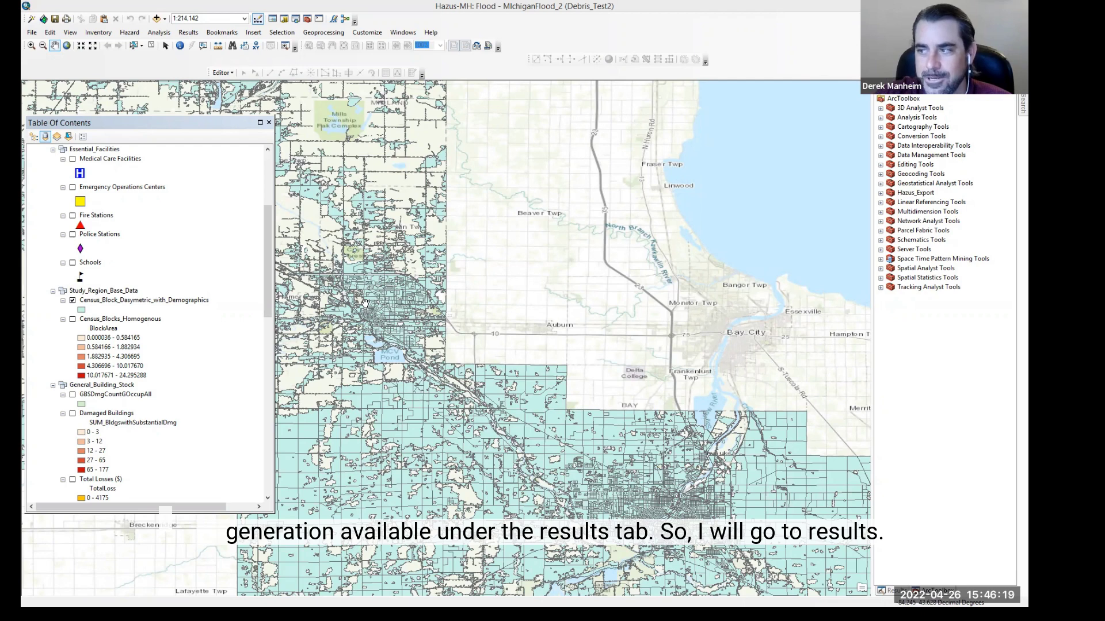
Step: Set the scenario results to view to the mix0 results of Debris_Test2
click(187, 33)
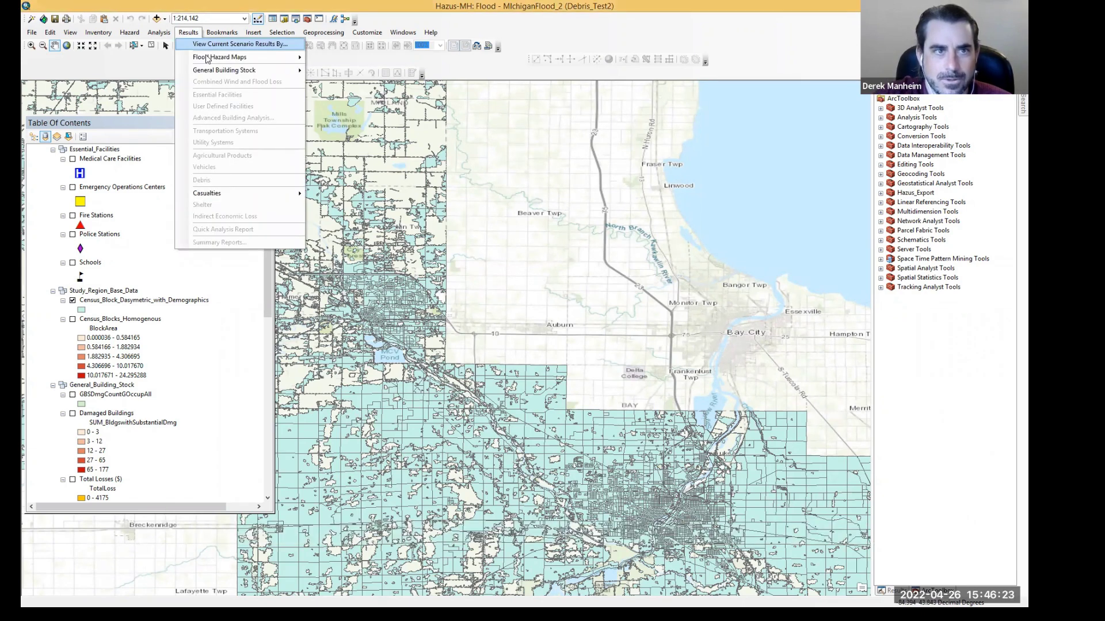
click(223, 45)
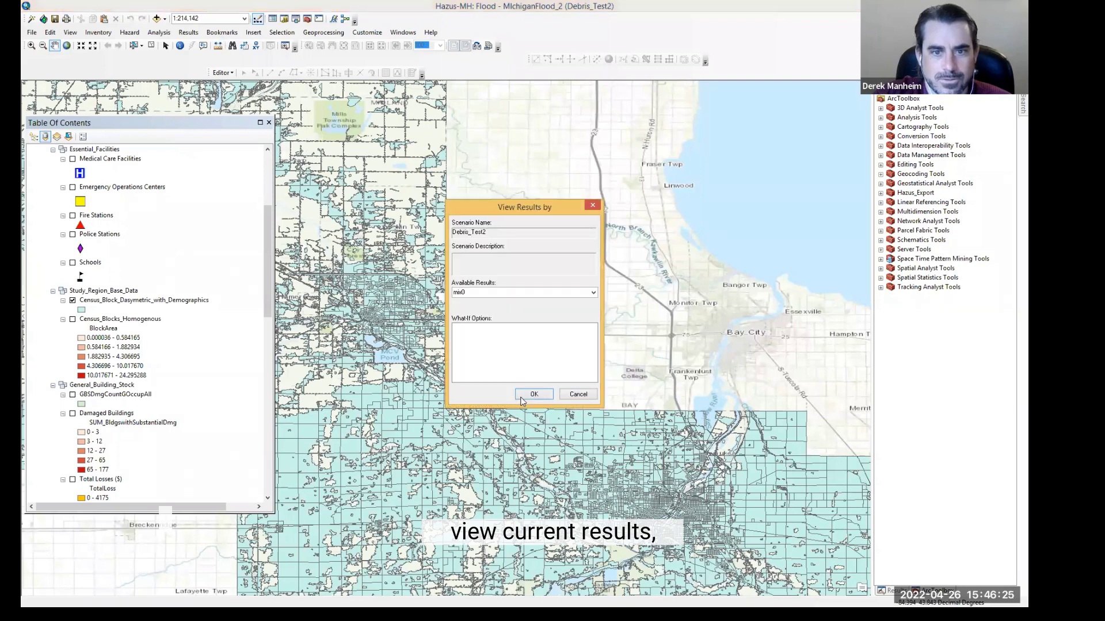
click(527, 393)
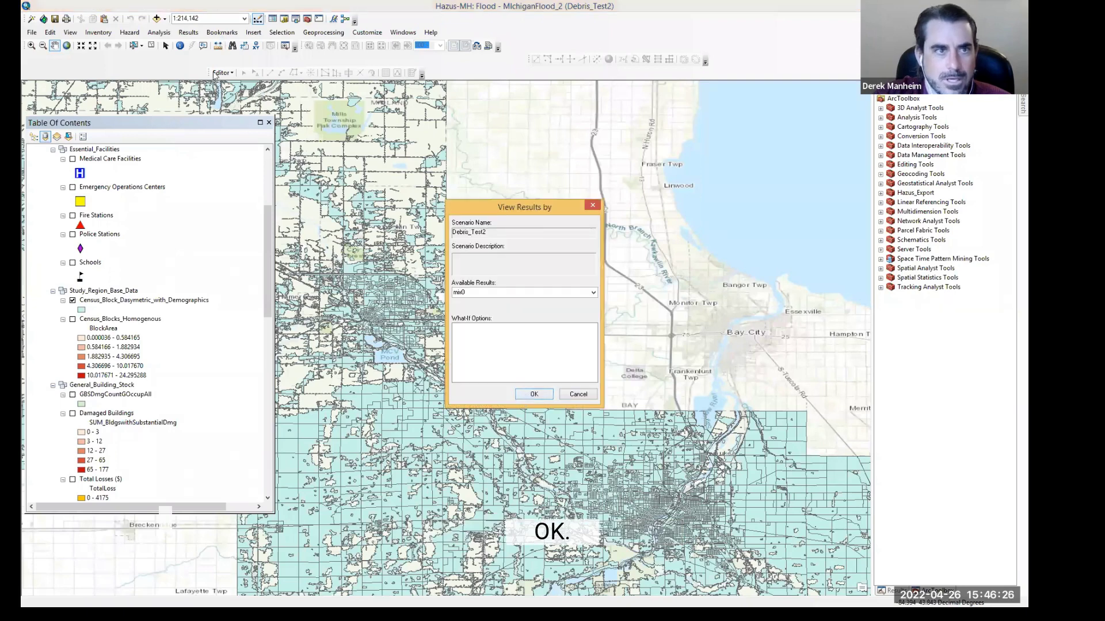
Step: Open the debris generation results table and select its columns to see the export options
click(194, 33)
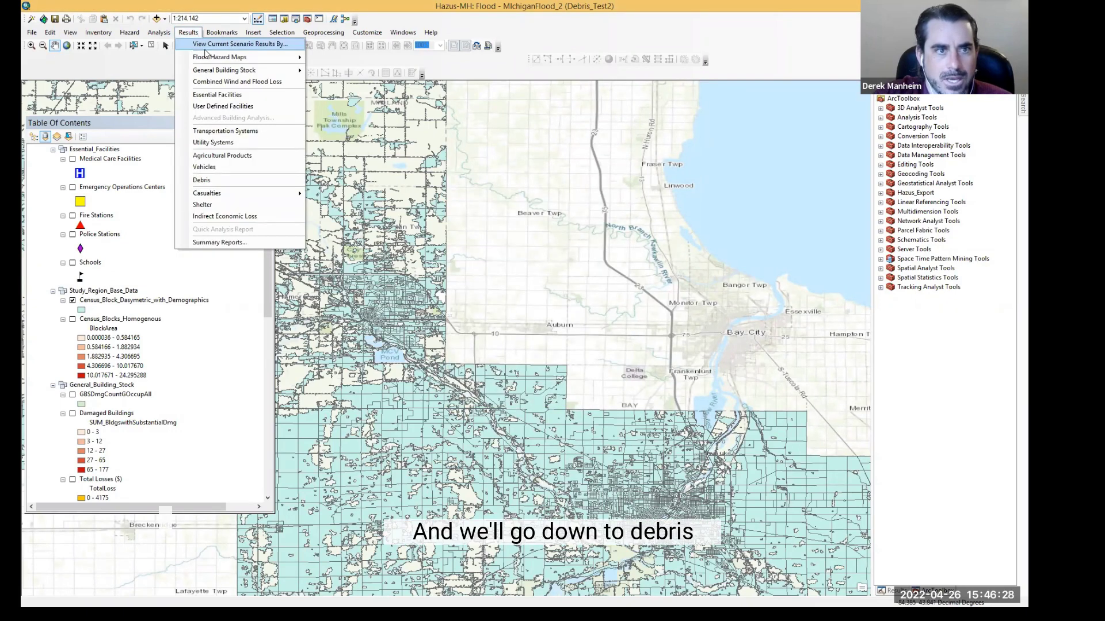
click(219, 180)
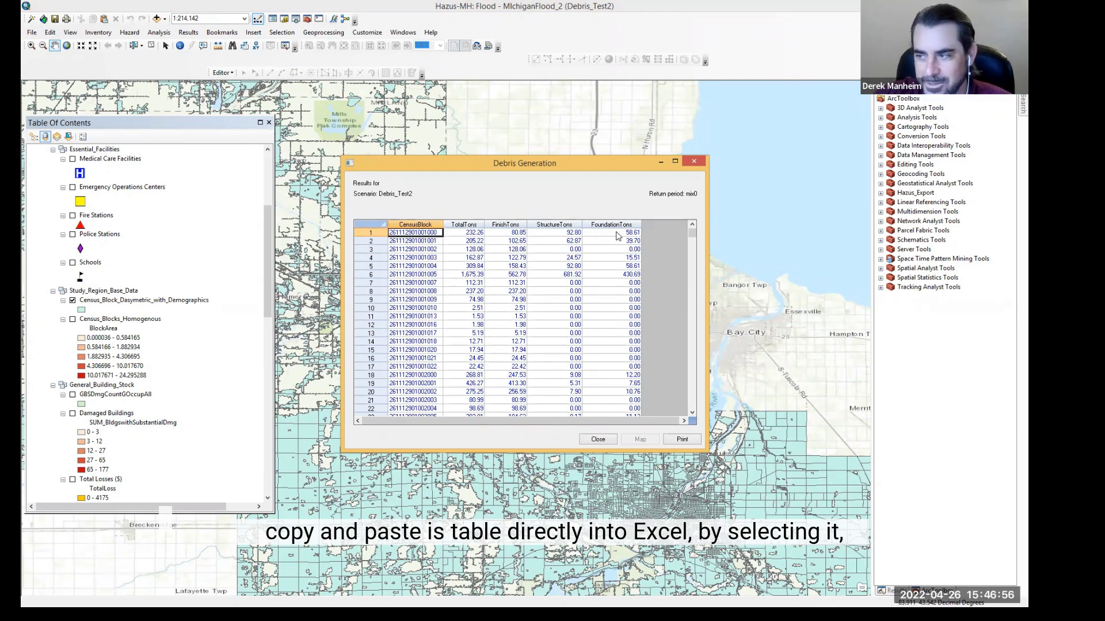
click(423, 224)
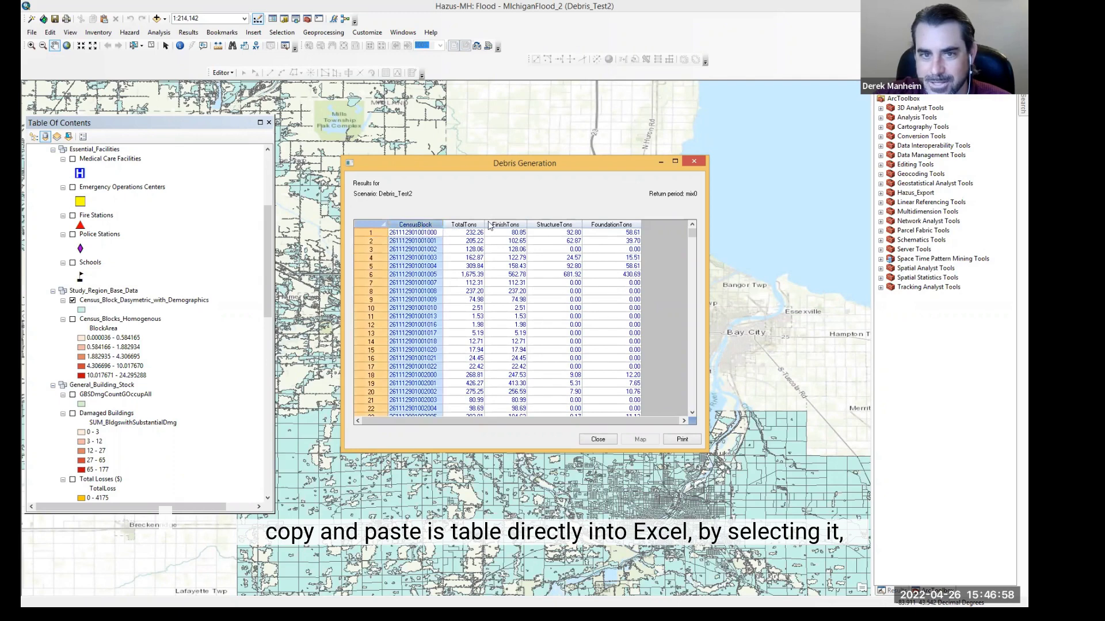
drag(488, 226, 609, 225)
right_click(596, 248)
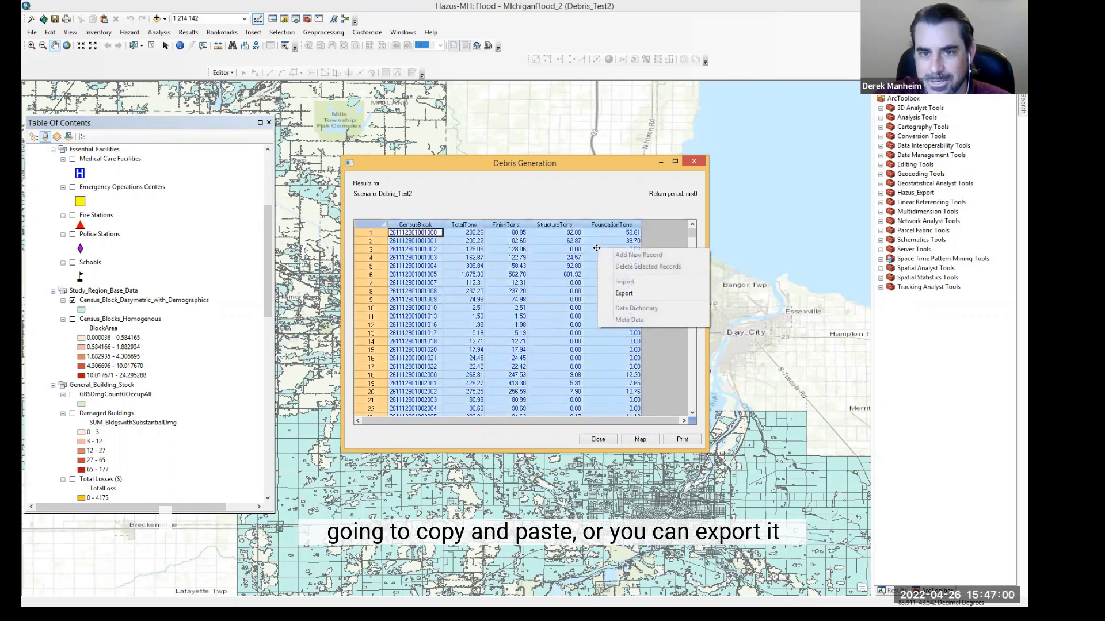
click(560, 244)
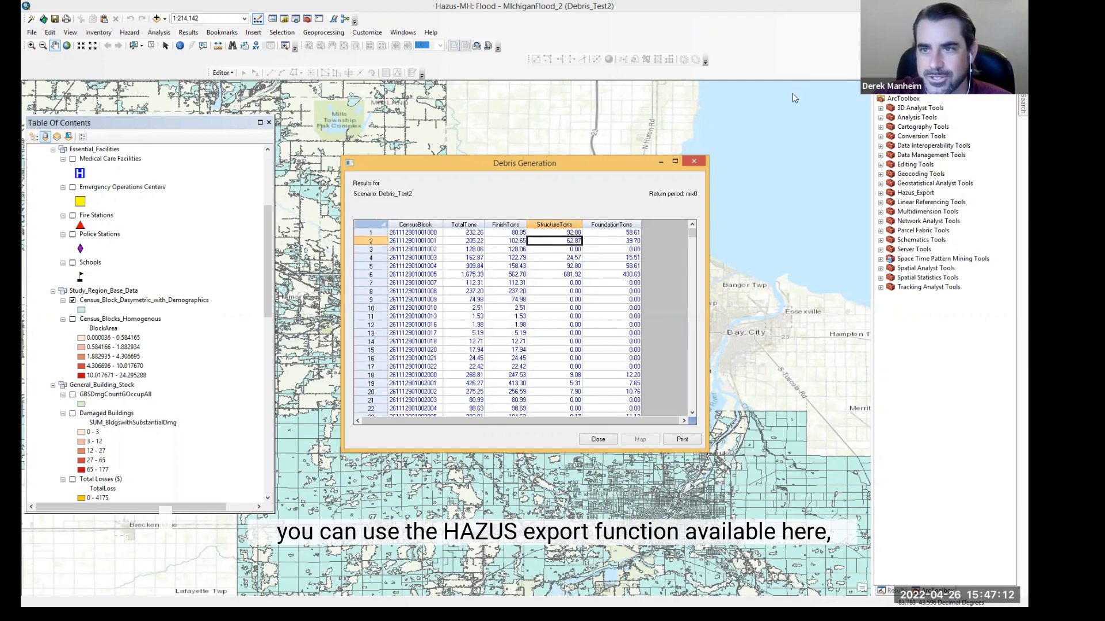
Step: Float the ArcToolbox window and expand the Hazus_Export toolset
drag(882, 85, 792, 93)
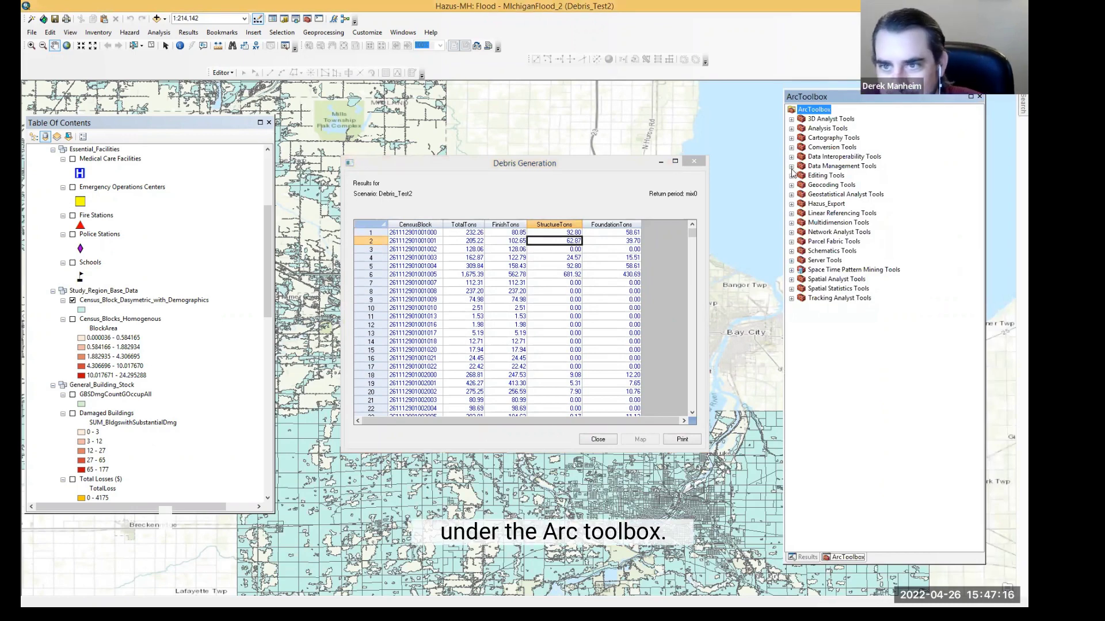
click(791, 204)
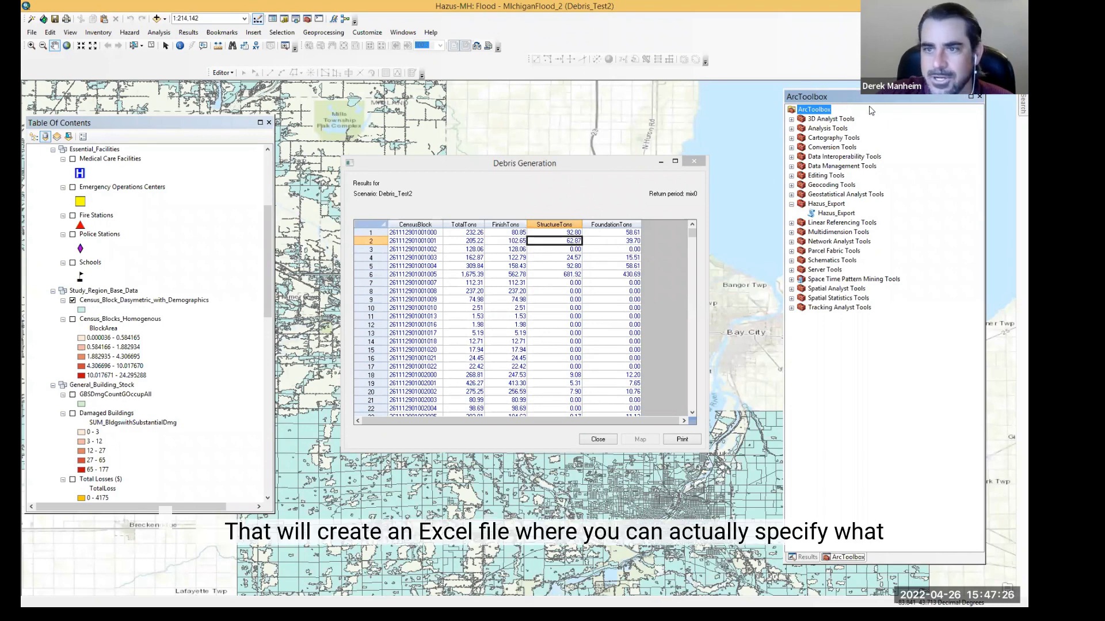
drag(875, 103, 907, 102)
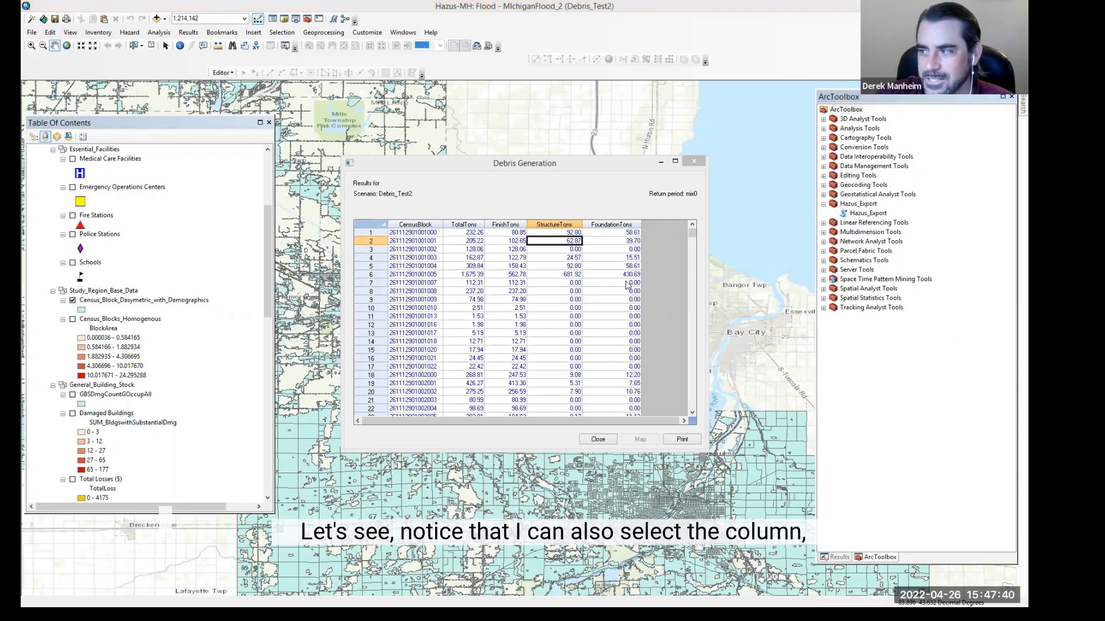
Step: Show the export option for the TotalTons column, then close the debris results table
right_click(466, 226)
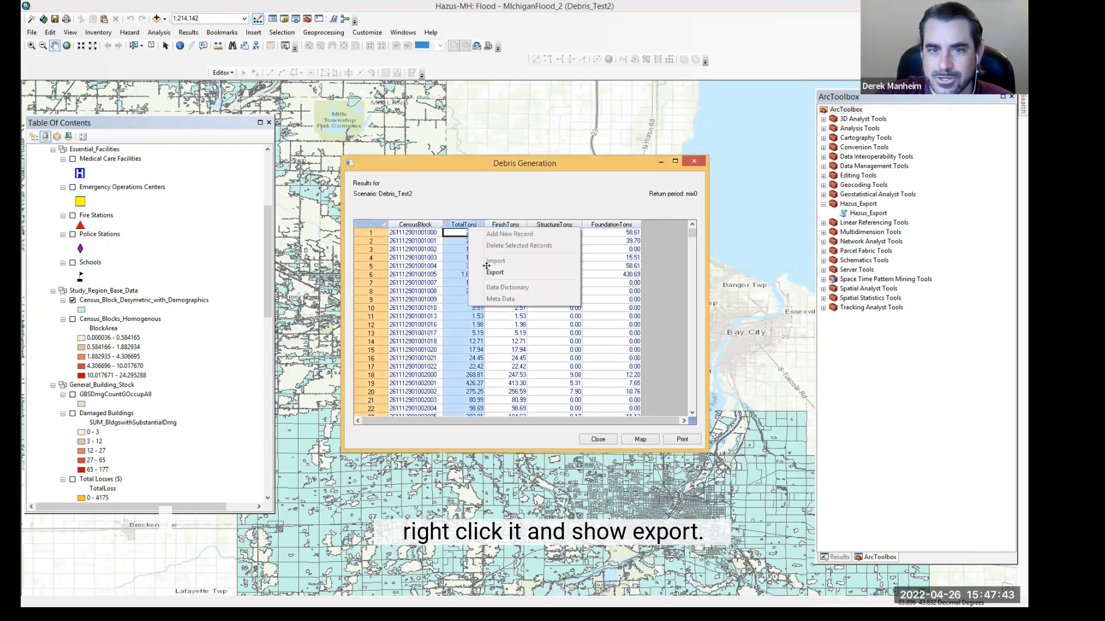
click(505, 196)
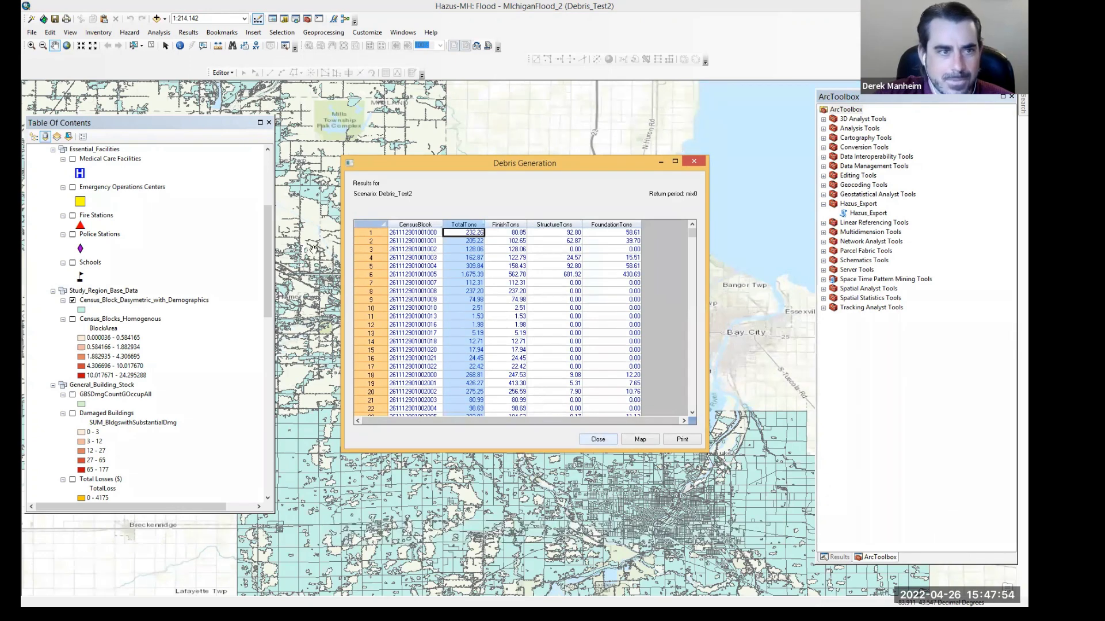
click(599, 440)
Step: Turn on the mix0_r flood depth layer
drag(268, 230, 267, 322)
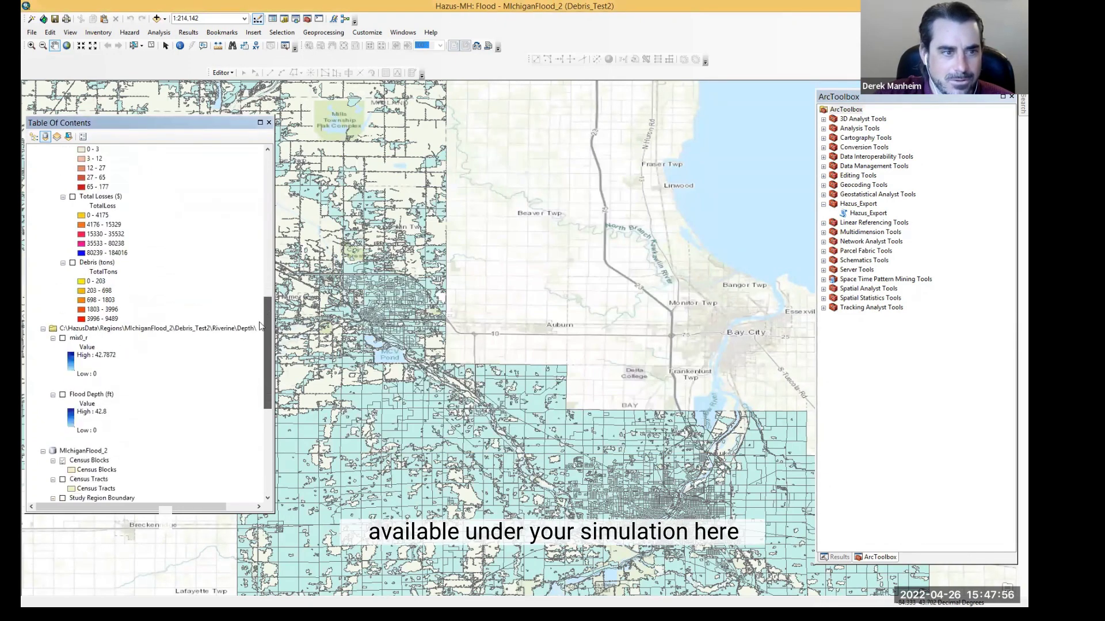
click(62, 338)
click(62, 339)
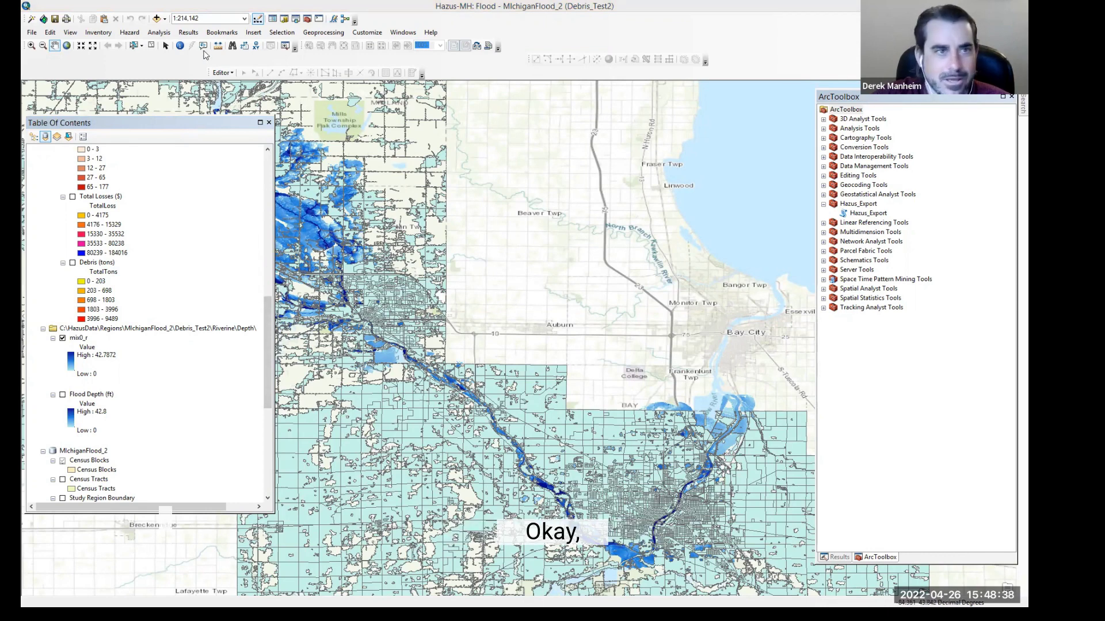
Step: Map the TotalTons column from the debris results table and close the table
click(188, 34)
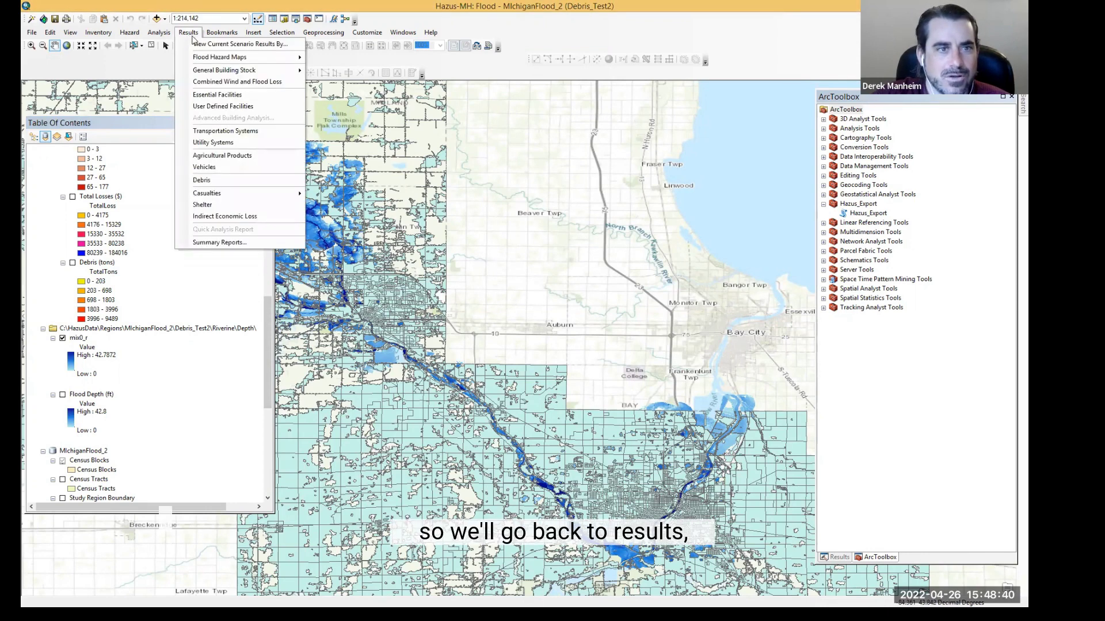
mouse_move(229, 183)
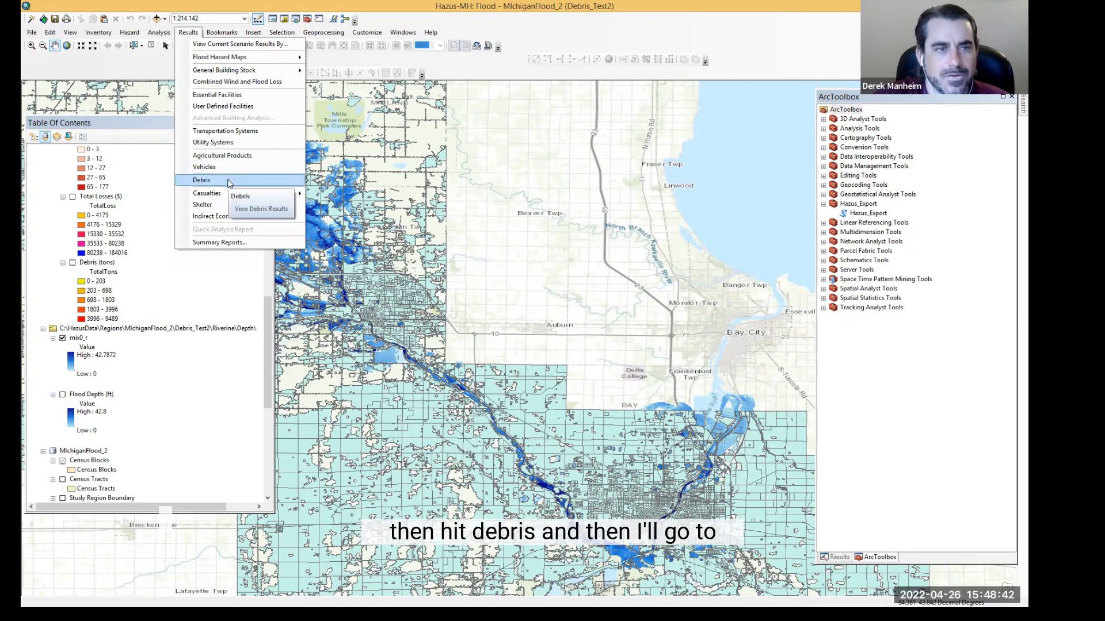
click(221, 180)
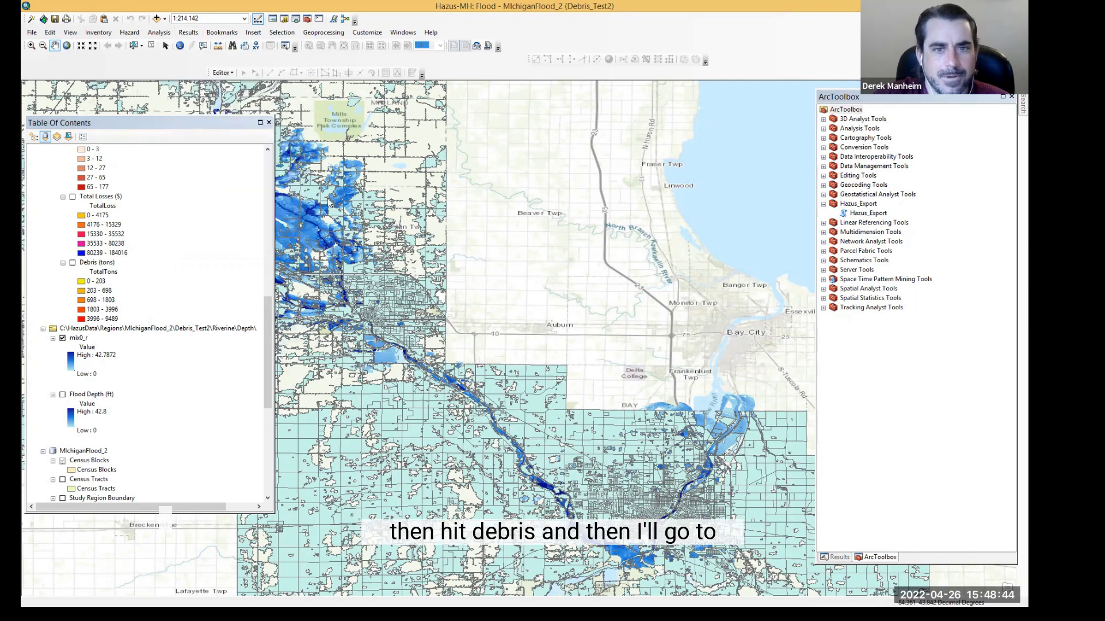
click(464, 225)
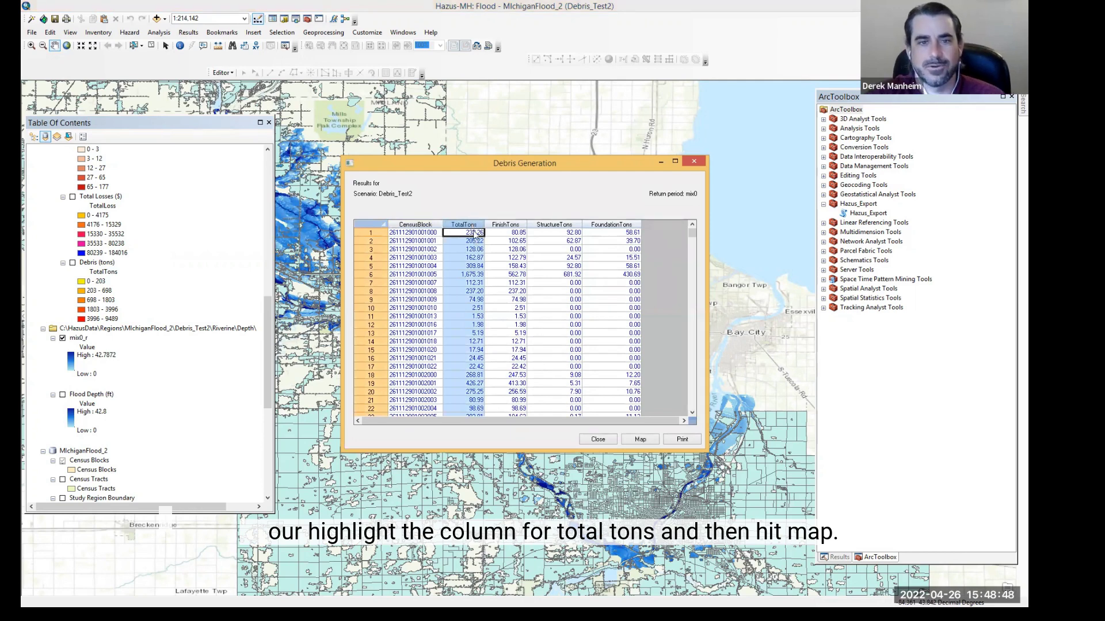
click(639, 440)
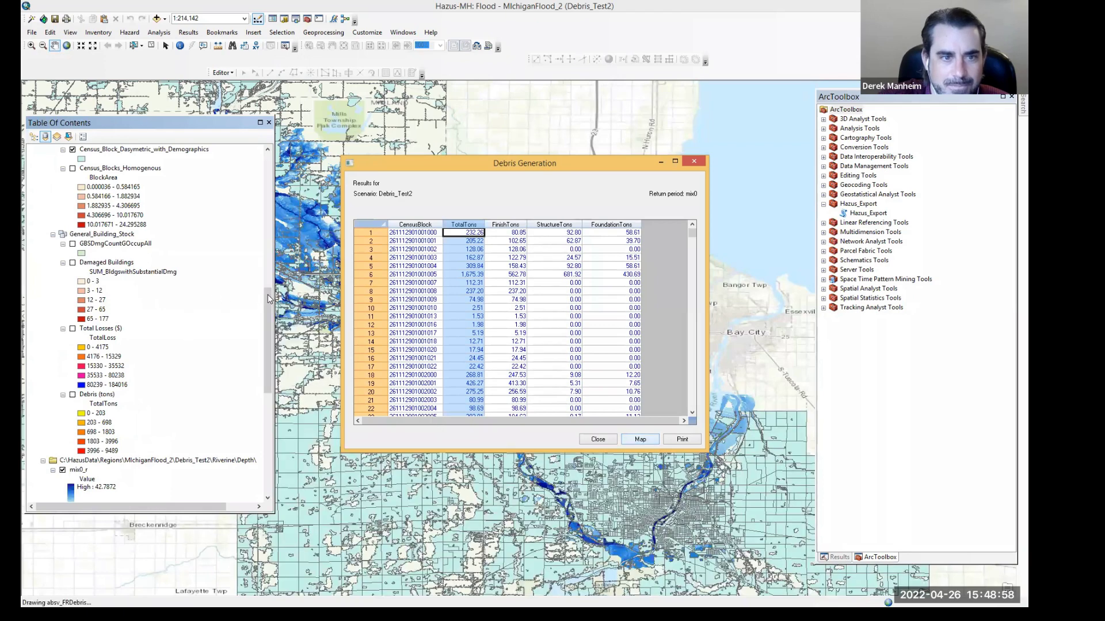
drag(269, 296, 259, 156)
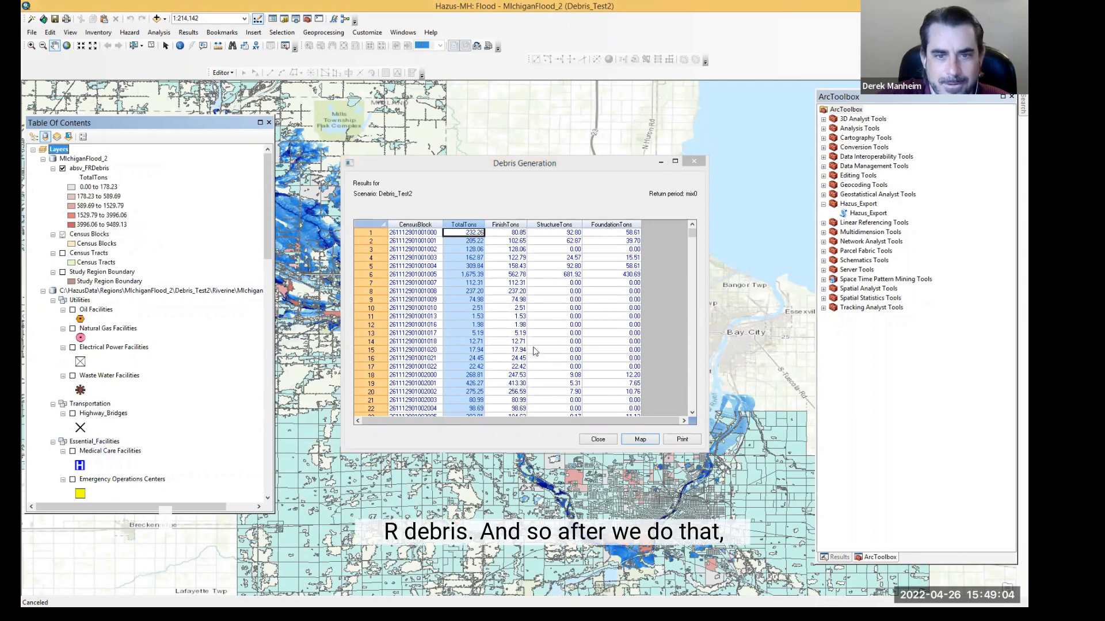
click(597, 440)
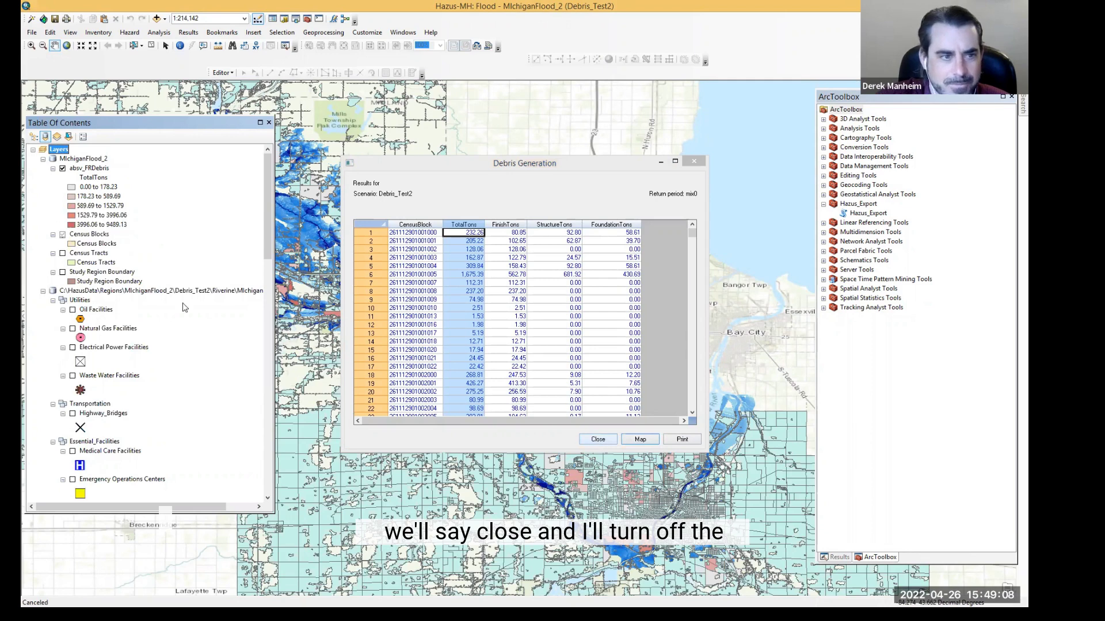
Step: Turn off the Census_Block_Dasymetric_with_Demographics layer and the mix0_r flood depth layer
scroll(184, 310, down, 5)
scroll(184, 309, down, 4)
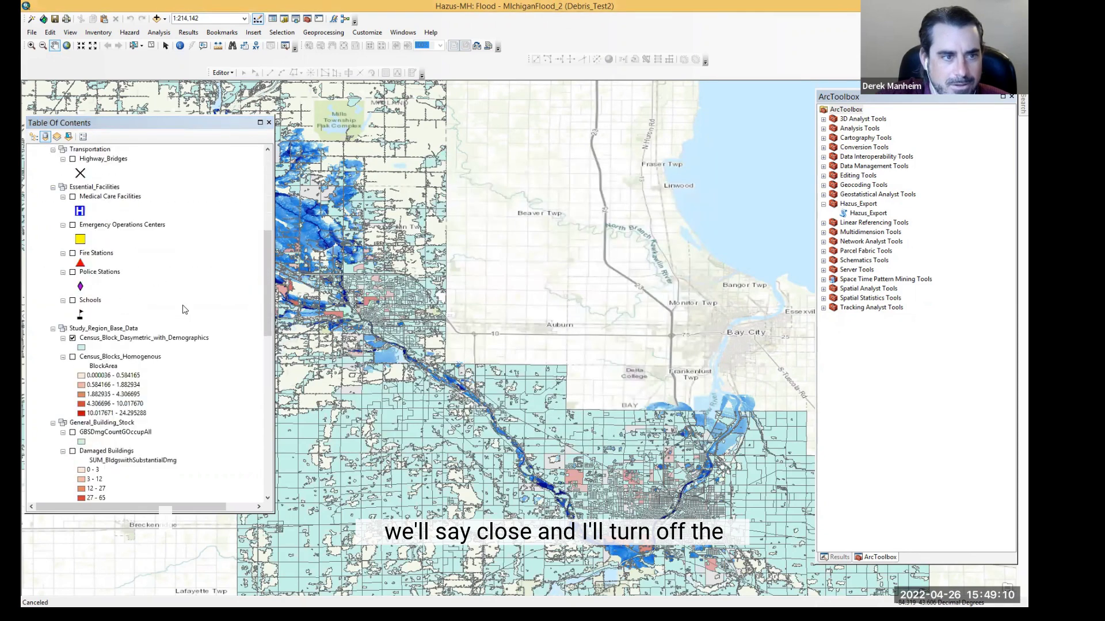
click(72, 338)
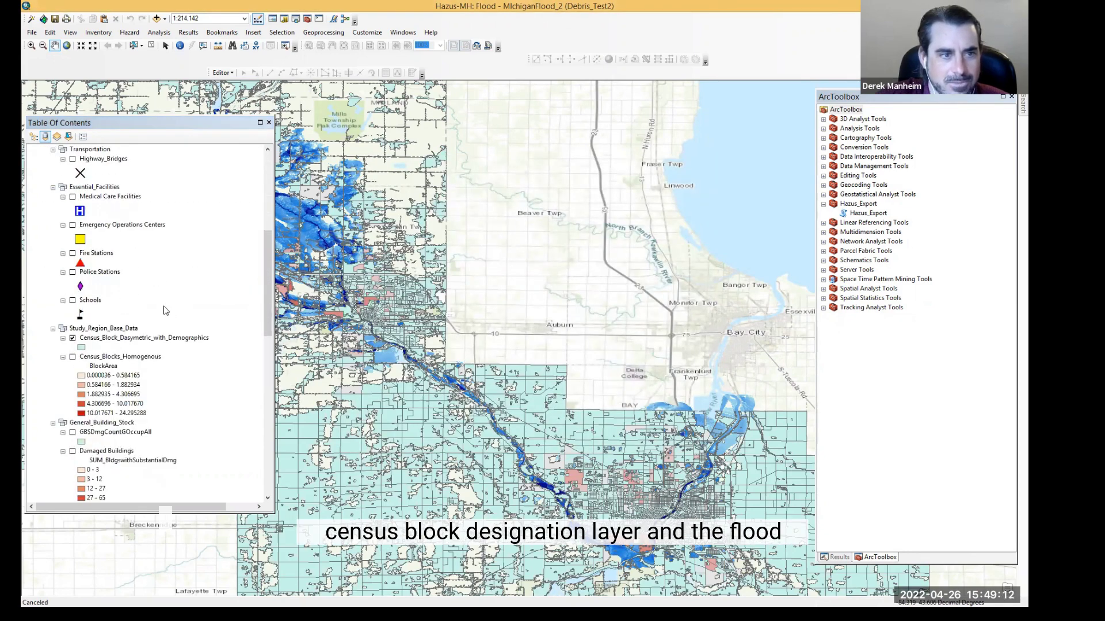
scroll(267, 294, up, 6)
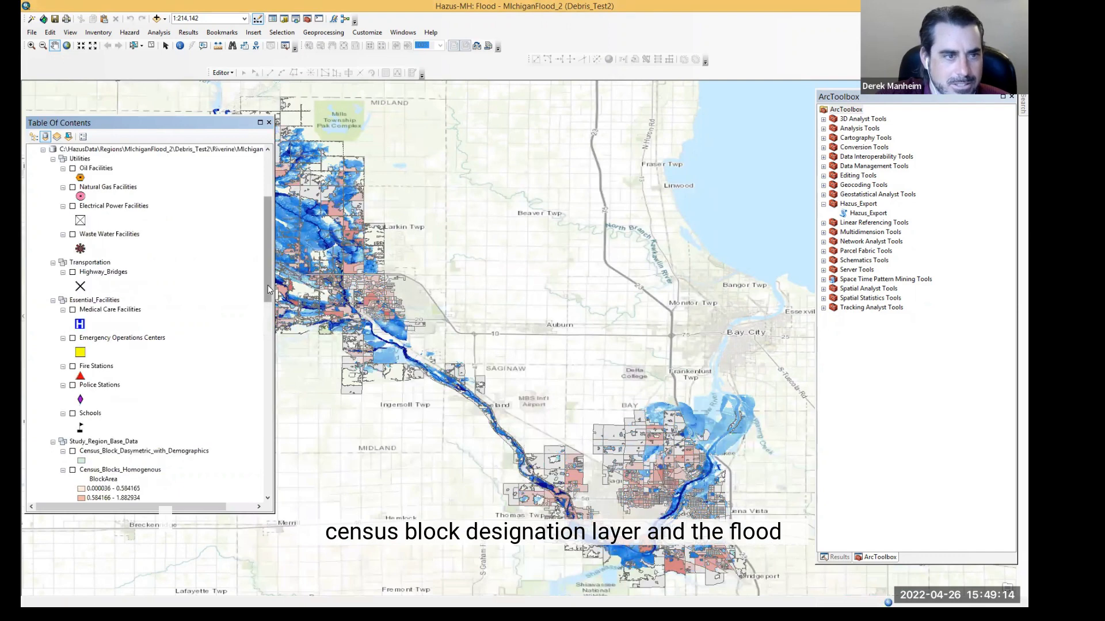
drag(268, 272, 267, 414)
click(62, 331)
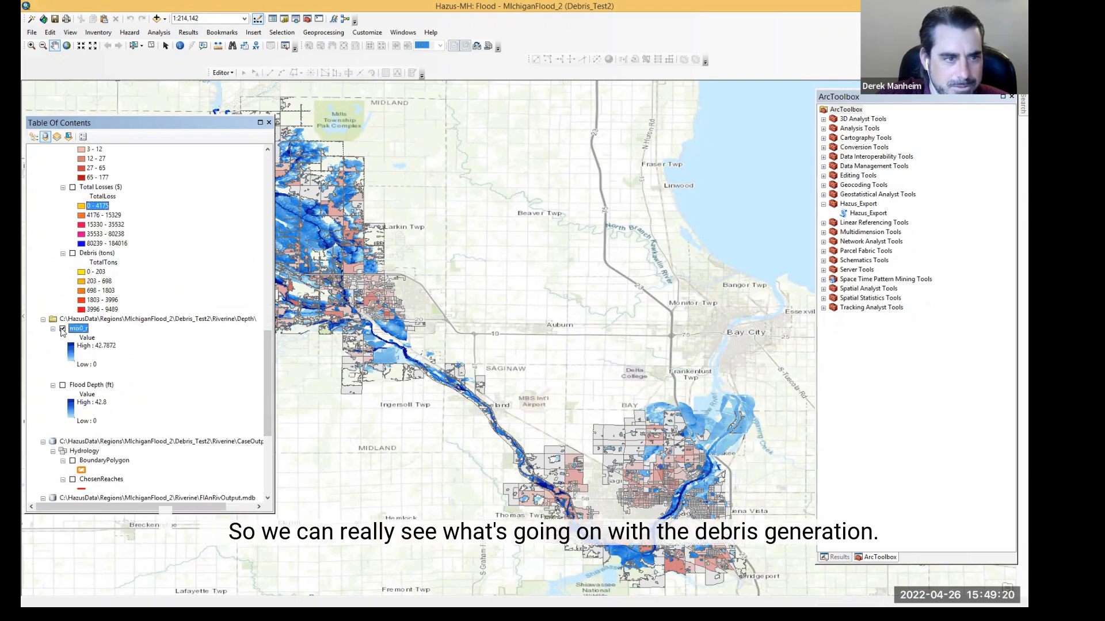
click(62, 330)
drag(265, 354, 242, 160)
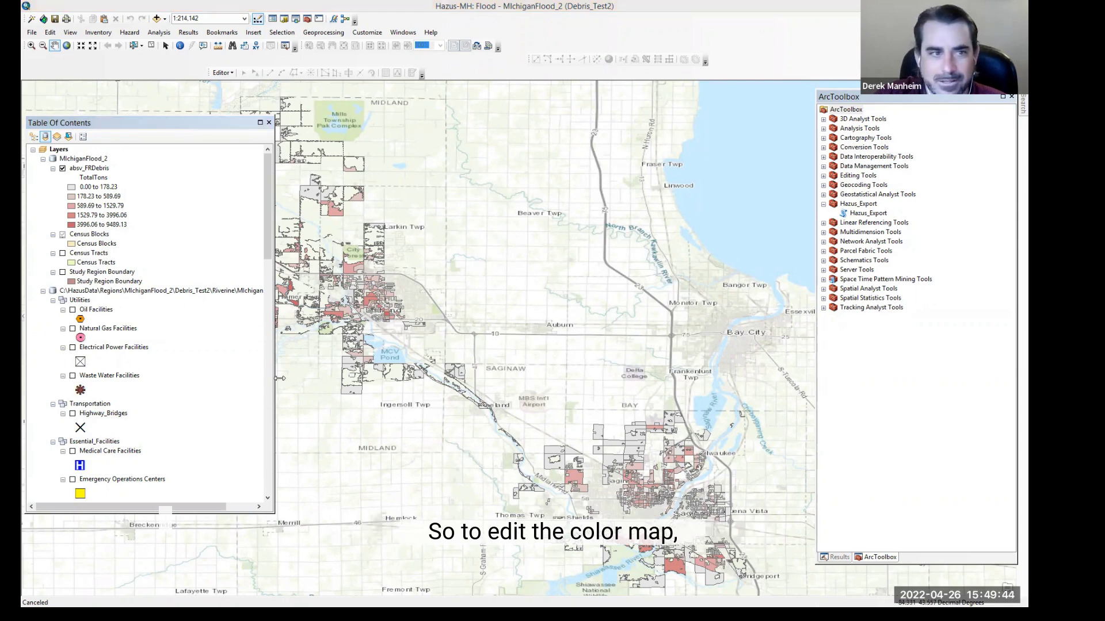
Step: Rename the abov_FRDebris layer to Total Debris Tonnages in its layer properties
click(91, 168)
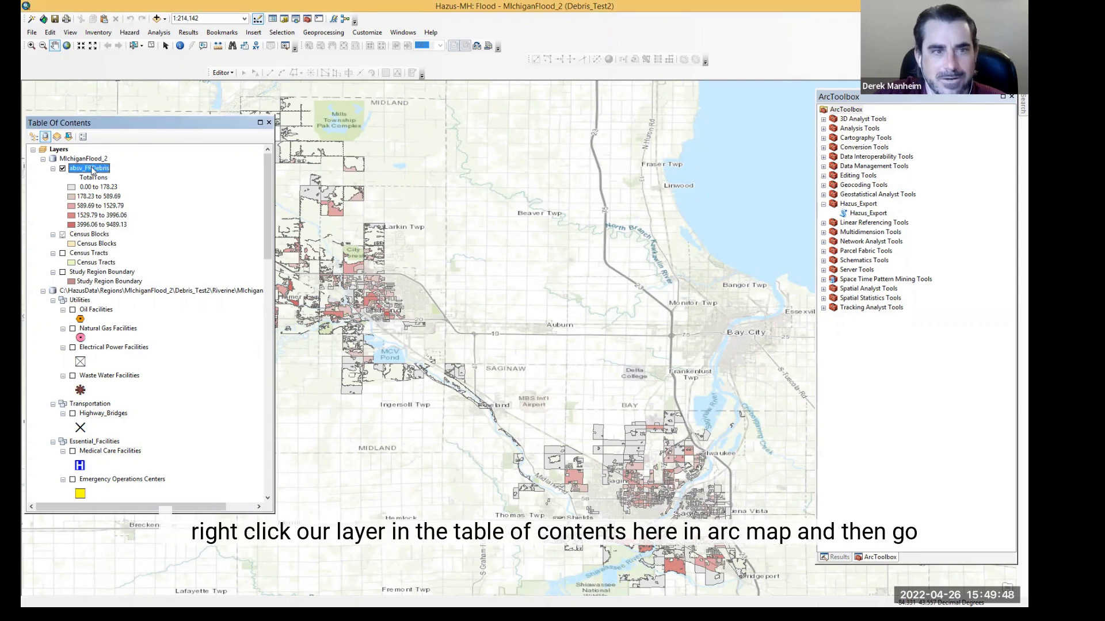
right_click(92, 169)
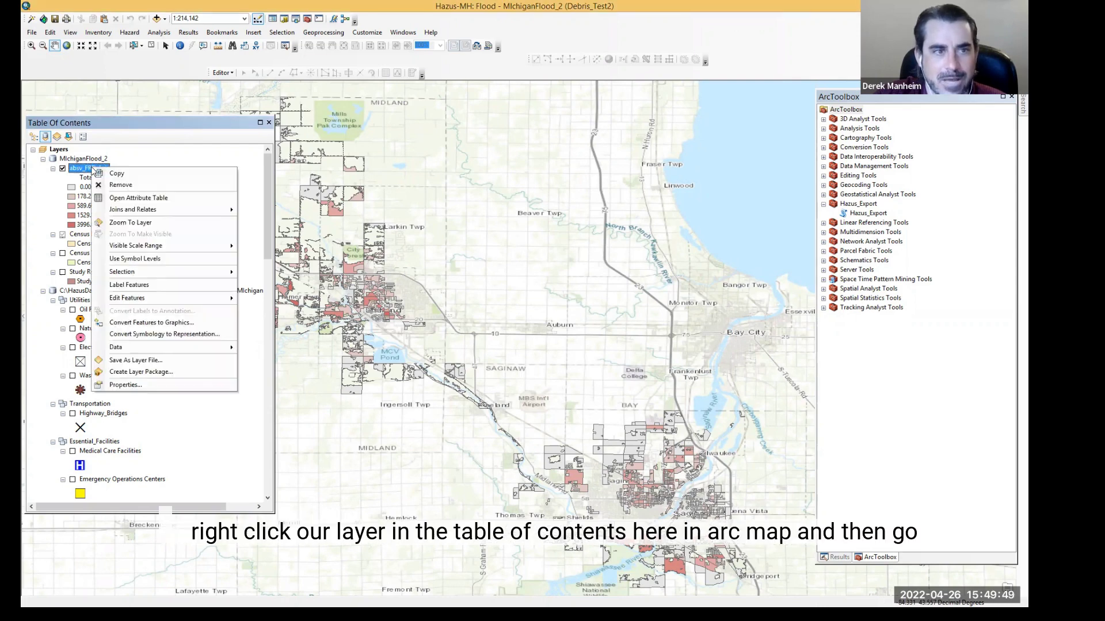
click(151, 387)
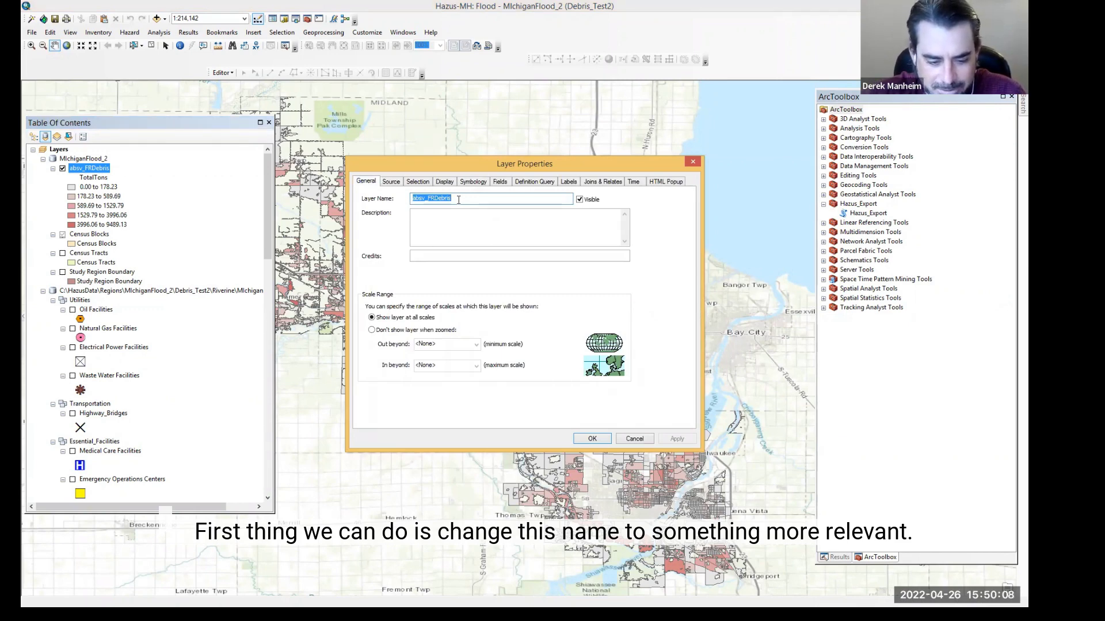
text(Debris To)
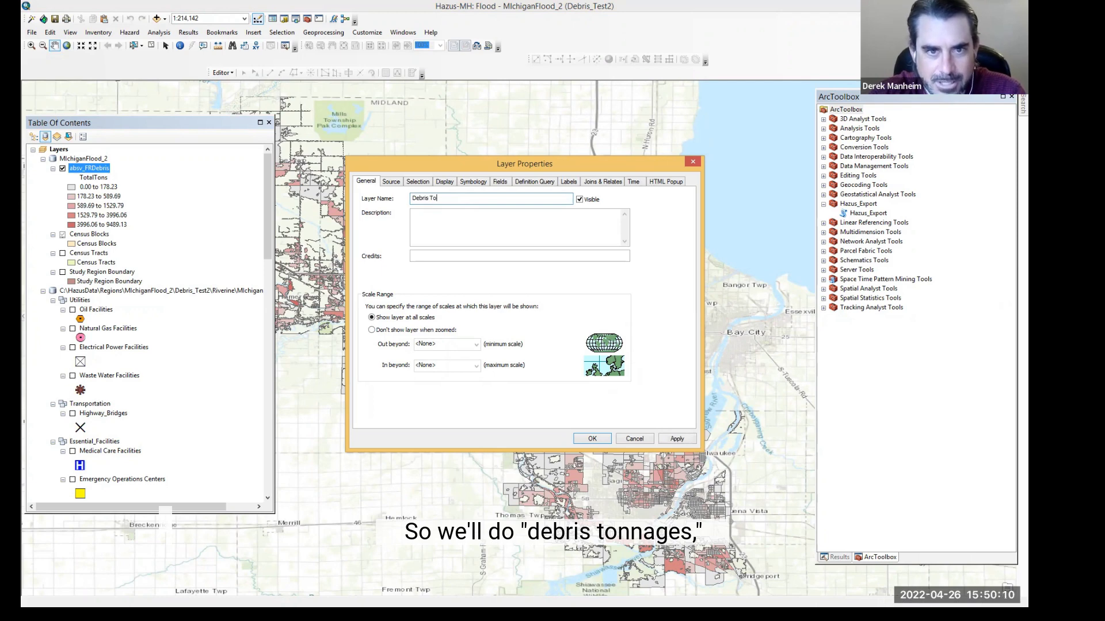
key(BackSpace)
key(BackSpace)
key(BackSpace)
key(BackSpace)
key(BackSpace)
key(BackSpace)
key(BackSpace)
key(BackSpace)
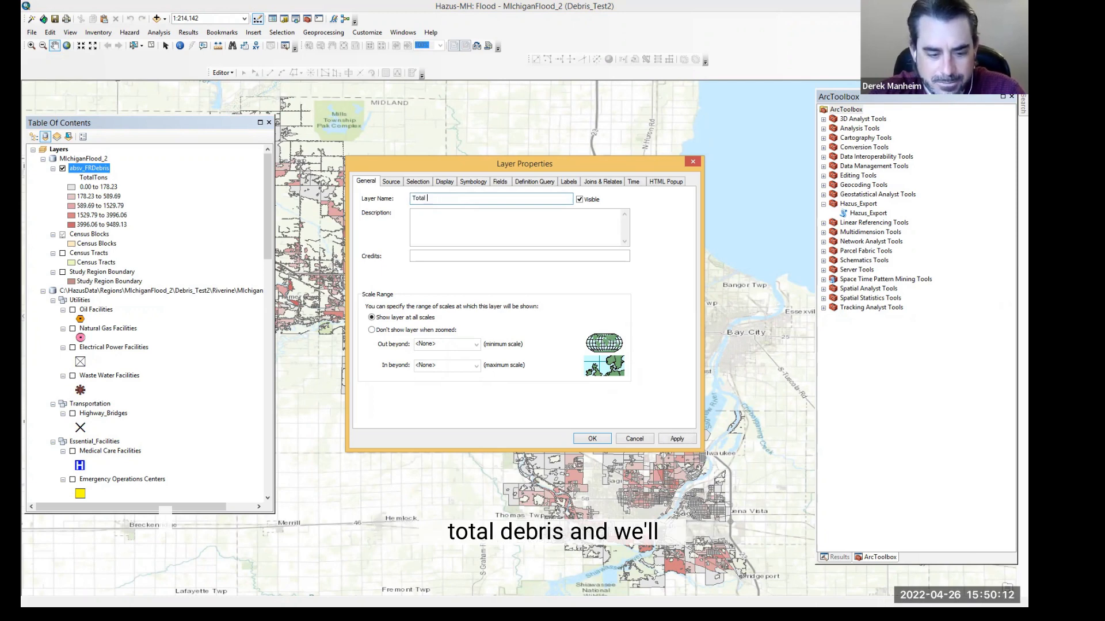
text(Total Debris Tonnages)
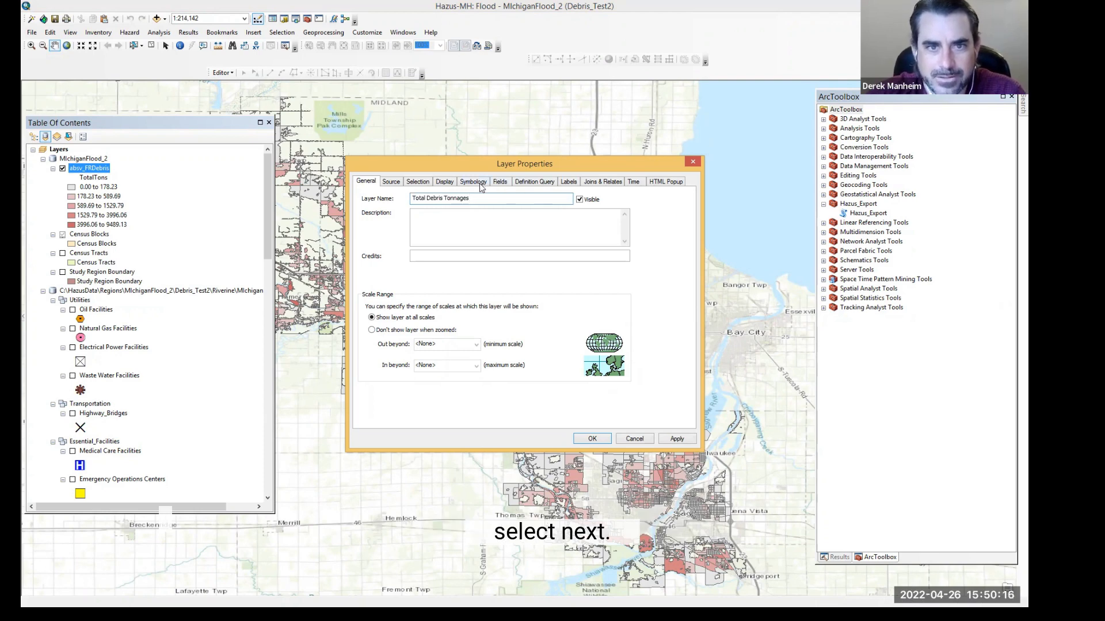
Step: Apply a red-to-blue color ramp to the TotalTons graduated color classes in the layer's symbology
click(452, 183)
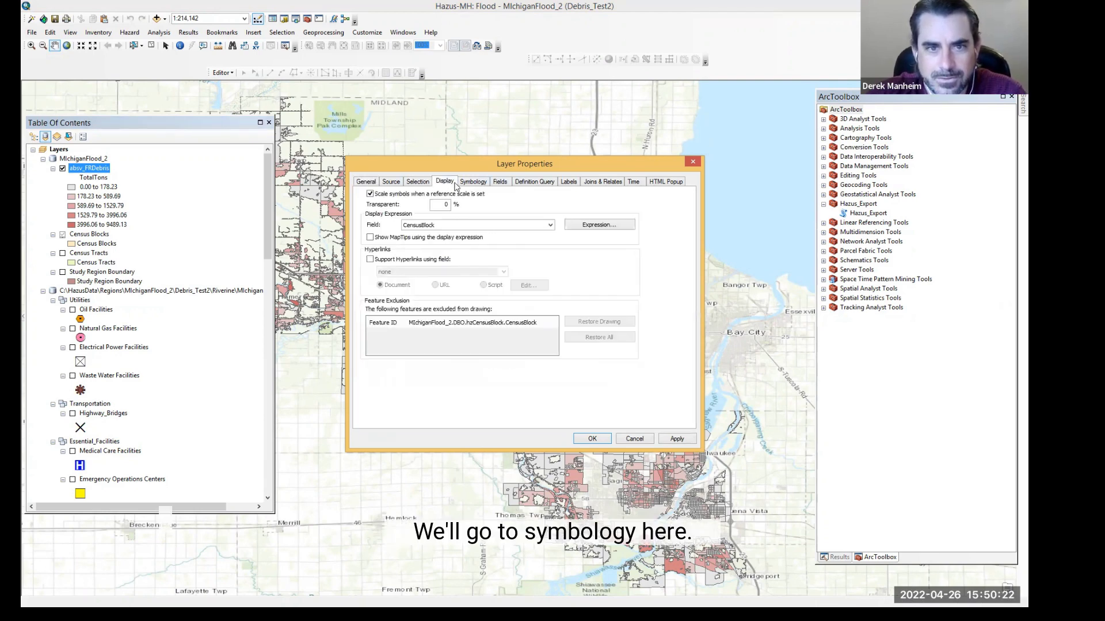
click(475, 183)
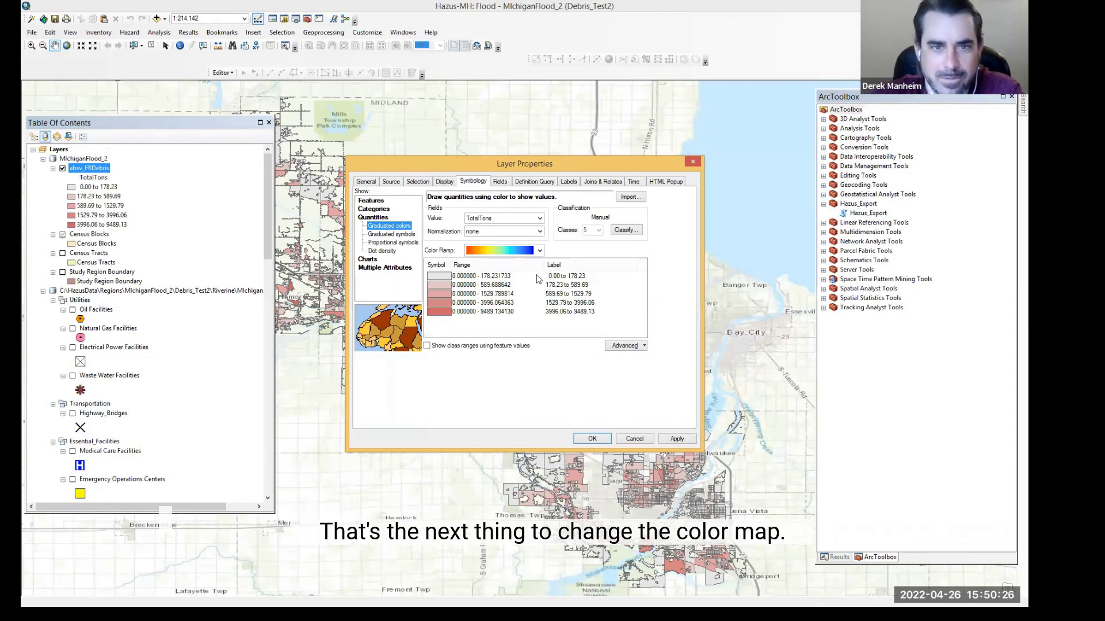
click(539, 251)
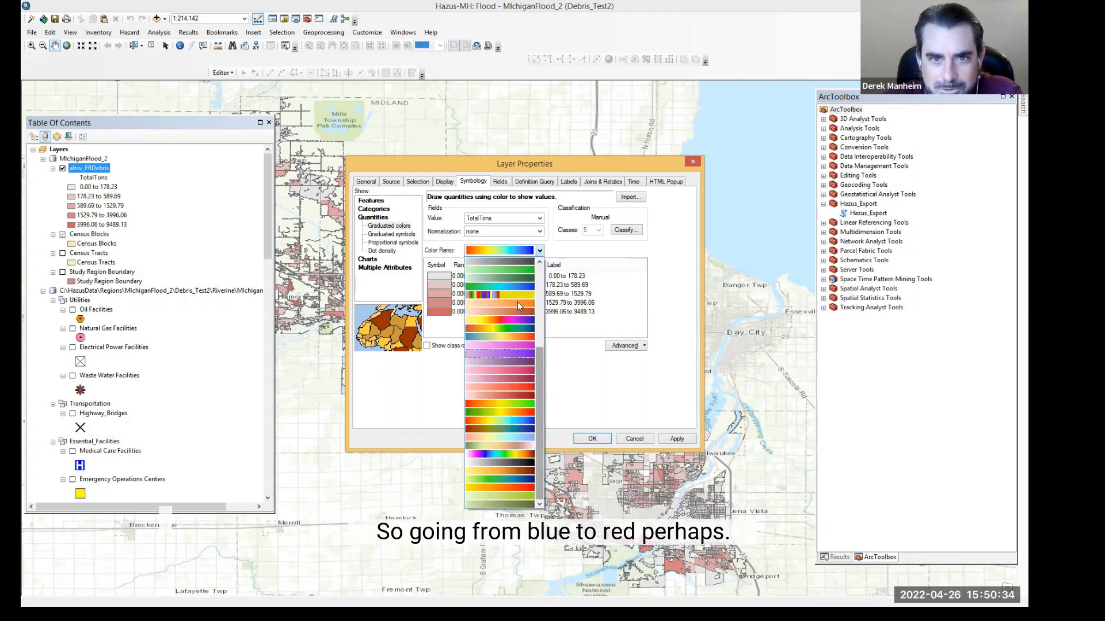
click(505, 248)
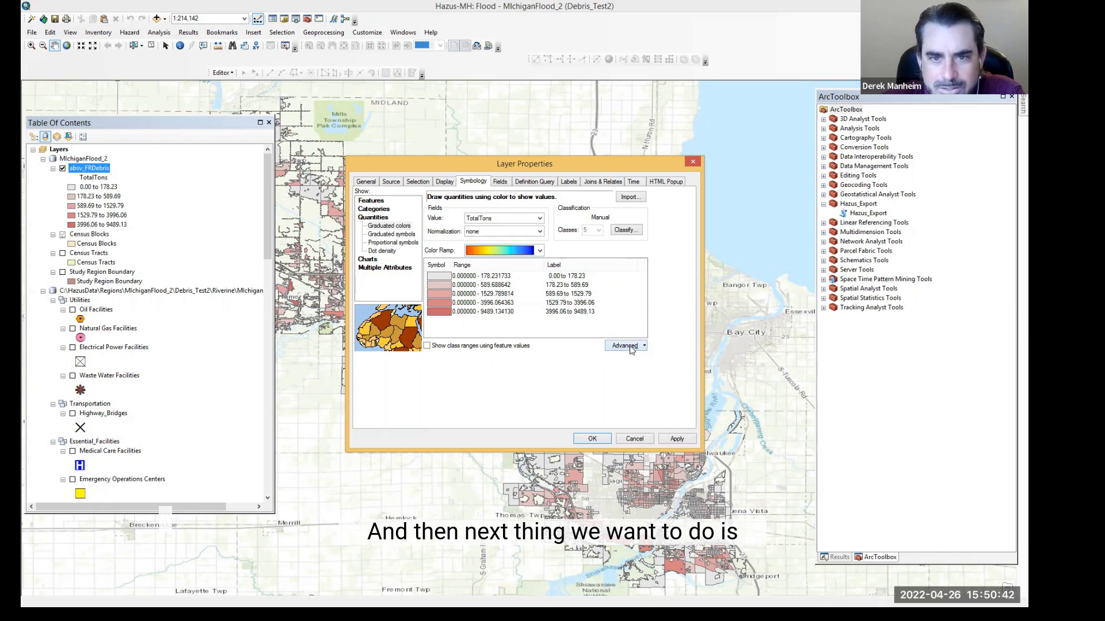
click(450, 279)
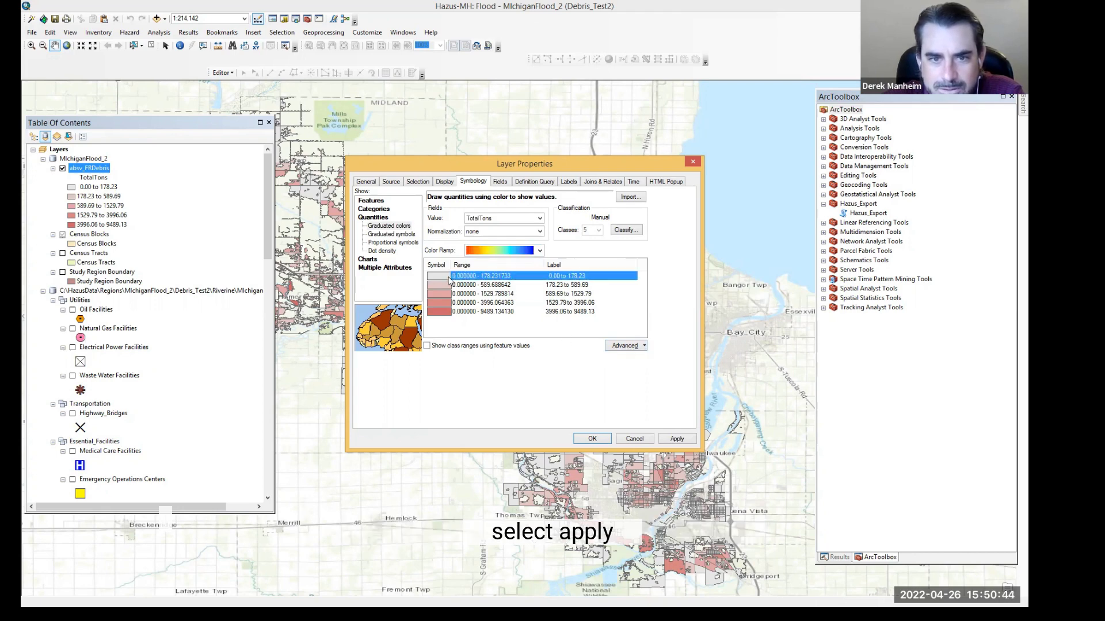
click(676, 439)
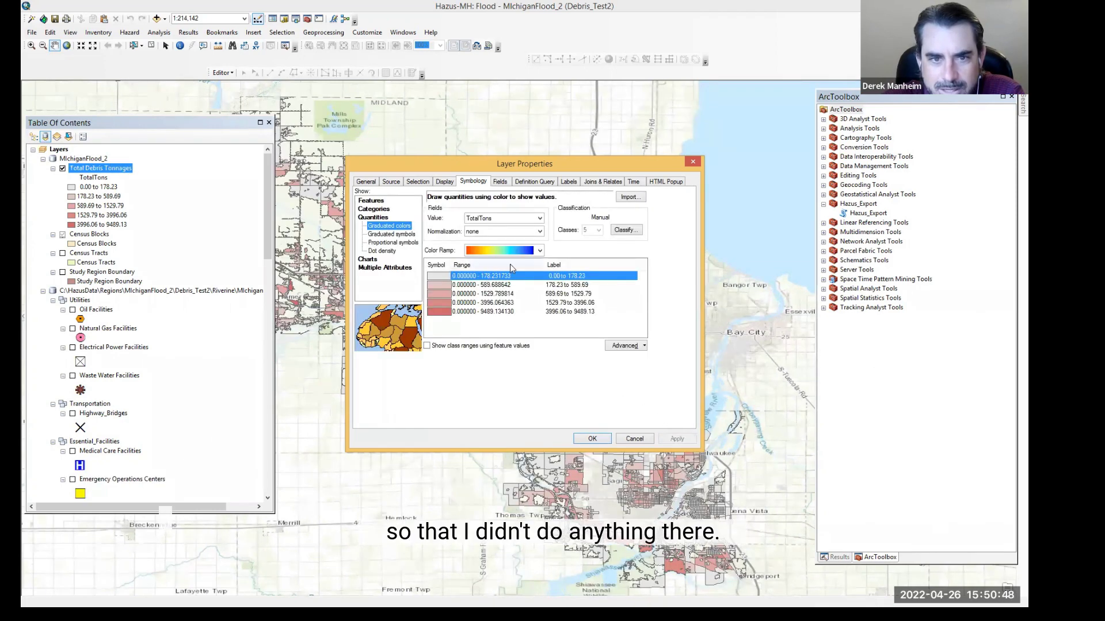
click(540, 251)
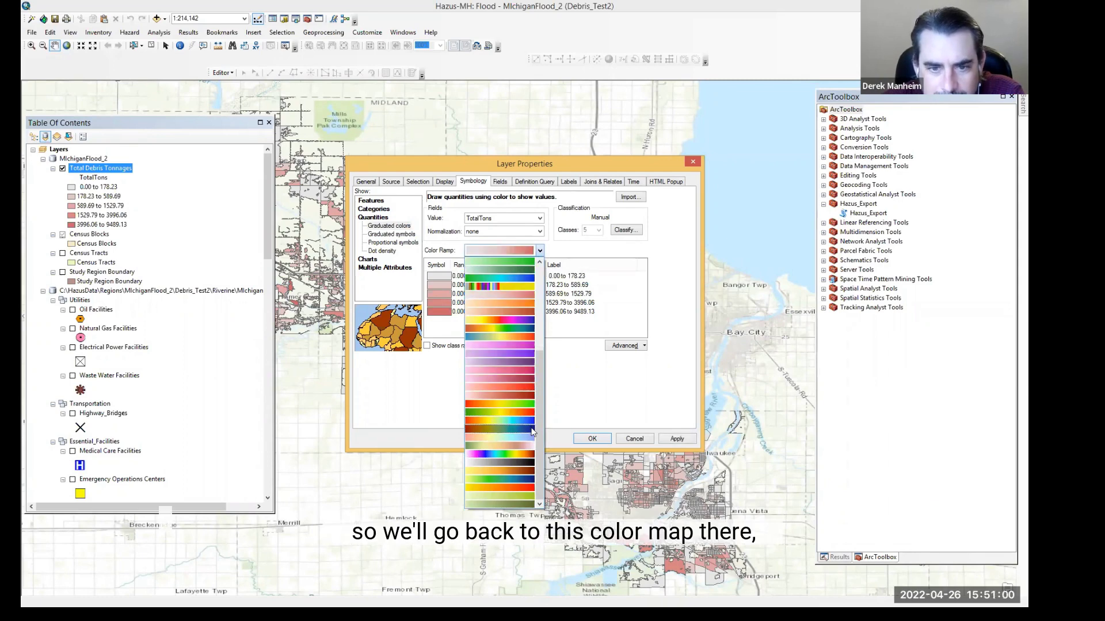
click(527, 420)
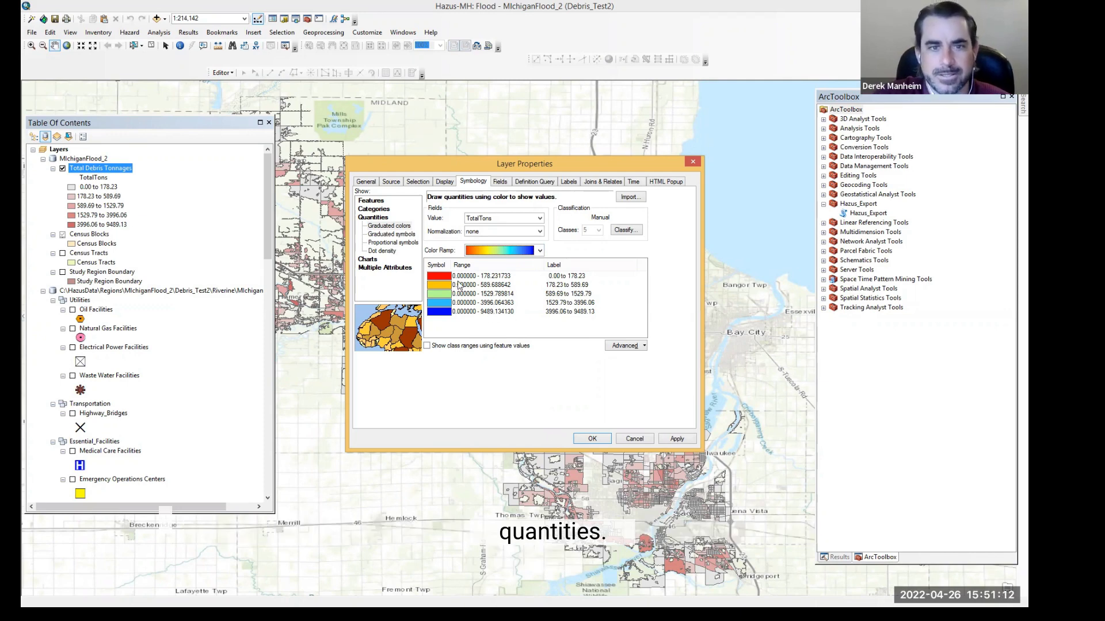
Step: Format the class labels as numeric with 0 decimal places
right_click(565, 279)
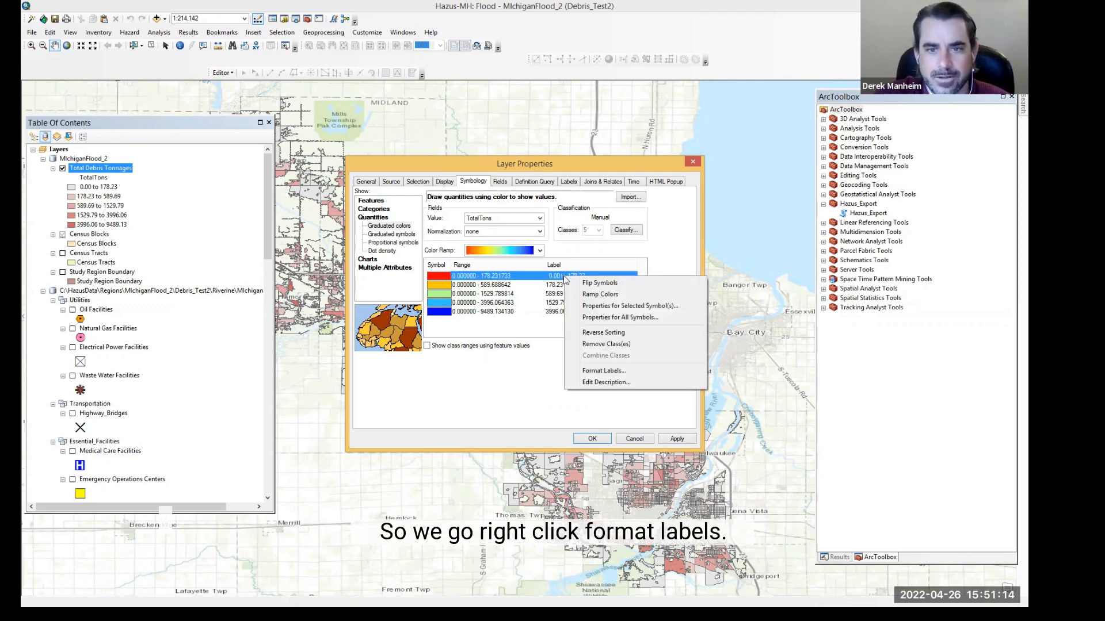
click(620, 373)
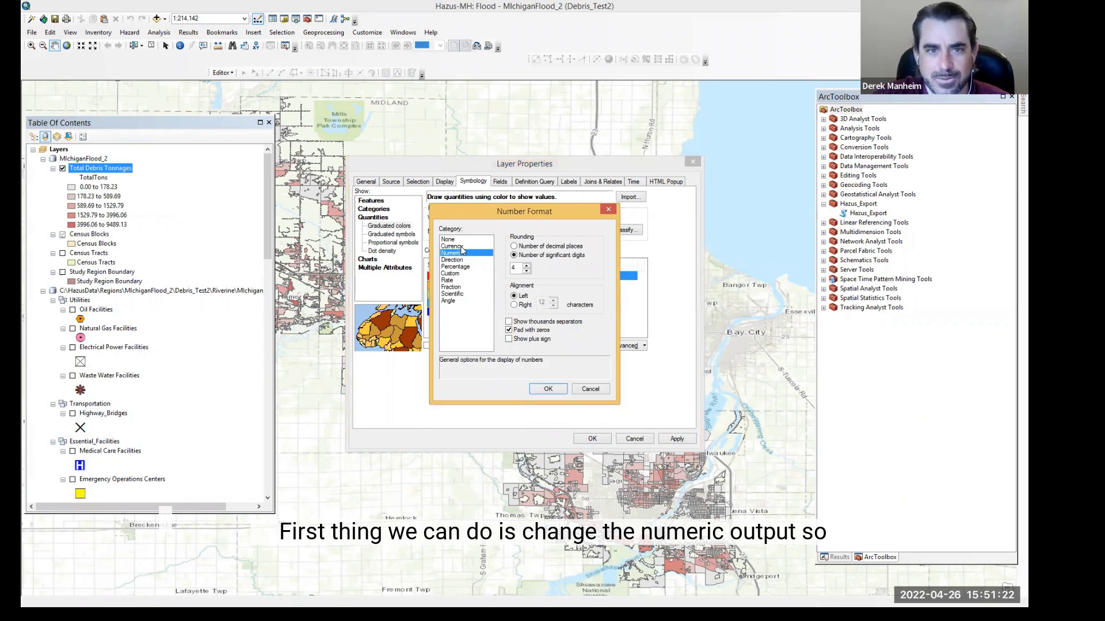
click(521, 248)
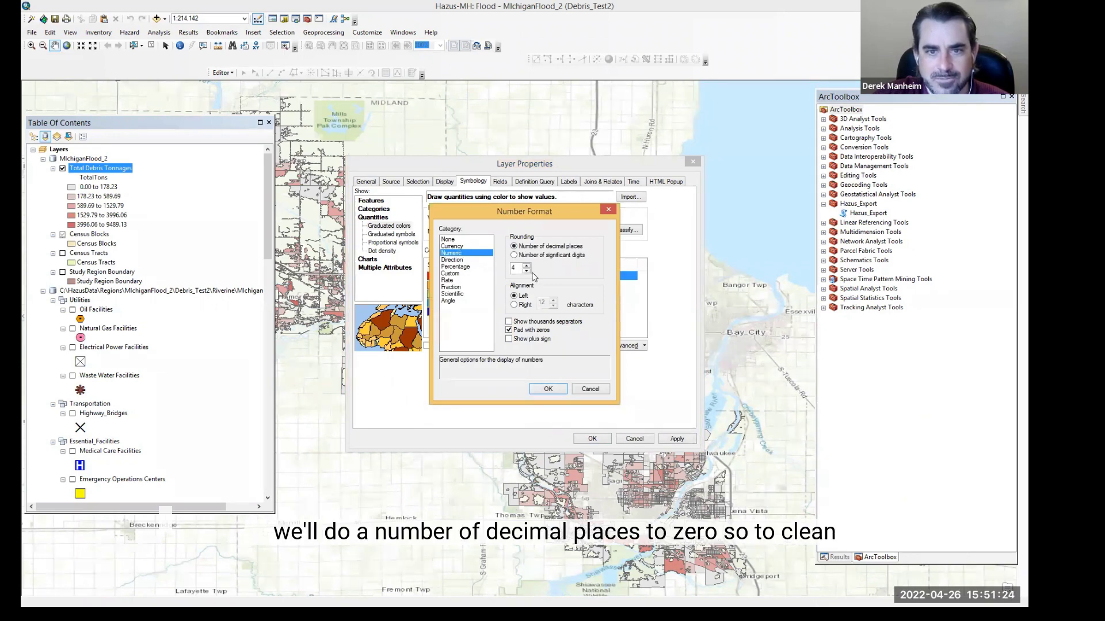
click(526, 272)
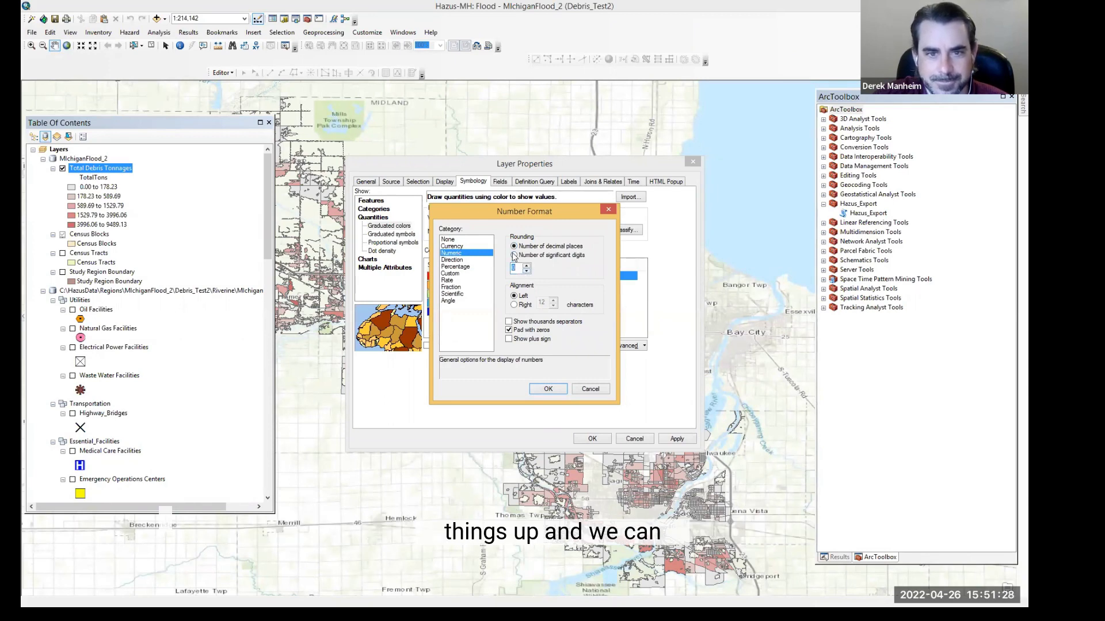
click(548, 389)
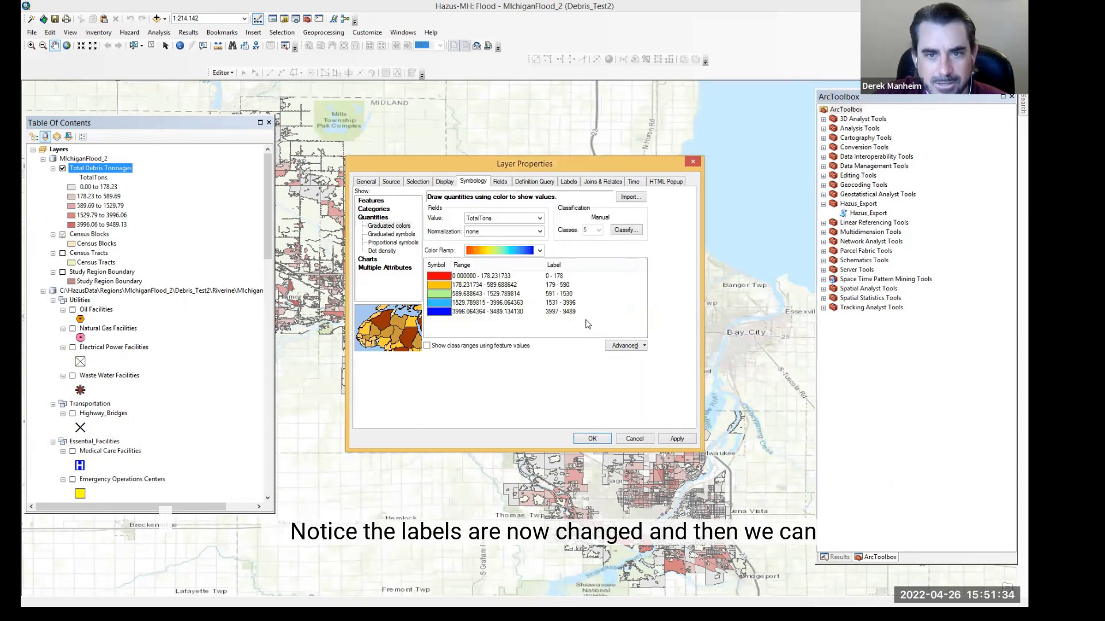
Step: Reverse the class sorting, then apply the symbology and close the layer properties
right_click(490, 277)
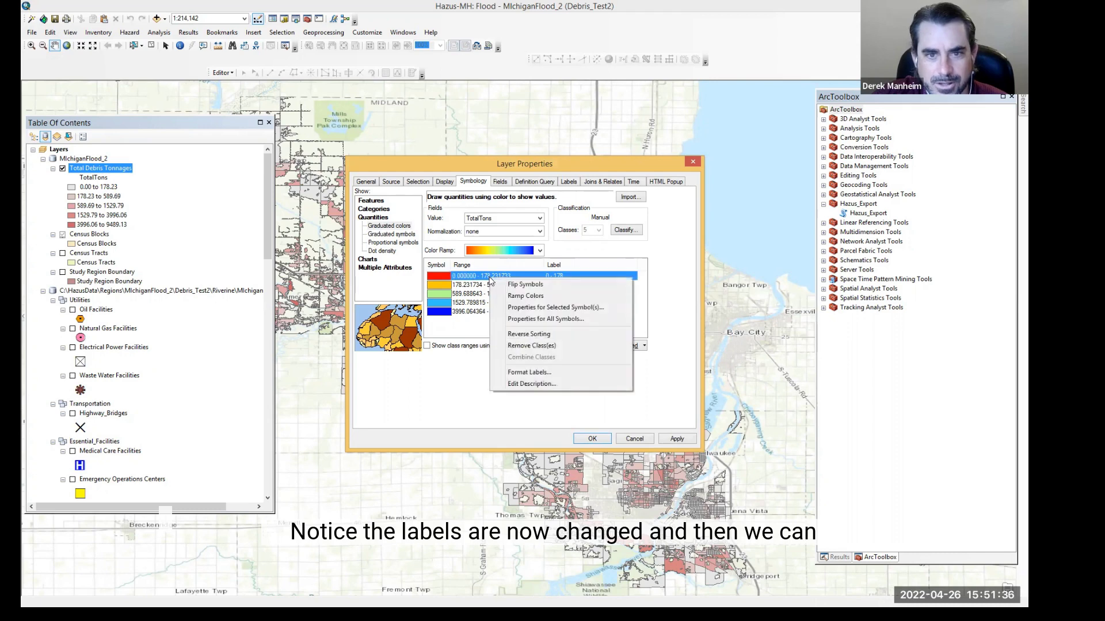
click(532, 334)
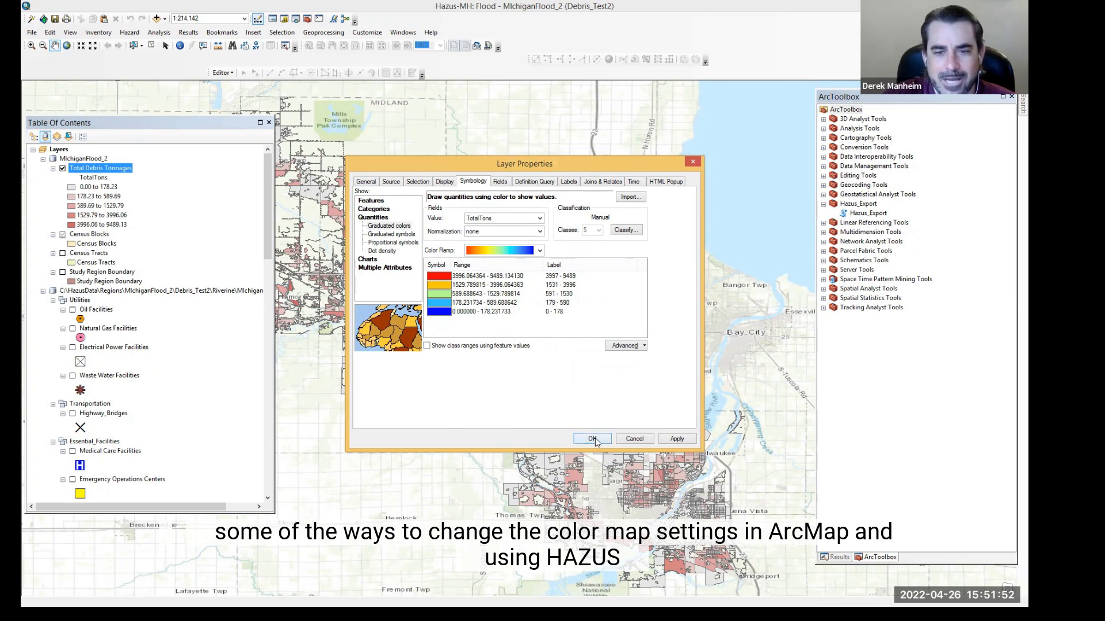
click(678, 440)
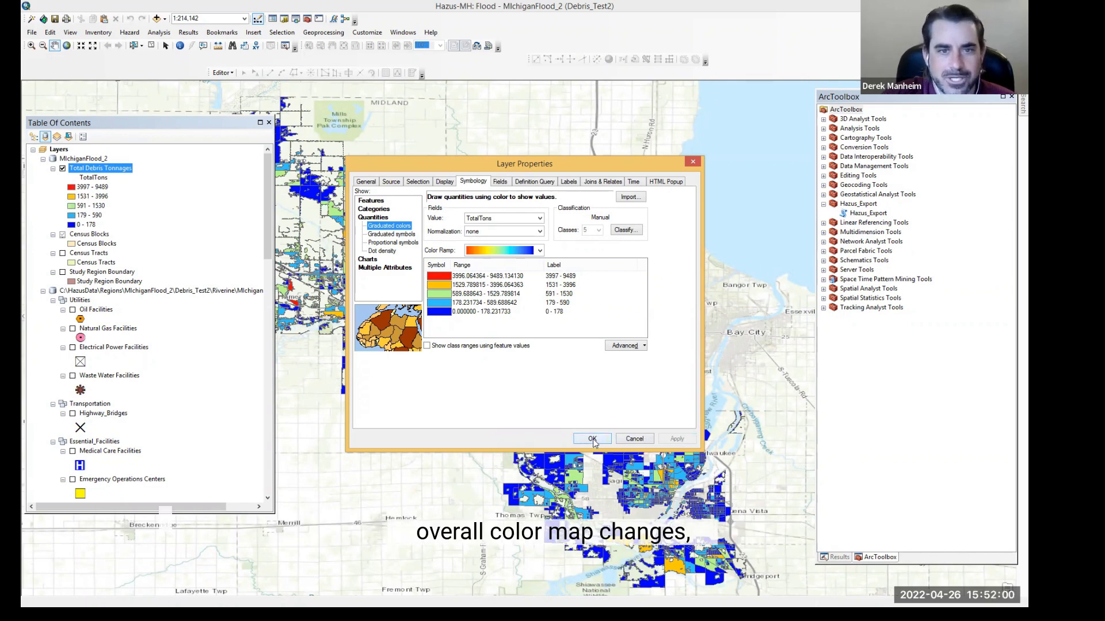
key(Return)
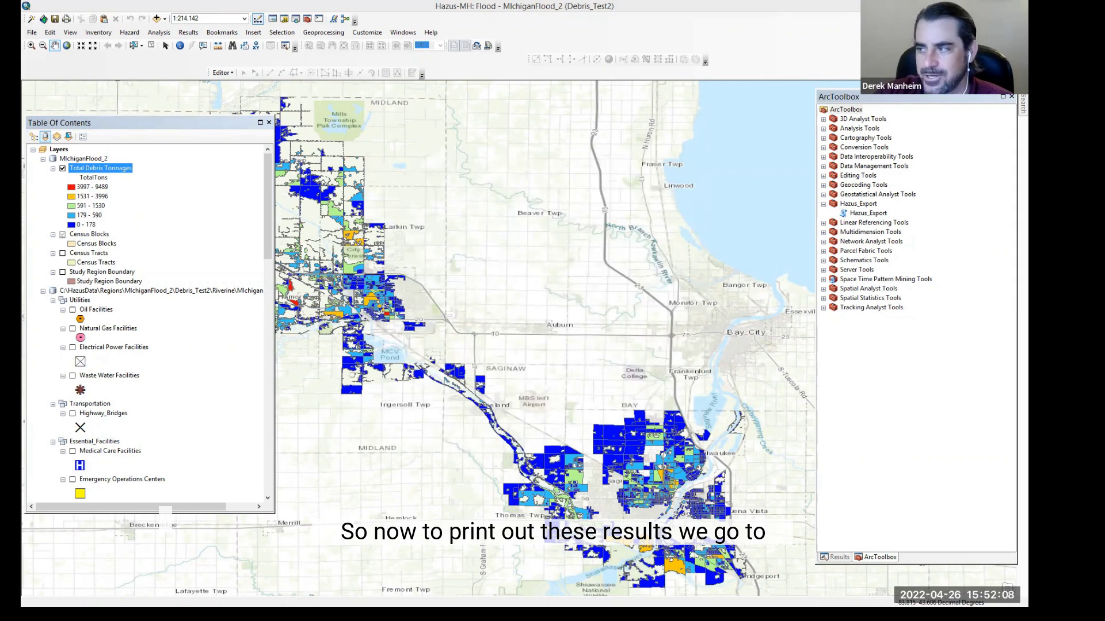
Step: Switch to the layout and delete the region and scenario heading text above the map
click(70, 32)
click(88, 57)
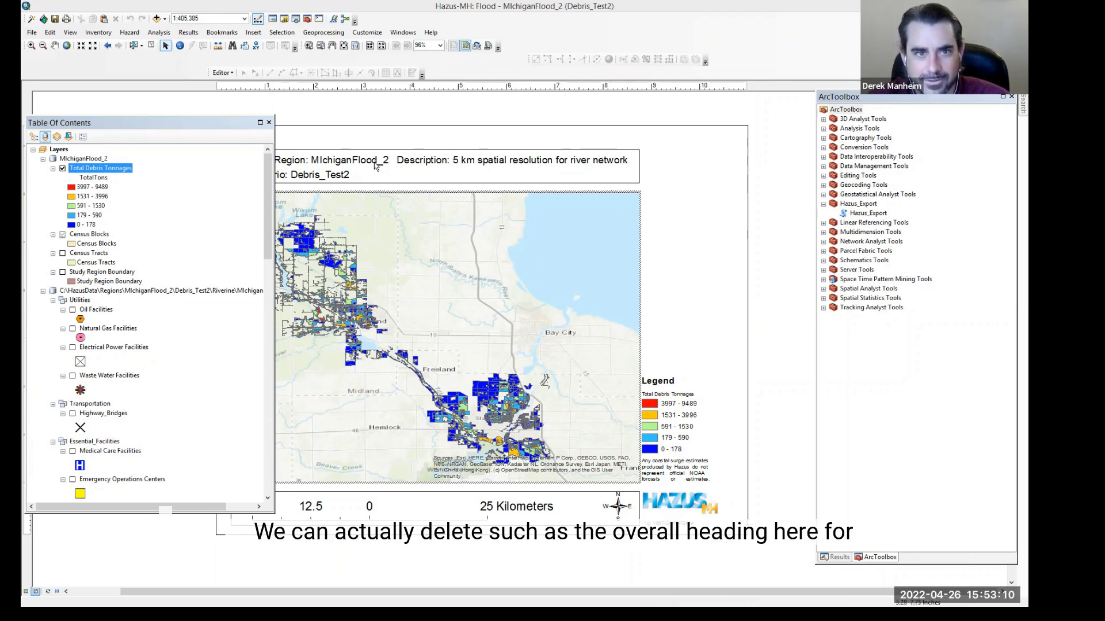
click(390, 157)
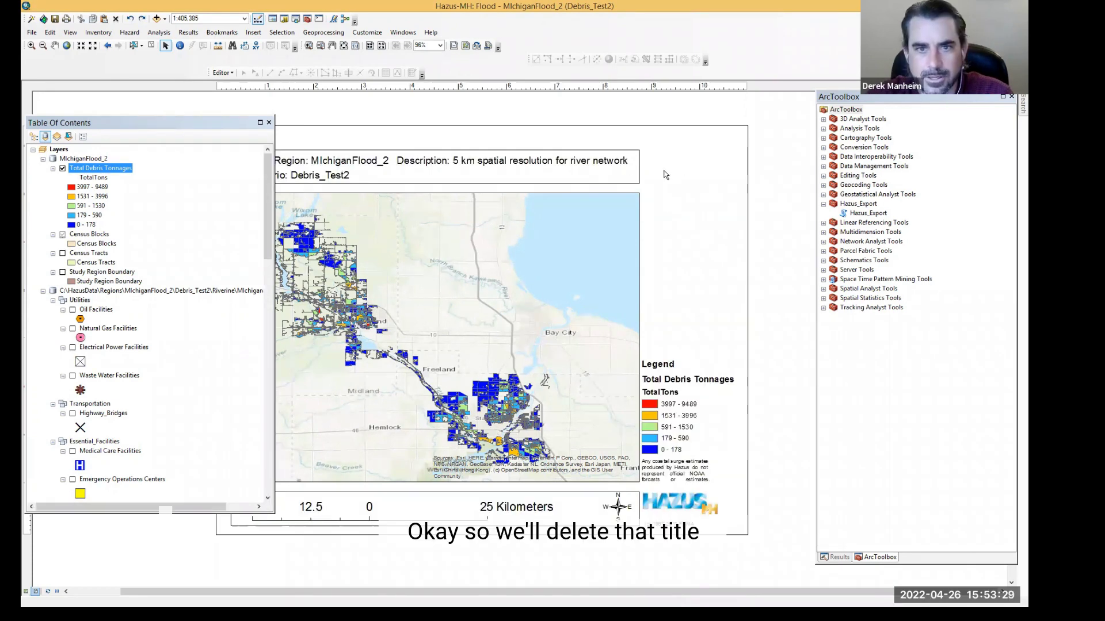
click(583, 149)
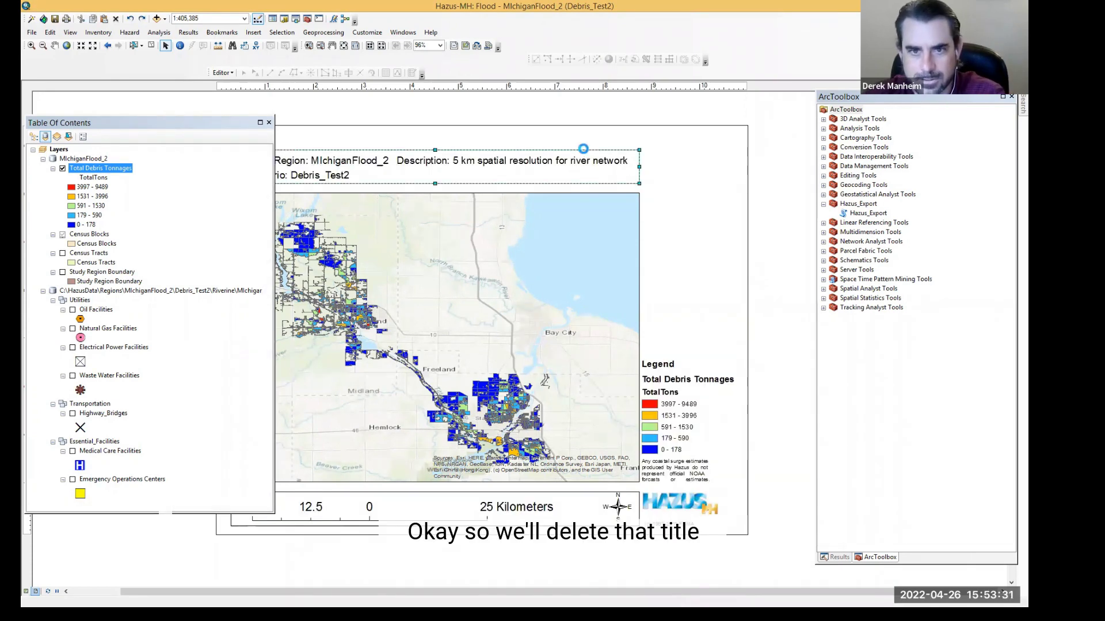
key(Delete)
click(485, 161)
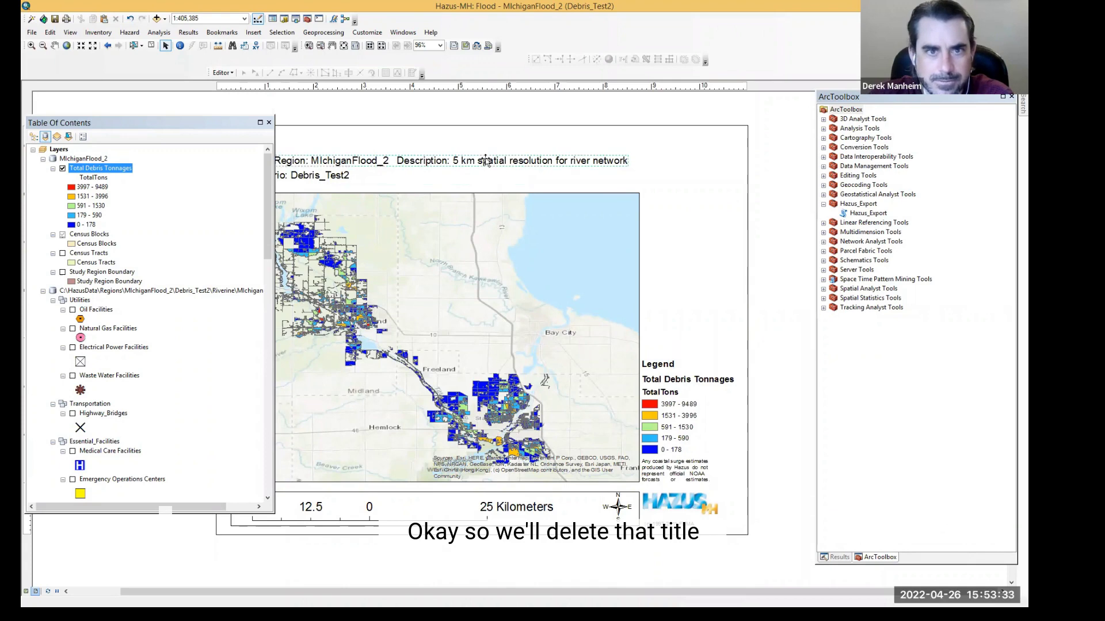
key(Delete)
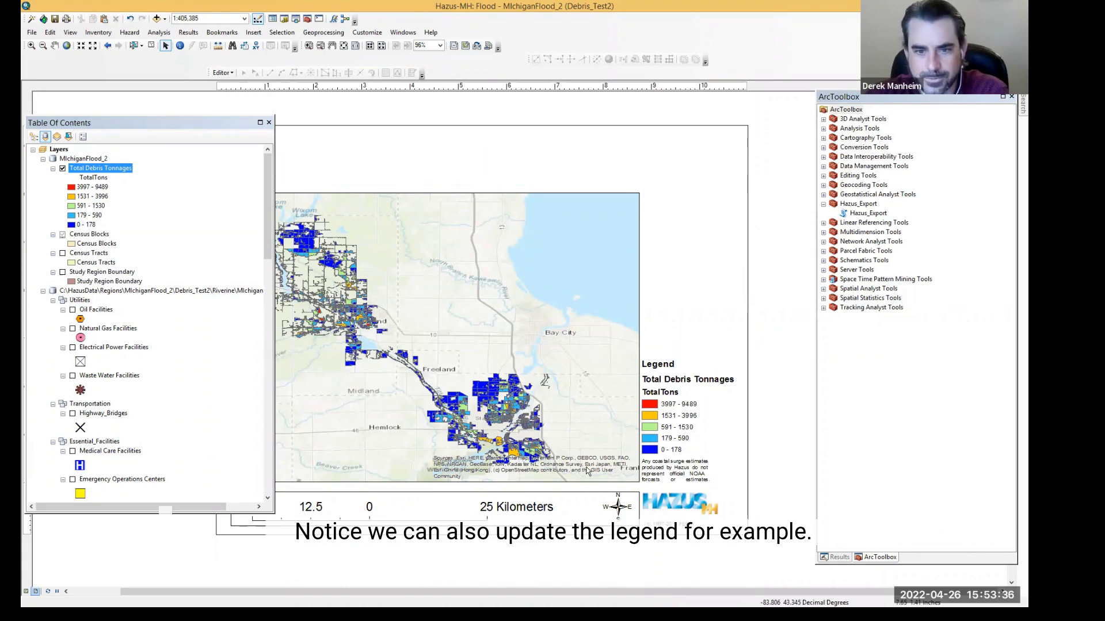
Step: Open the legend's properties and remove every legend item except Total Debris Tonnages
click(587, 468)
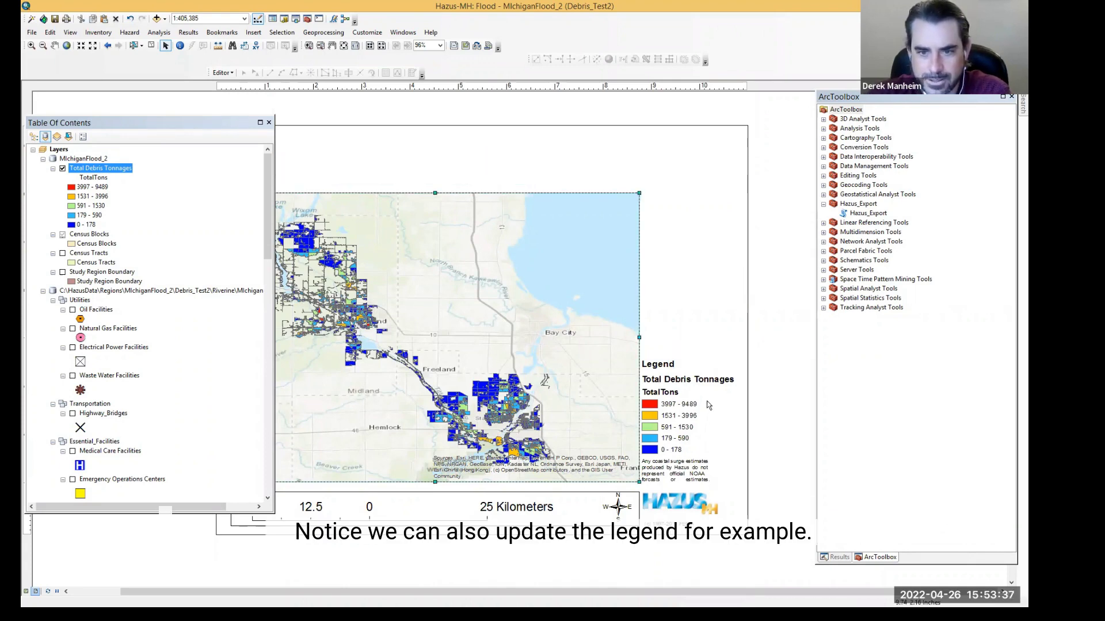
click(671, 388)
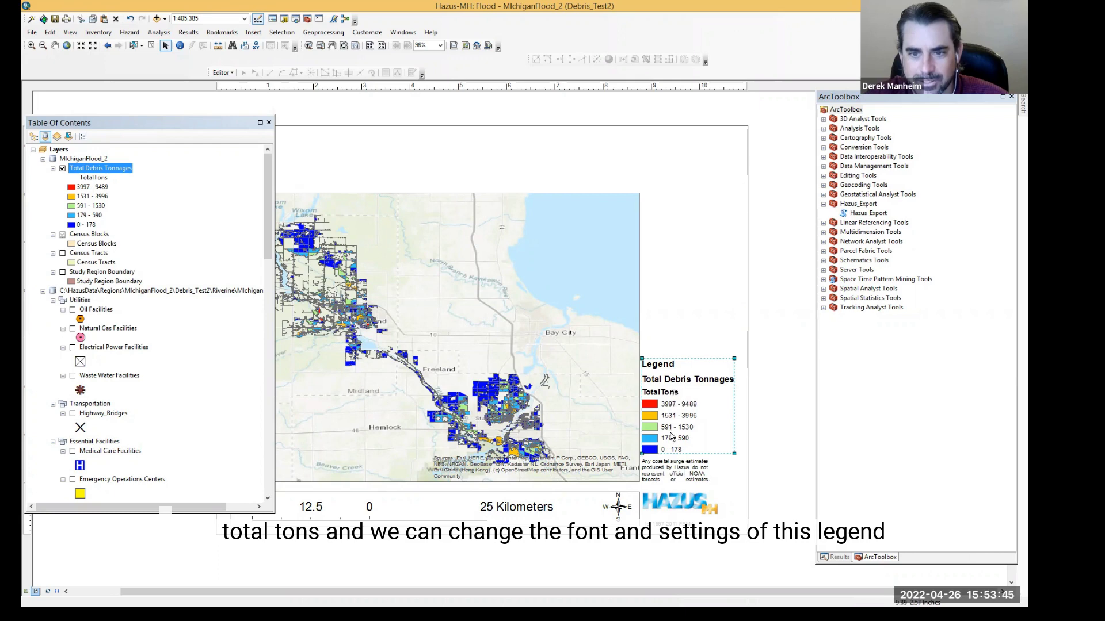
right_click(665, 392)
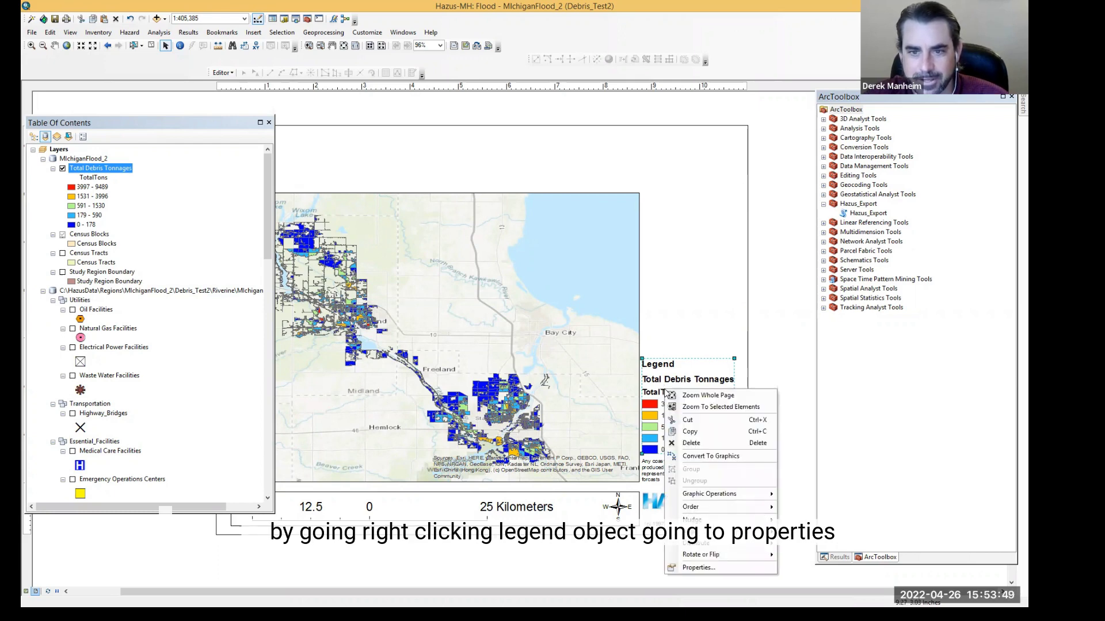
click(697, 569)
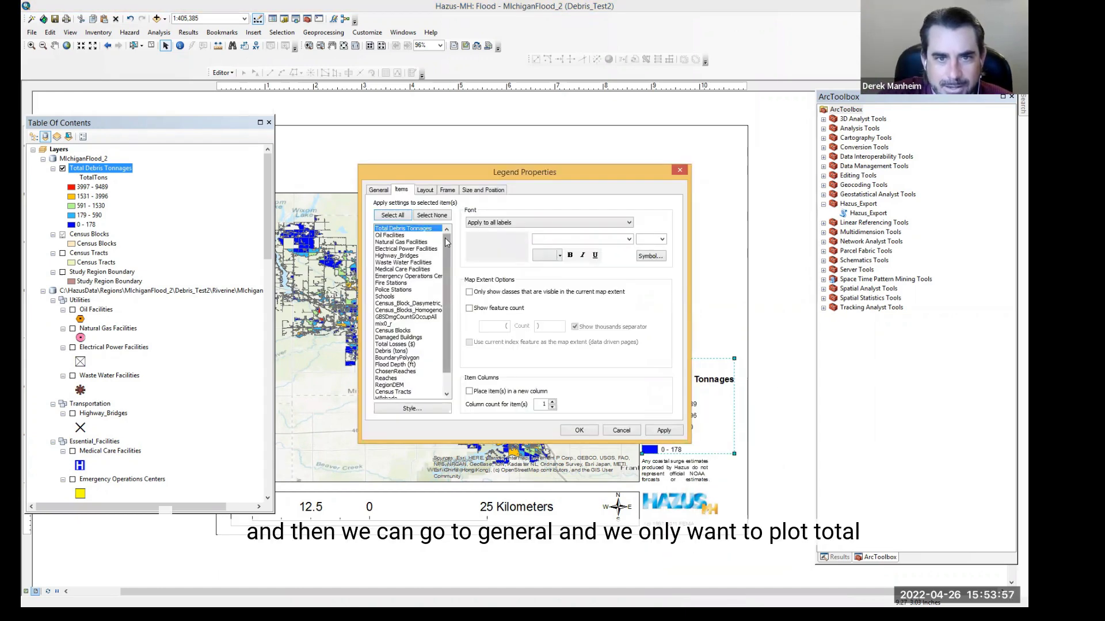
click(382, 191)
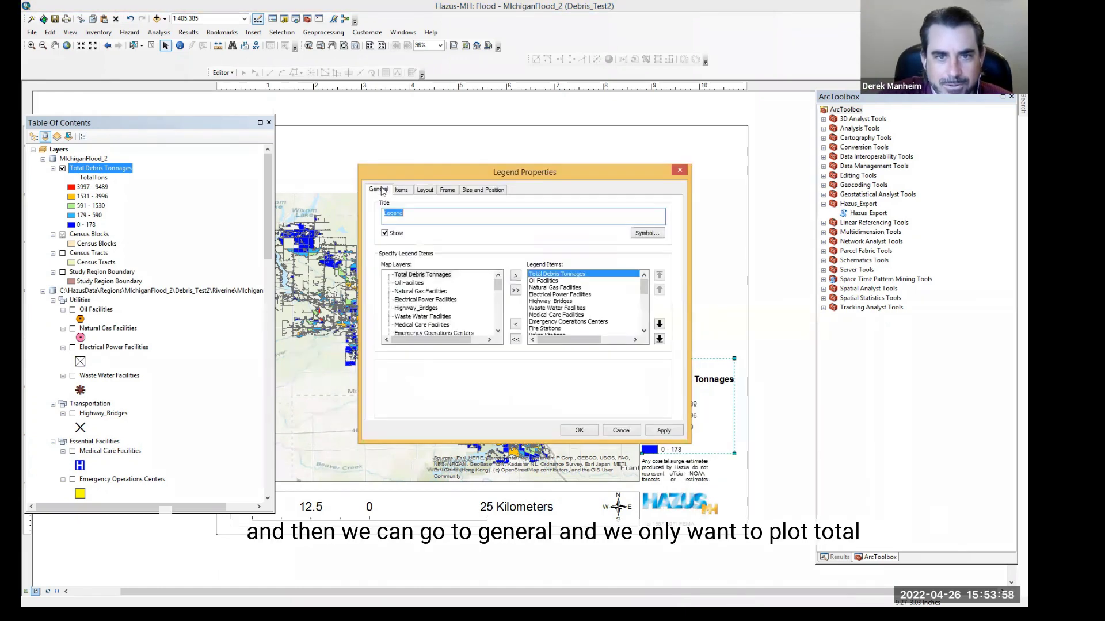
click(544, 281)
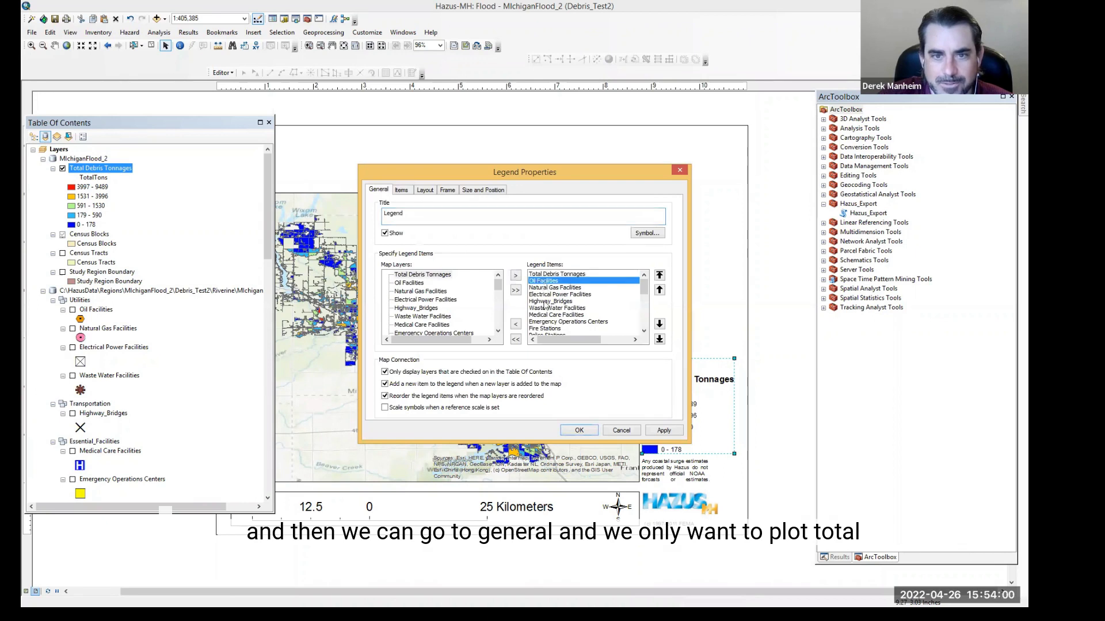
click(516, 324)
click(516, 324)
click(517, 324)
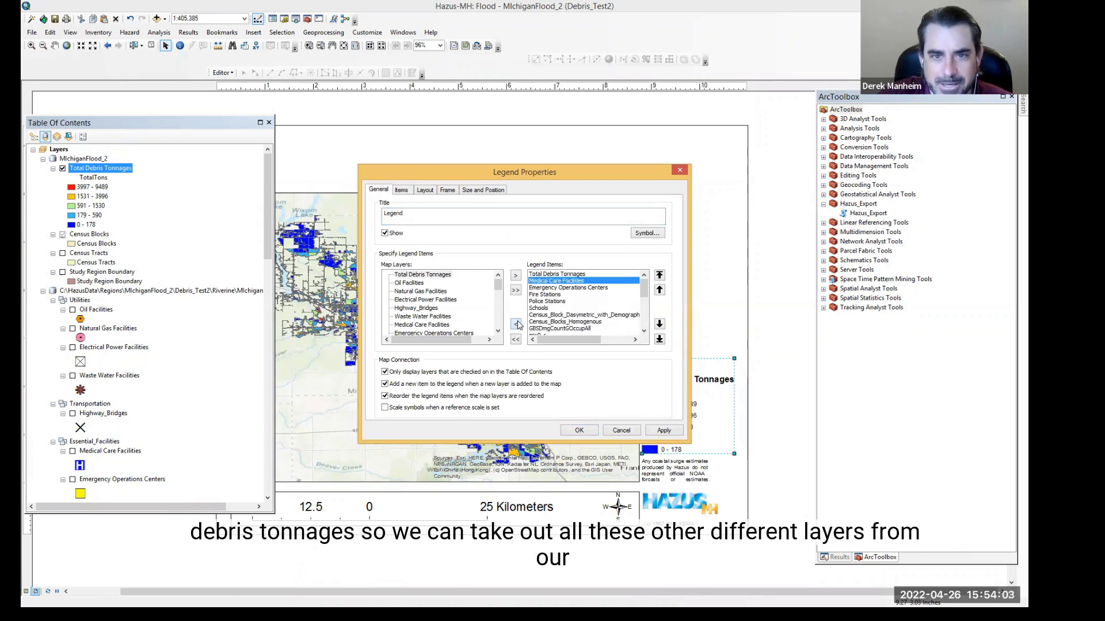
click(517, 324)
click(517, 325)
click(517, 325)
click(516, 324)
click(517, 324)
click(517, 324)
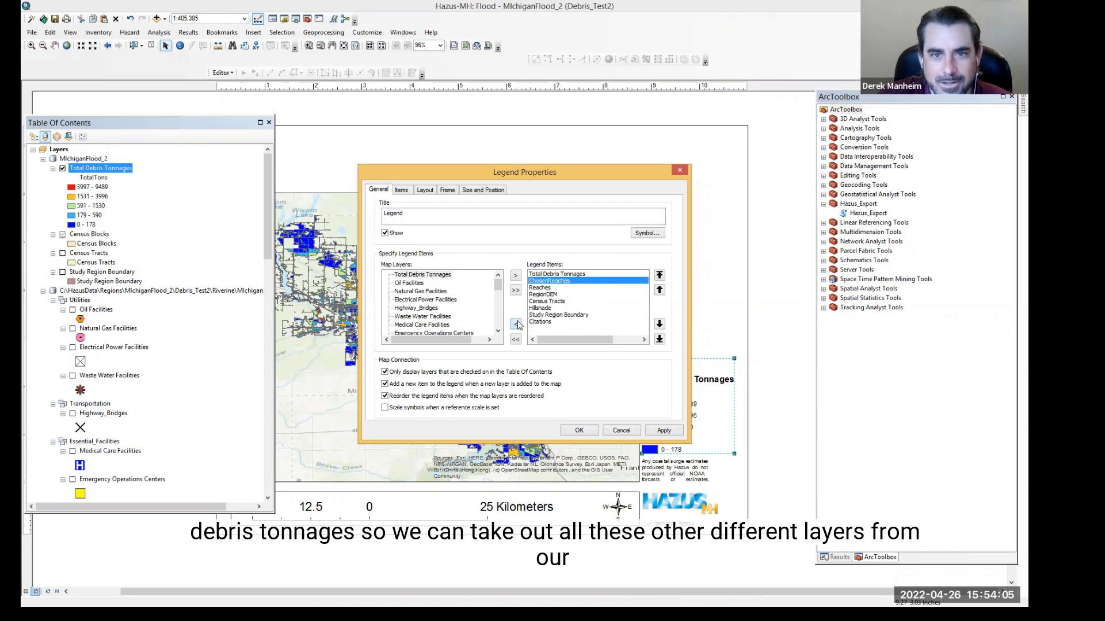
click(517, 324)
click(517, 324)
click(517, 325)
click(517, 325)
click(517, 324)
click(516, 324)
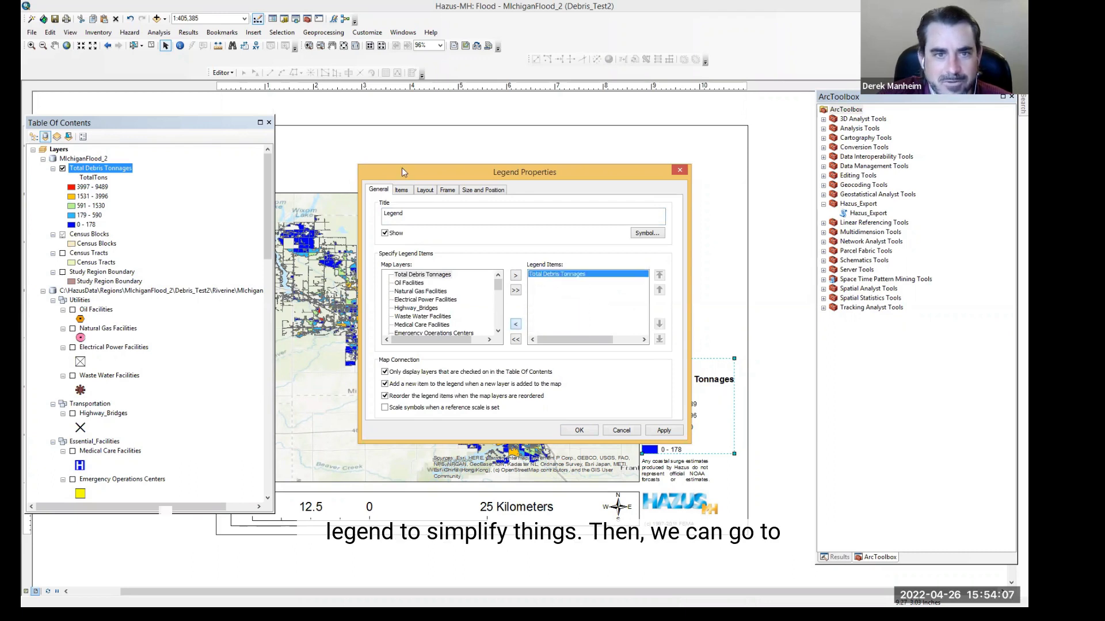
Step: Set the legend items' font size to 18
click(402, 190)
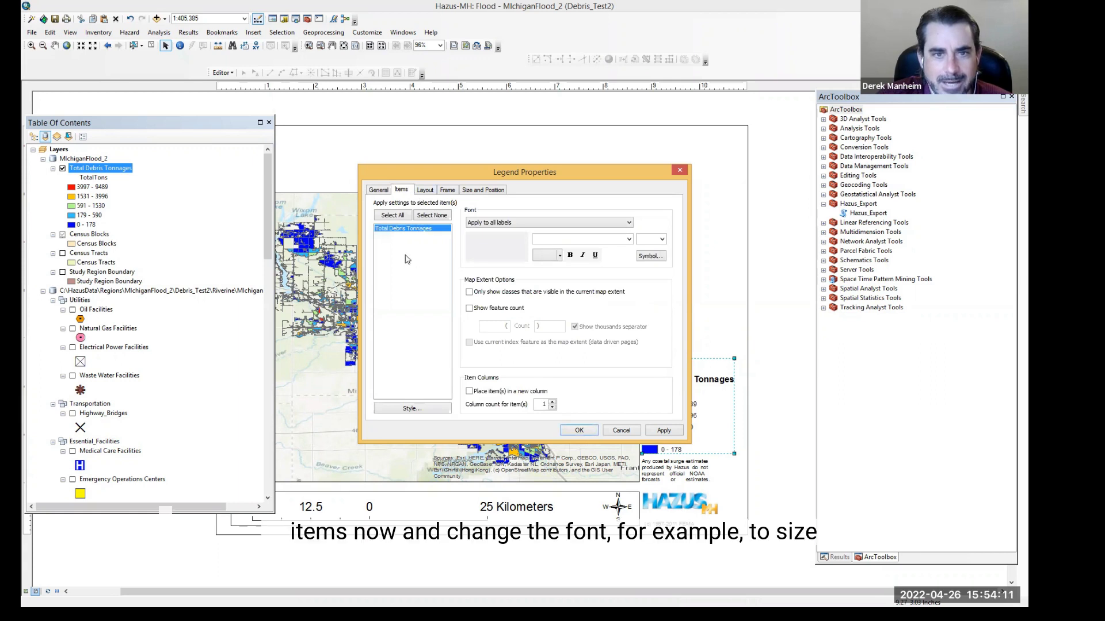
click(662, 240)
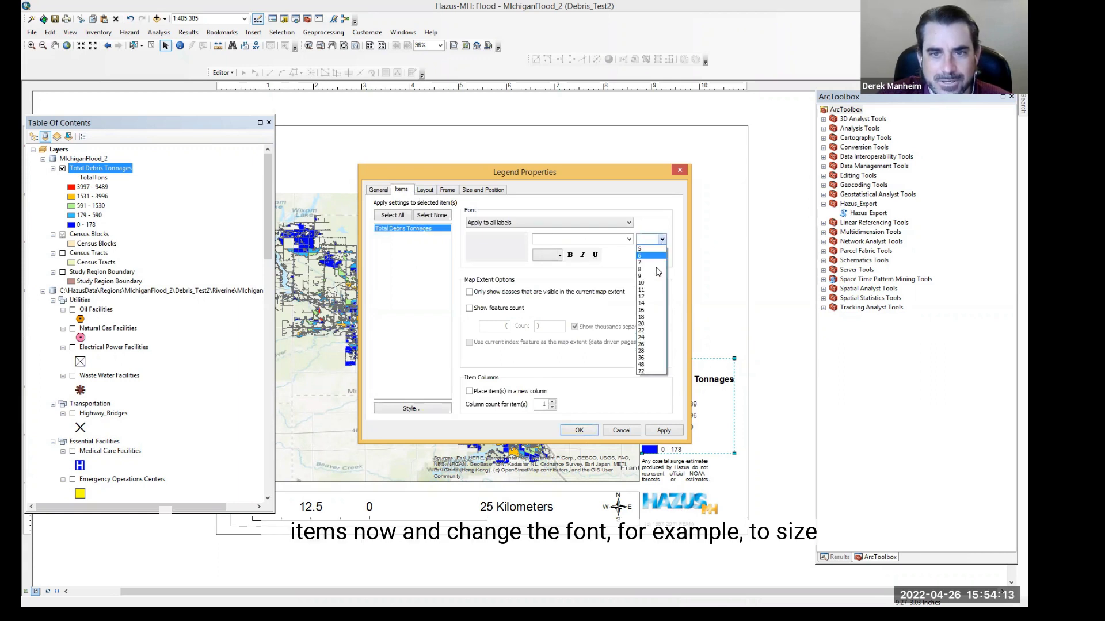
click(646, 317)
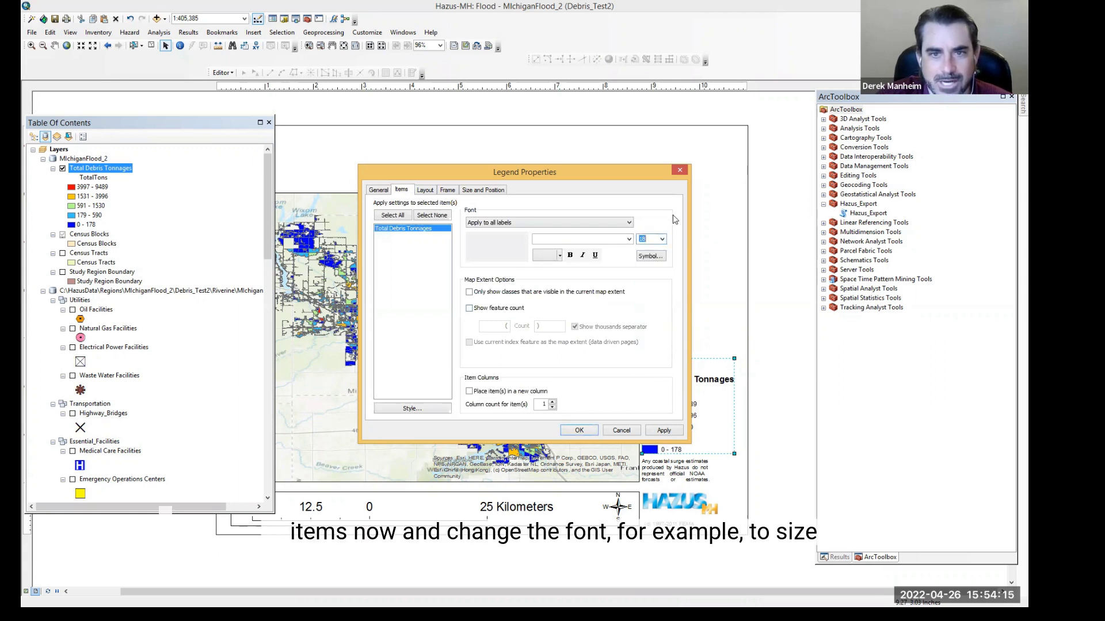
Step: Change the legend item style to Horizontal Single Symbol Layer Name and Label and apply it
click(412, 409)
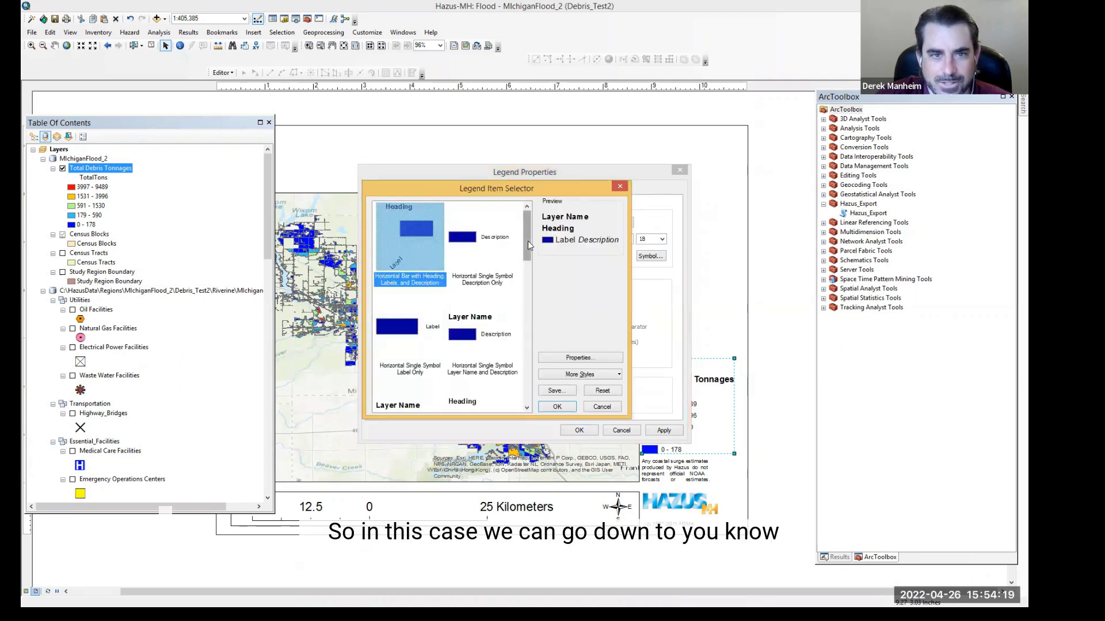
drag(527, 241, 524, 270)
click(403, 301)
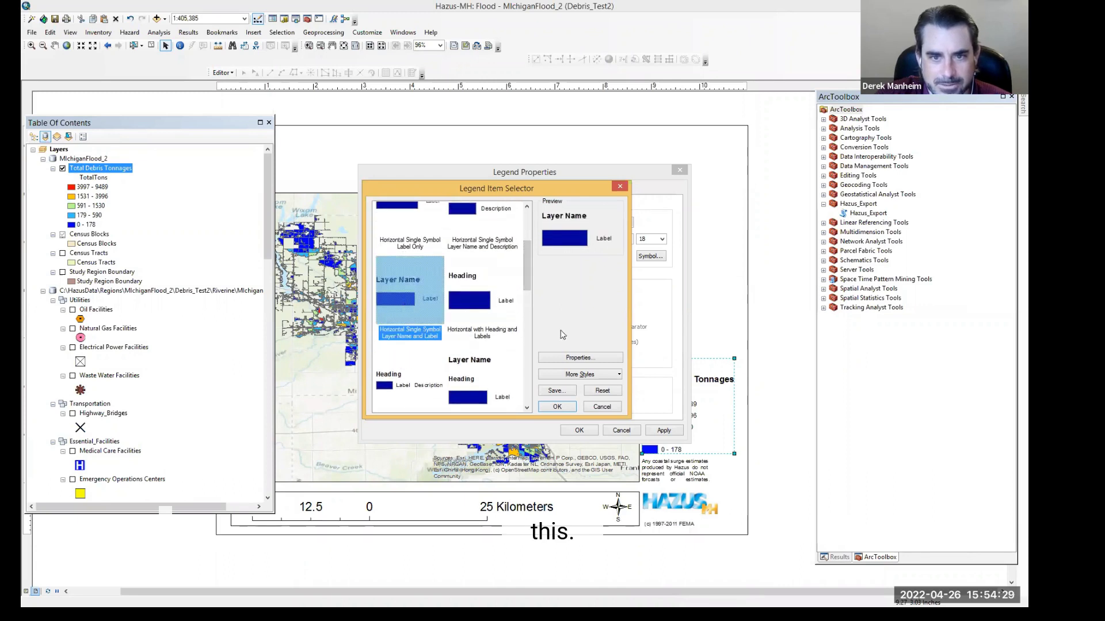
click(557, 407)
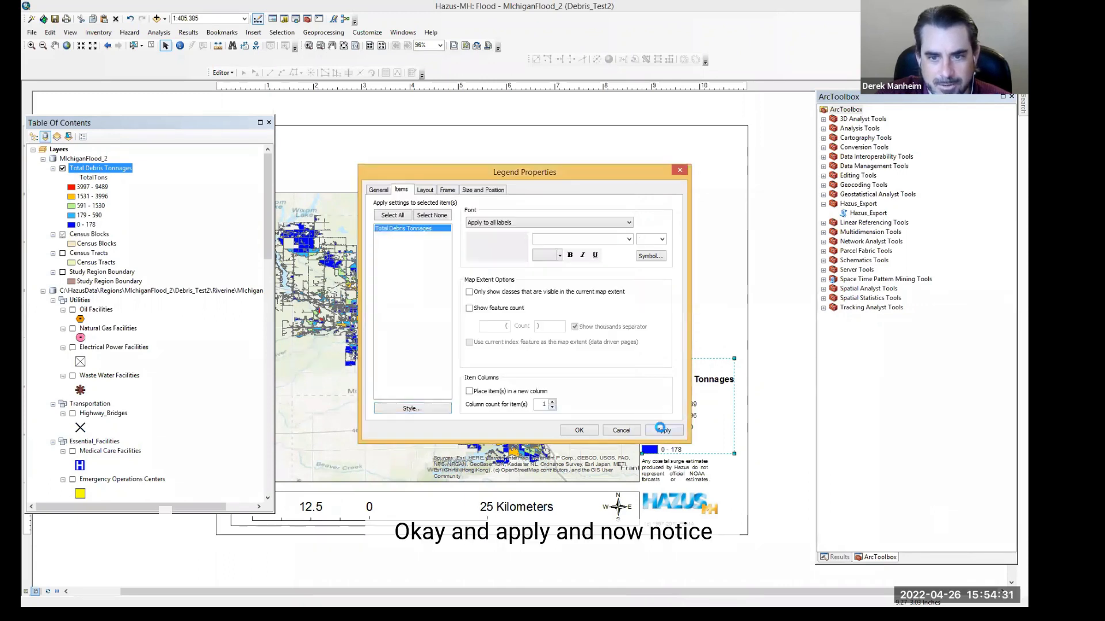
click(661, 428)
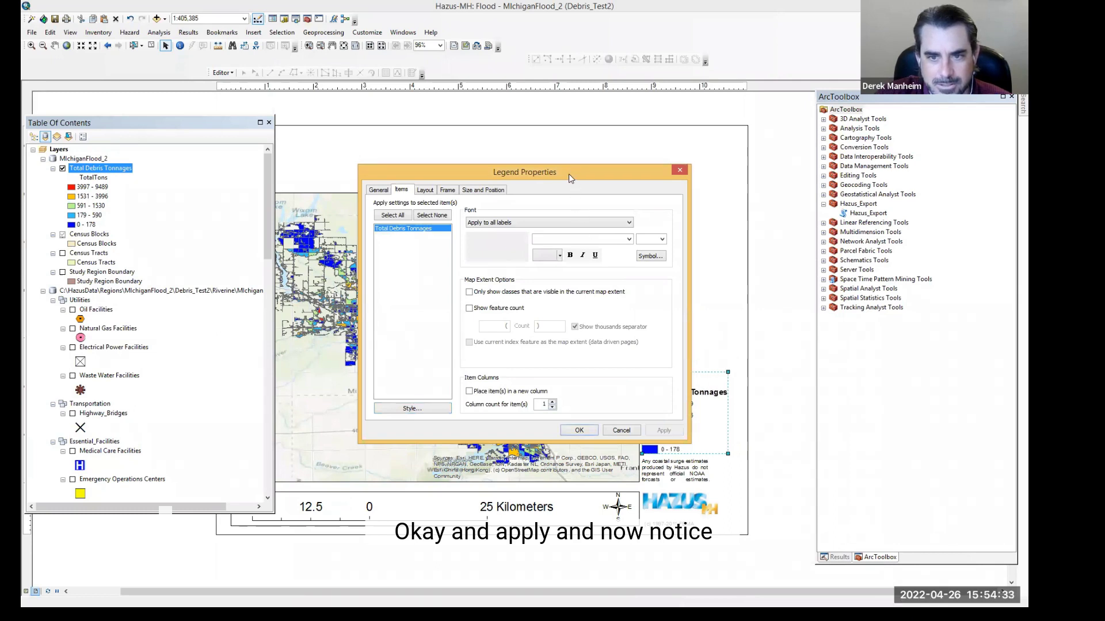
Step: Set the font size for all legend labels to 18 and apply it
drag(568, 174, 470, 175)
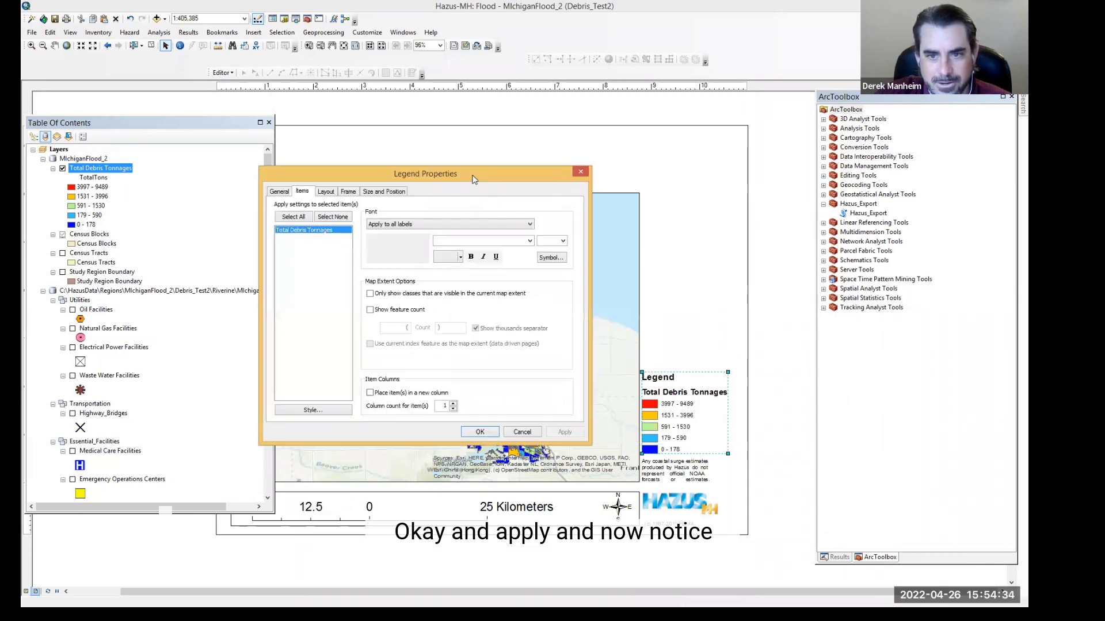
click(558, 242)
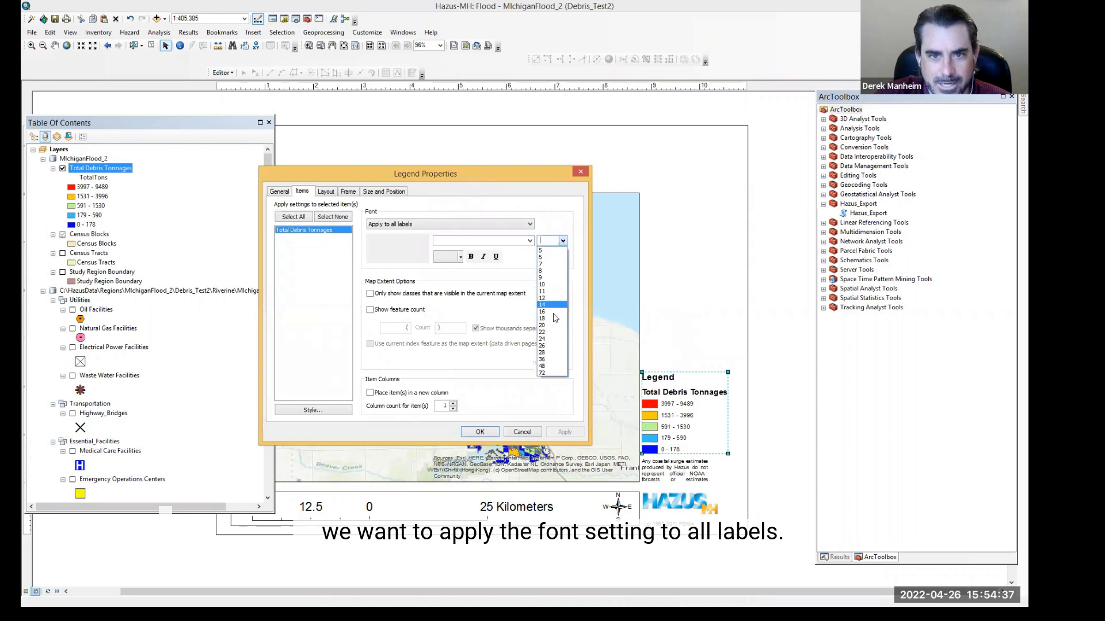
click(551, 323)
click(500, 225)
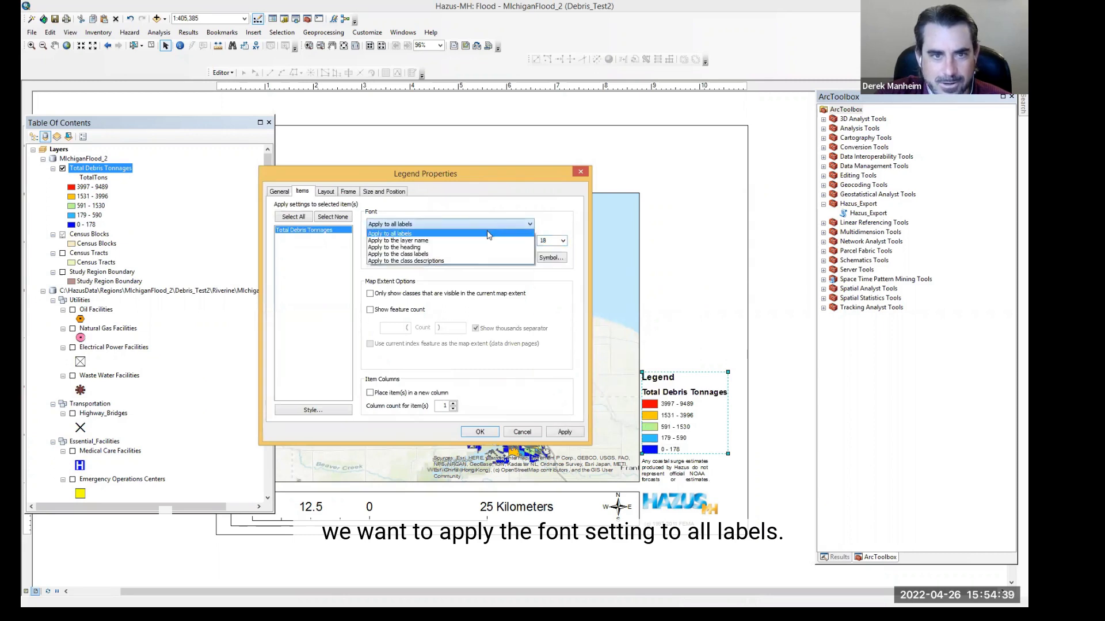
click(489, 234)
click(564, 432)
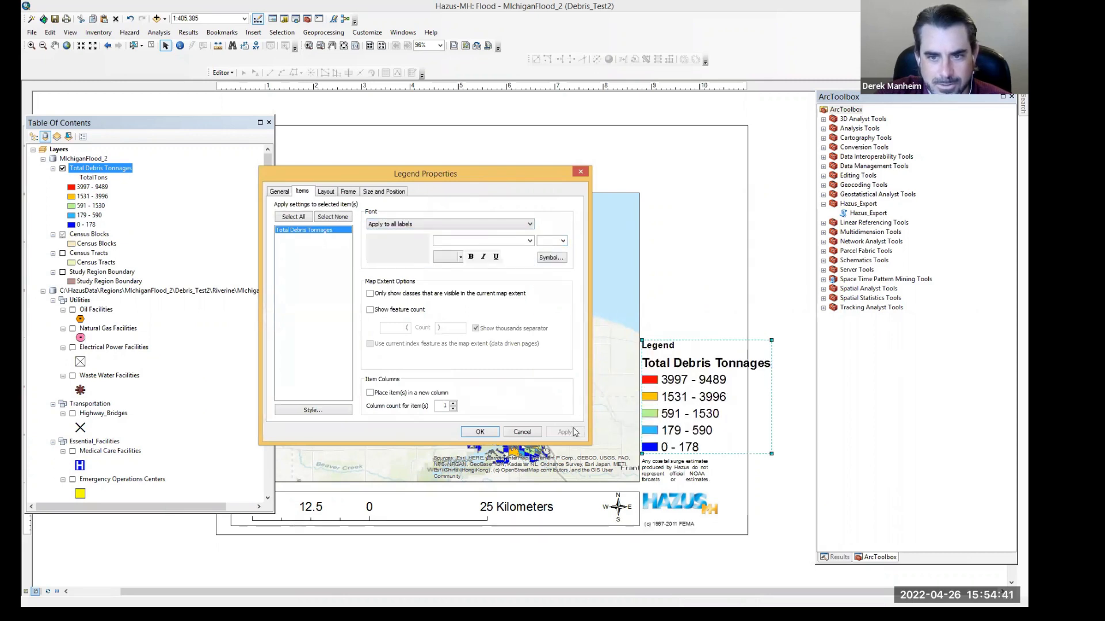
Step: Set the legend title's font size to 18 and apply the change
click(280, 192)
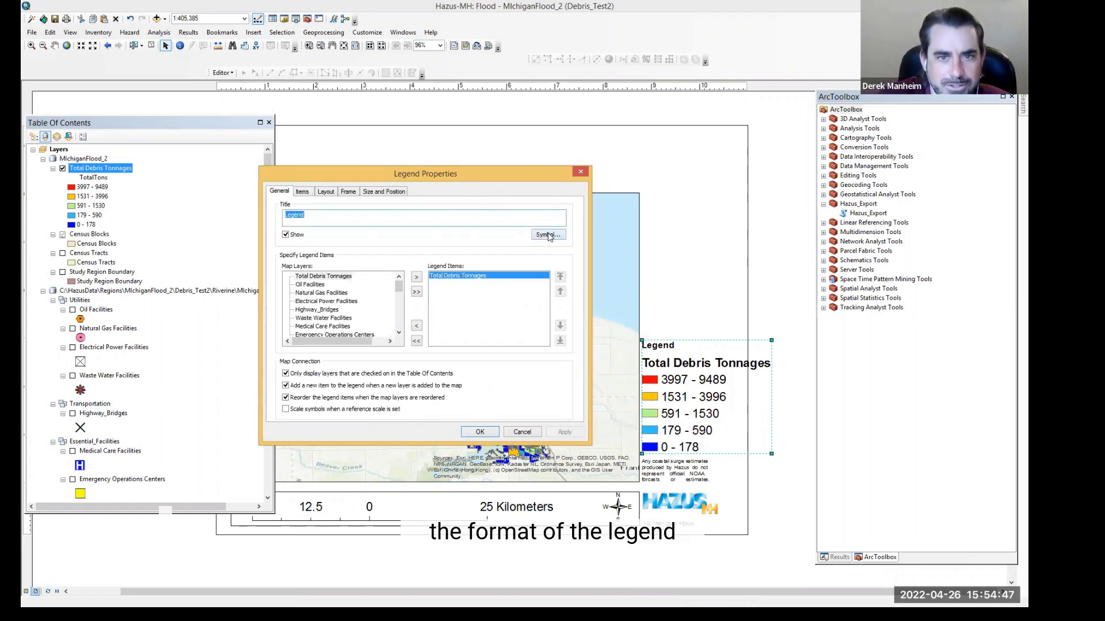
click(547, 236)
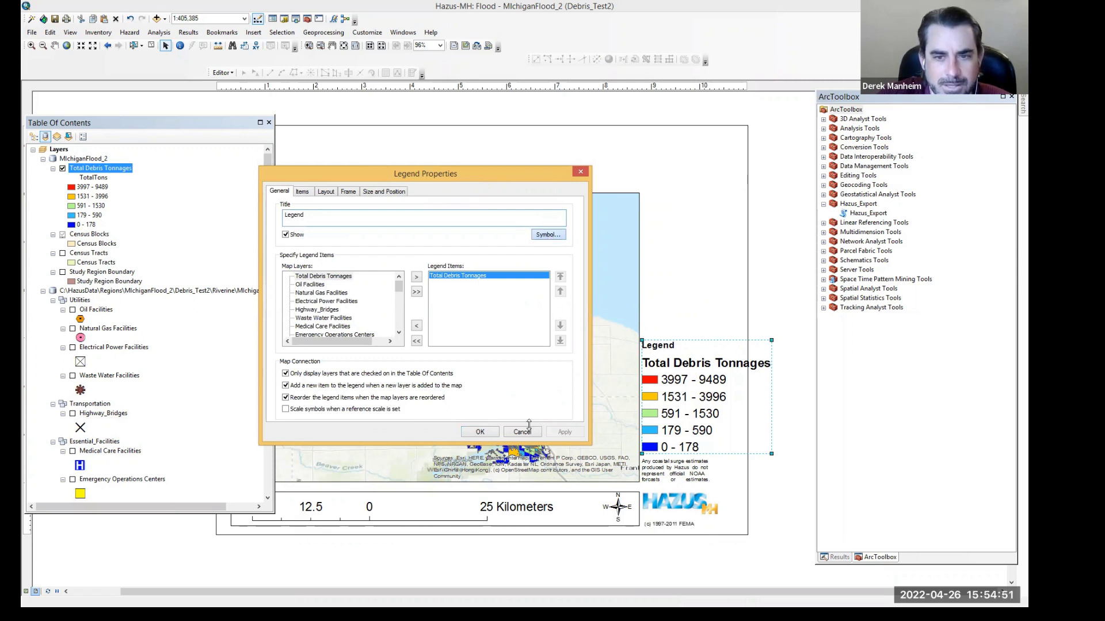
click(548, 235)
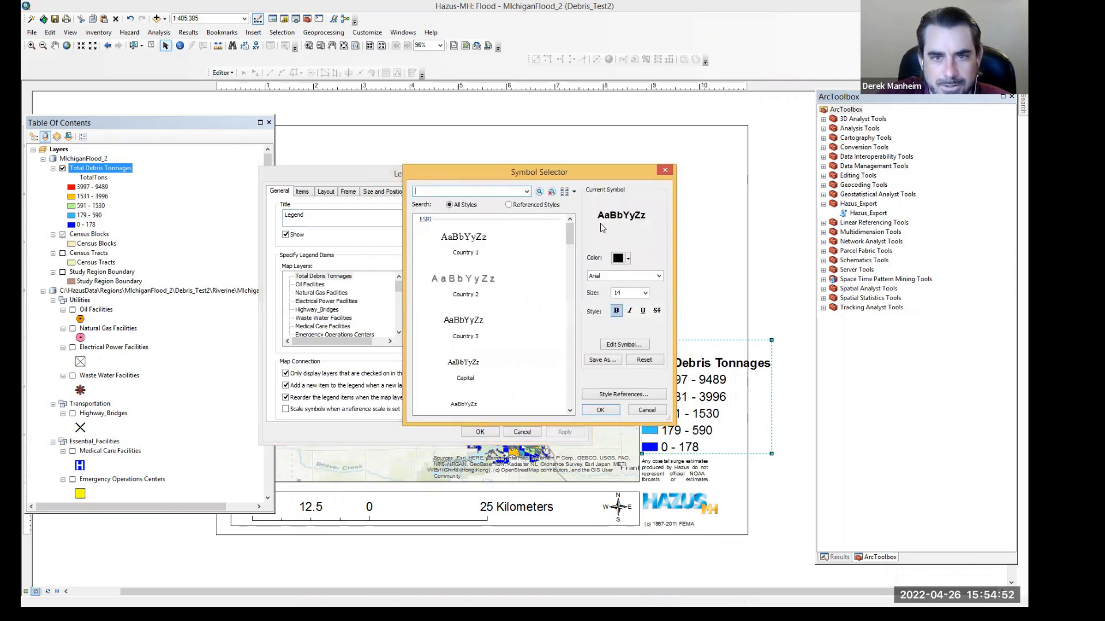
click(645, 293)
click(633, 319)
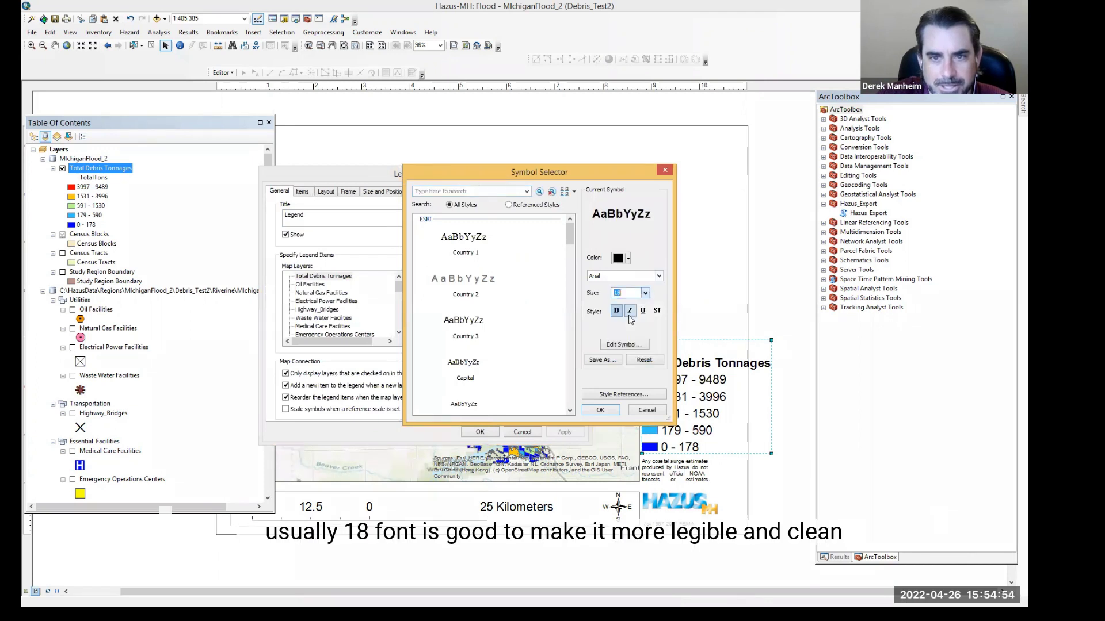
click(600, 409)
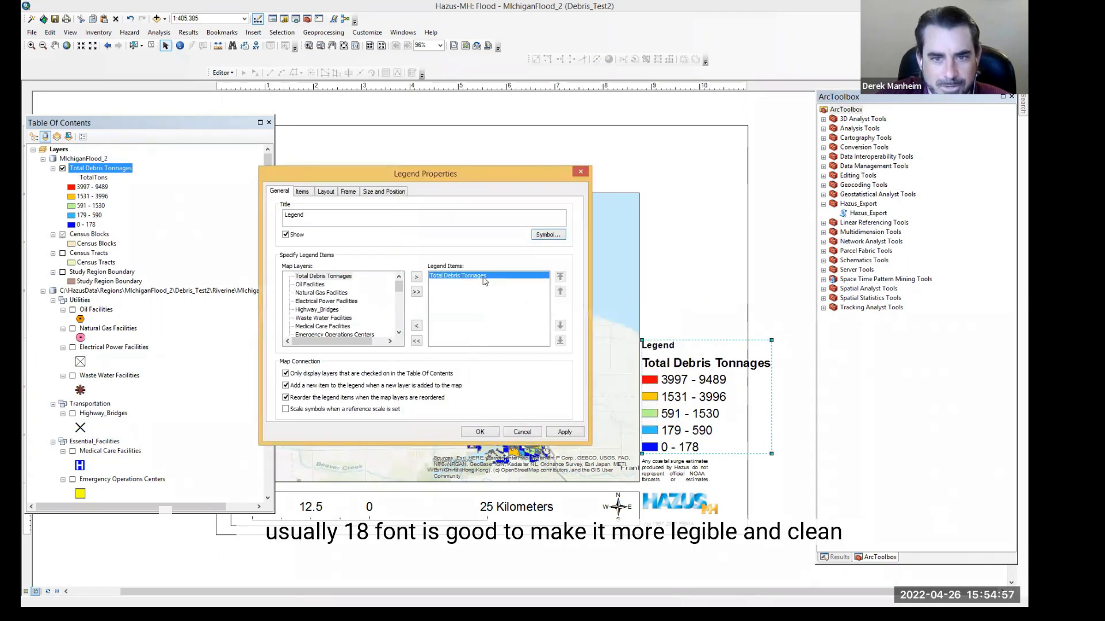
click(568, 435)
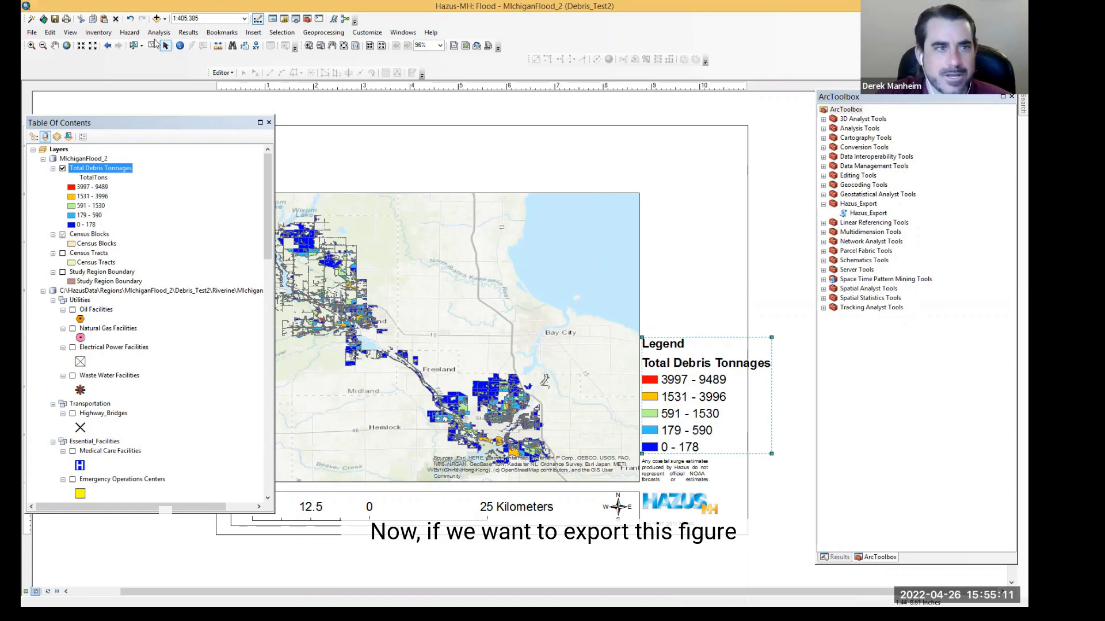
click(32, 32)
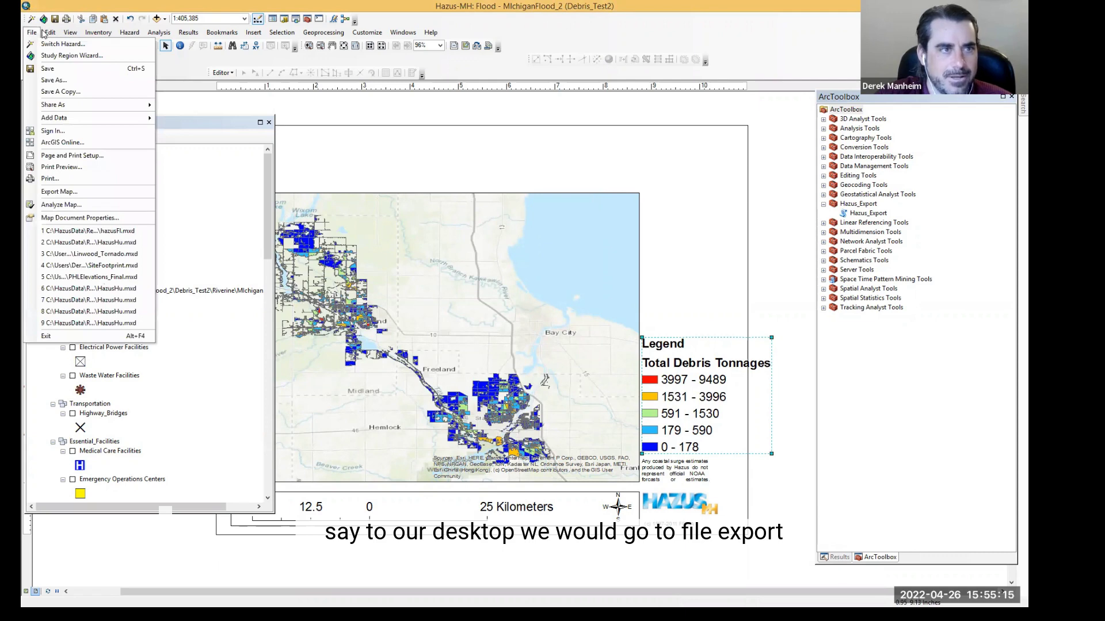
click(65, 192)
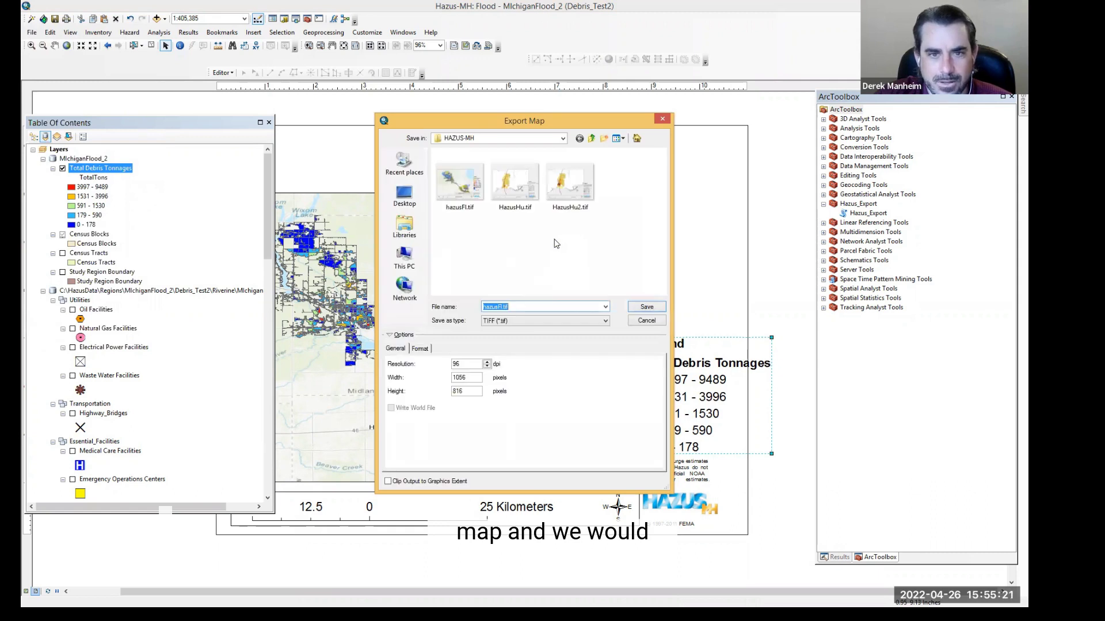
click(512, 321)
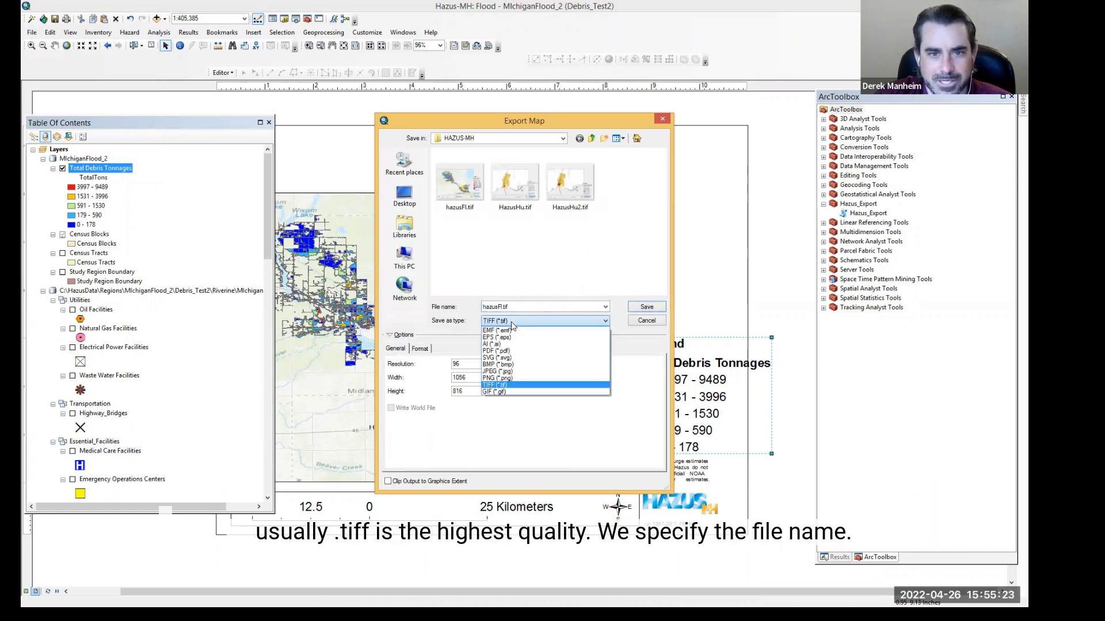
click(516, 308)
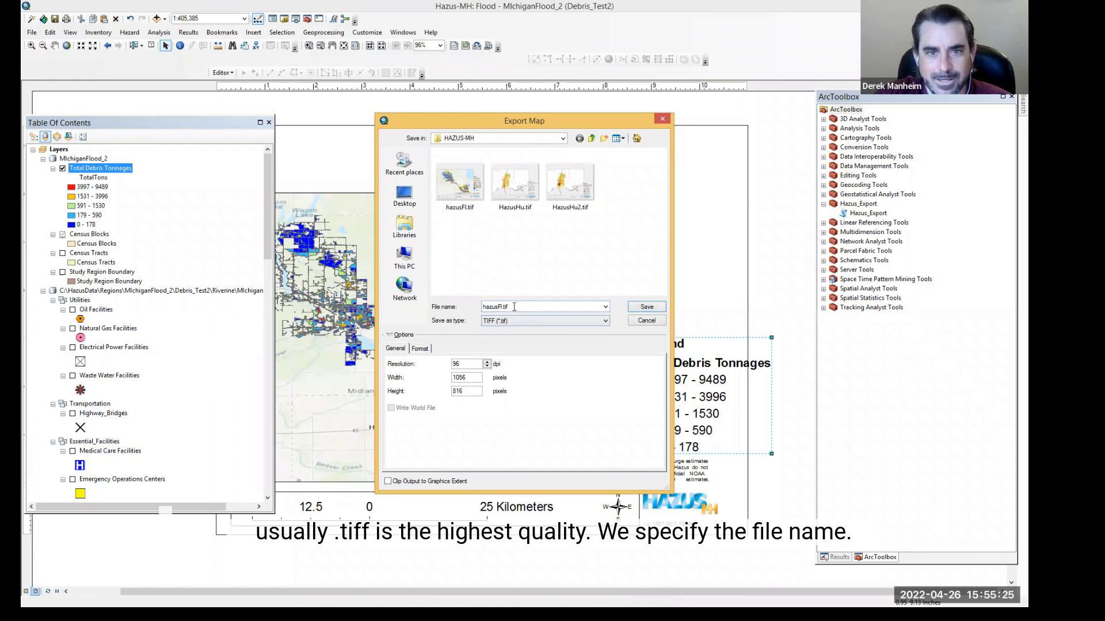
double_click(508, 306)
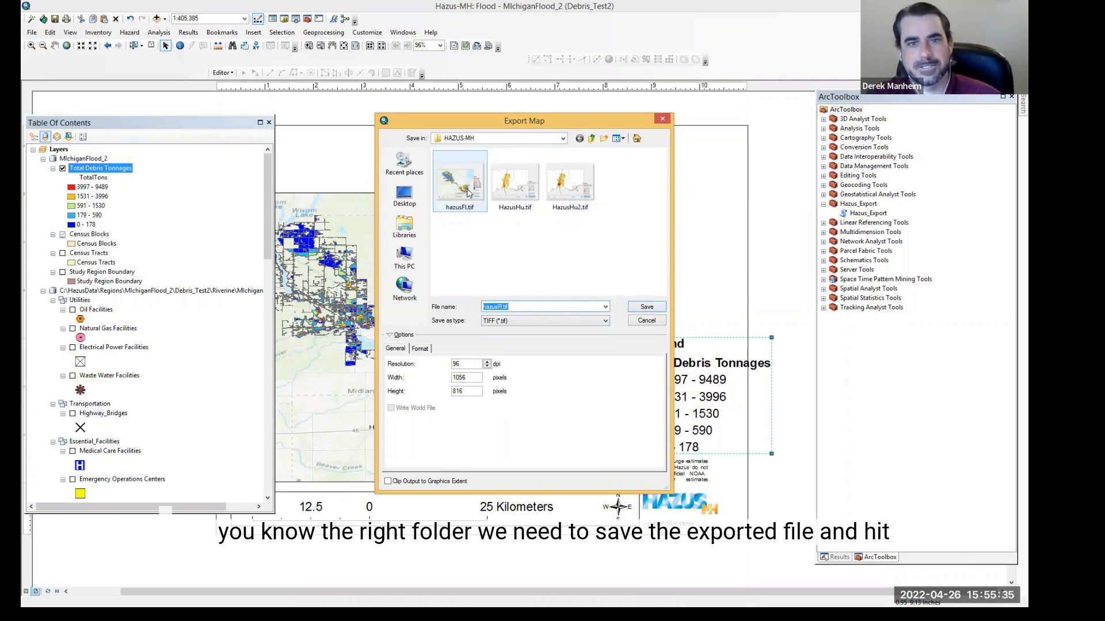
click(663, 121)
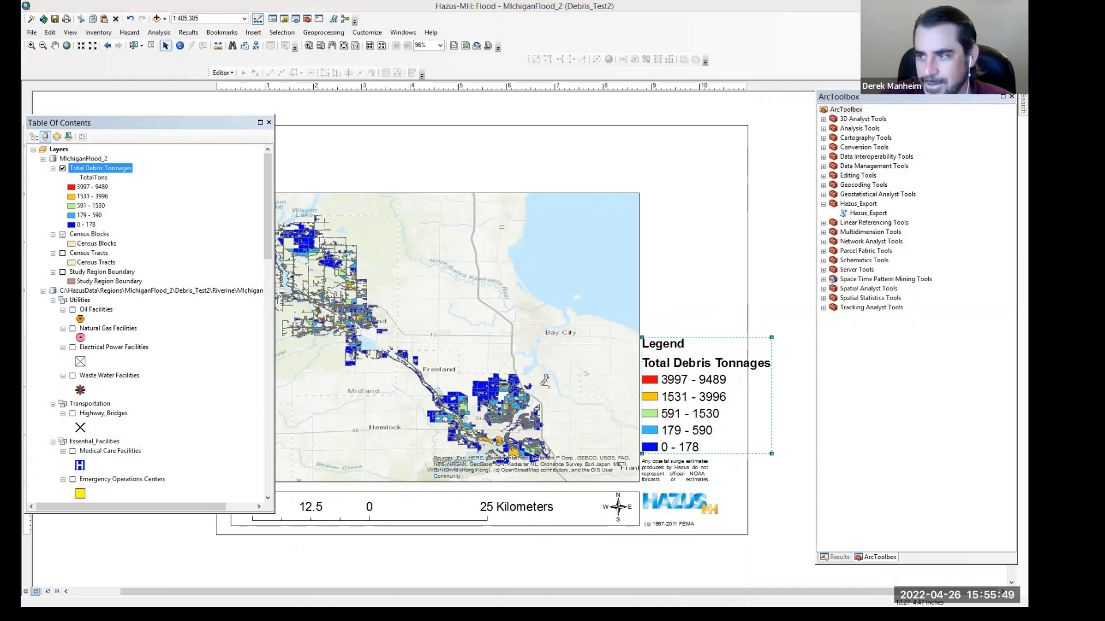
Step: Switch back to the data view of the map
click(70, 32)
click(86, 45)
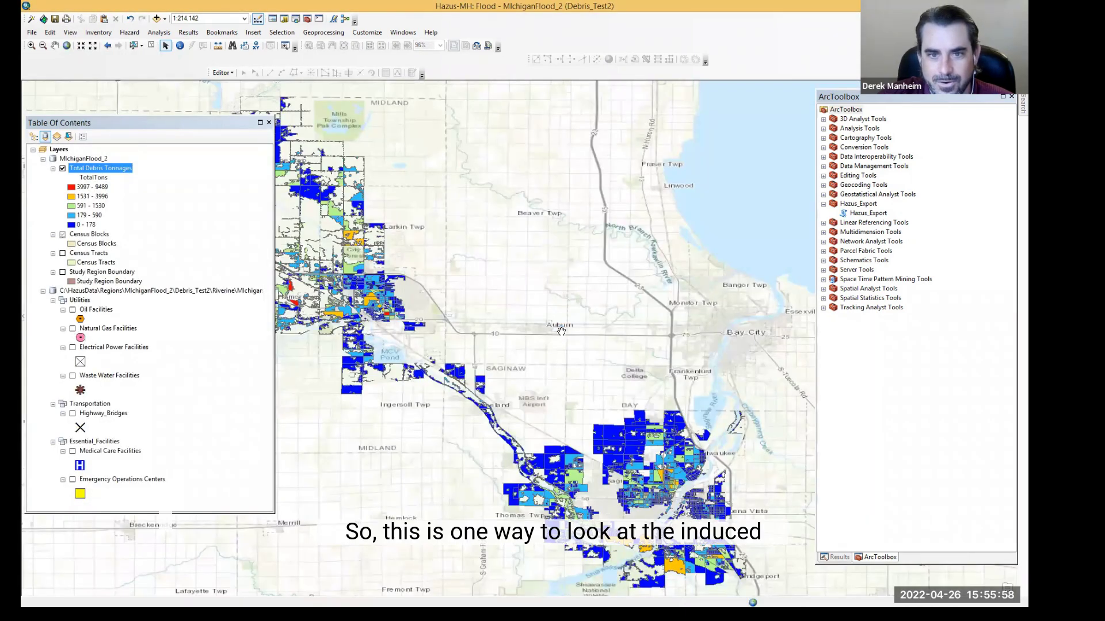
middle_click(561, 332)
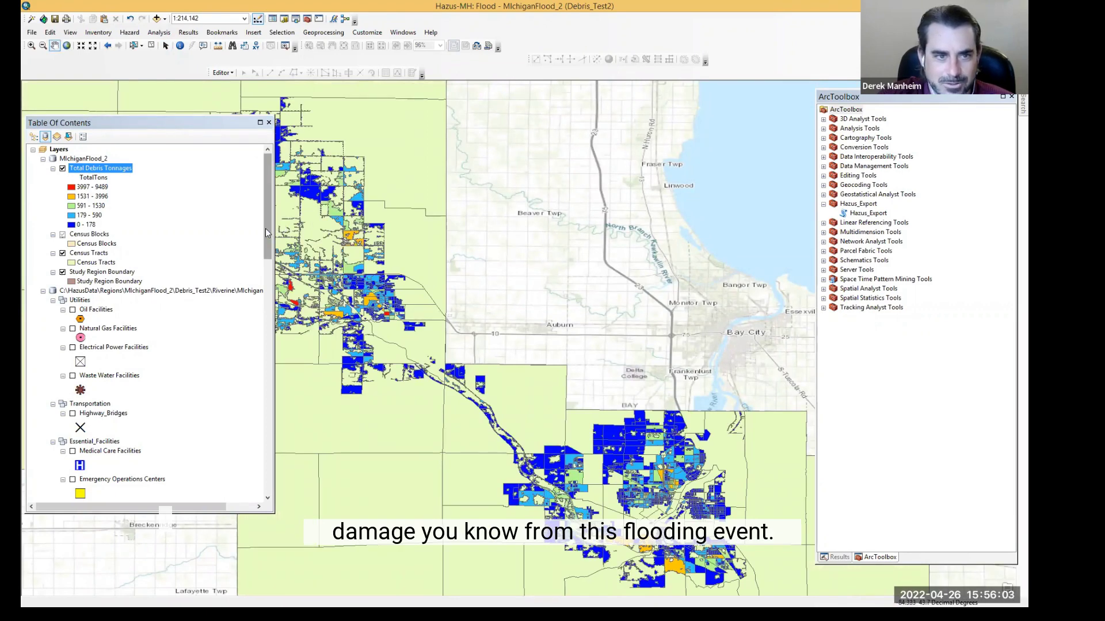
Step: Turn off the Census Tracts and Study Region Boundary layers
drag(266, 233, 246, 334)
scroll(115, 302, up, 9)
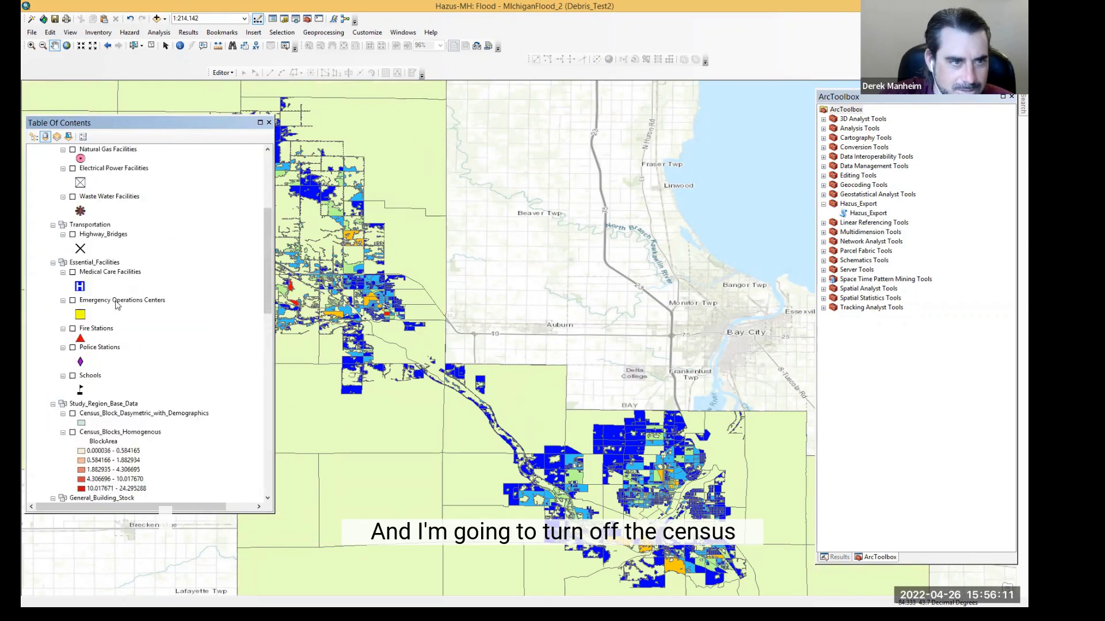
scroll(98, 282, up, 3)
click(63, 253)
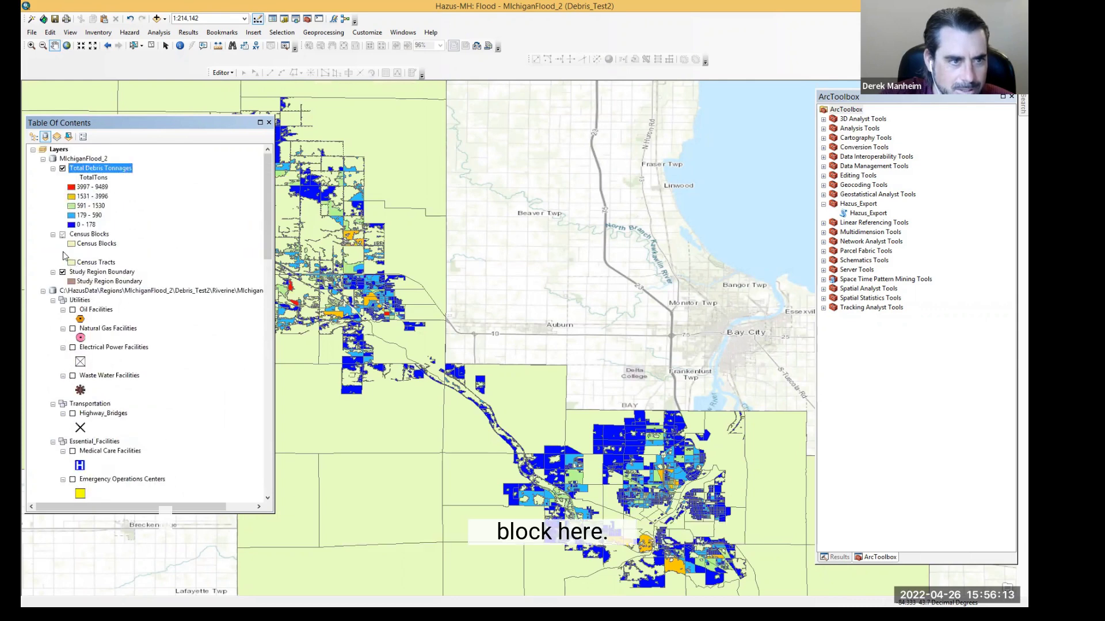
click(63, 272)
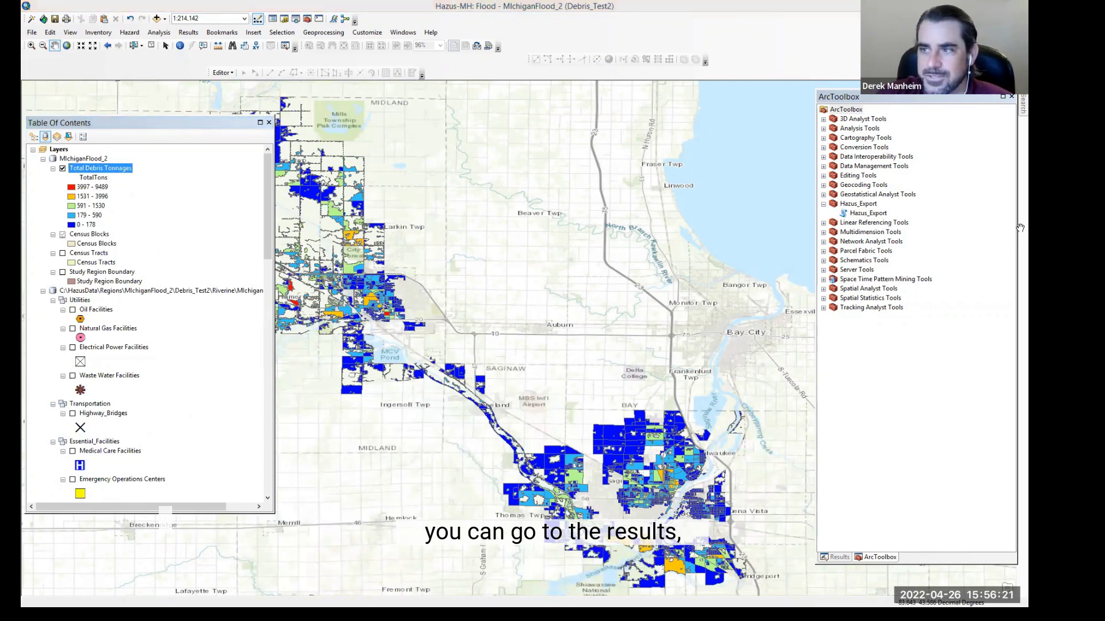
Step: Open the general building stock economic loss results by full replacement value
click(186, 34)
mouse_move(334, 73)
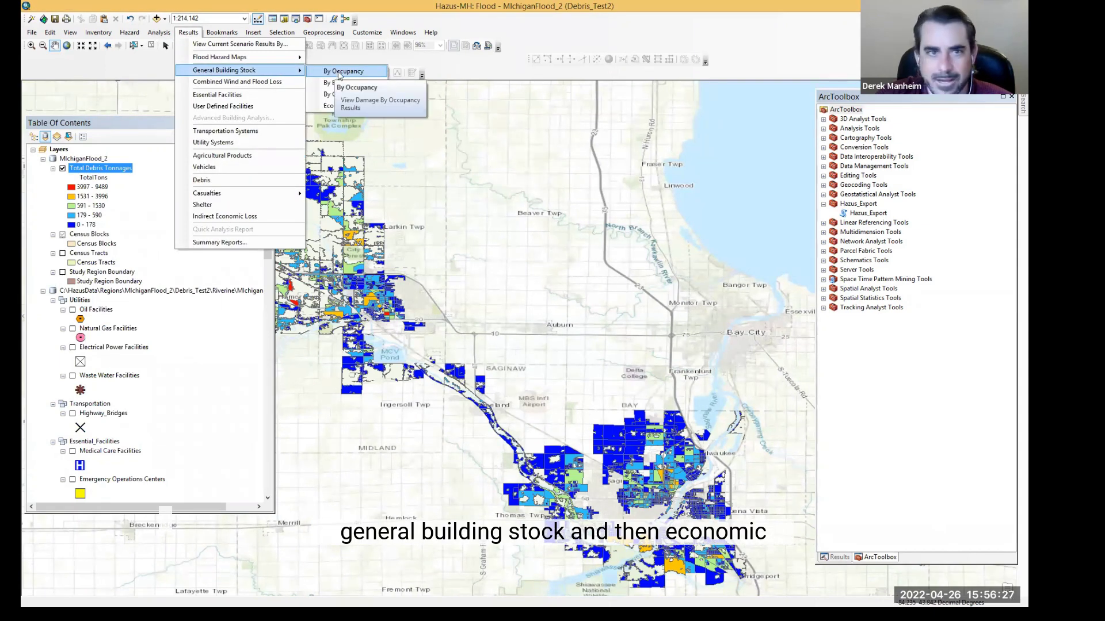
mouse_move(334, 108)
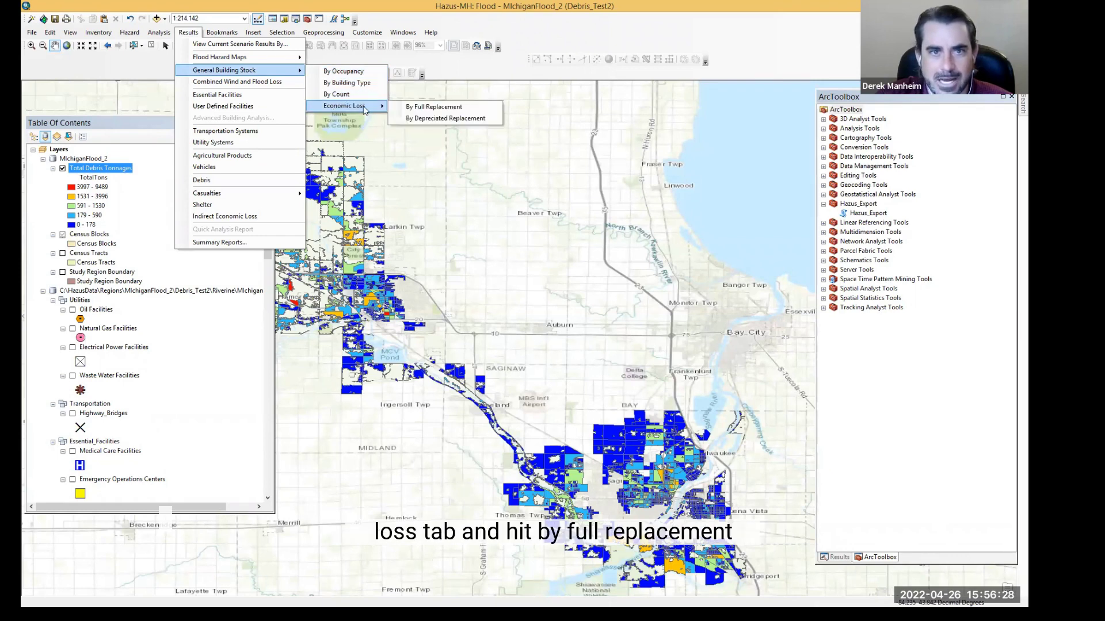
click(418, 108)
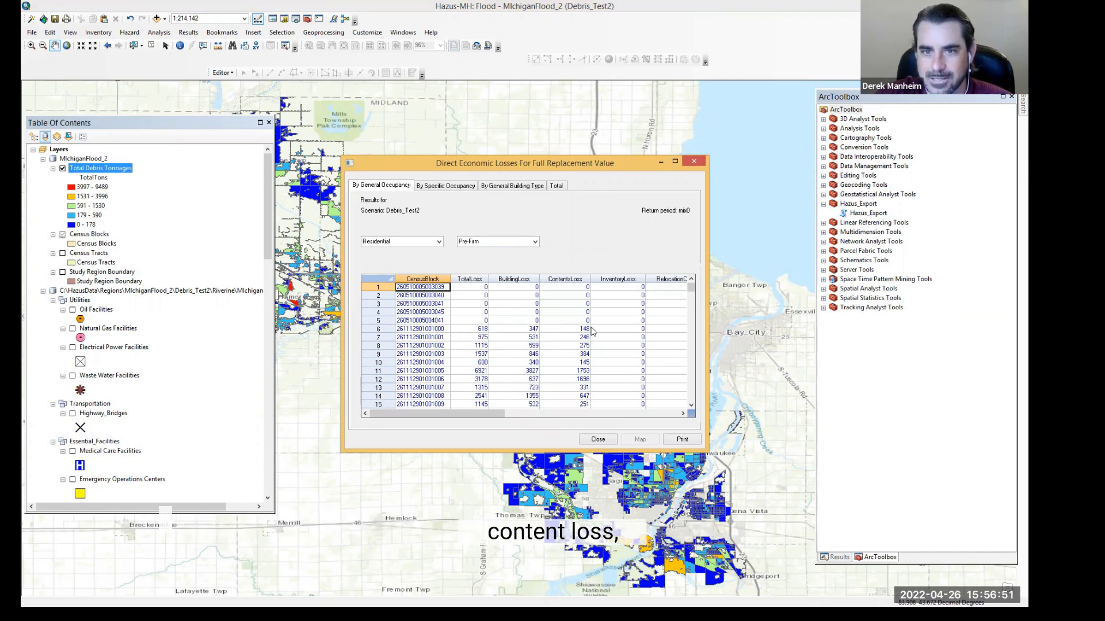
Step: Try to map the TotalLoss column of the economic loss table, then close the table
drag(504, 414, 527, 413)
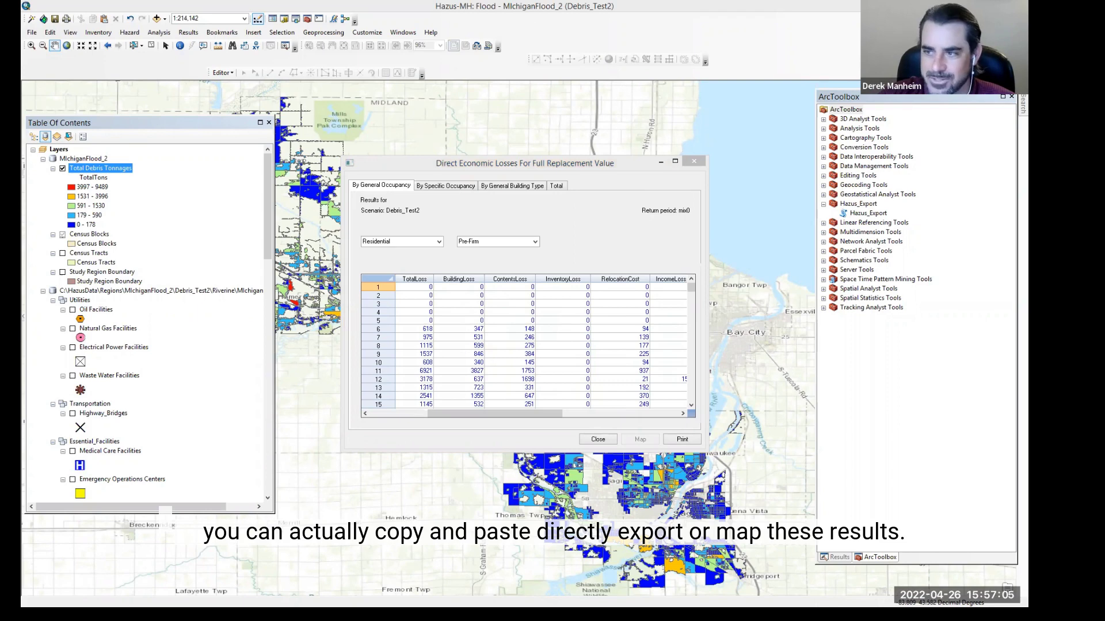
click(415, 280)
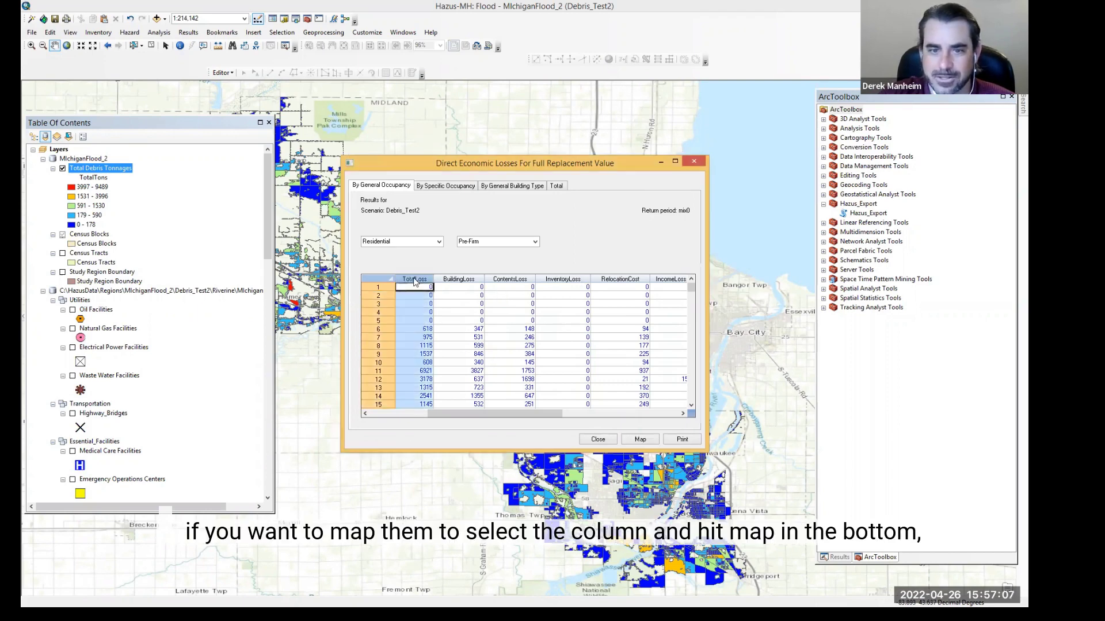
click(640, 440)
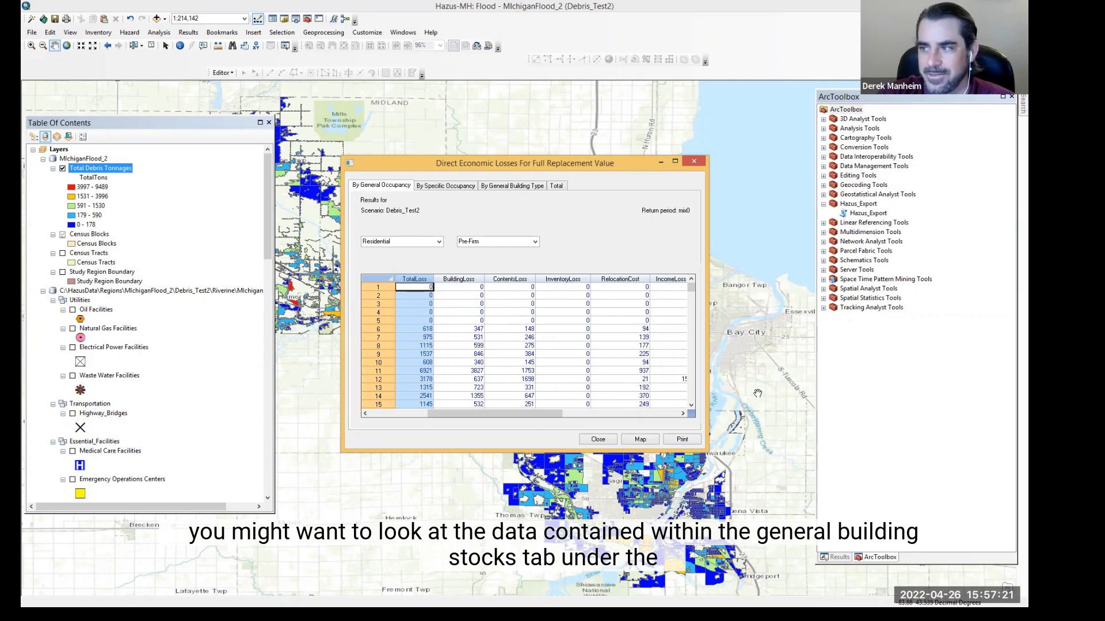
click(599, 439)
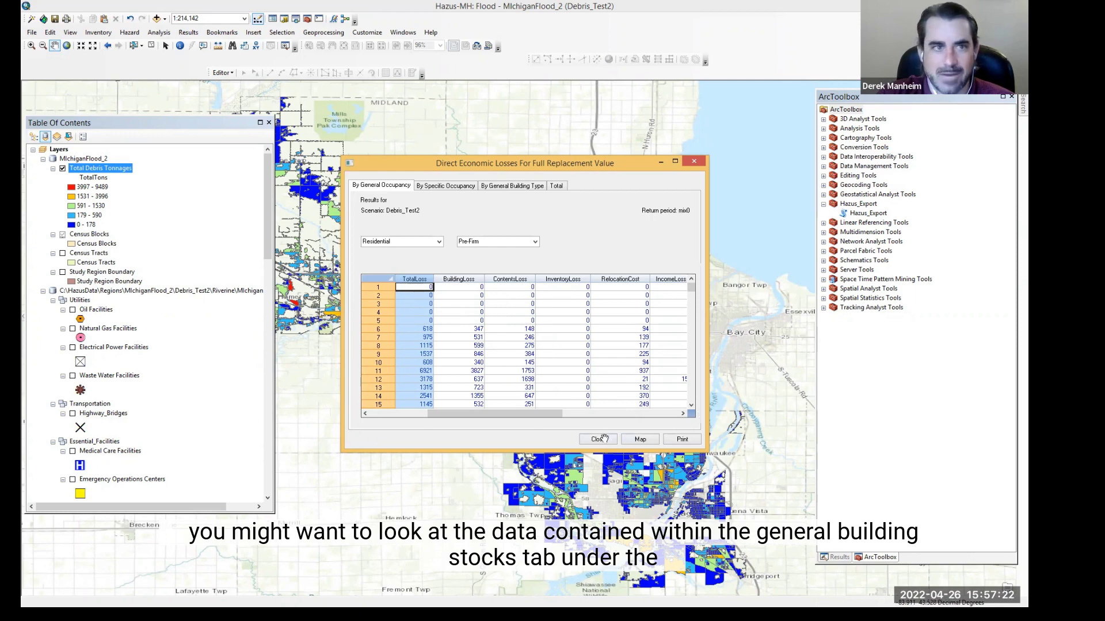
Step: Open the general building stock damage results by occupancy
click(190, 35)
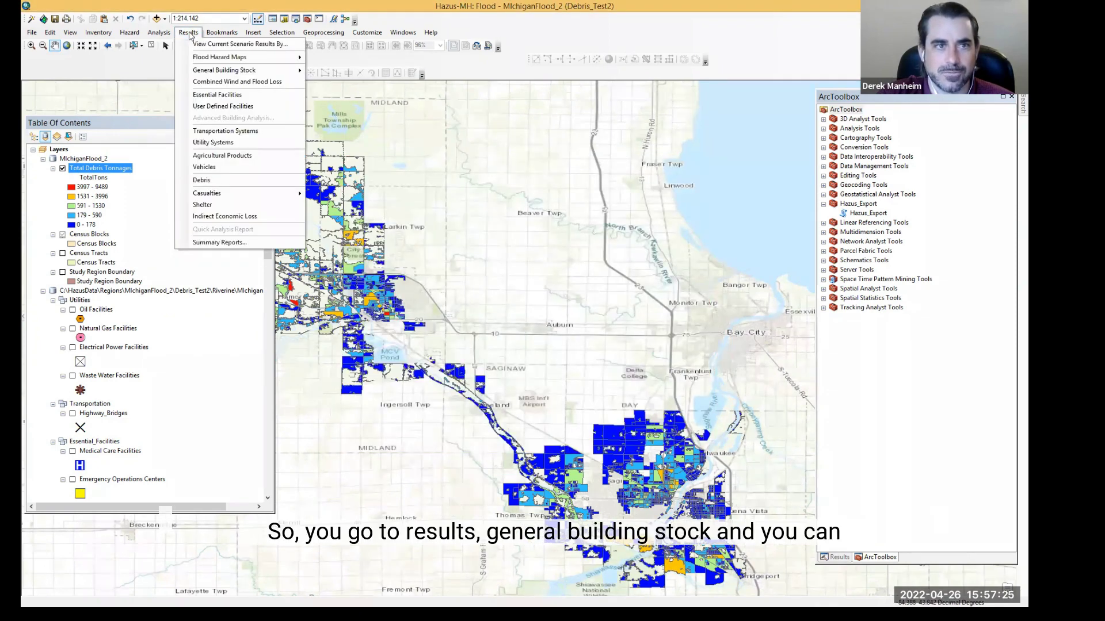
mouse_move(291, 71)
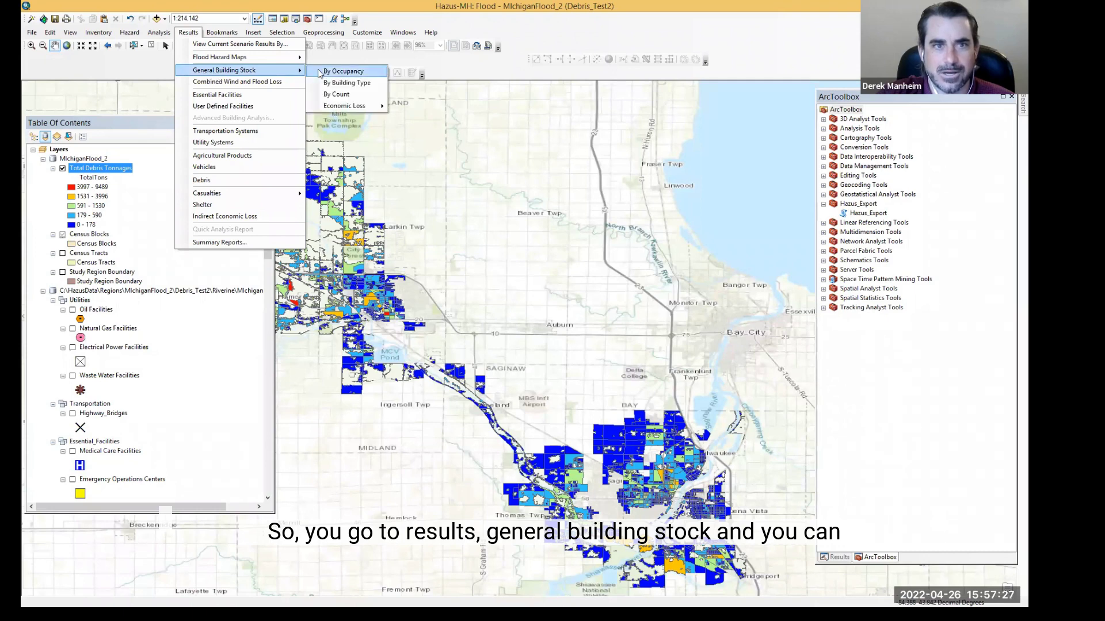
click(347, 72)
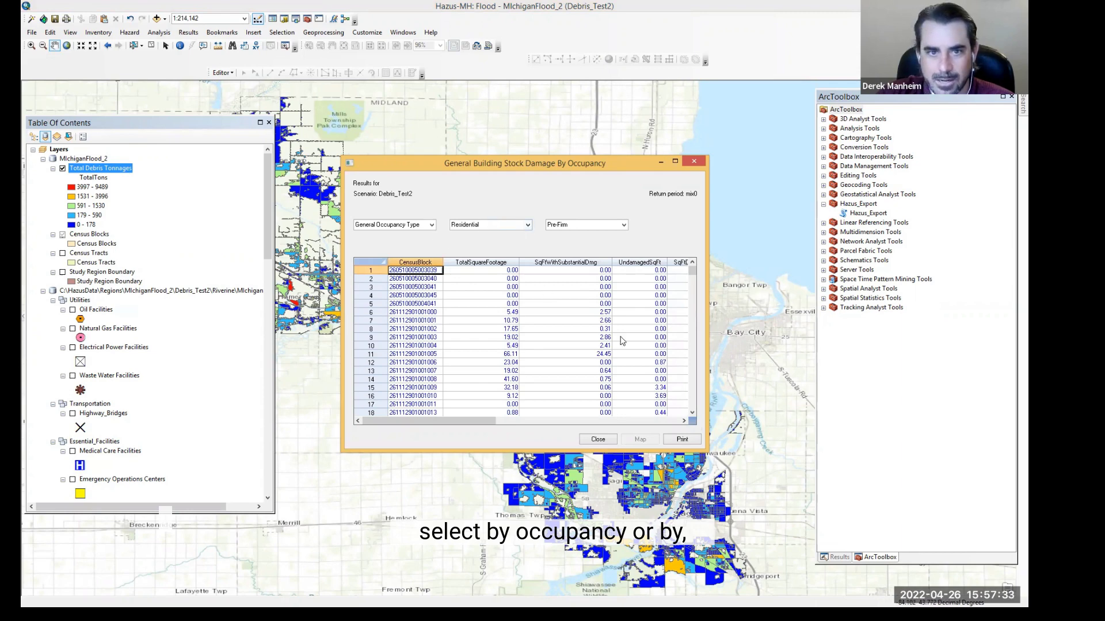
Step: Close the occupancy damage results and open the general building stock damage results by building type
click(609, 440)
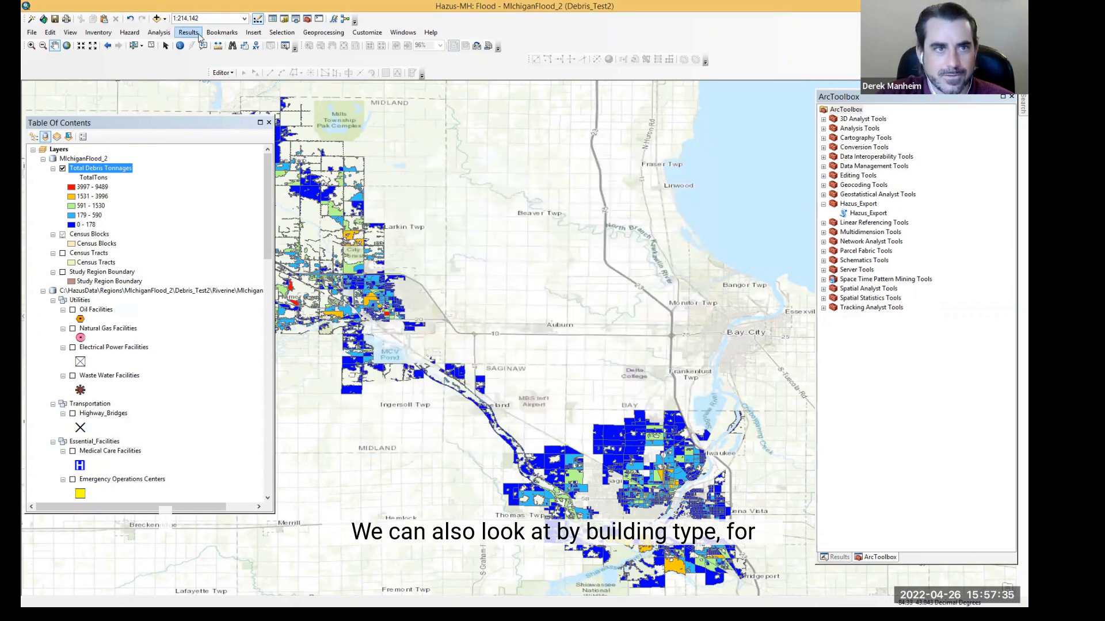
click(188, 32)
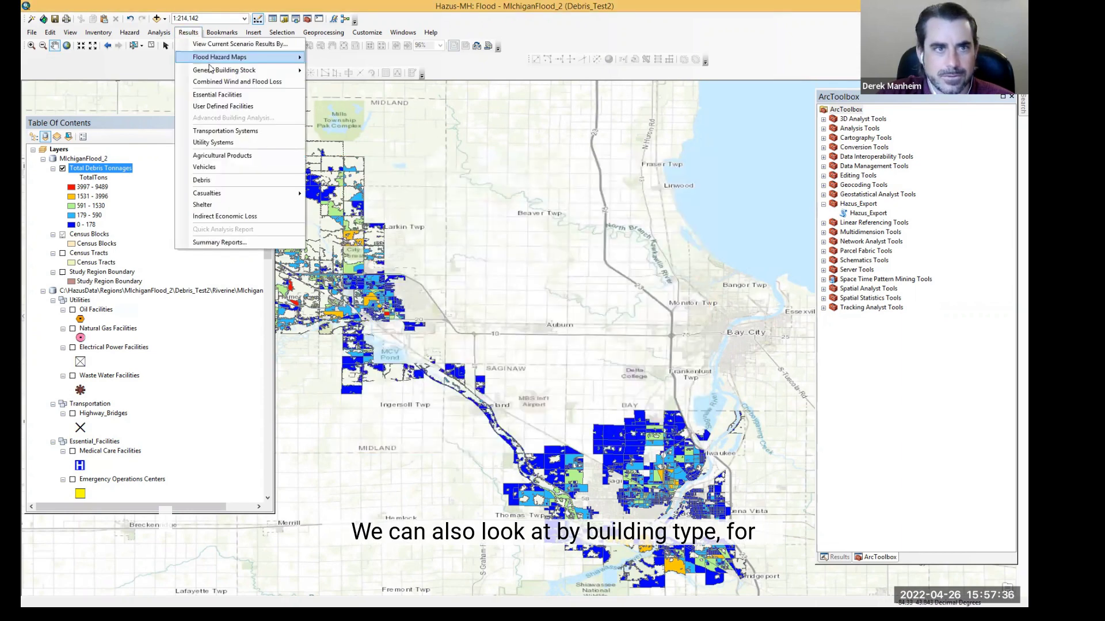
click(323, 79)
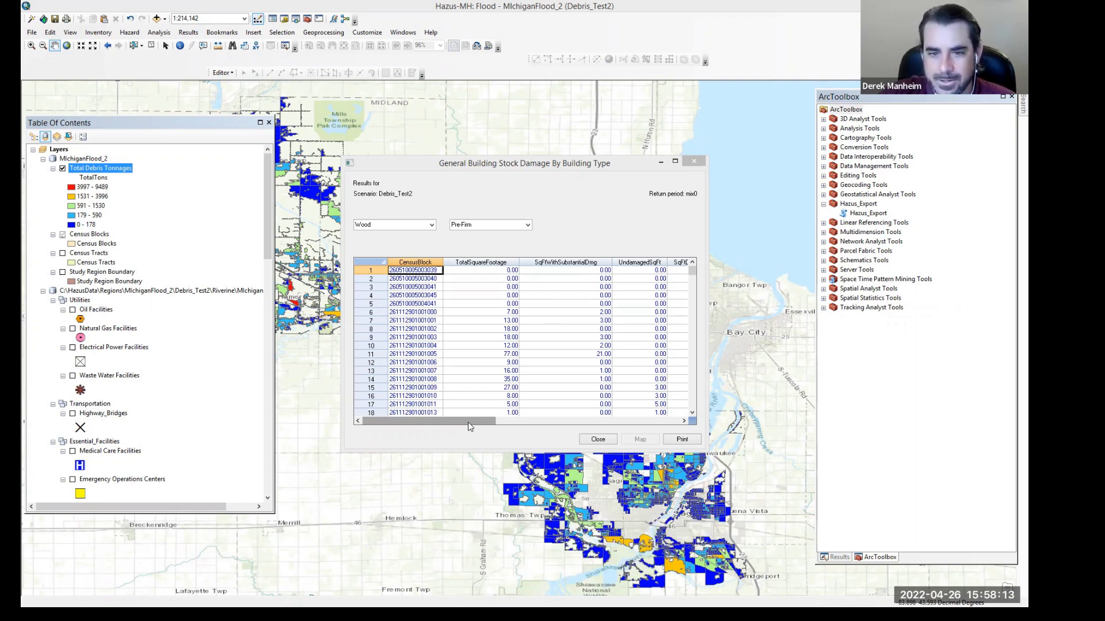
Step: Close the building type results and open the vehicle damage and loss results
click(598, 440)
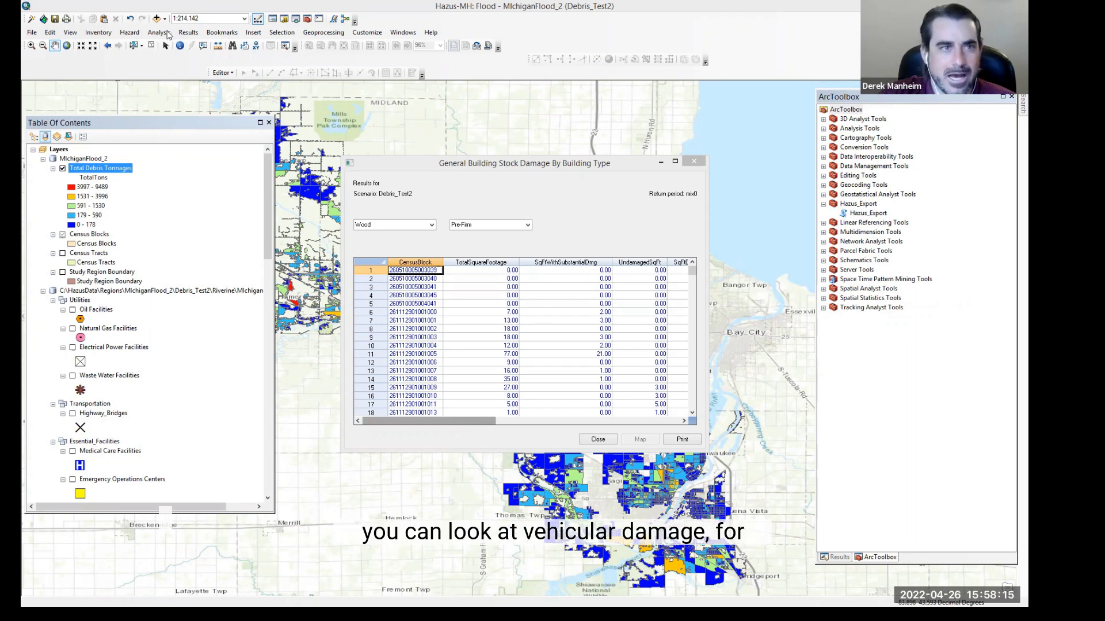
click(188, 32)
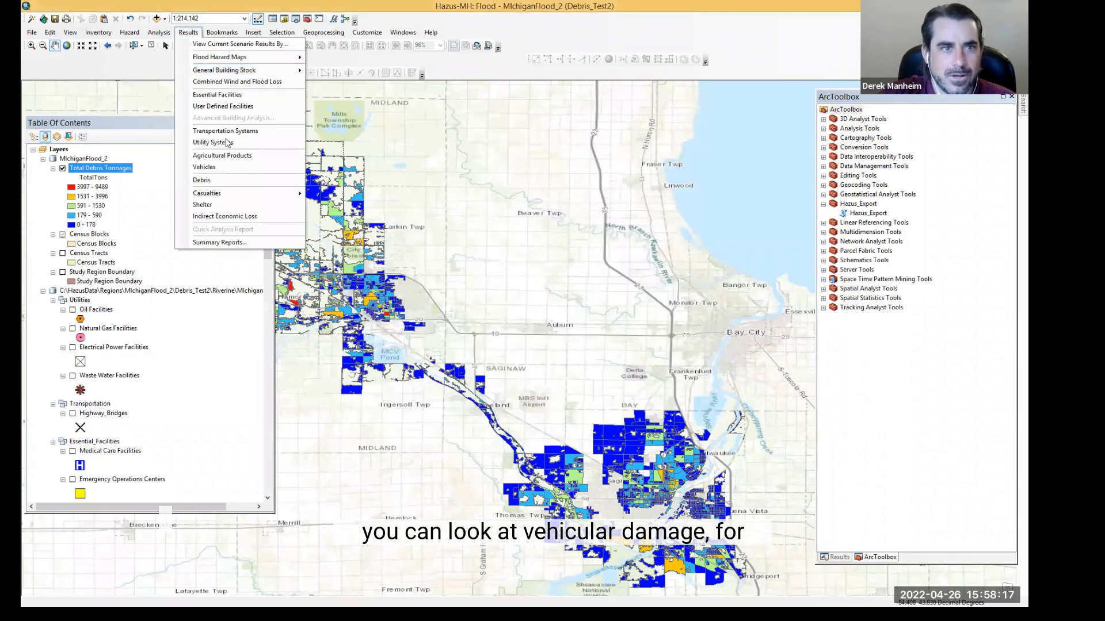
mouse_move(224, 169)
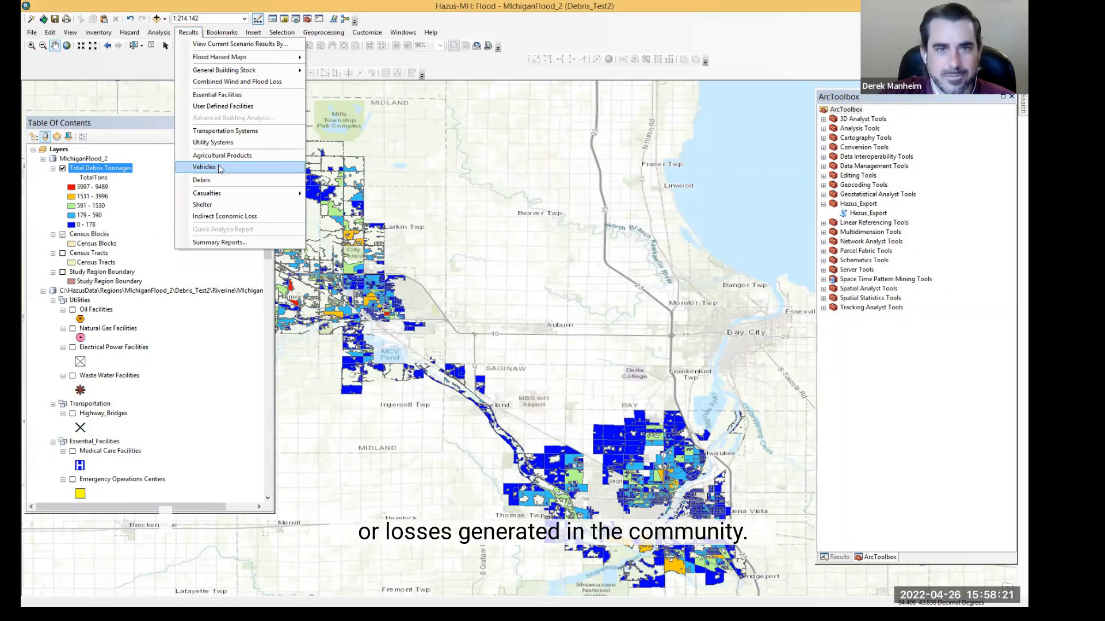
click(259, 194)
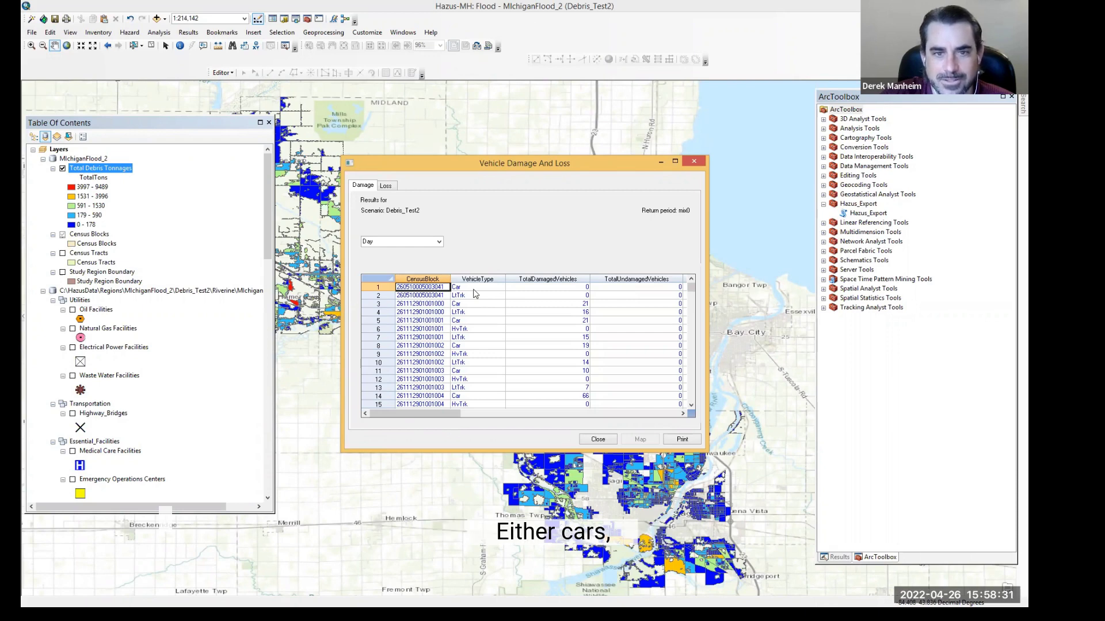
Step: Browse the vehicle damage columns and the Loss tab's dollar losses by census block, then close the dialog
drag(428, 415, 652, 412)
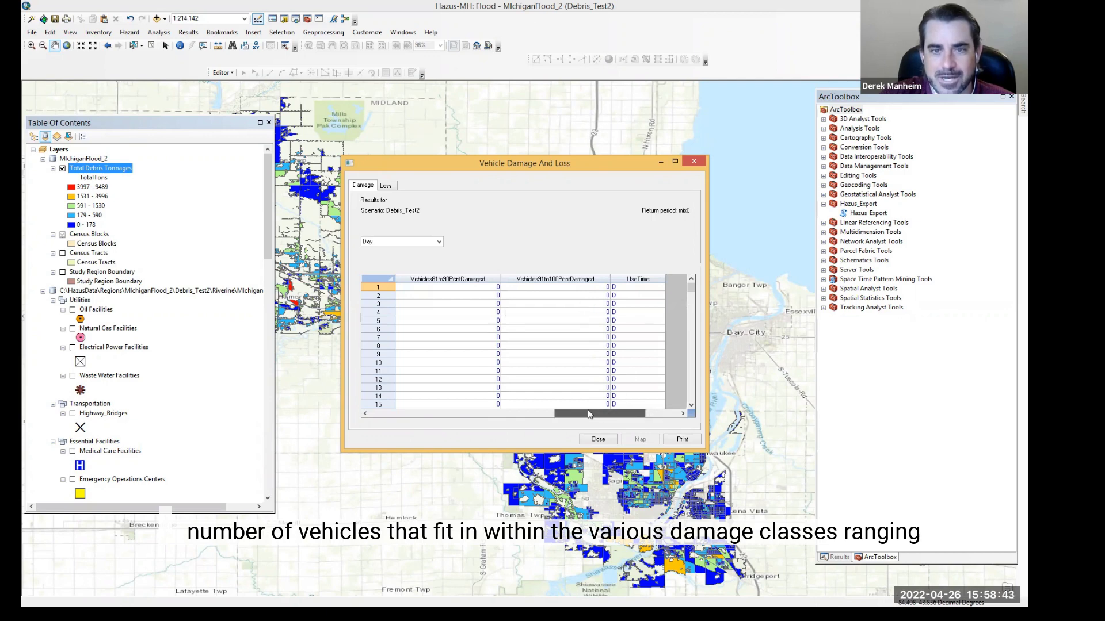
click(390, 413)
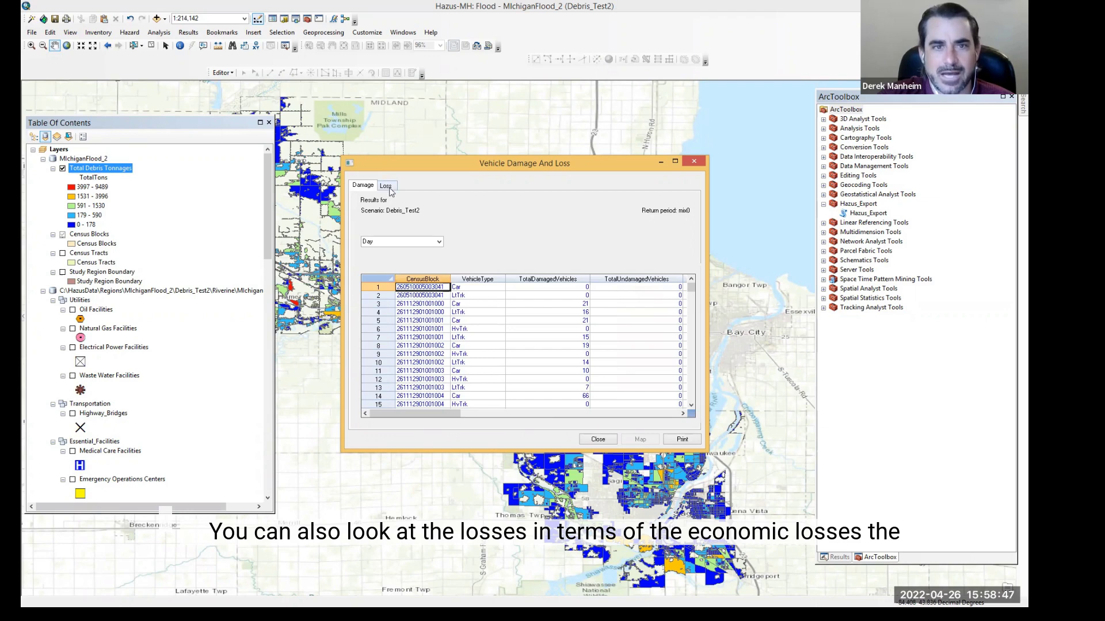
click(388, 188)
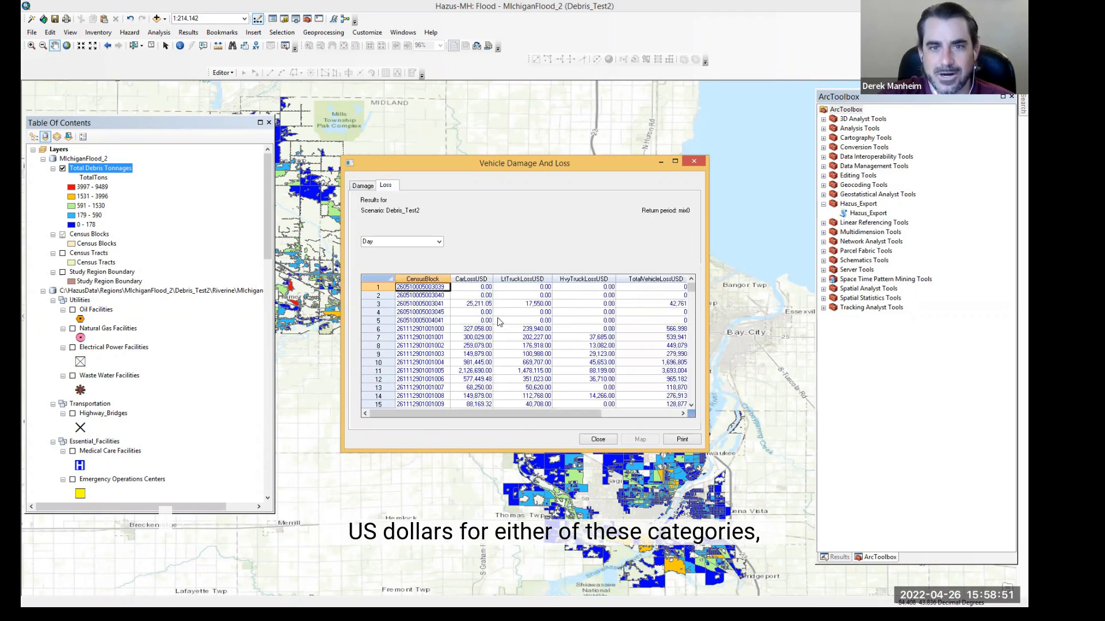
drag(548, 413, 389, 400)
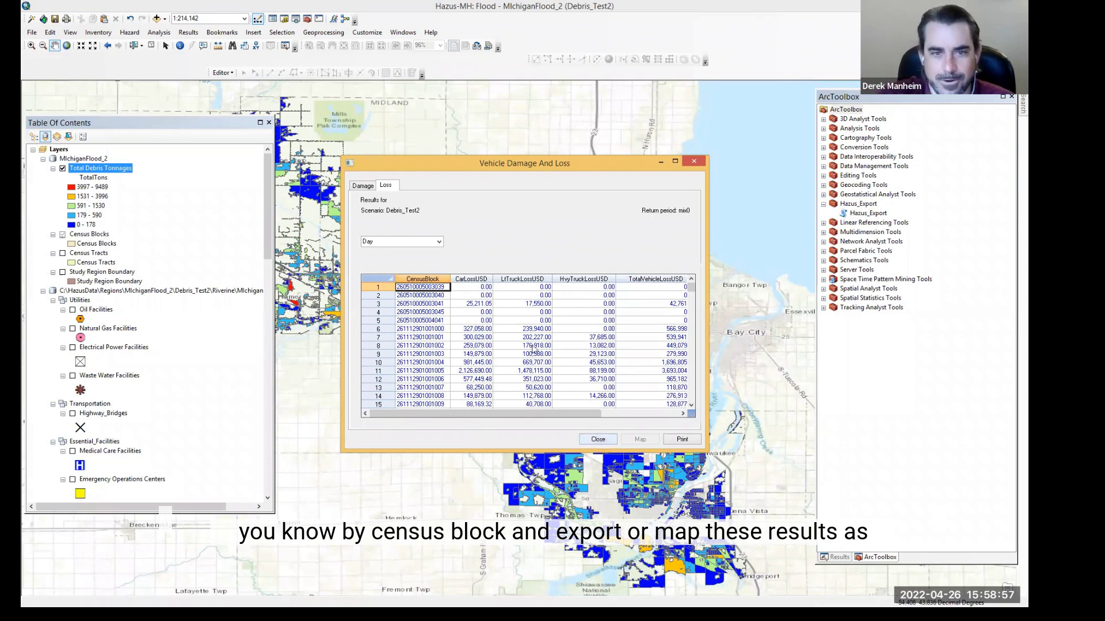
click(475, 280)
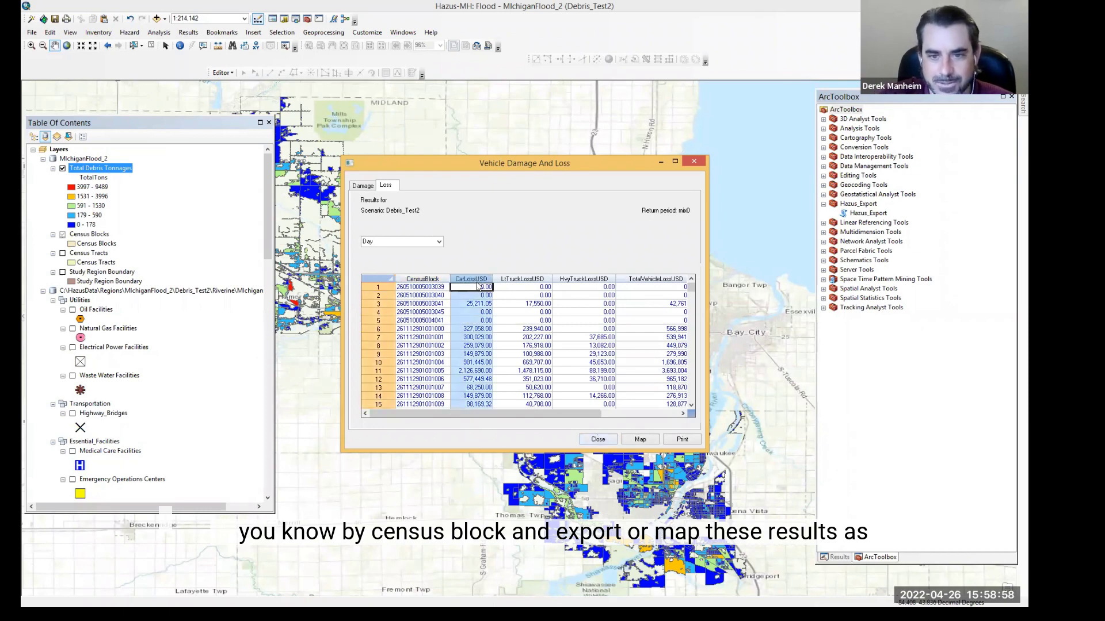
click(593, 440)
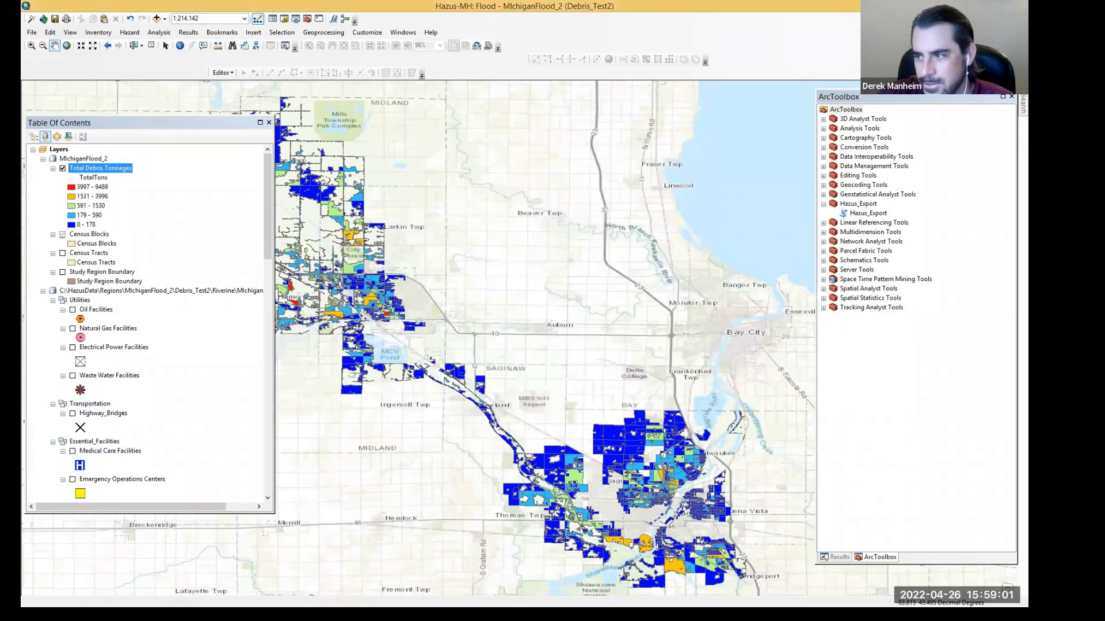
Step: Open the essential facilities results and switch to the Schools tab
click(189, 33)
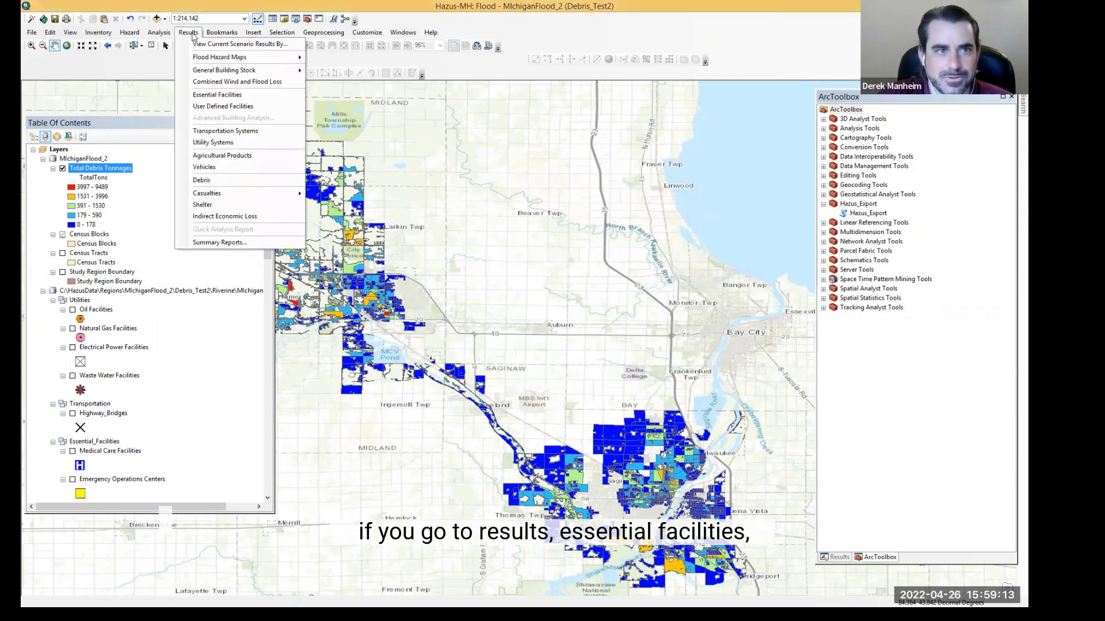
click(217, 95)
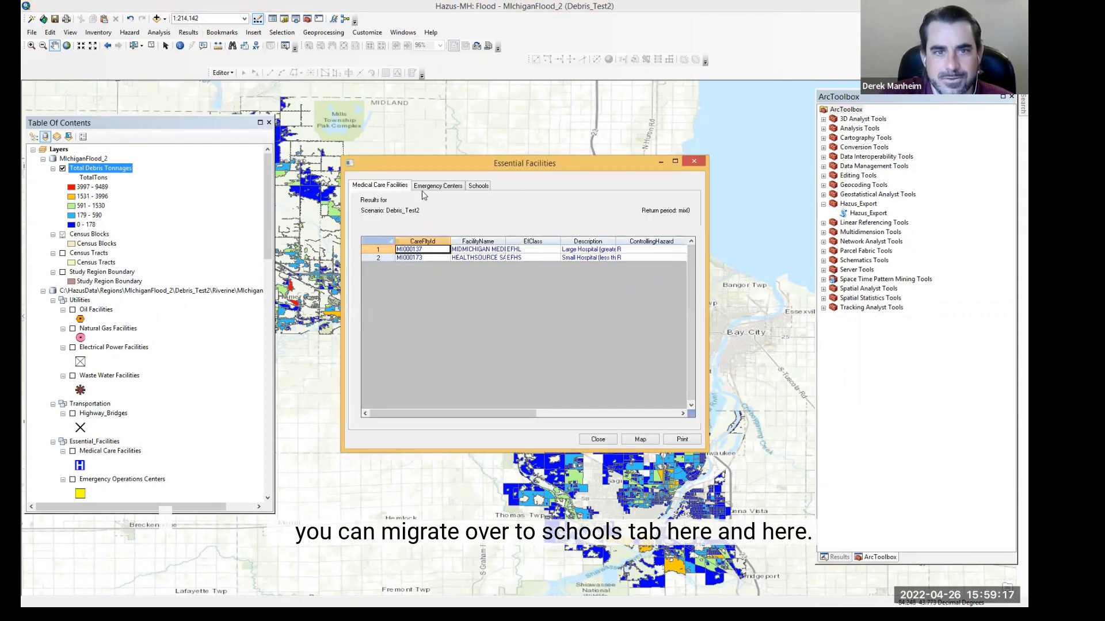
click(476, 187)
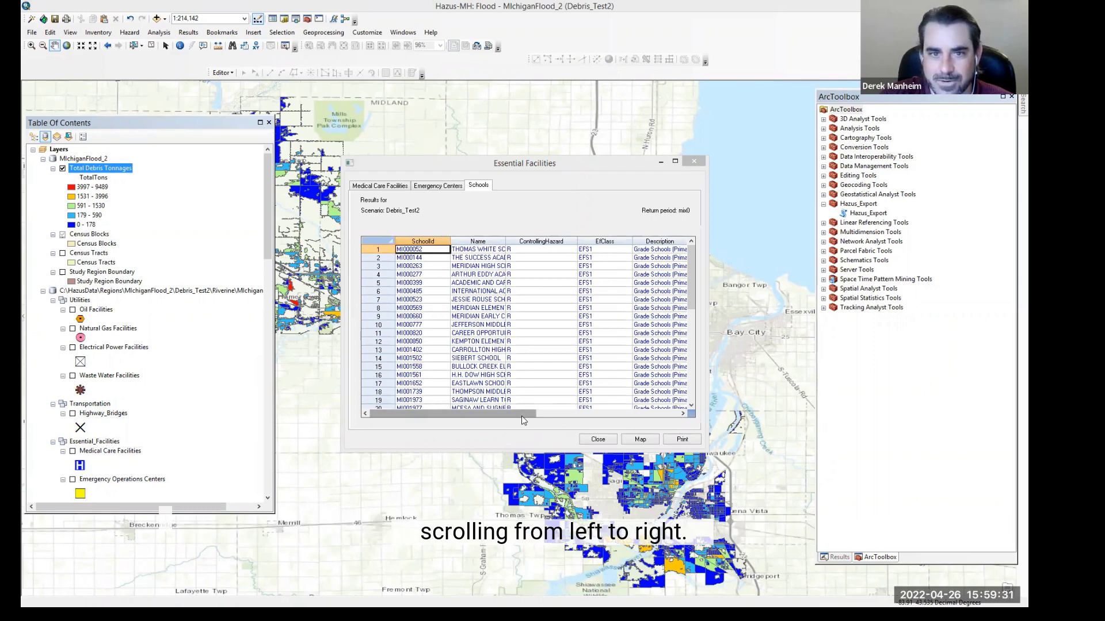
Step: Scroll through the schools' damage, loss and days-to-functionality columns, then close the essential facilities dialog
drag(522, 416, 665, 413)
drag(541, 406, 519, 413)
click(425, 241)
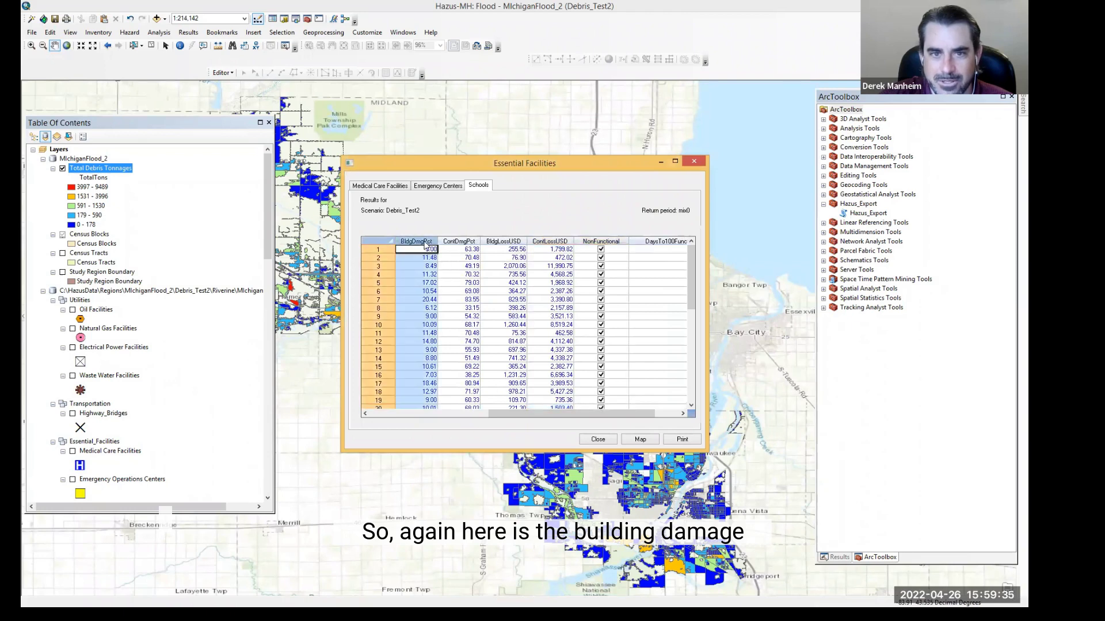
click(516, 241)
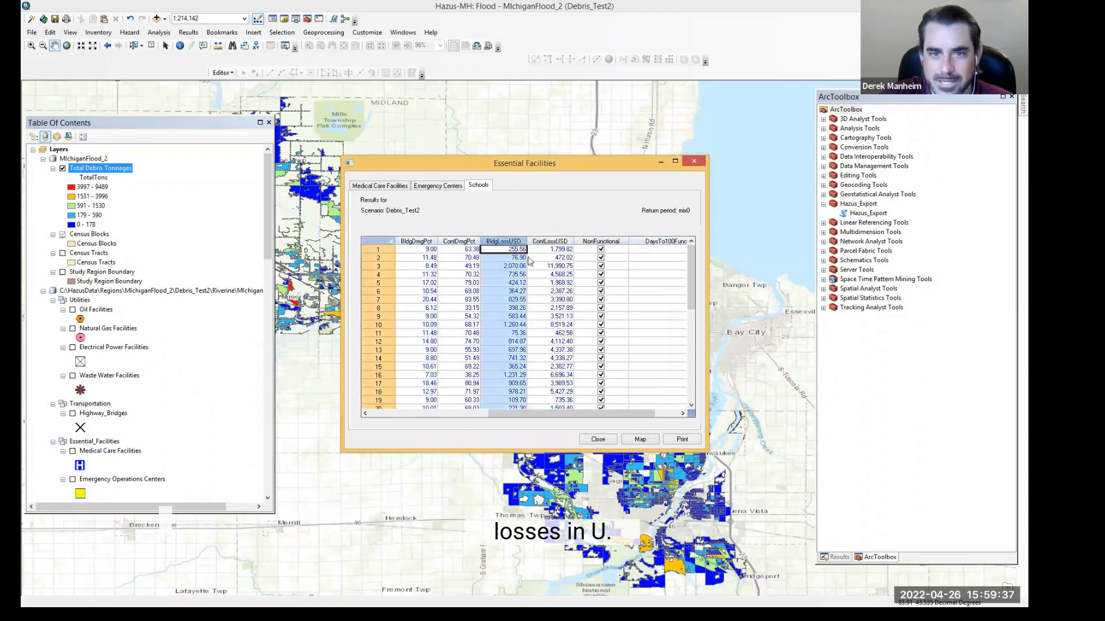
drag(646, 416, 661, 415)
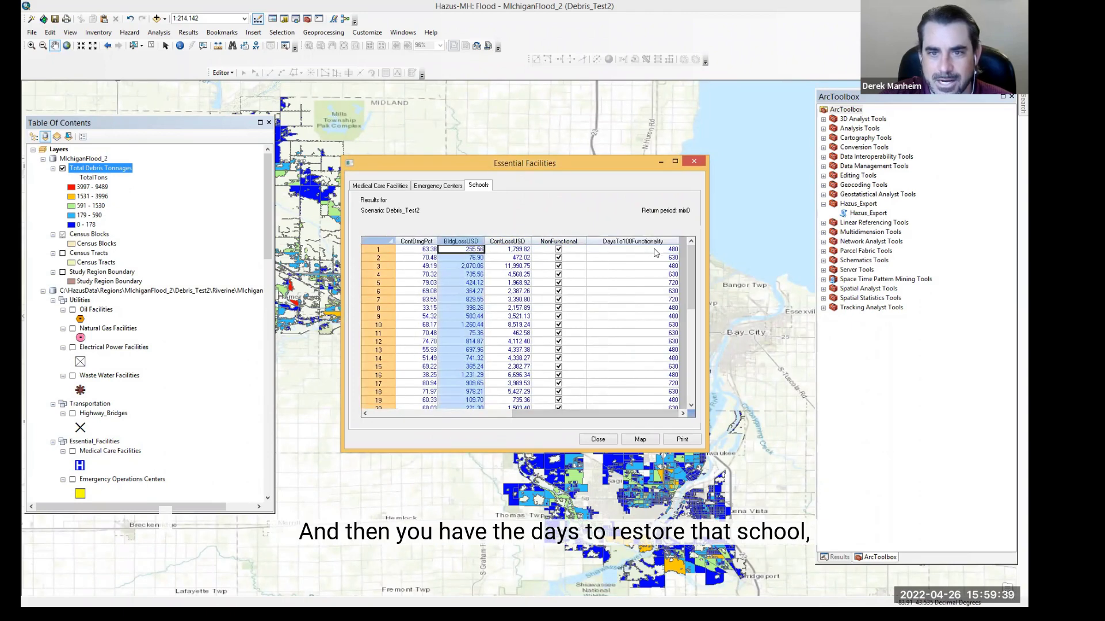
click(656, 242)
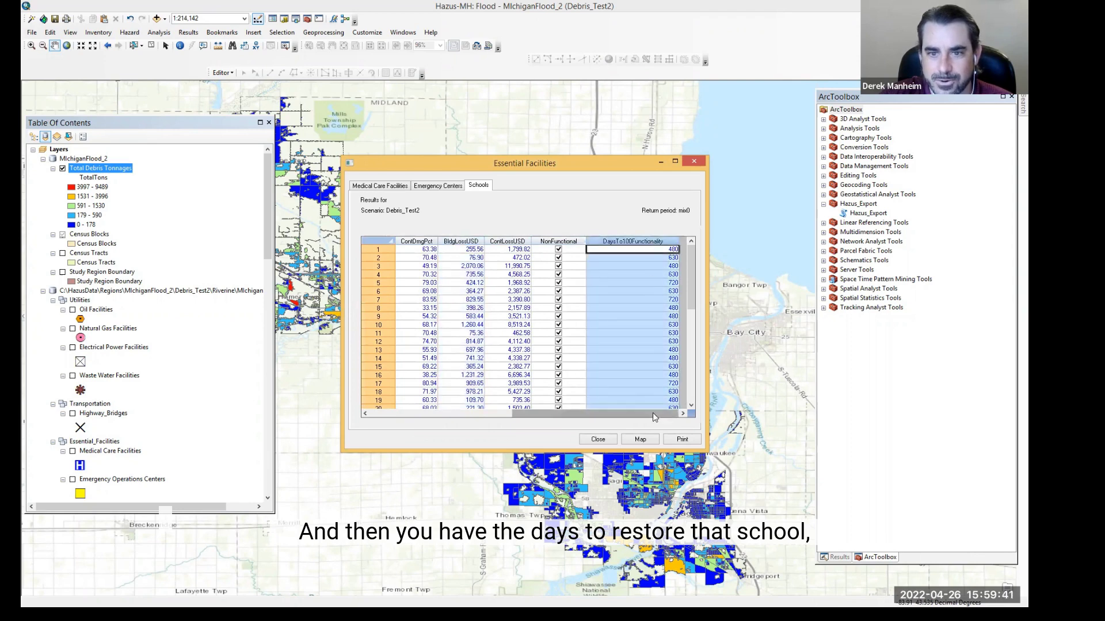
drag(653, 412, 488, 406)
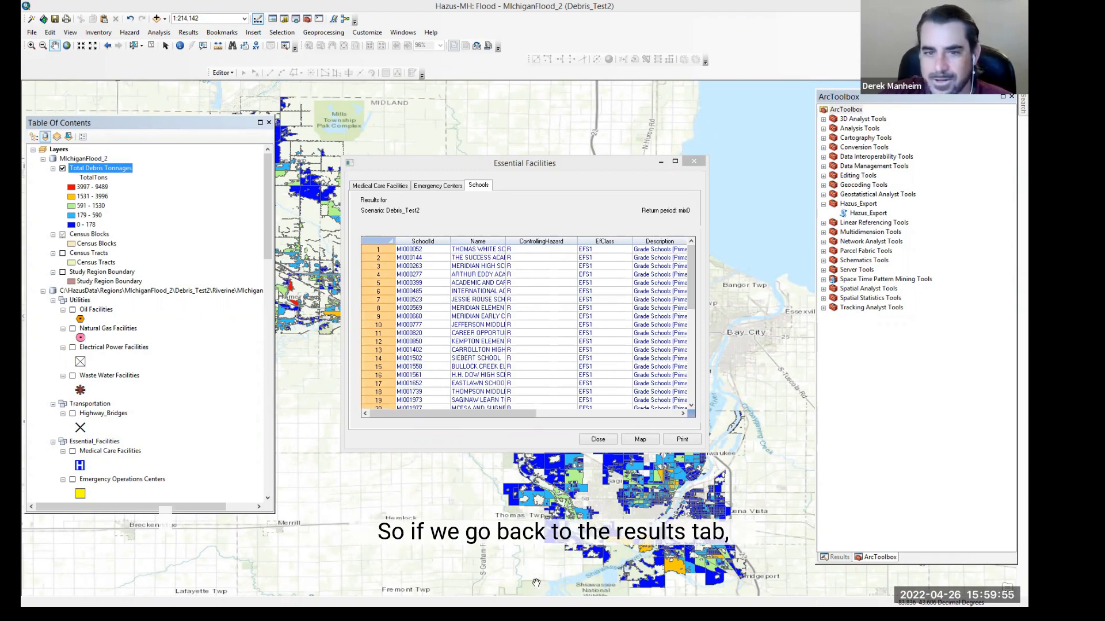
click(598, 440)
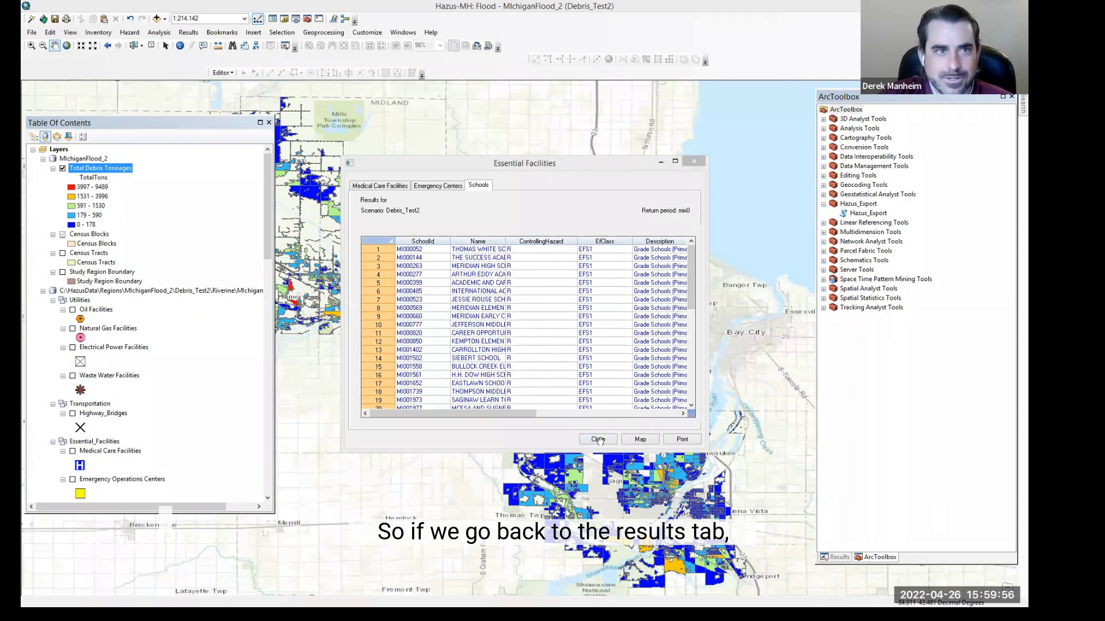
Step: Open the utility systems damage and economic loss results on the Waste Water tab
click(190, 33)
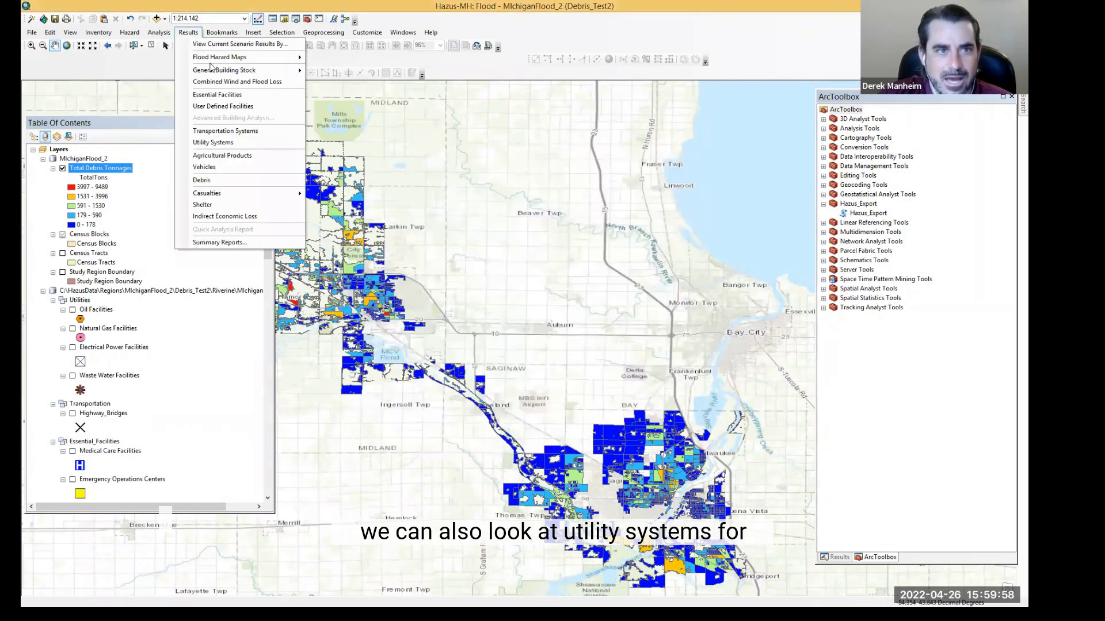
click(229, 143)
click(420, 191)
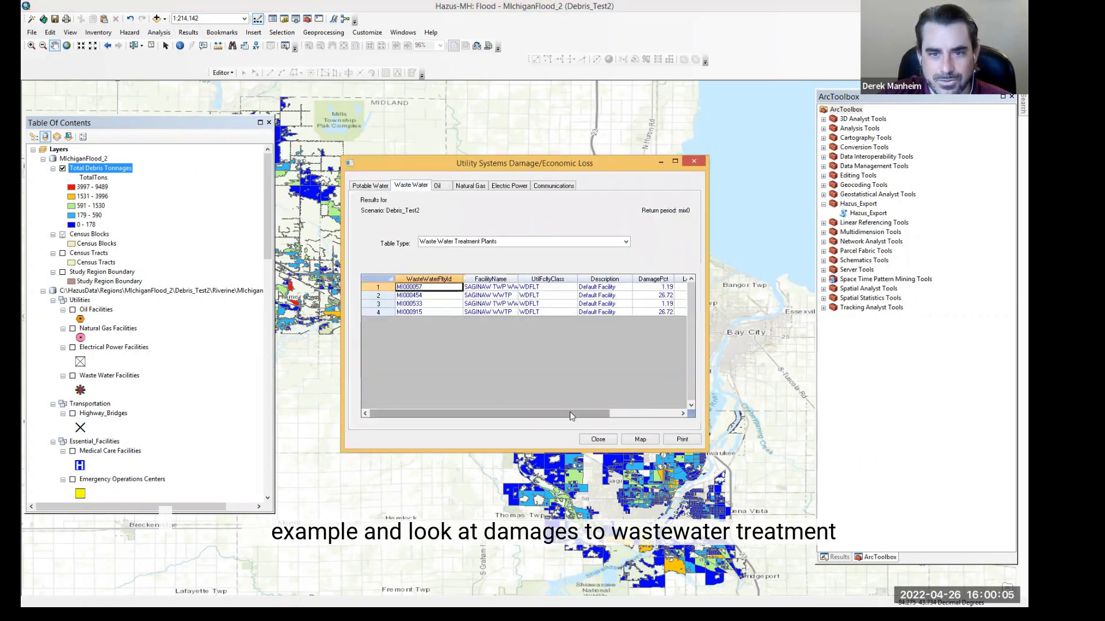
drag(569, 412, 537, 400)
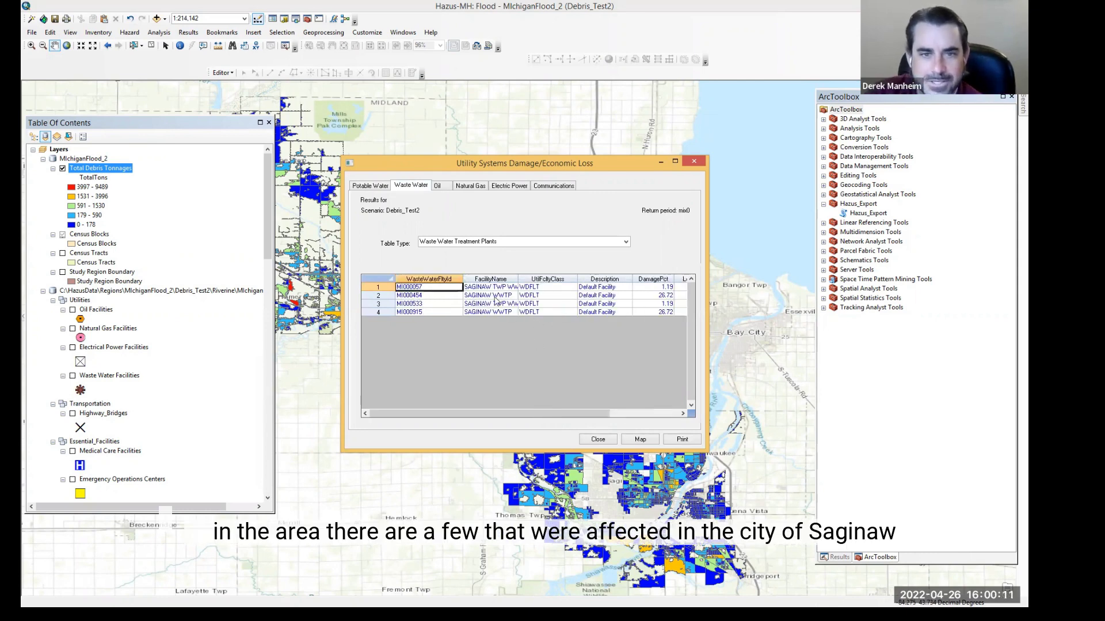
Step: Review the oil refinery damage percent and loss on the Oil tab, then close the utility systems dialog
click(438, 187)
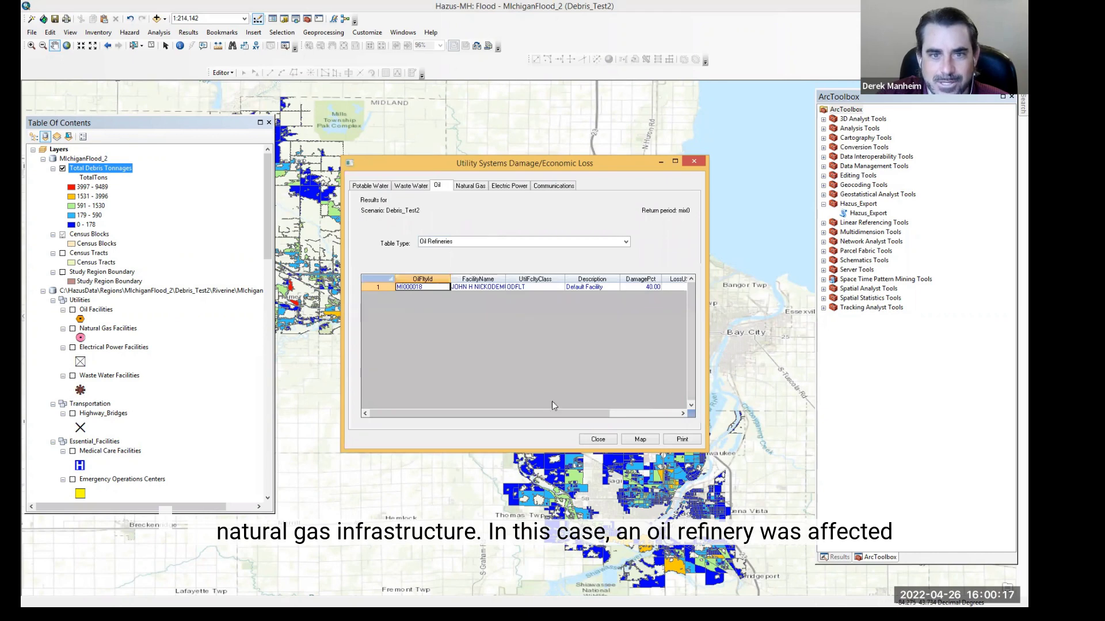
drag(546, 414, 604, 409)
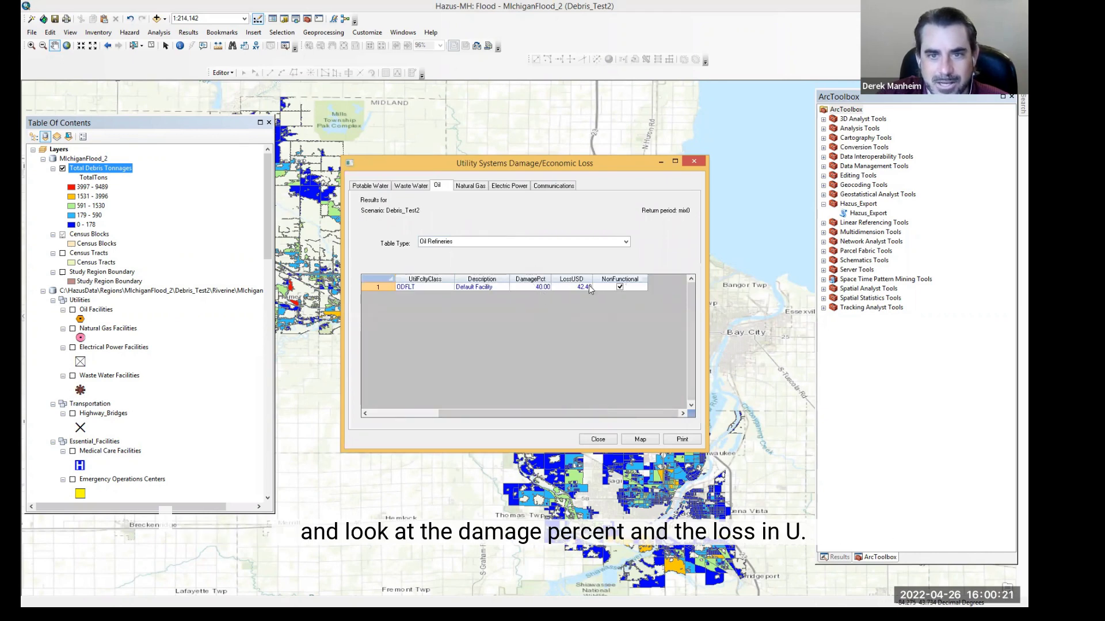
drag(573, 414, 502, 416)
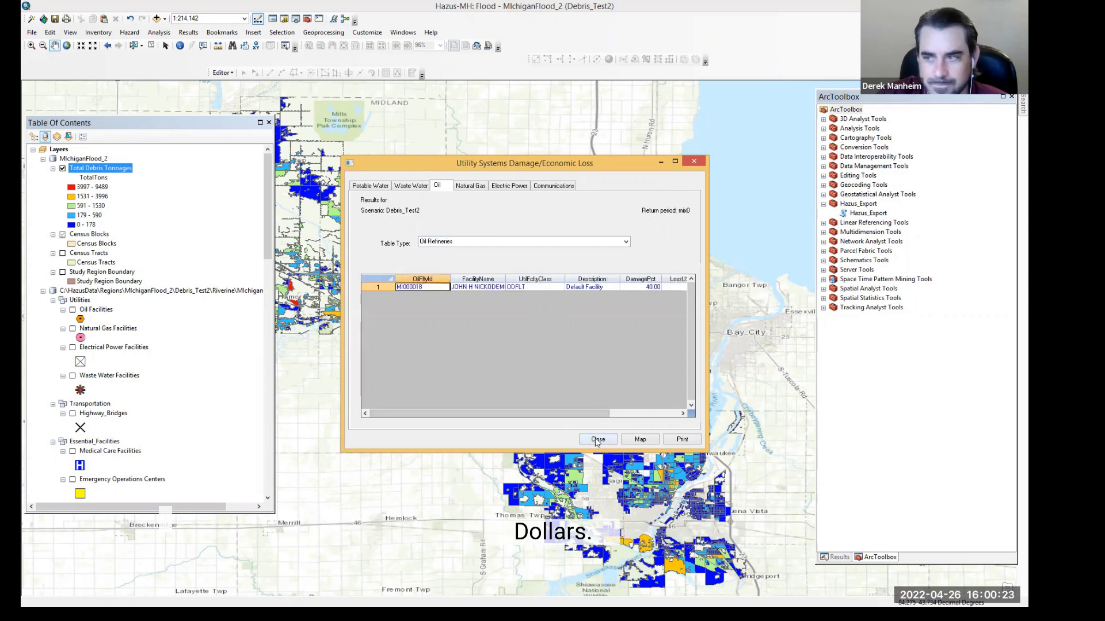
click(597, 439)
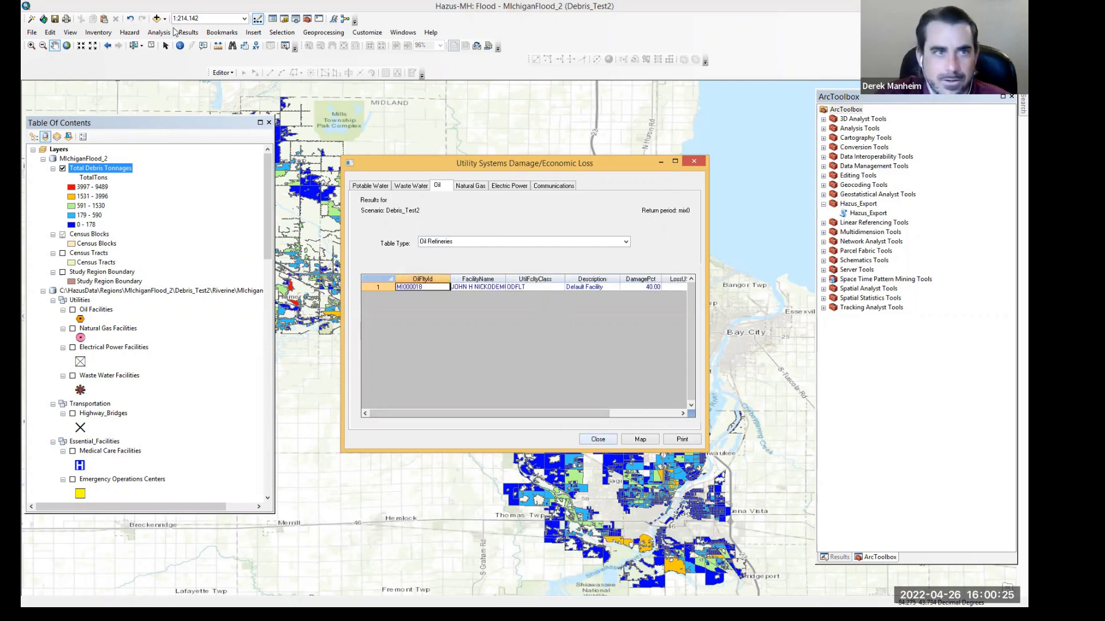
Step: Open the agricultural loss results for Midland, MI (26111) county, review the crop table, and close it
click(182, 34)
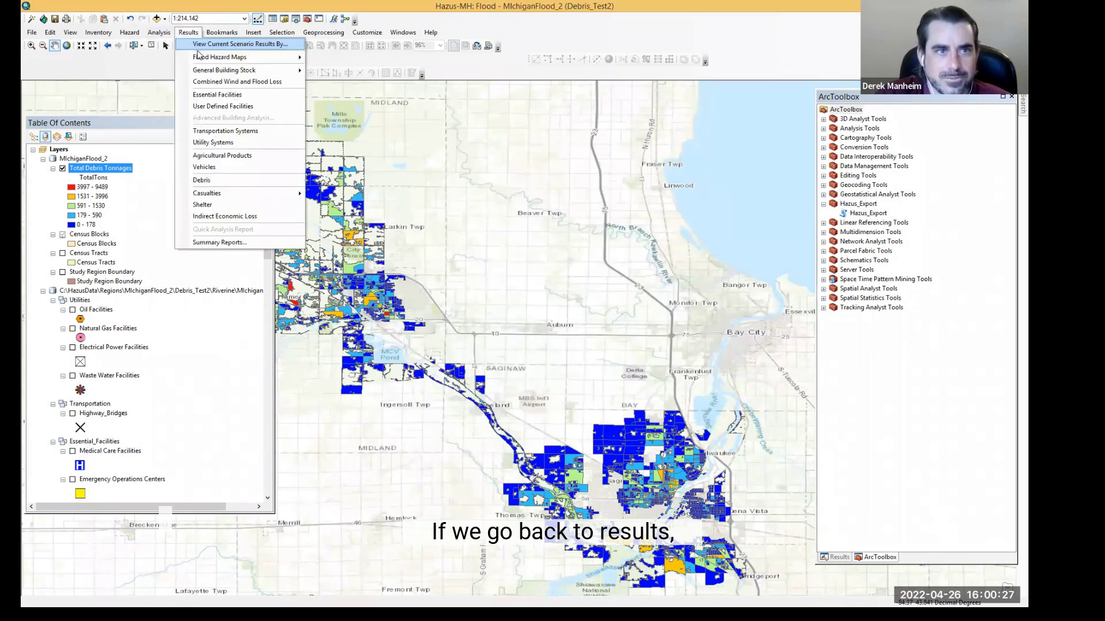
click(231, 157)
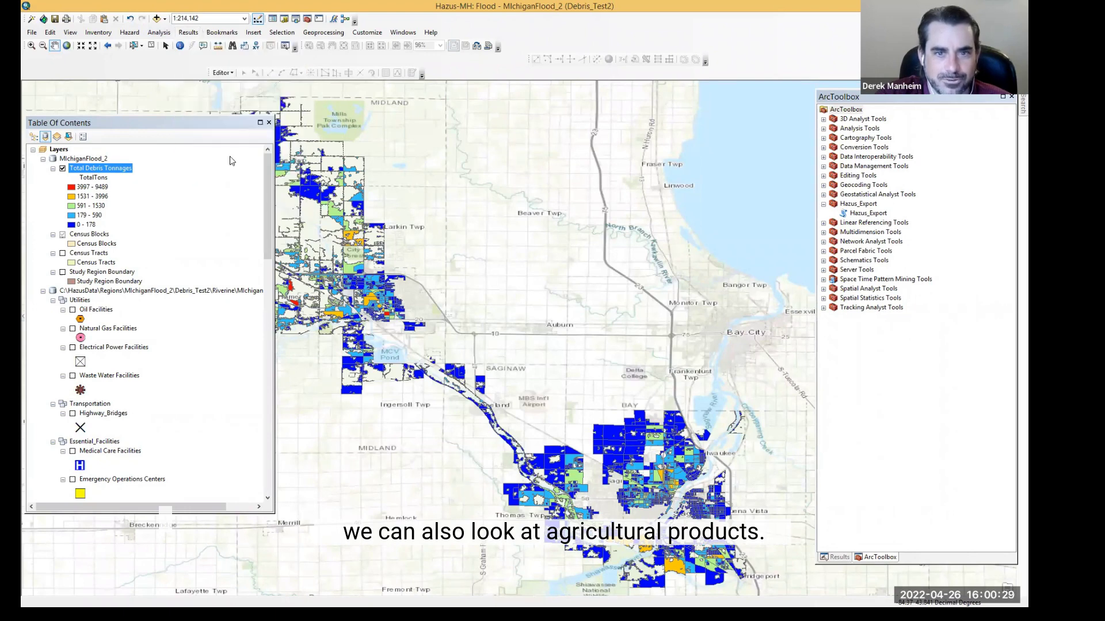
click(490, 225)
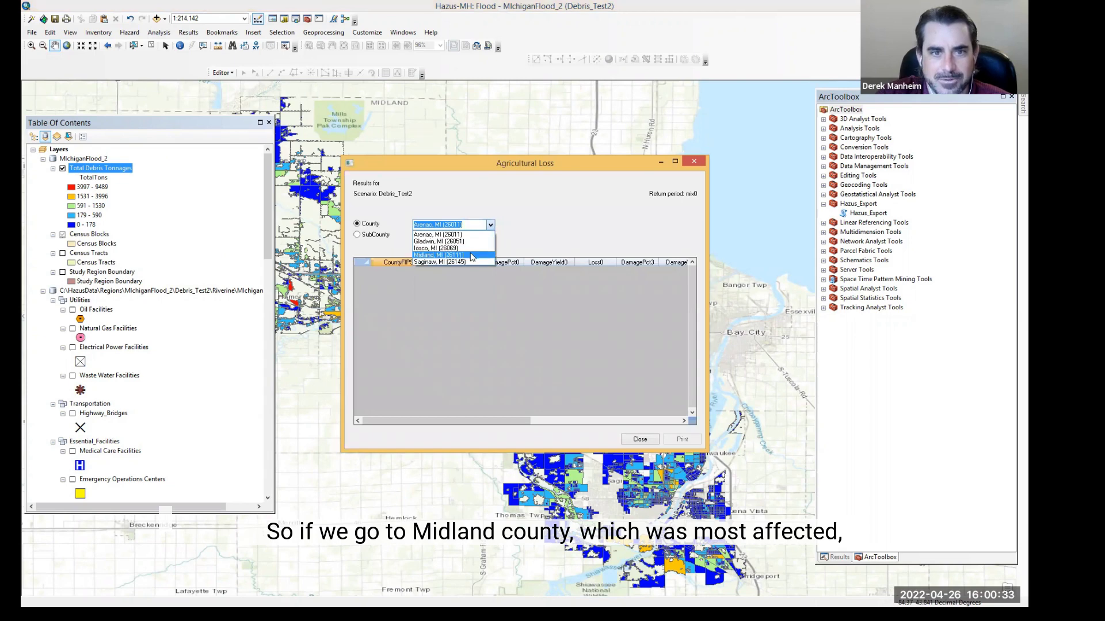
click(454, 255)
drag(469, 424, 433, 396)
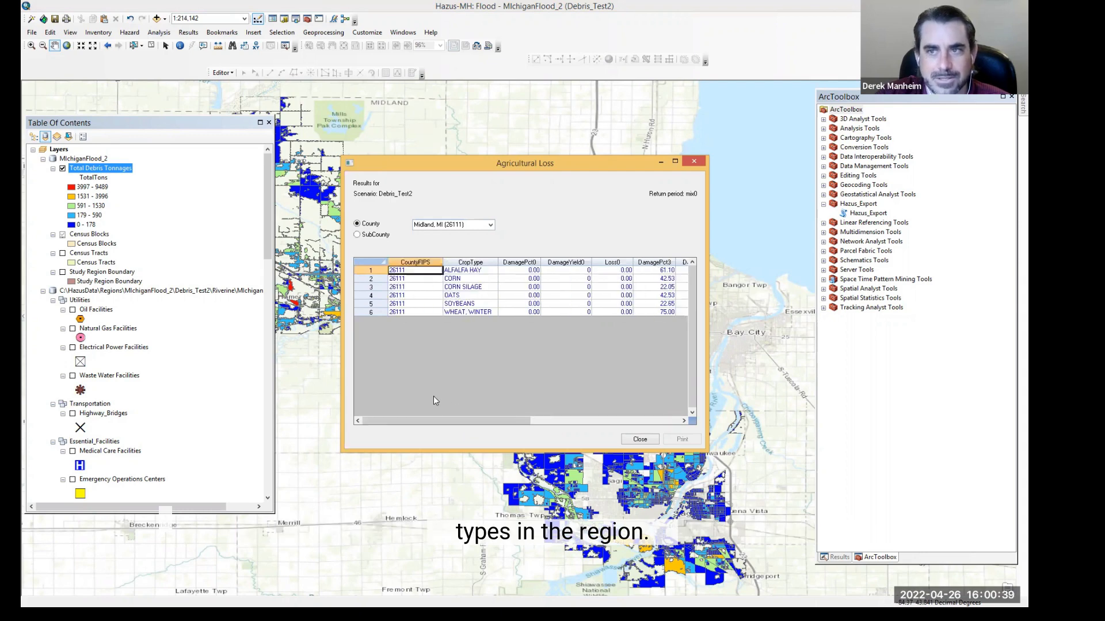
click(640, 439)
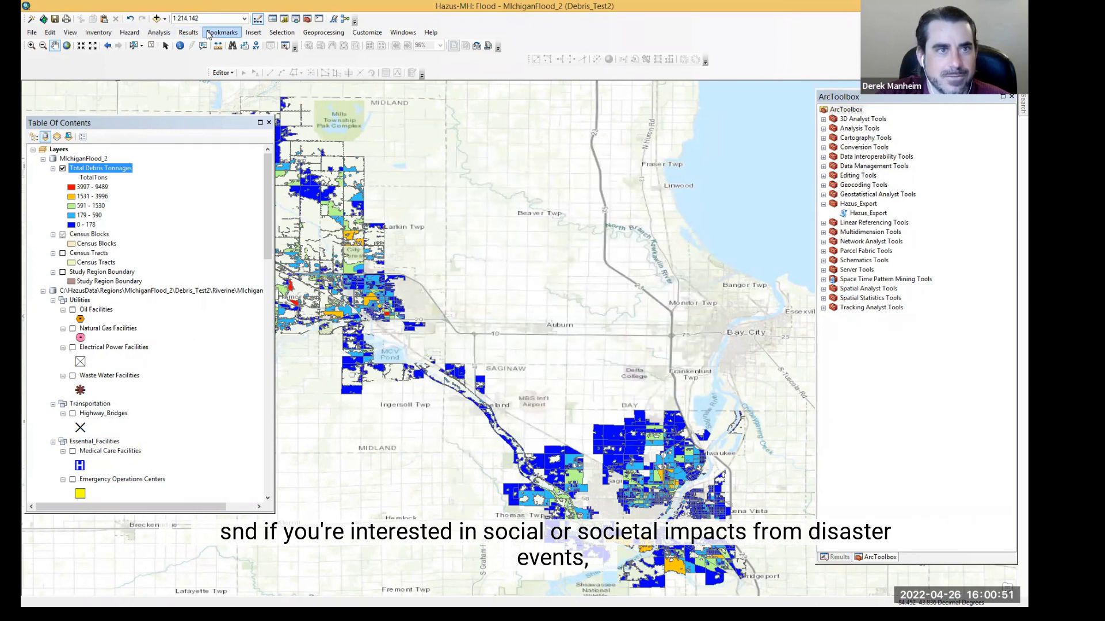
Step: Open the shelter results and scroll through displaced population and short-term needs by census block, then close them
click(188, 33)
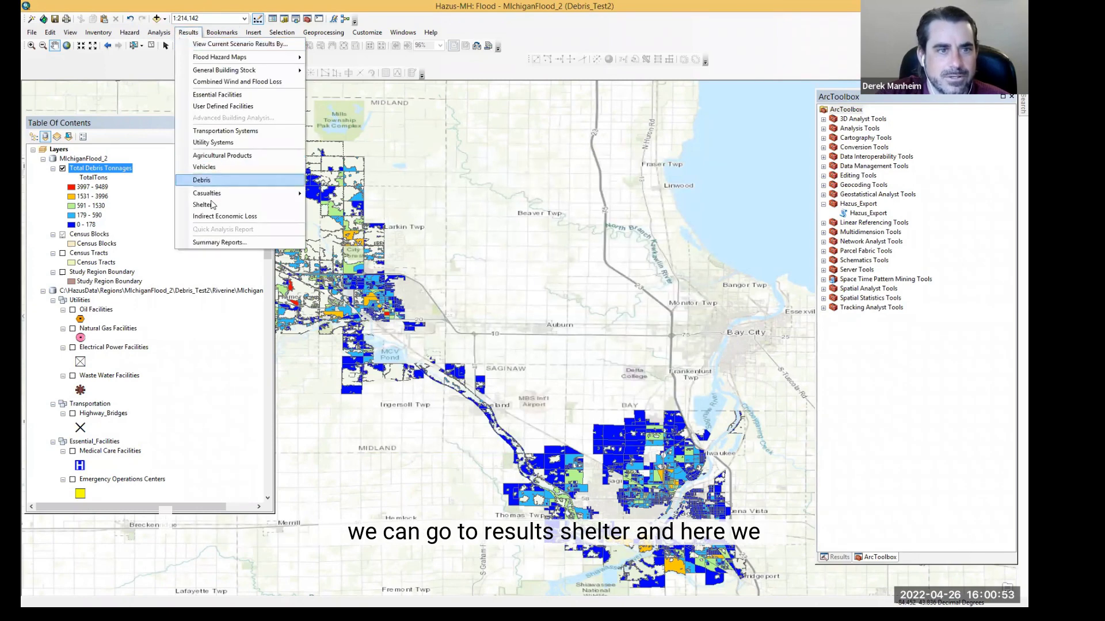
click(211, 205)
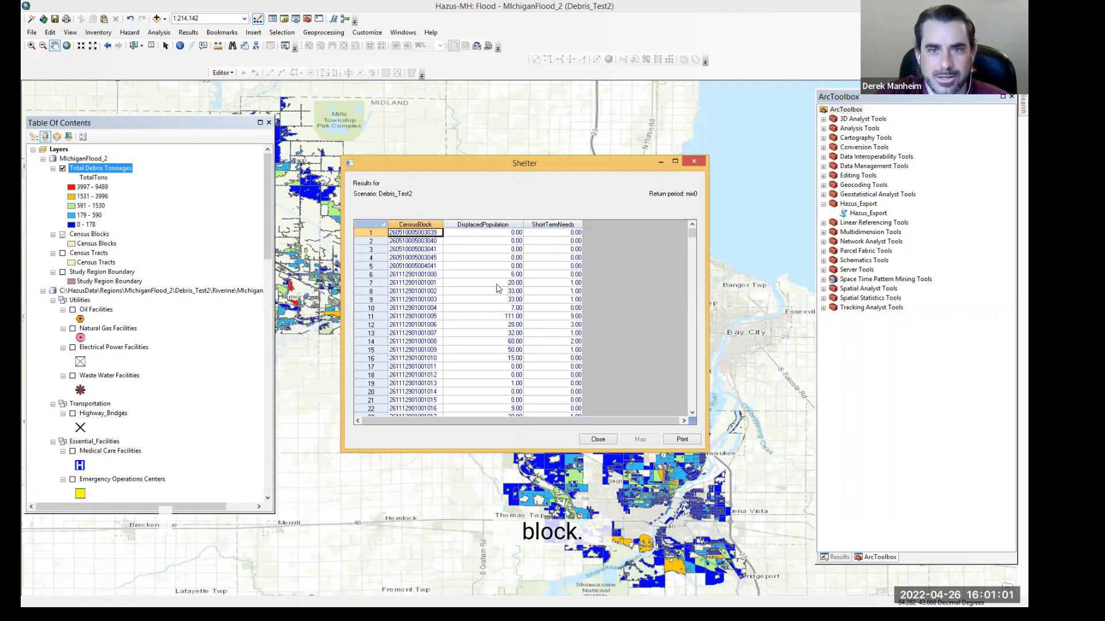
click(561, 316)
scroll(561, 341, down, 4)
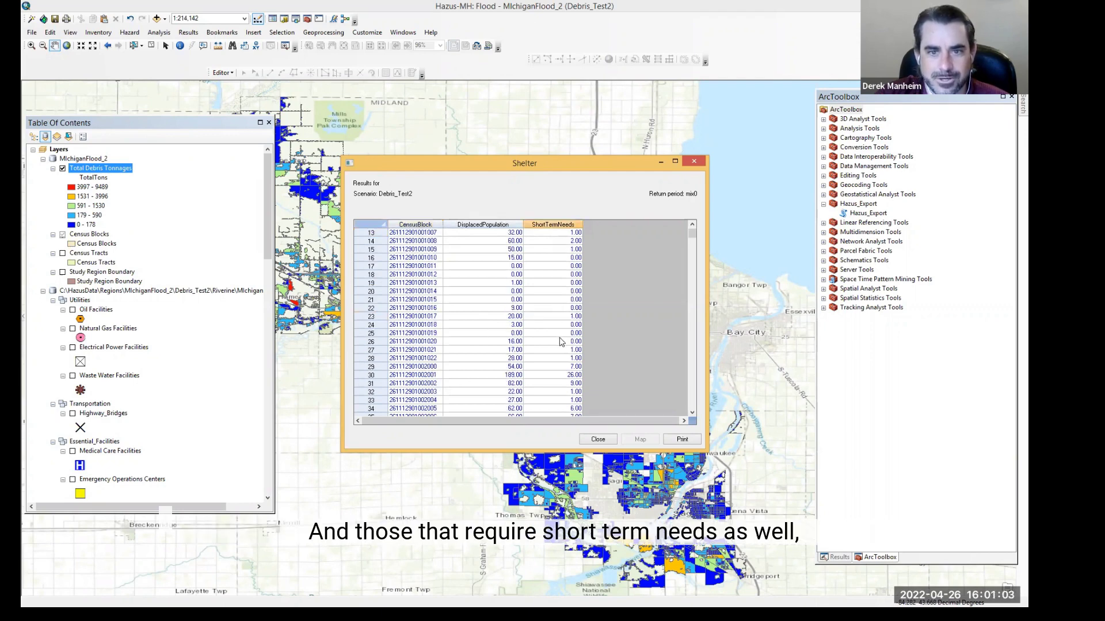
scroll(561, 341, down, 6)
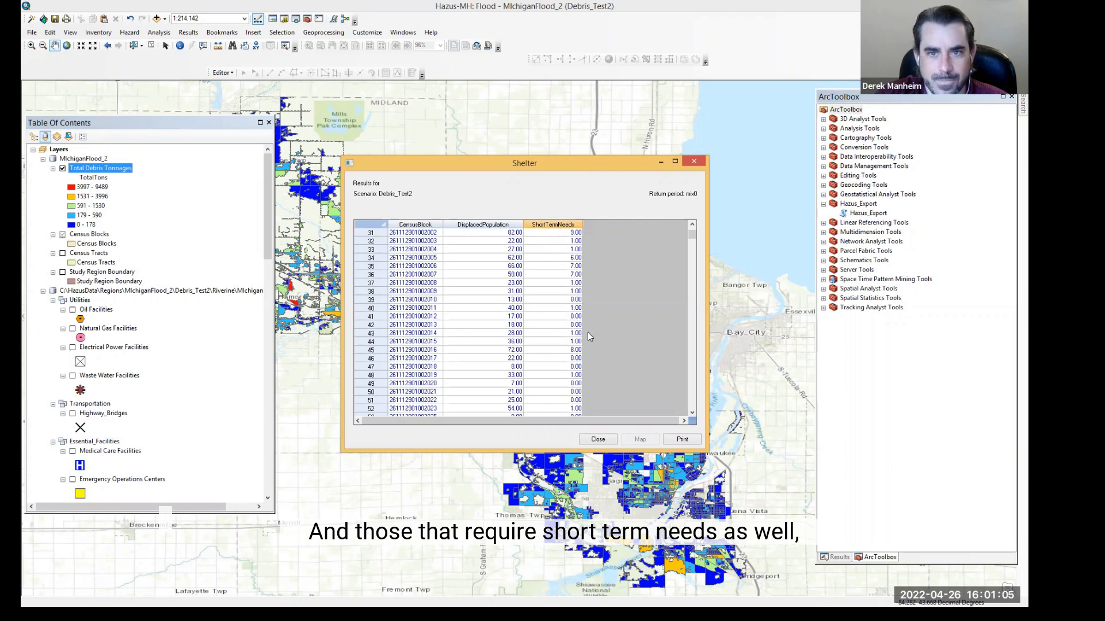
scroll(588, 333, up, 10)
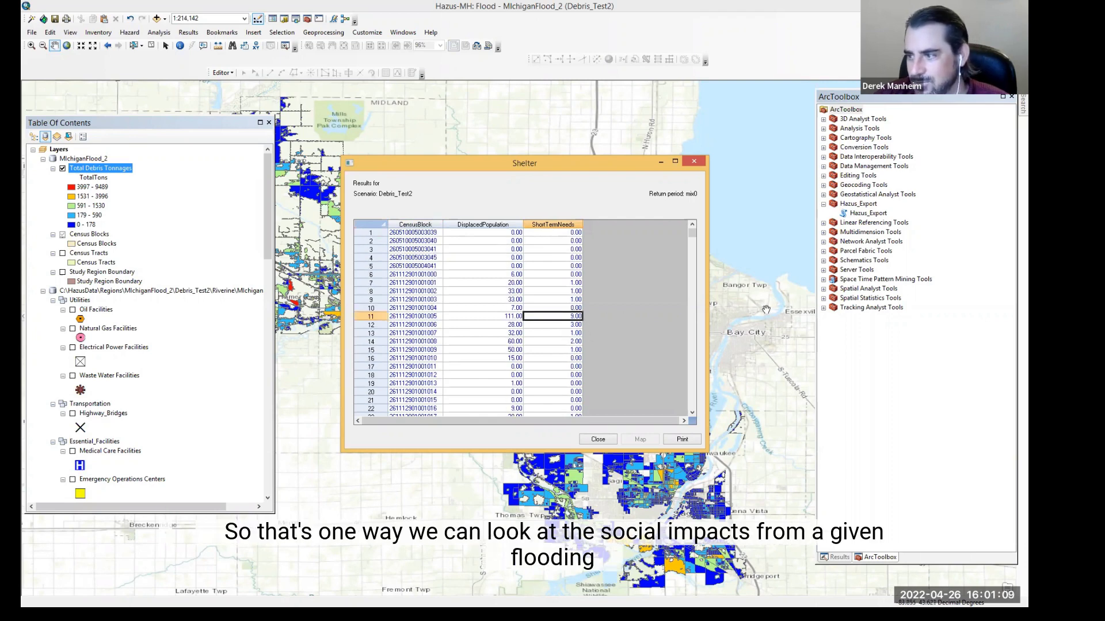
click(589, 440)
Step: Open the indirect economic loss results, review the income and employment tables by sector, then close the dialog
click(187, 33)
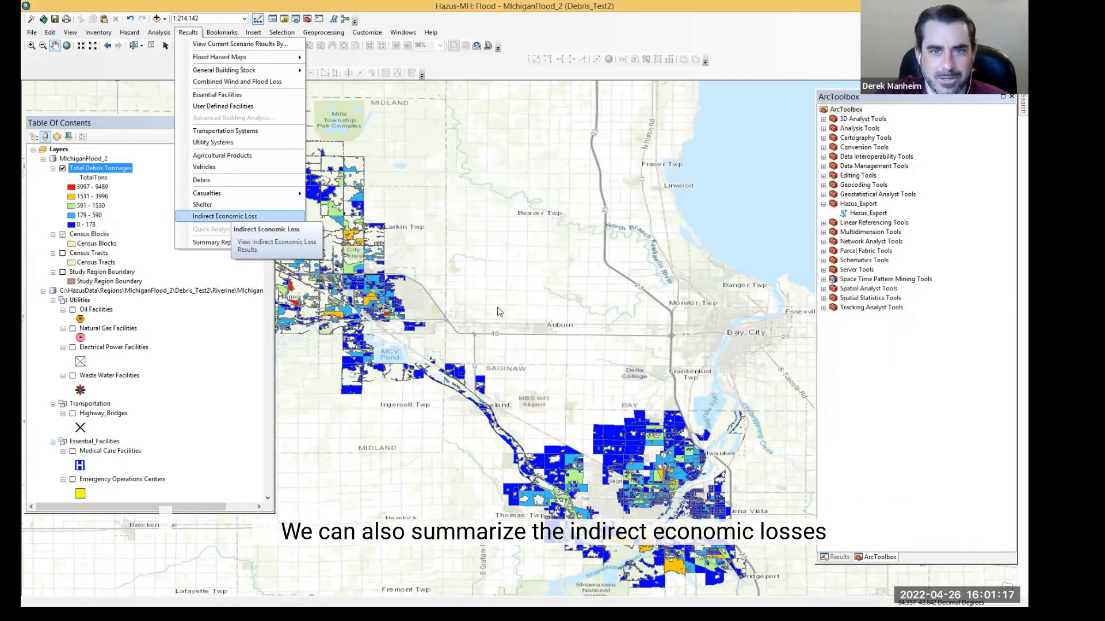
mouse_move(485, 413)
mouse_down()
mouse_move(640, 406)
mouse_move(489, 402)
mouse_up()
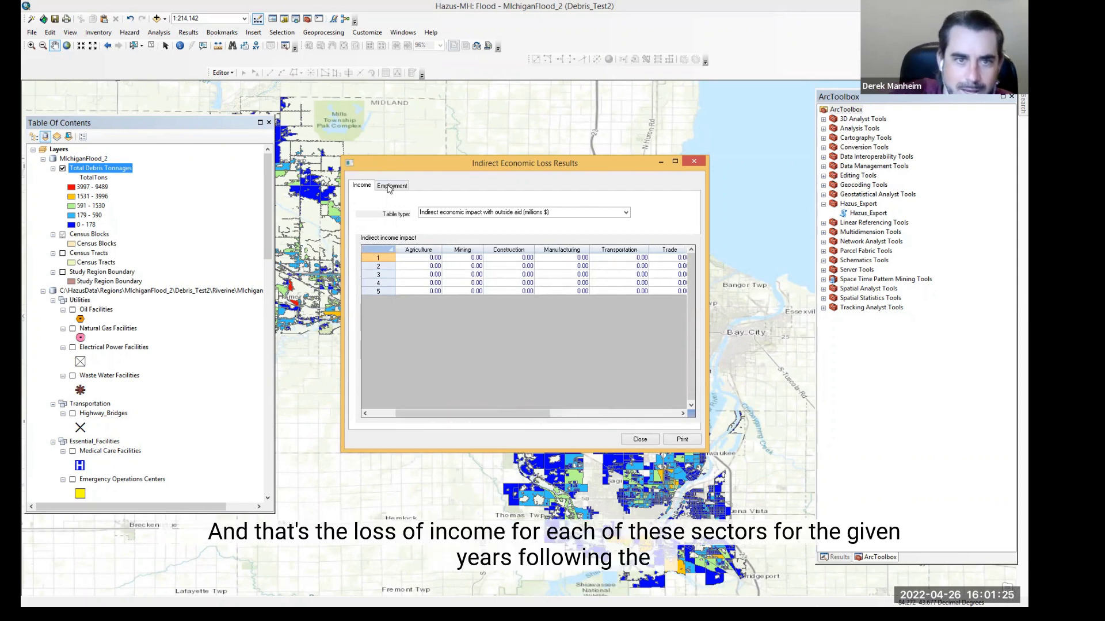
drag(454, 418, 397, 406)
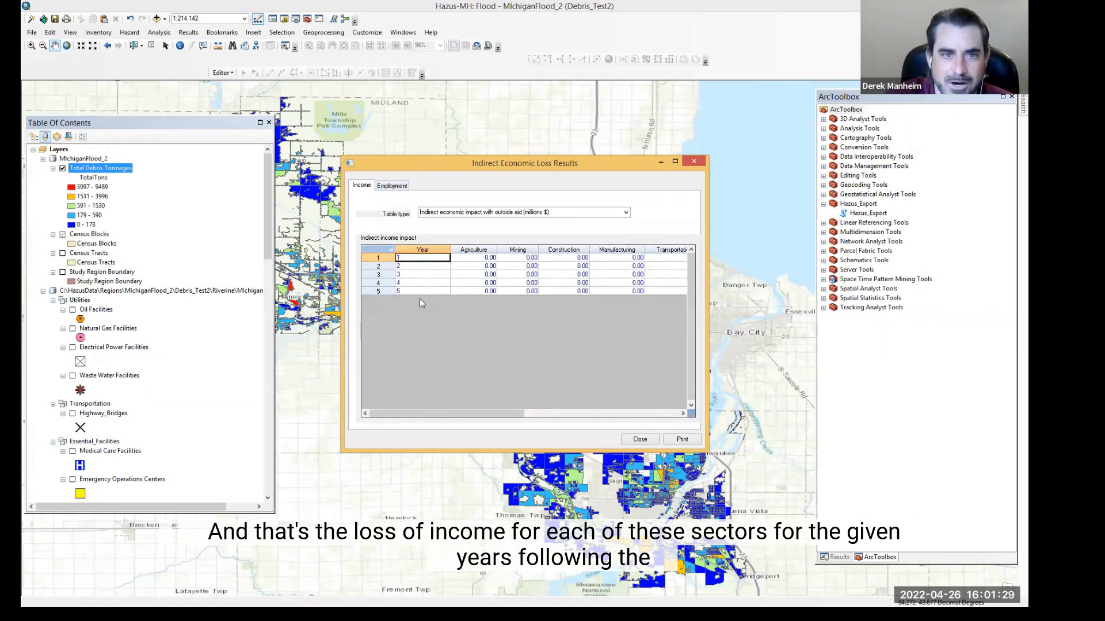
click(396, 187)
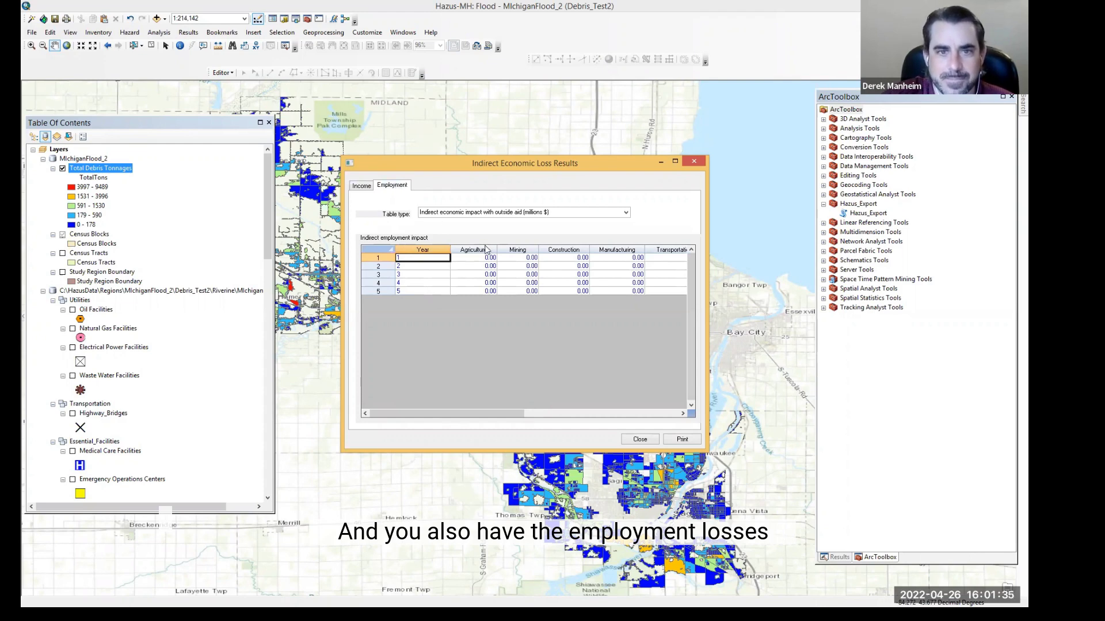
drag(504, 413, 529, 409)
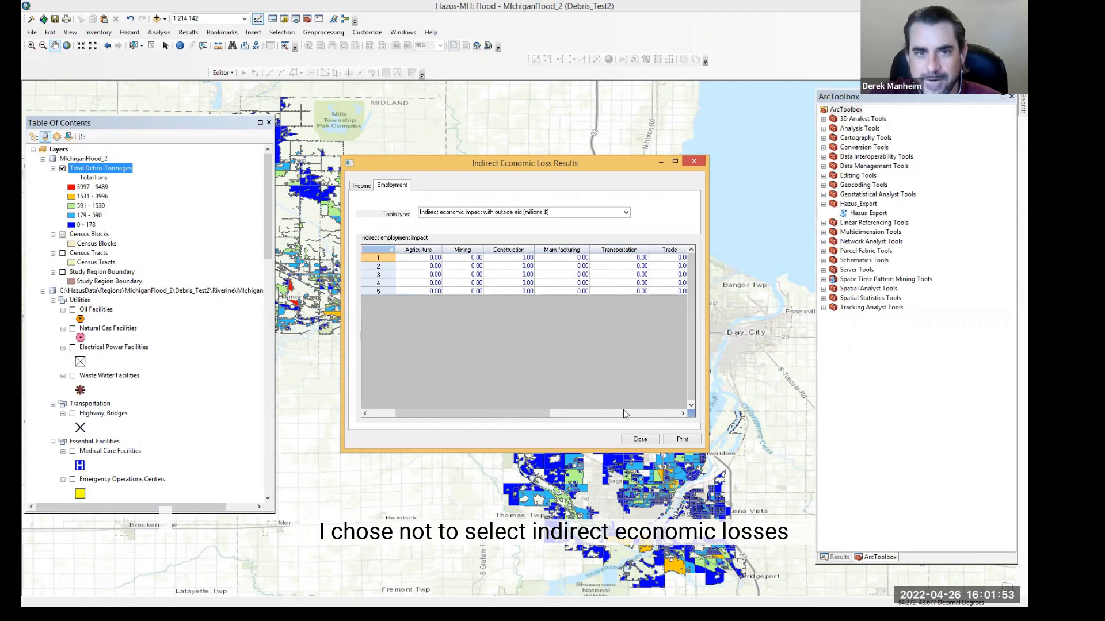
click(640, 441)
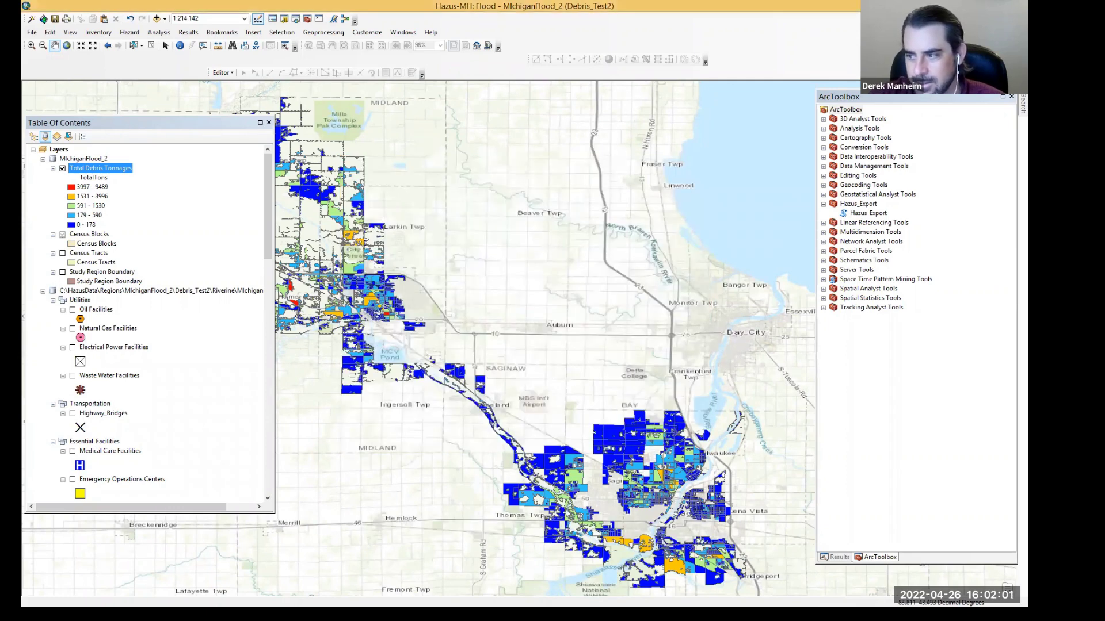
Step: Open the hazardous material facilities inventory, scroll through the facility table, and close it
click(189, 32)
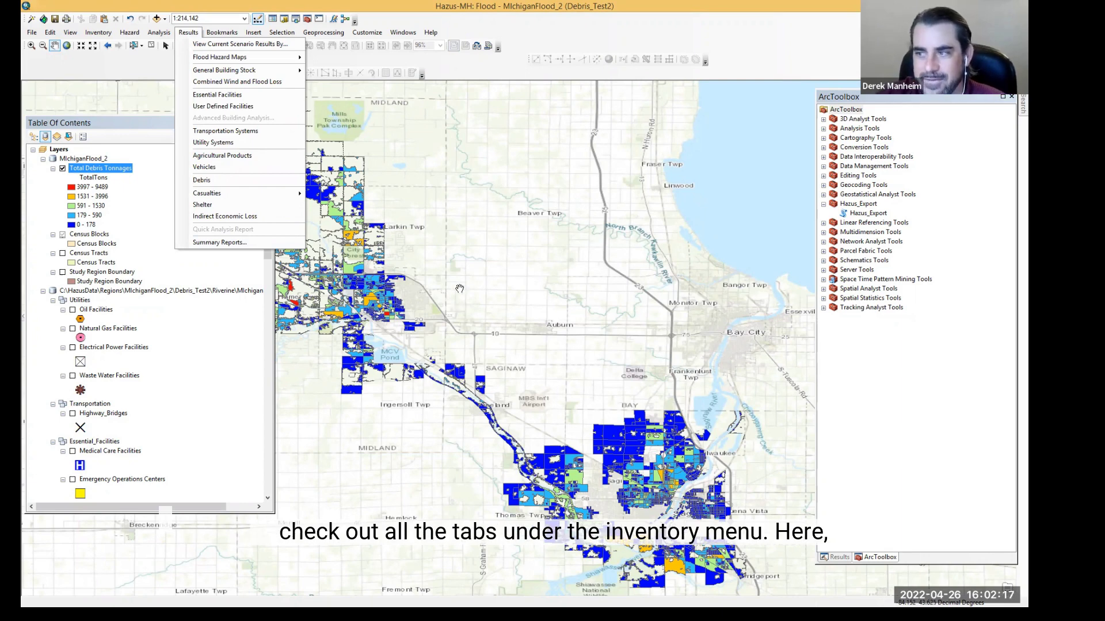
click(106, 33)
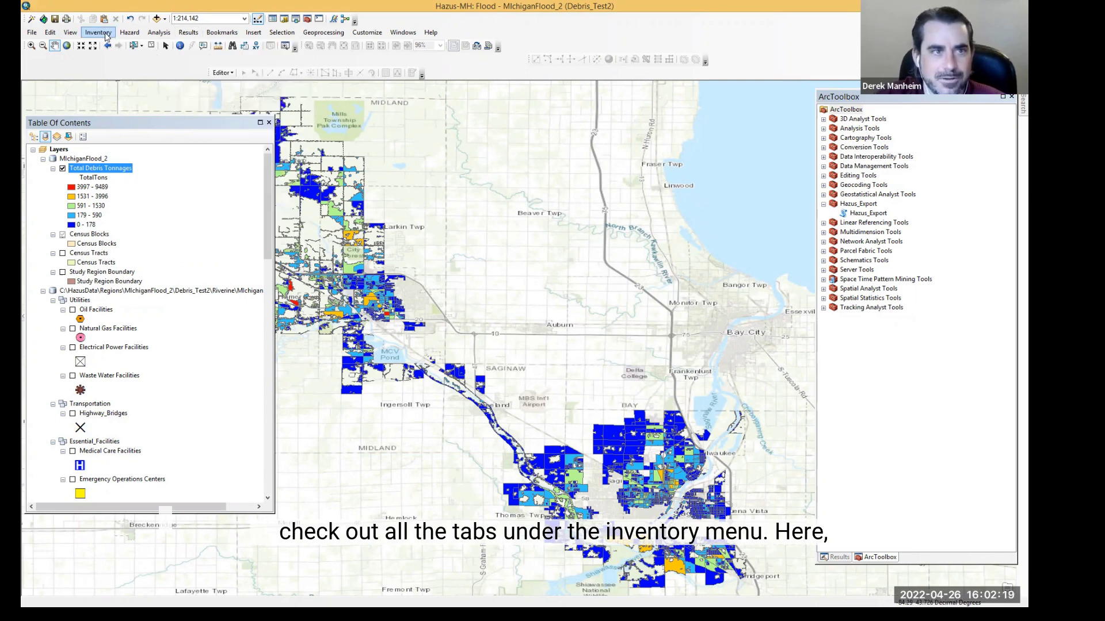
click(106, 33)
mouse_move(121, 48)
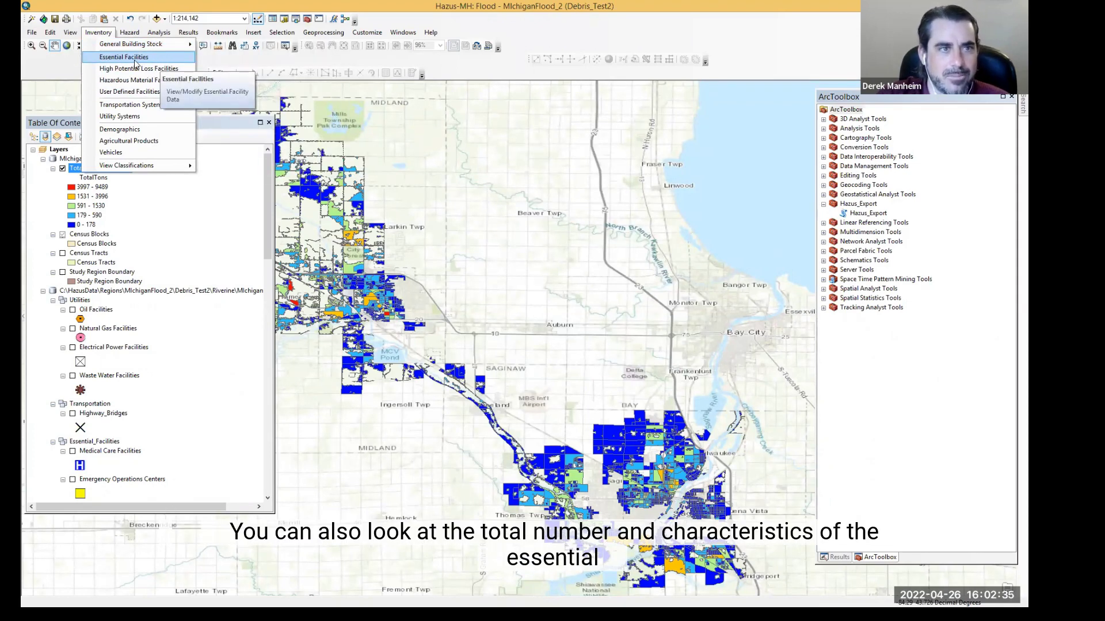
click(167, 81)
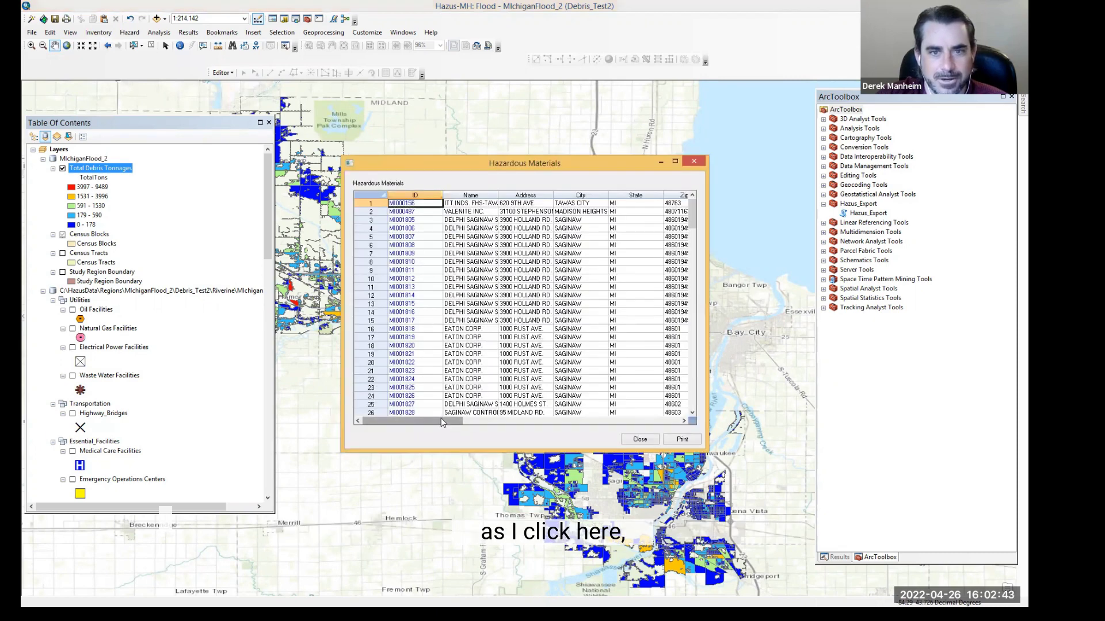
mouse_move(442, 420)
mouse_down()
mouse_move(688, 422)
mouse_move(431, 407)
mouse_move(443, 406)
mouse_up()
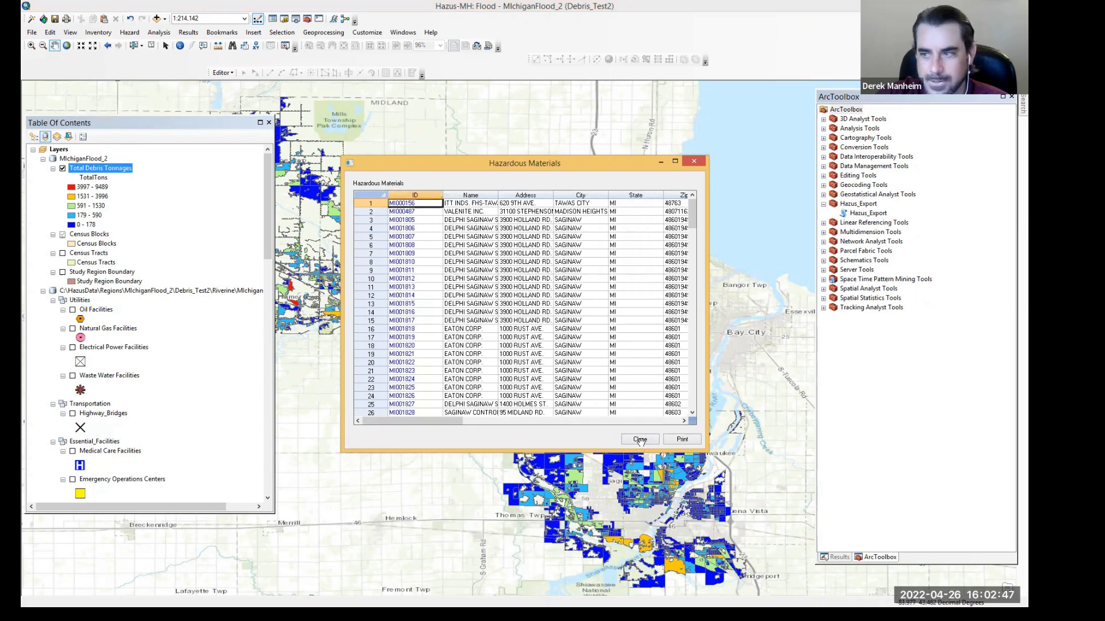
click(640, 439)
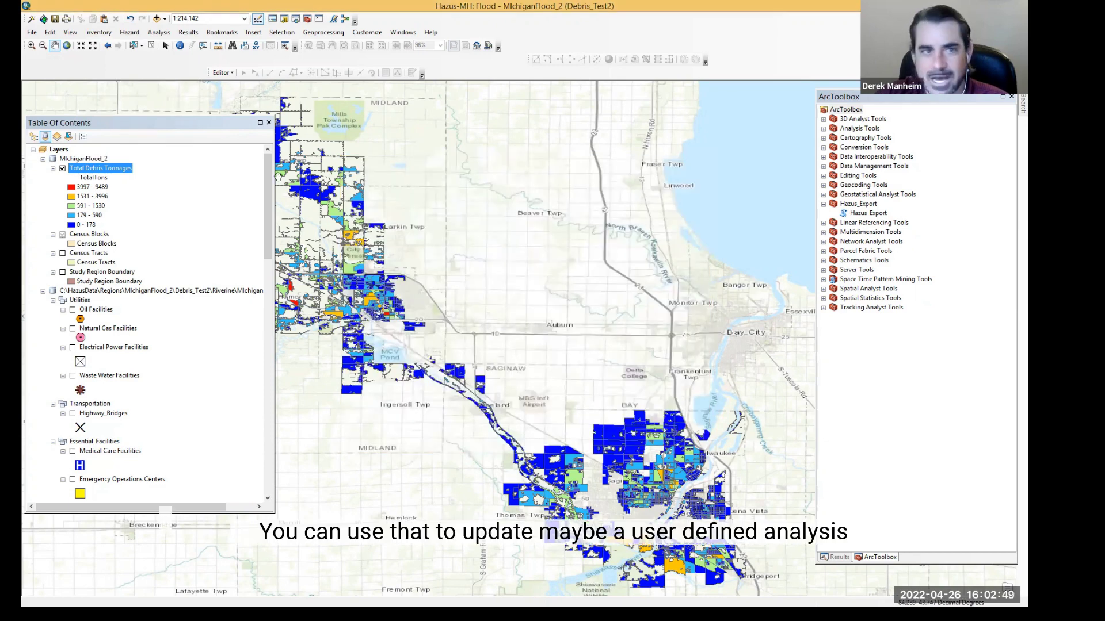
Step: Open the demographics inventory for Arenac, MI (26011), scroll across the census block columns, and close it
click(159, 35)
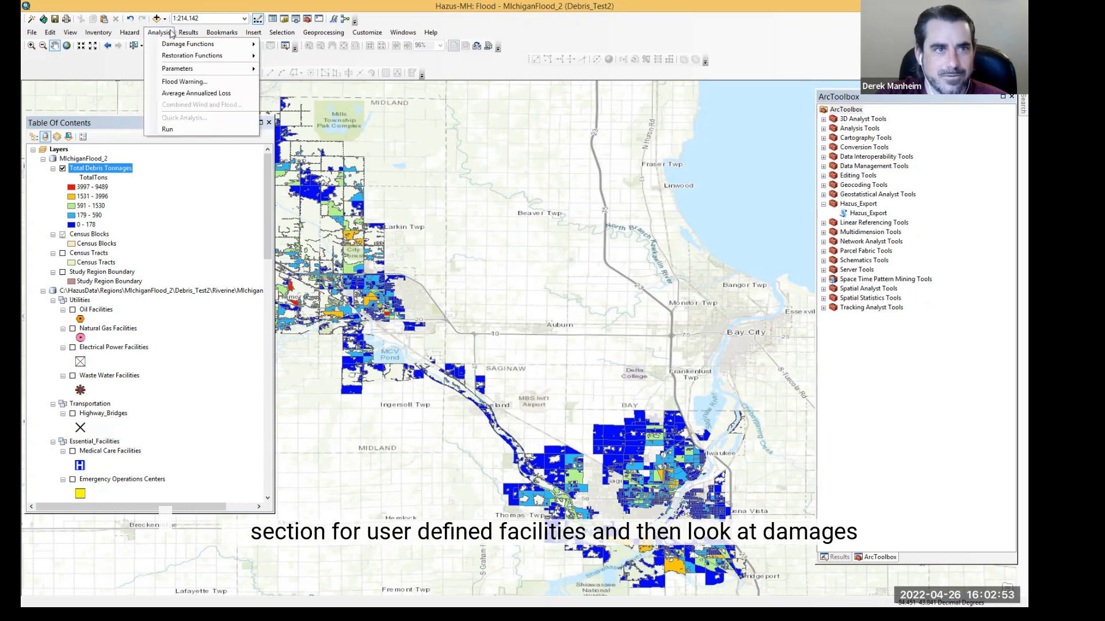
mouse_move(225, 109)
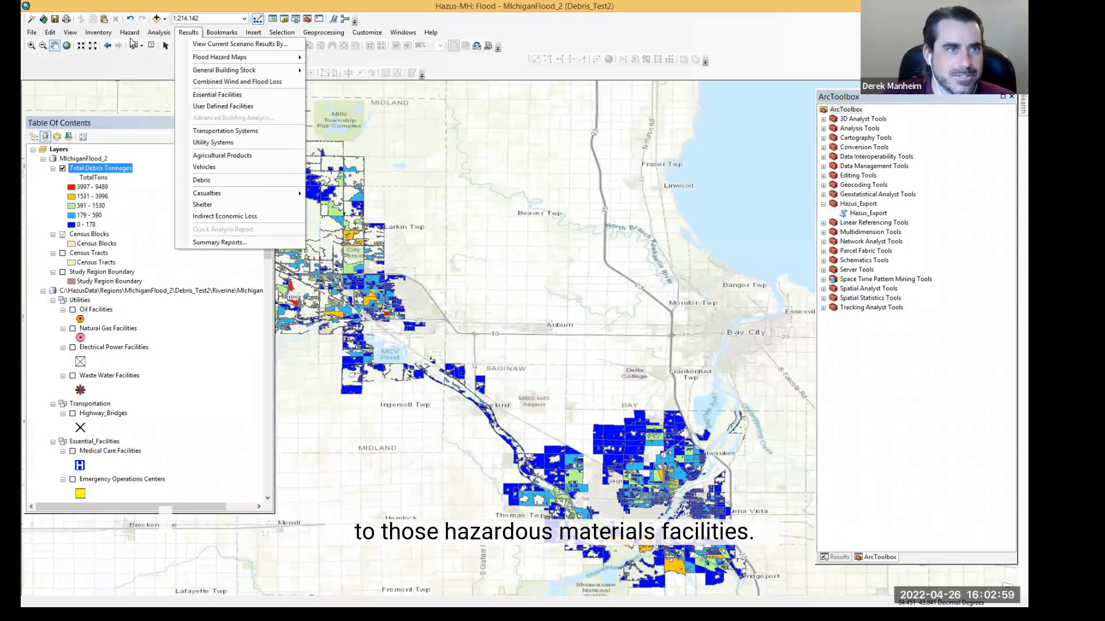
mouse_move(98, 32)
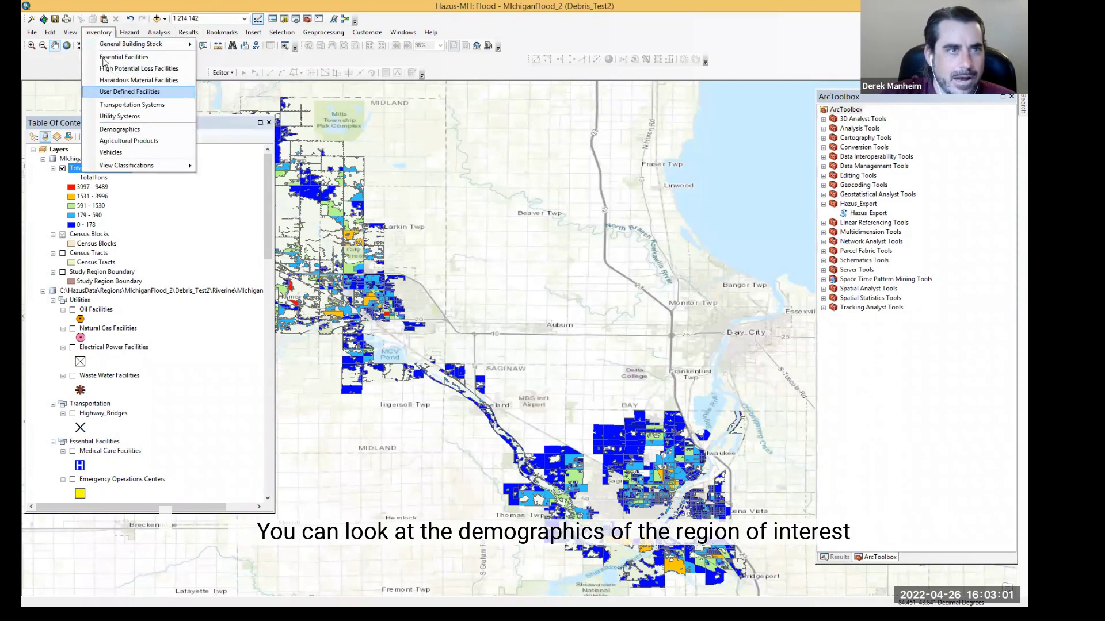
click(122, 130)
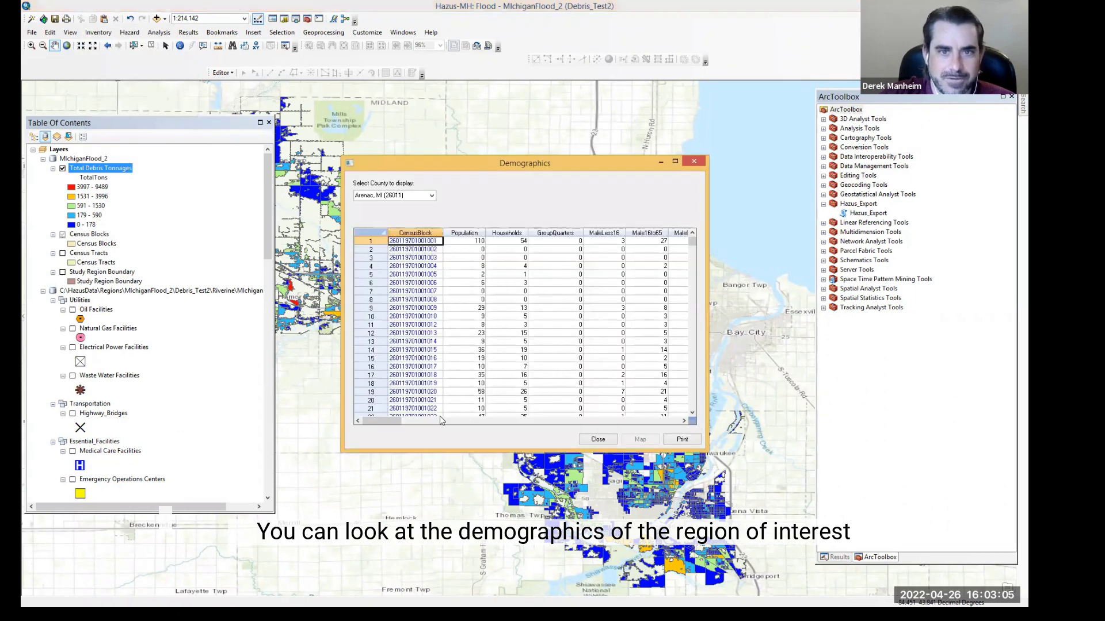
drag(394, 421, 665, 427)
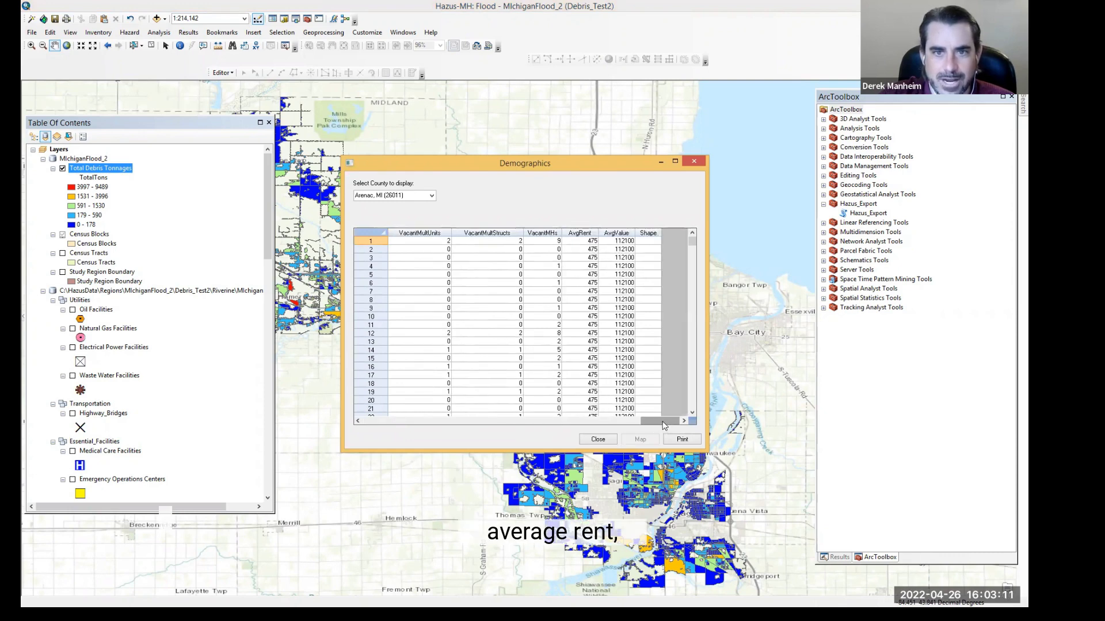
drag(642, 418, 381, 419)
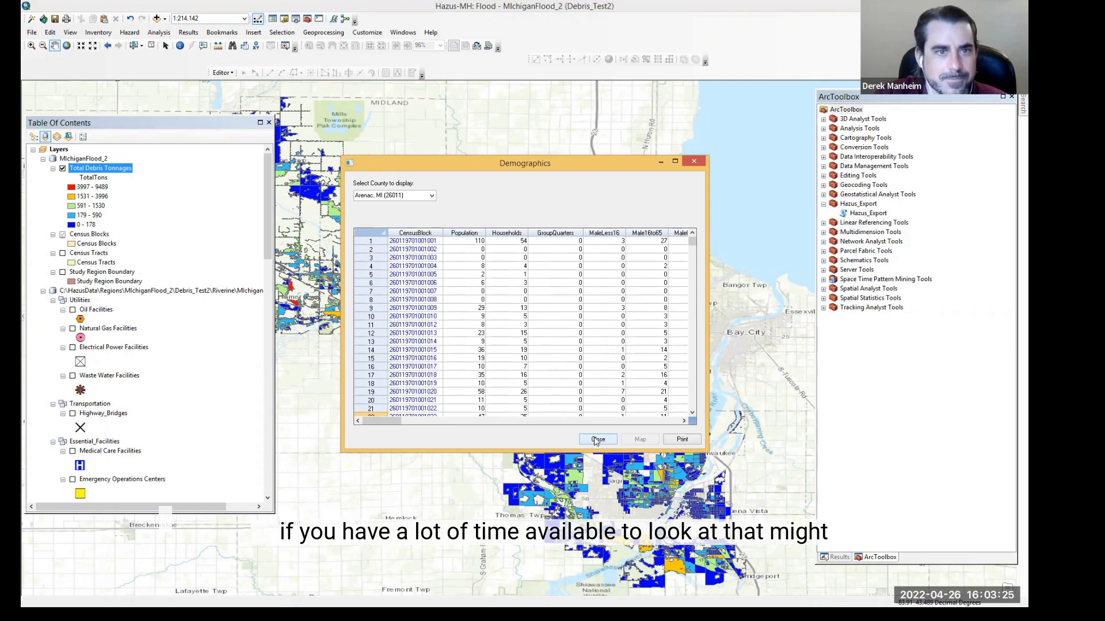
click(596, 440)
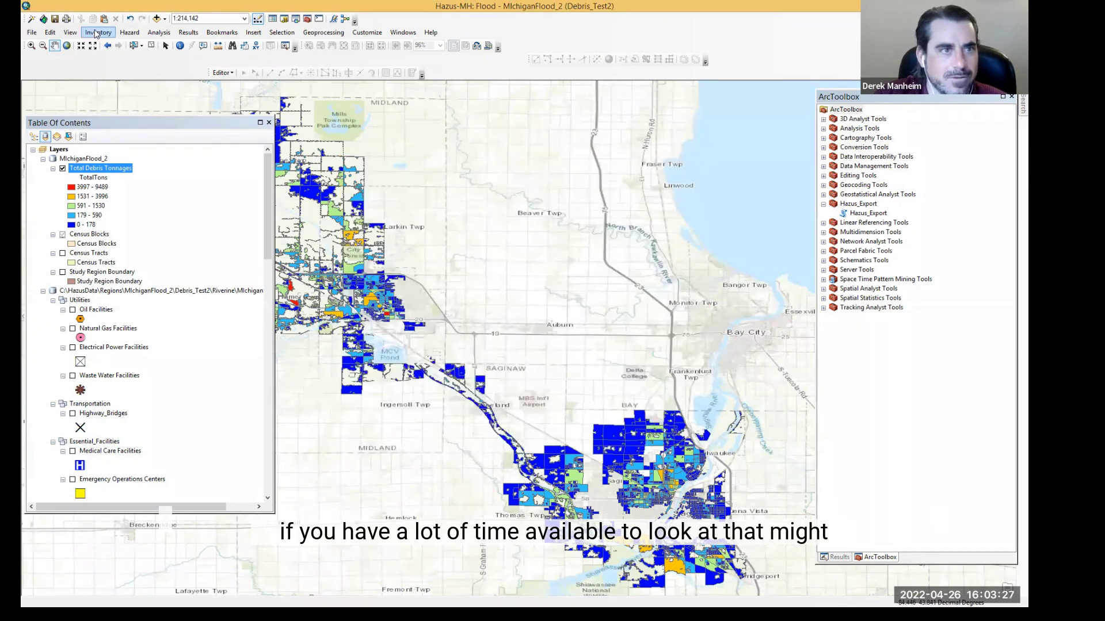
Step: Open the general building stock depth-damage functions for Riverine flooding with RES1 occupancy selected
click(96, 32)
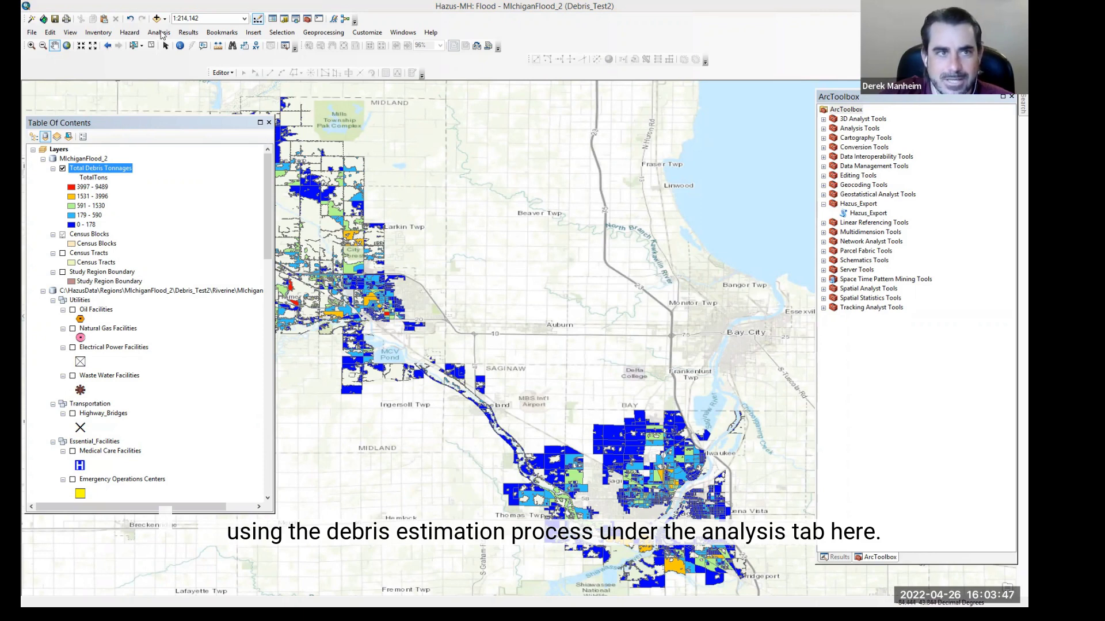
click(160, 32)
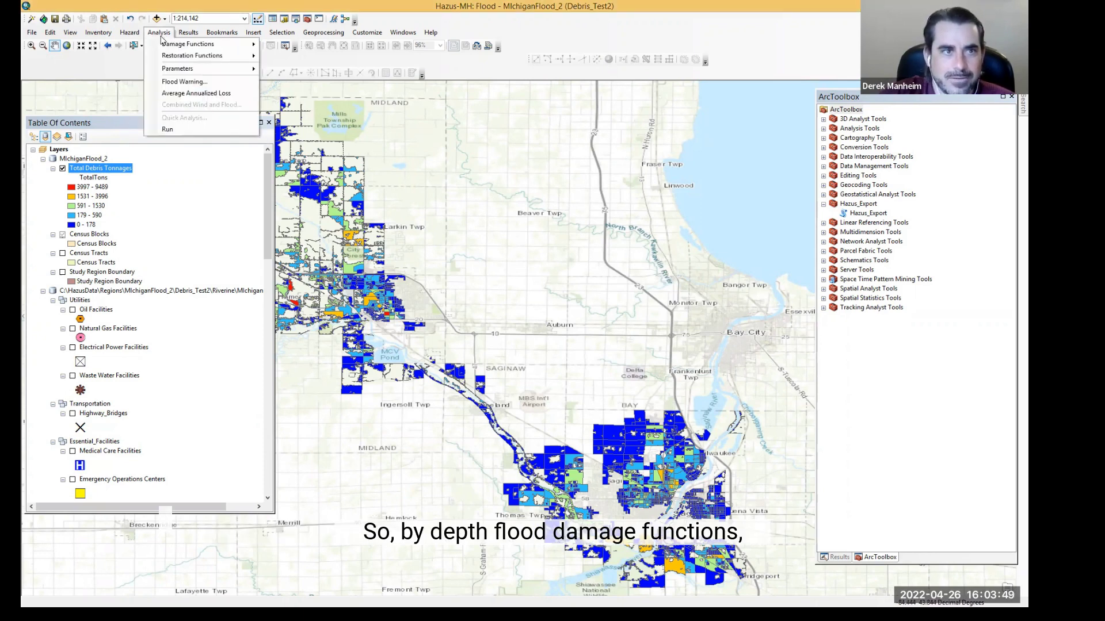
mouse_move(164, 44)
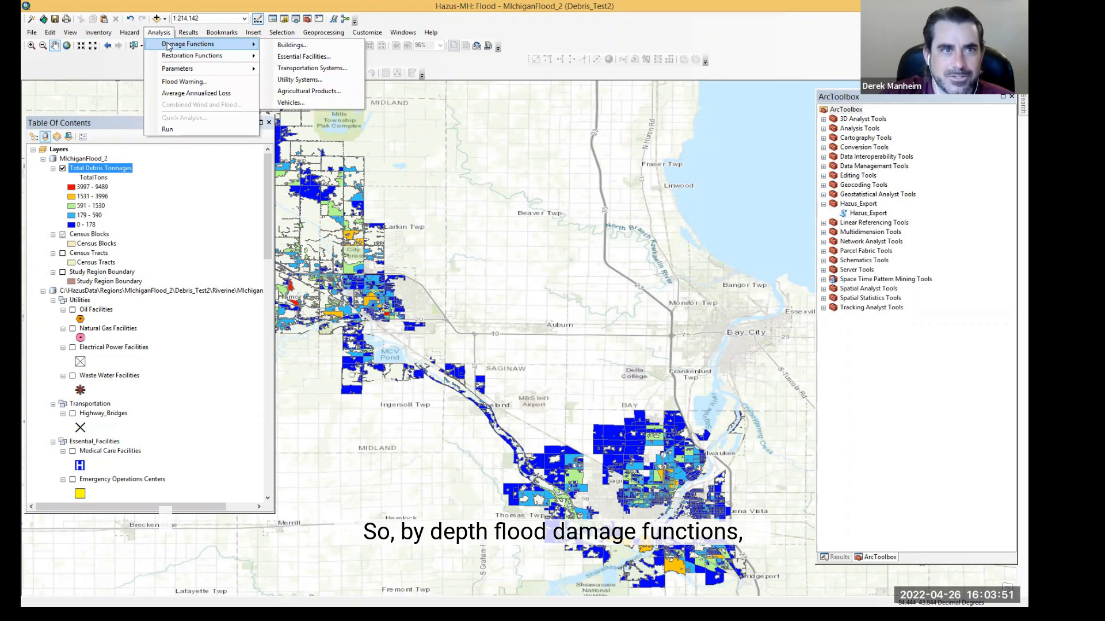
click(297, 46)
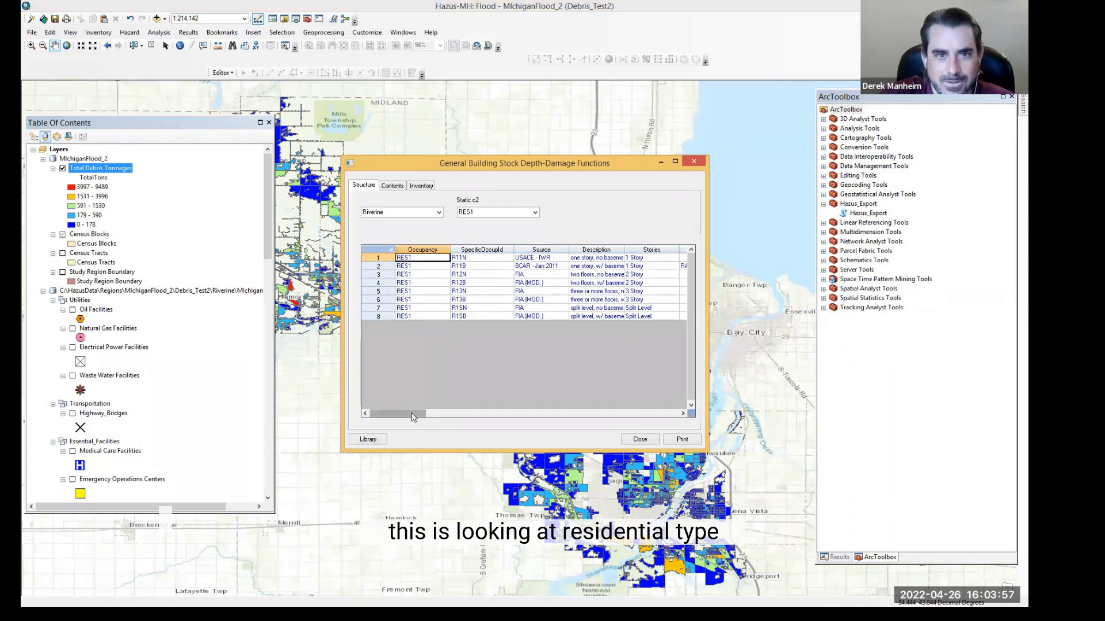
click(534, 212)
click(534, 213)
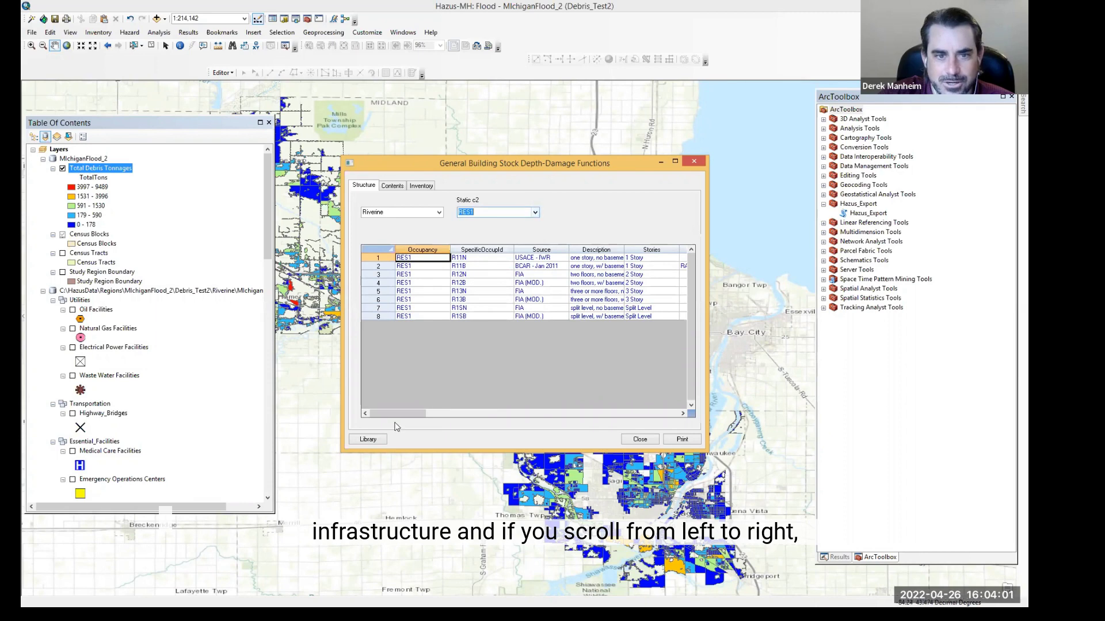
Step: Scroll across the RES1 damage percentages by flood depth and basement columns, then close the depth-damage dialog
click(502, 415)
click(582, 414)
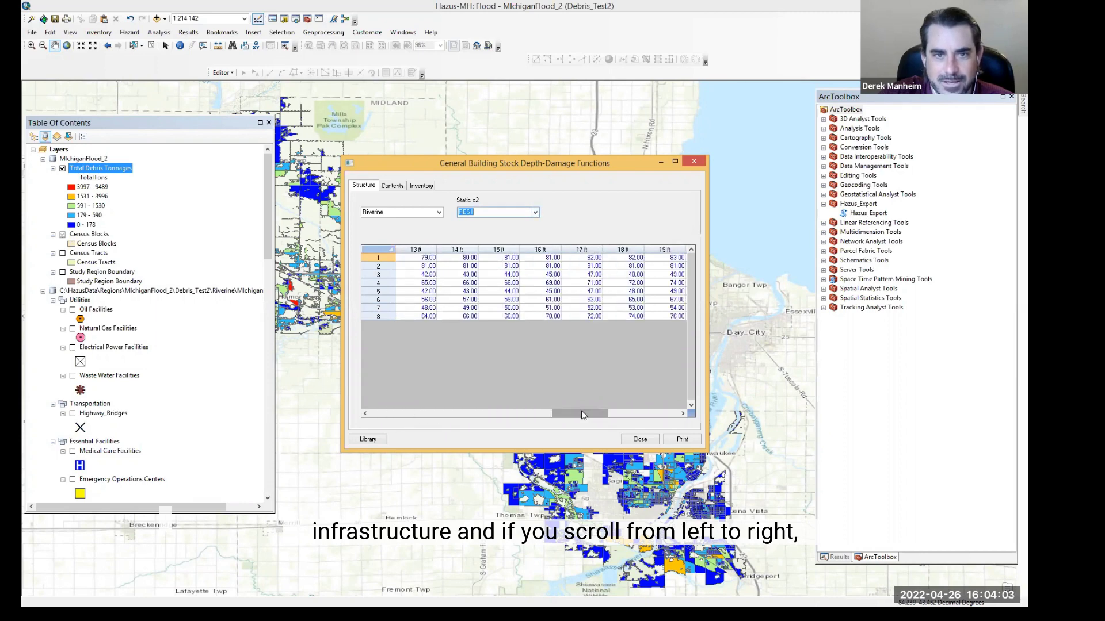
mouse_move(582, 414)
mouse_down()
mouse_move(489, 415)
mouse_move(523, 409)
mouse_up()
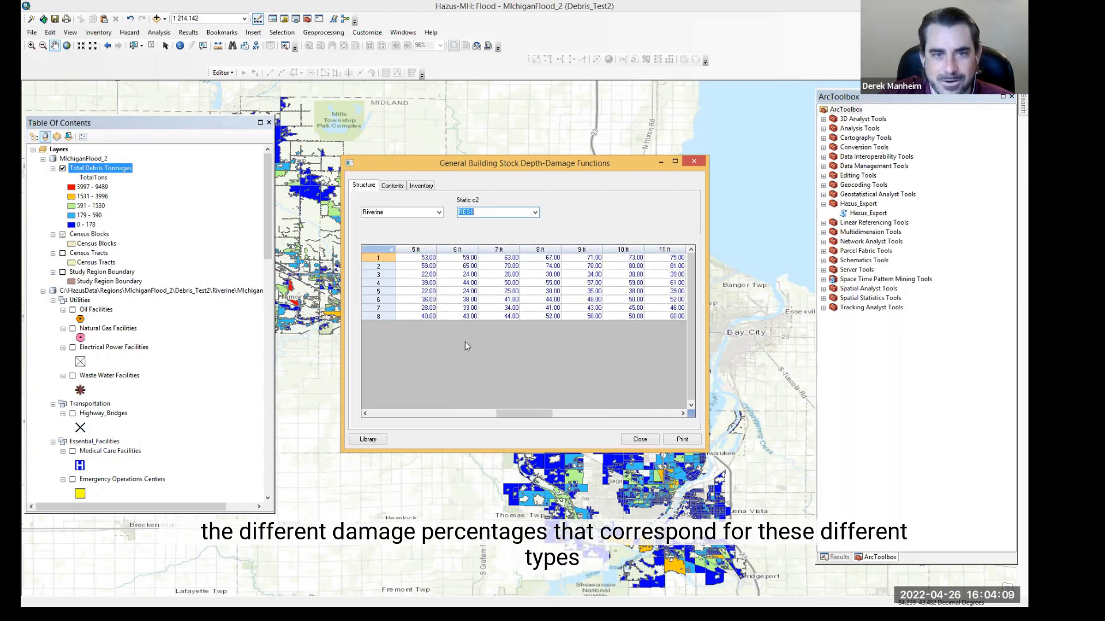
click(478, 409)
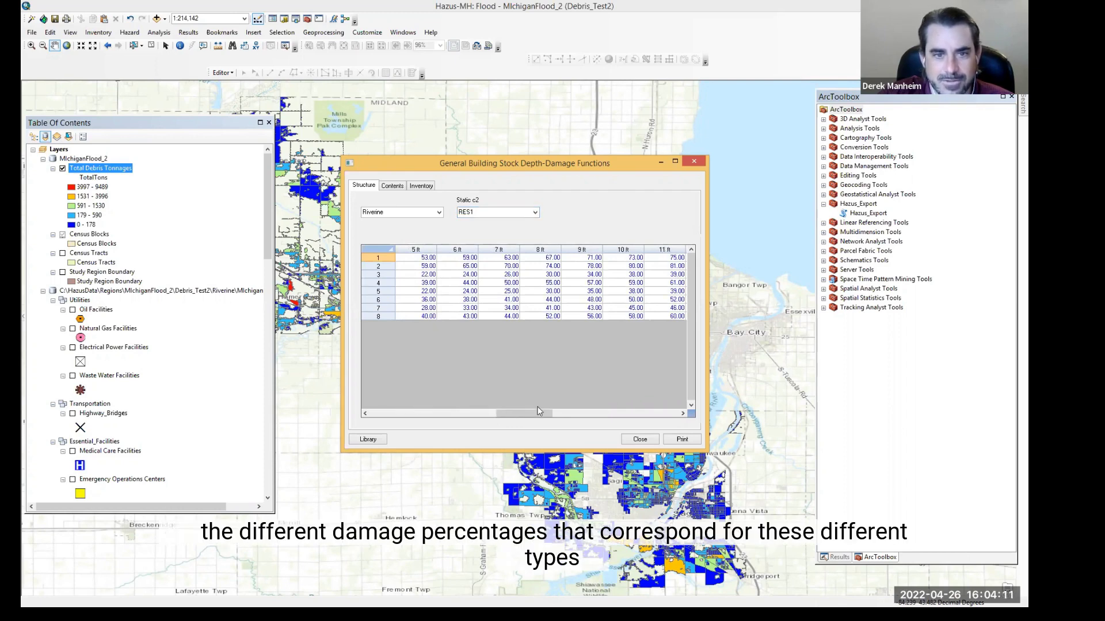
drag(437, 407, 667, 411)
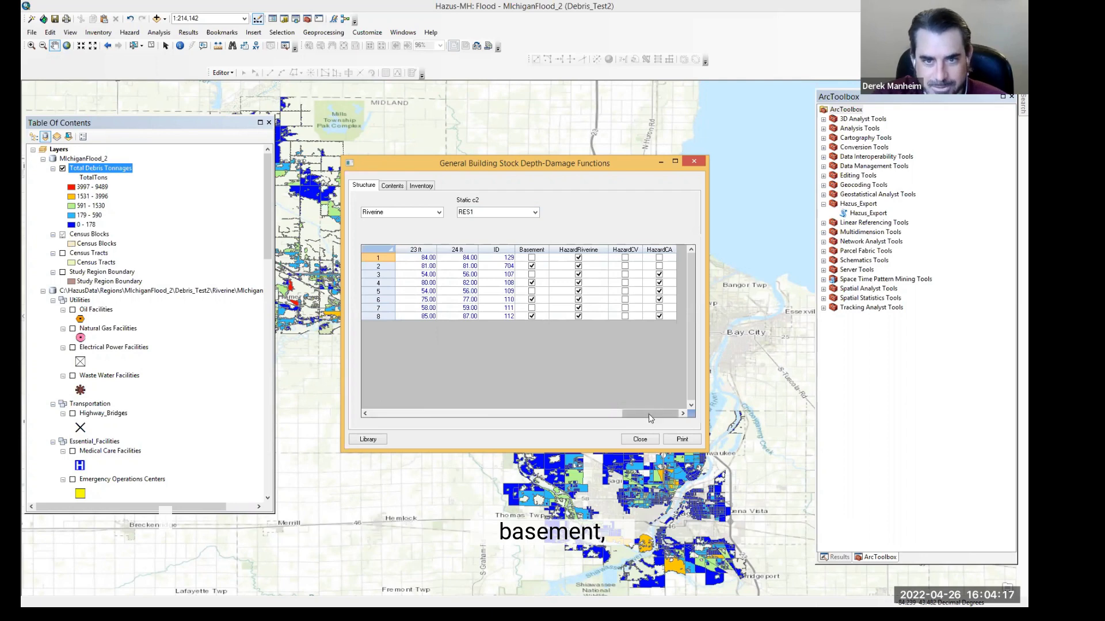
drag(648, 413, 379, 397)
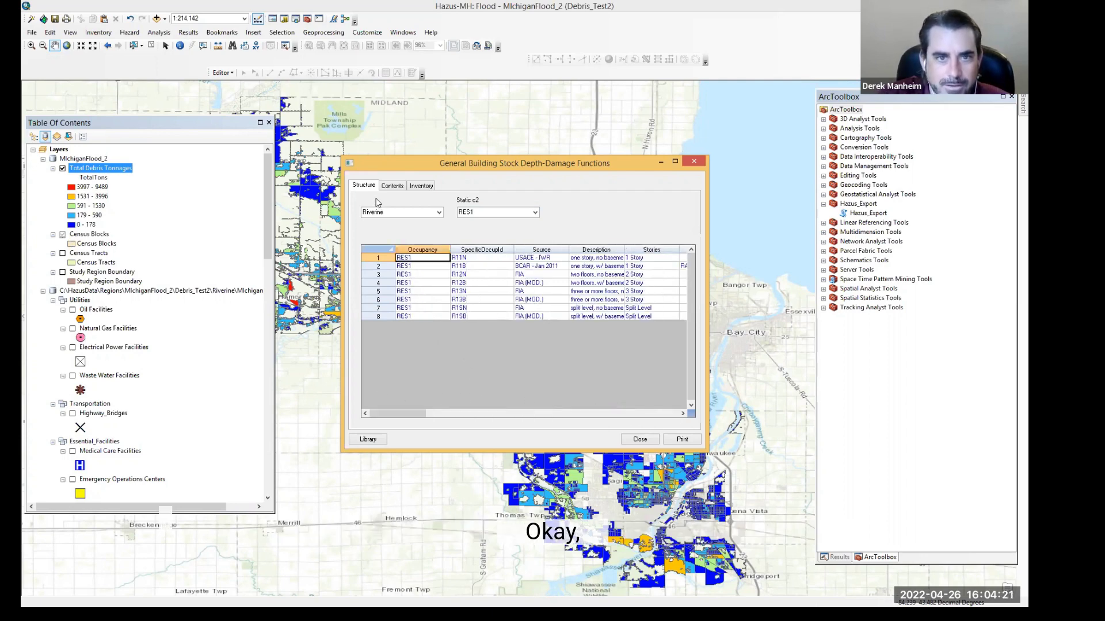
click(640, 440)
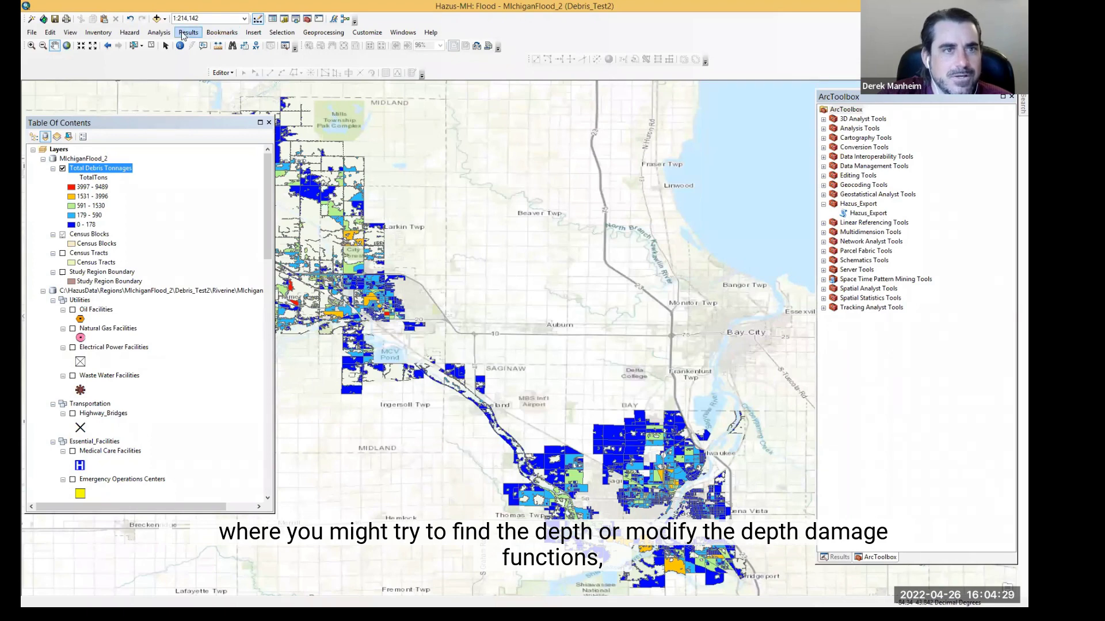
Step: Open the debris parameters for Slab foundation and RES1 occupancy and scroll across the debris weight columns
click(190, 34)
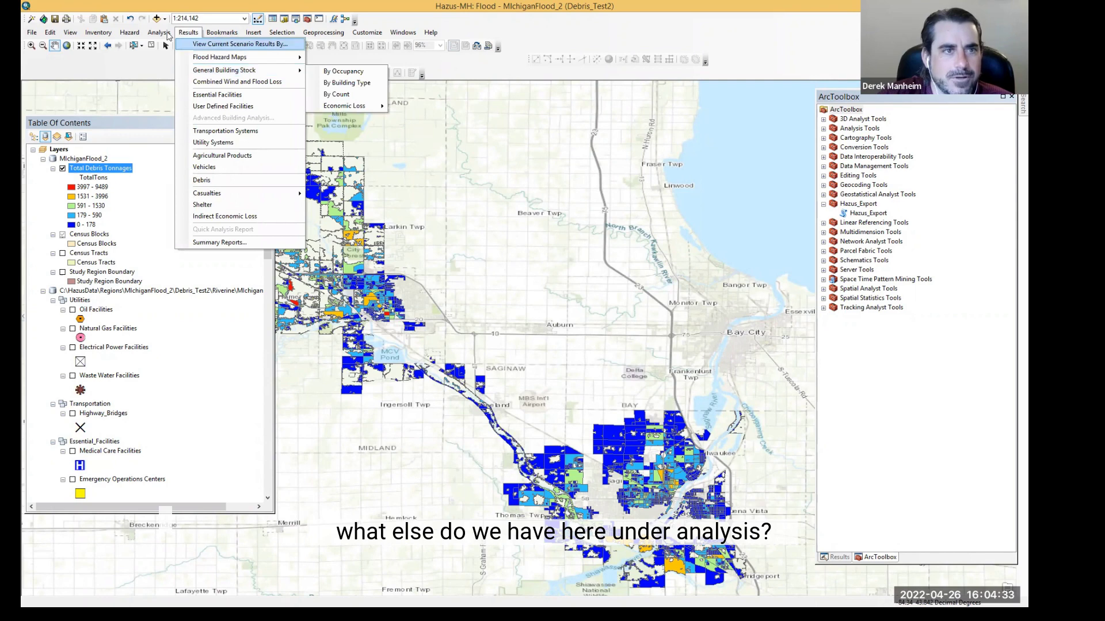
mouse_move(164, 33)
mouse_move(247, 69)
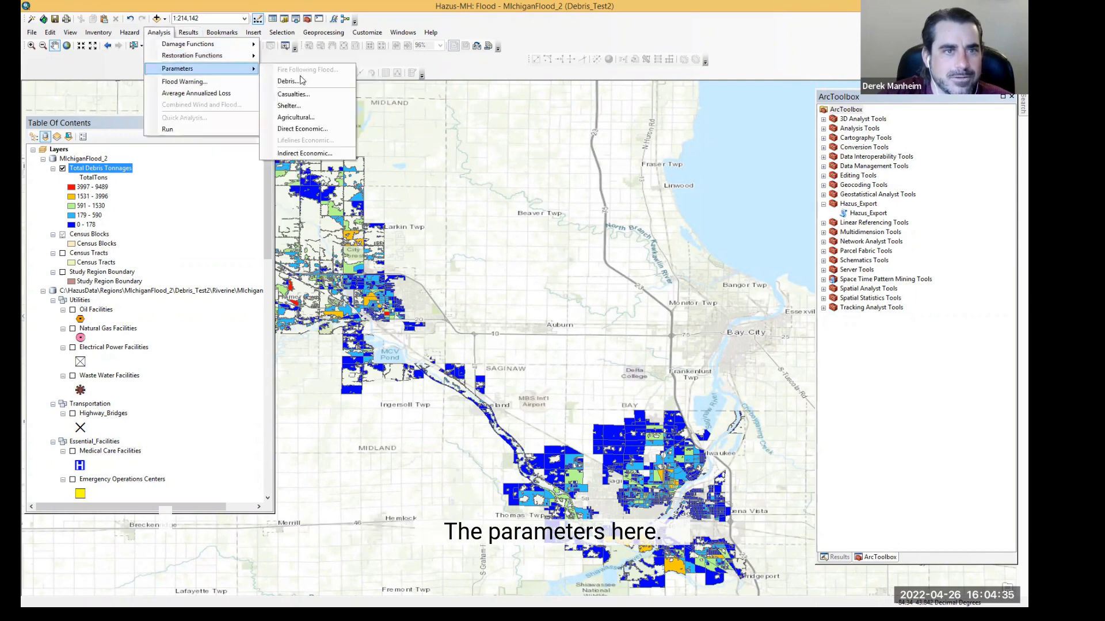
click(299, 85)
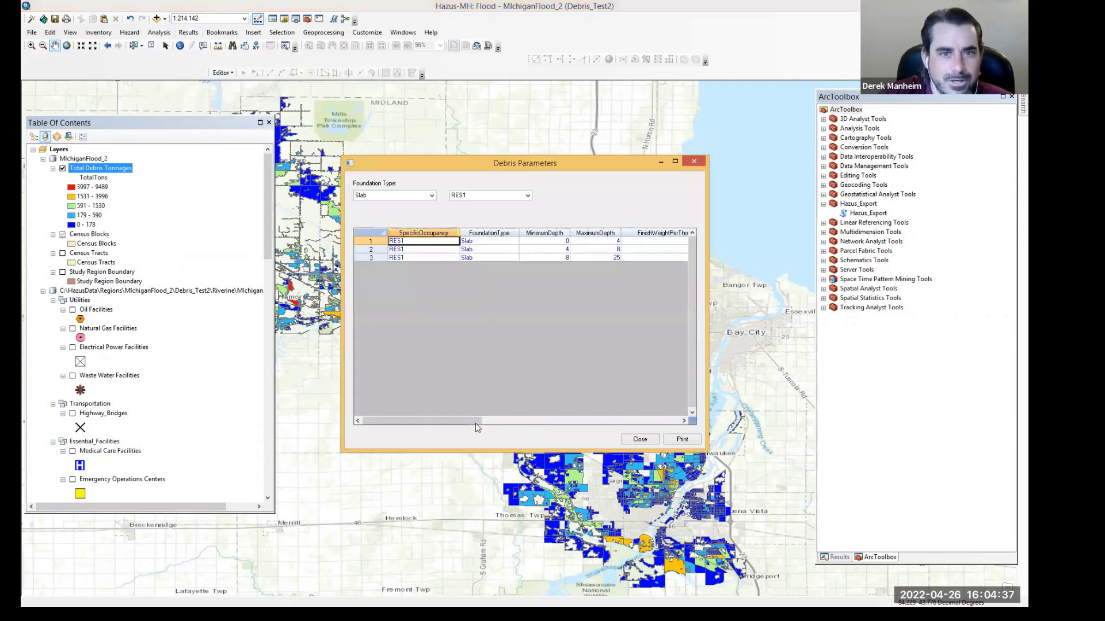
drag(455, 423, 624, 415)
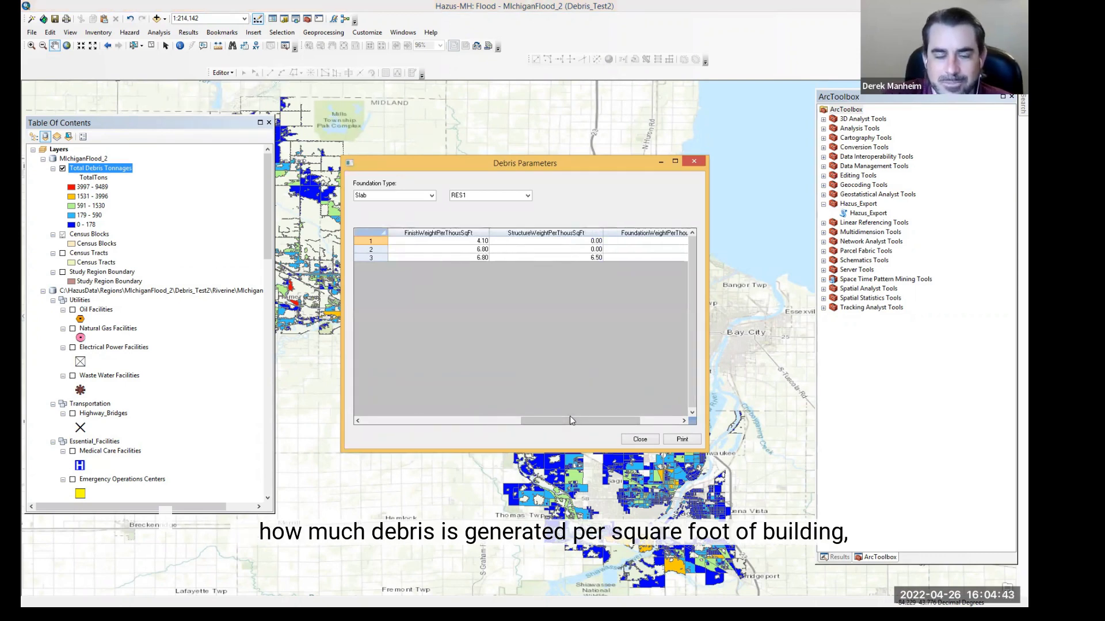
drag(569, 420, 386, 405)
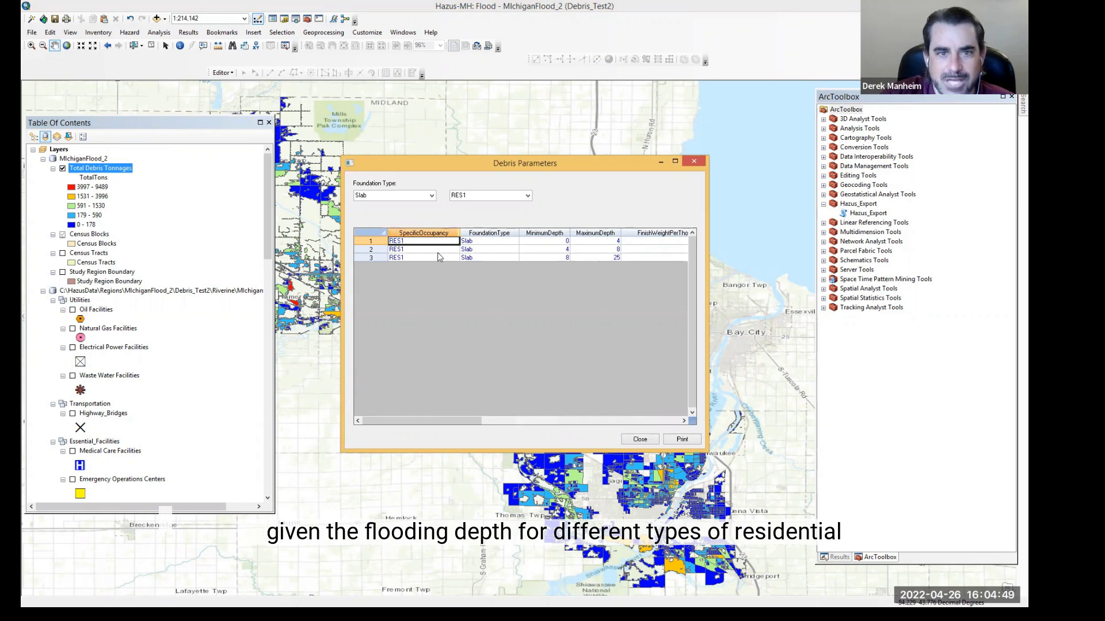
Step: Switch the debris parameters occupancy to COM1, scroll across its debris weights, and close the dialog
click(528, 195)
scroll(469, 259, down, 1)
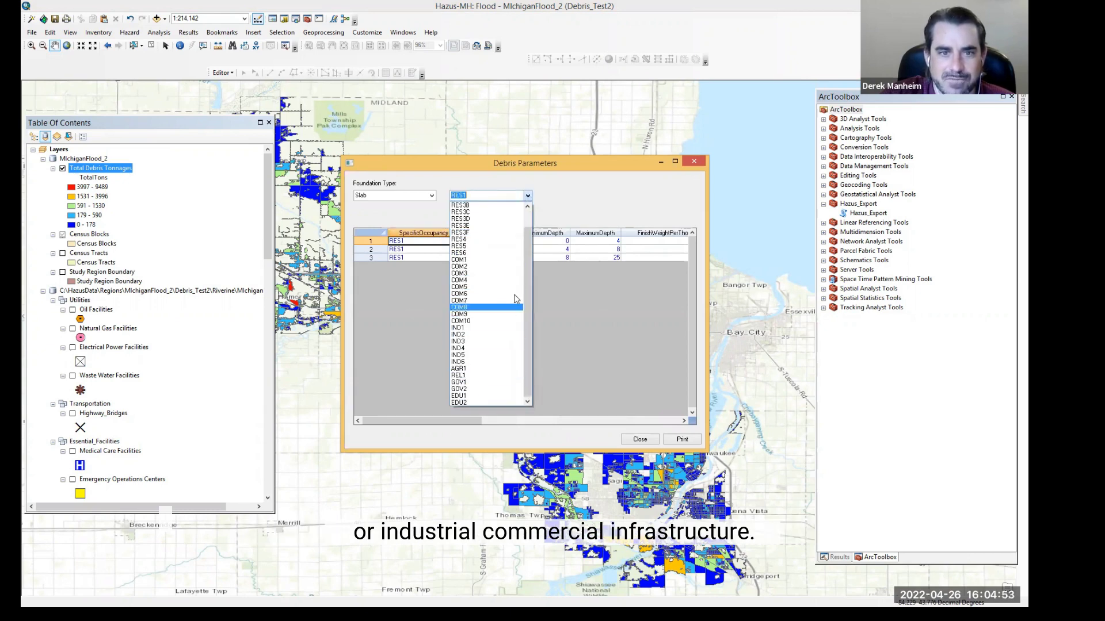
click(472, 260)
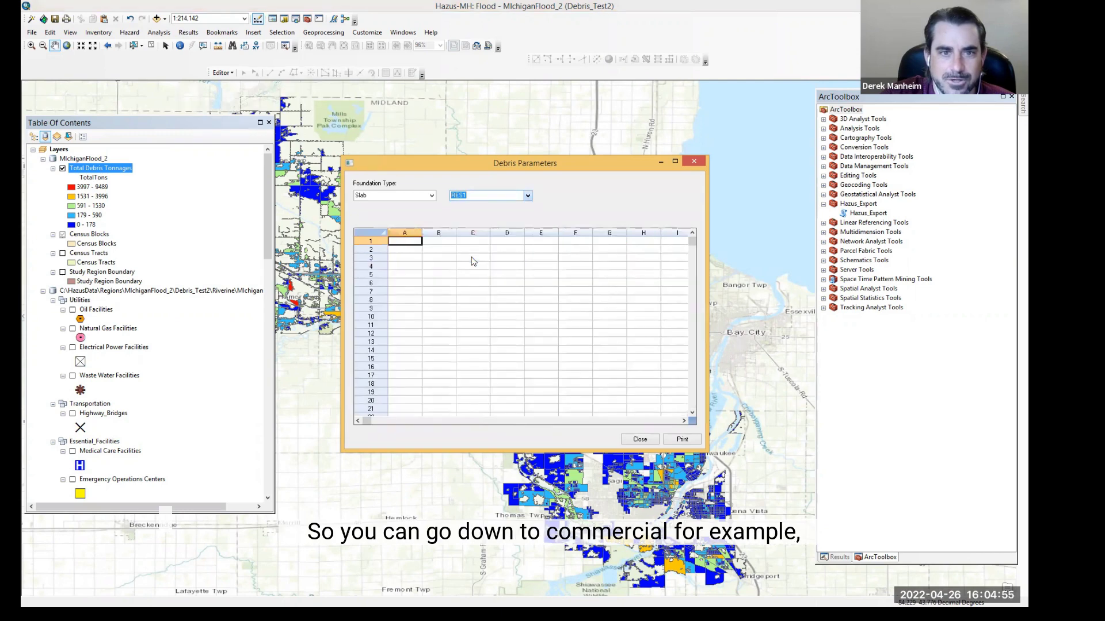
click(500, 420)
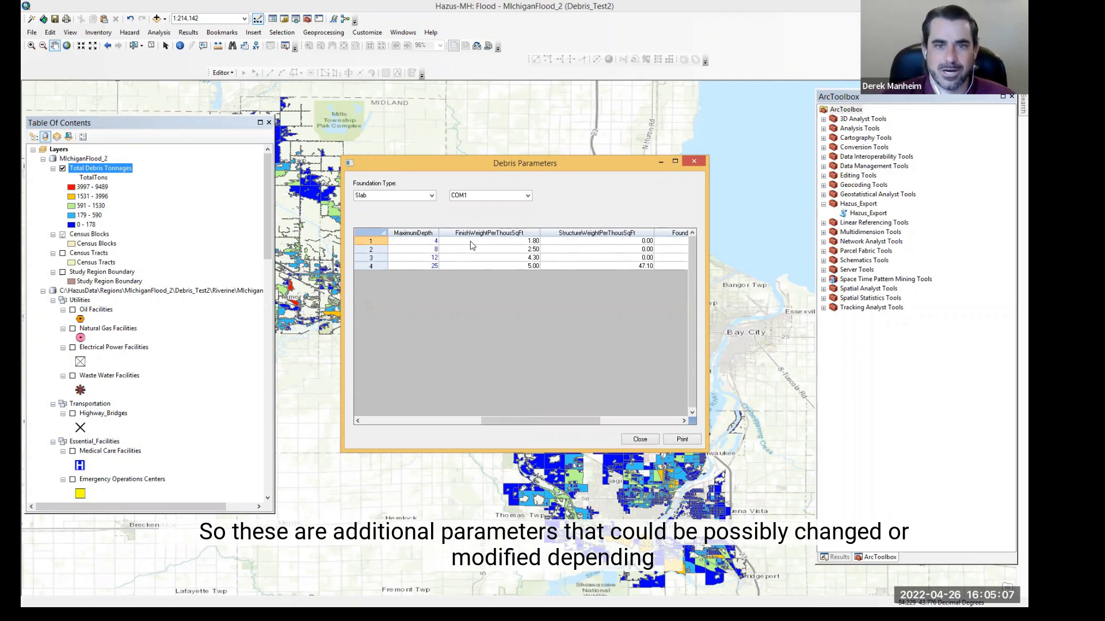
click(640, 440)
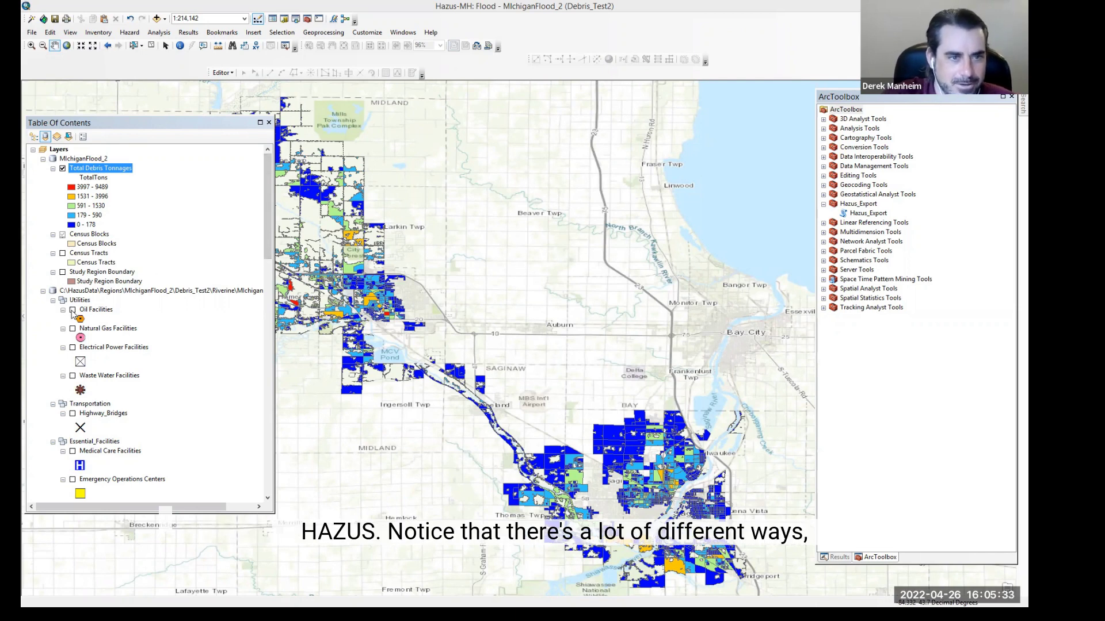
Step: Hide the total debris tonnage layer and display the oil, natural gas, electrical power and waste water facility layers
click(63, 169)
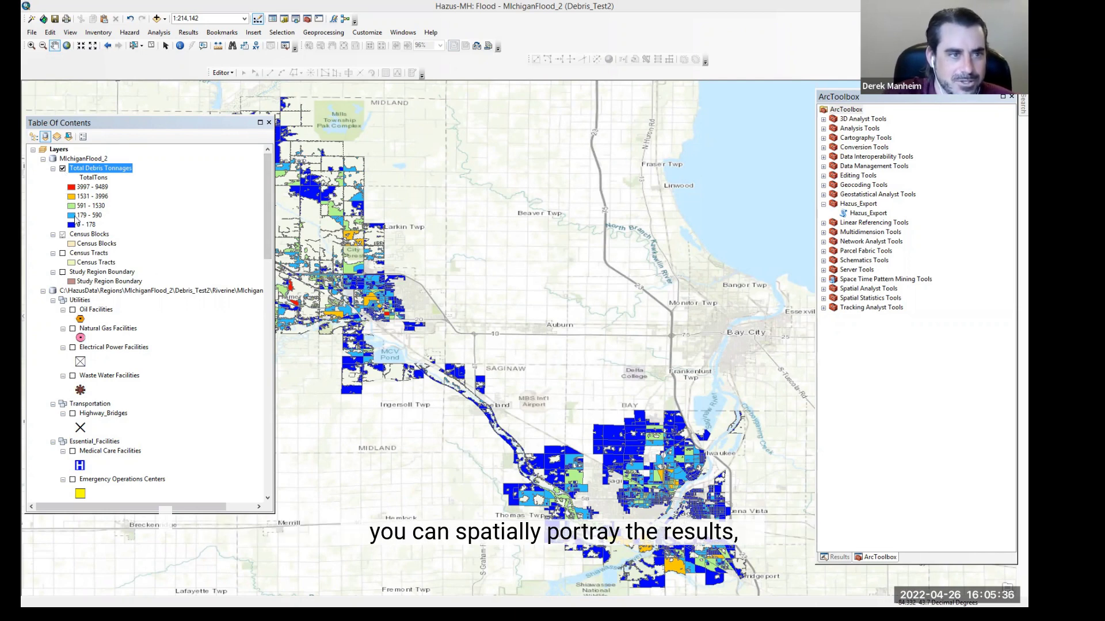
click(73, 310)
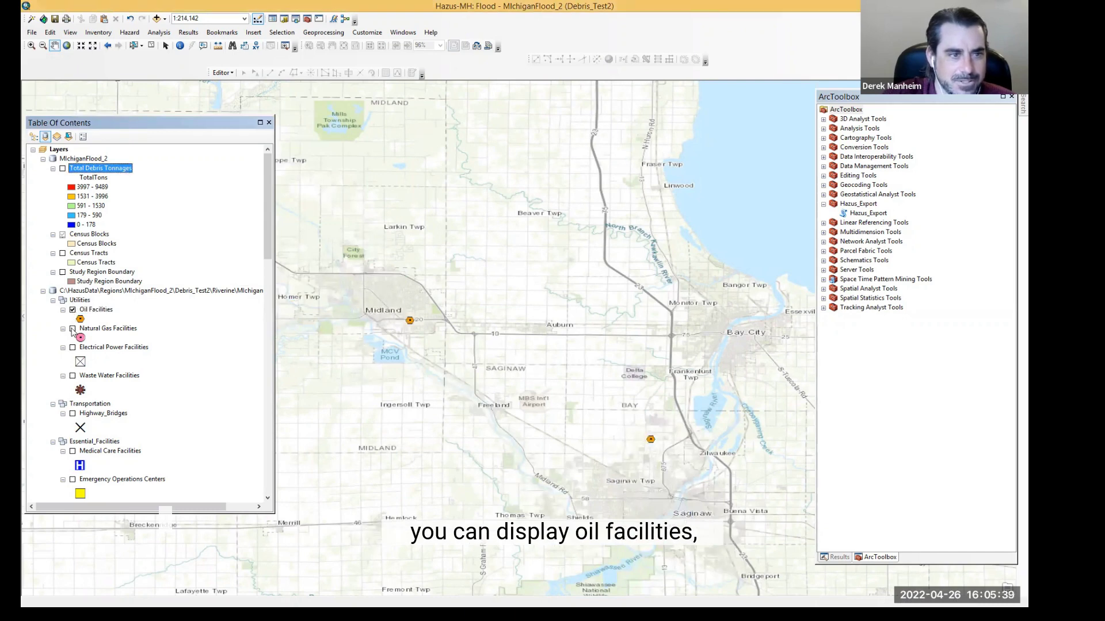
click(72, 328)
click(72, 348)
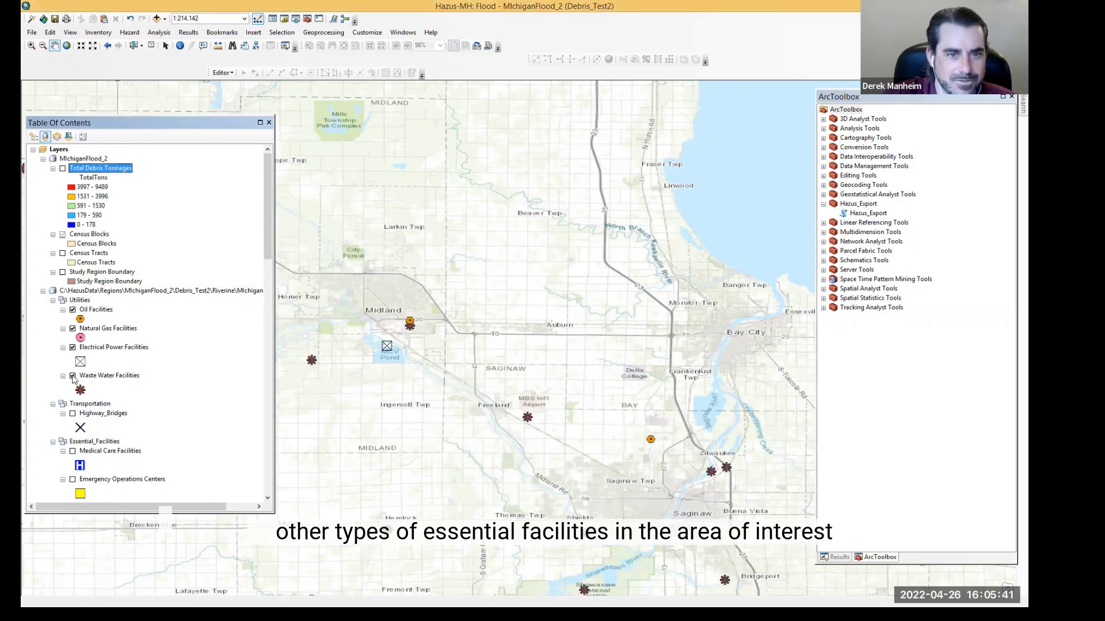
click(73, 378)
Step: Display the medical care facilities and fire stations layers among the essential facilities
scroll(81, 397, down, 1)
scroll(81, 397, down, 2)
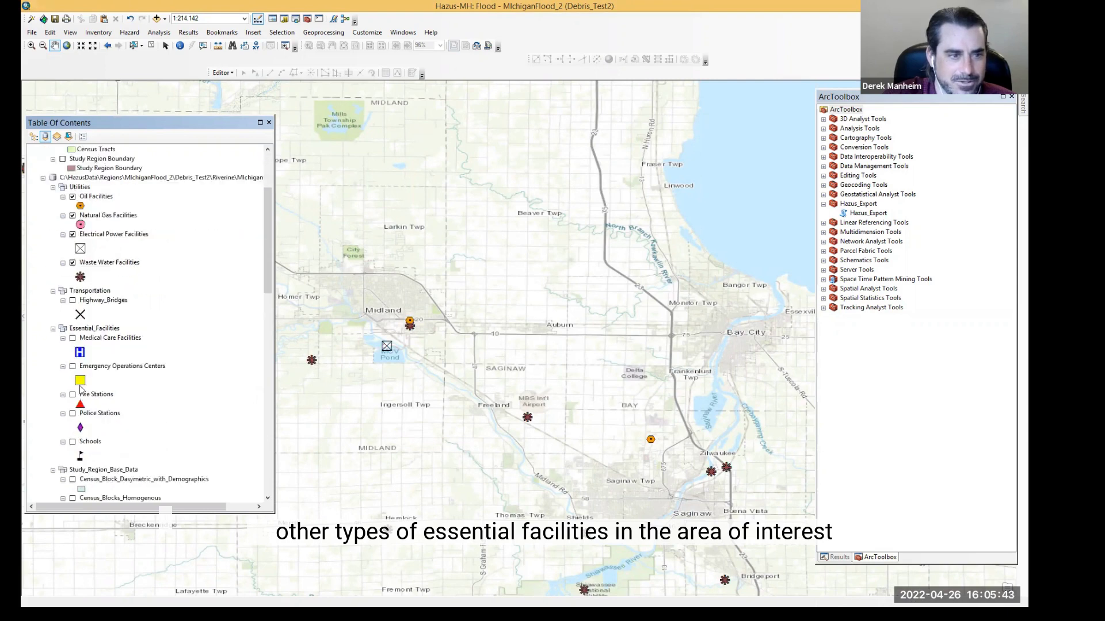
click(73, 338)
click(72, 395)
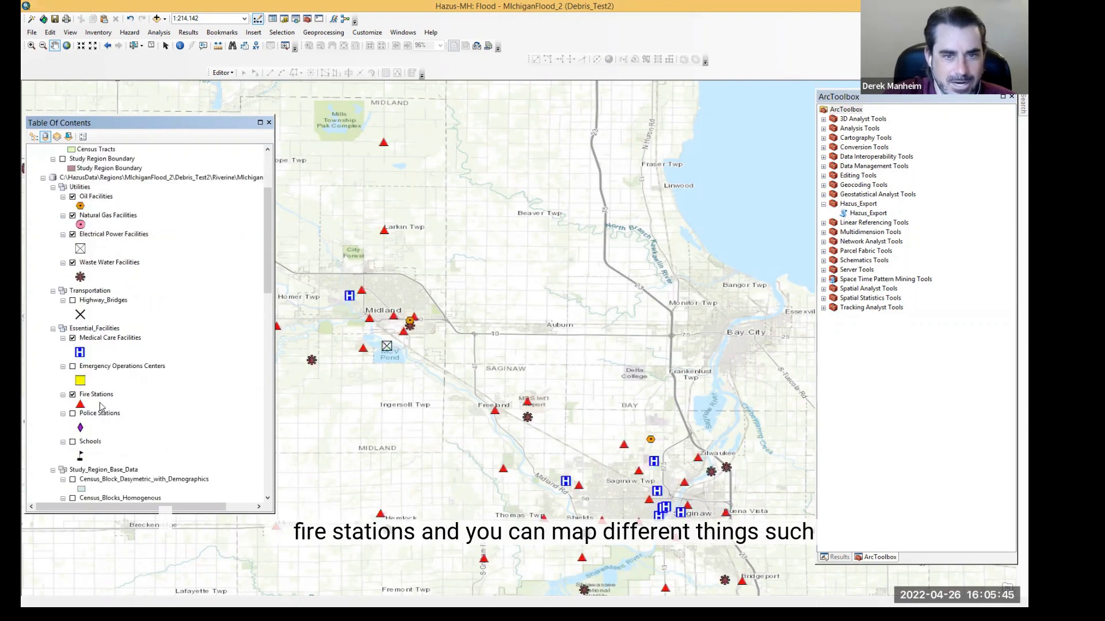
Step: Toggle the Total Losses layer on and off, then display the Debris (tons) layer
scroll(106, 405, down, 5)
scroll(106, 405, down, 1)
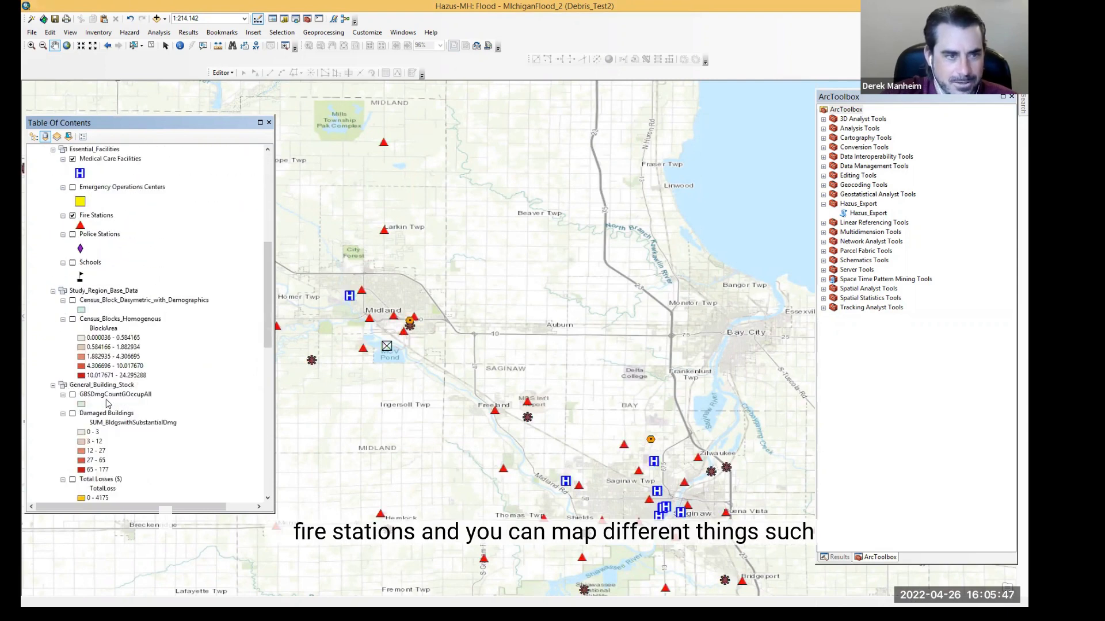
scroll(107, 404, down, 4)
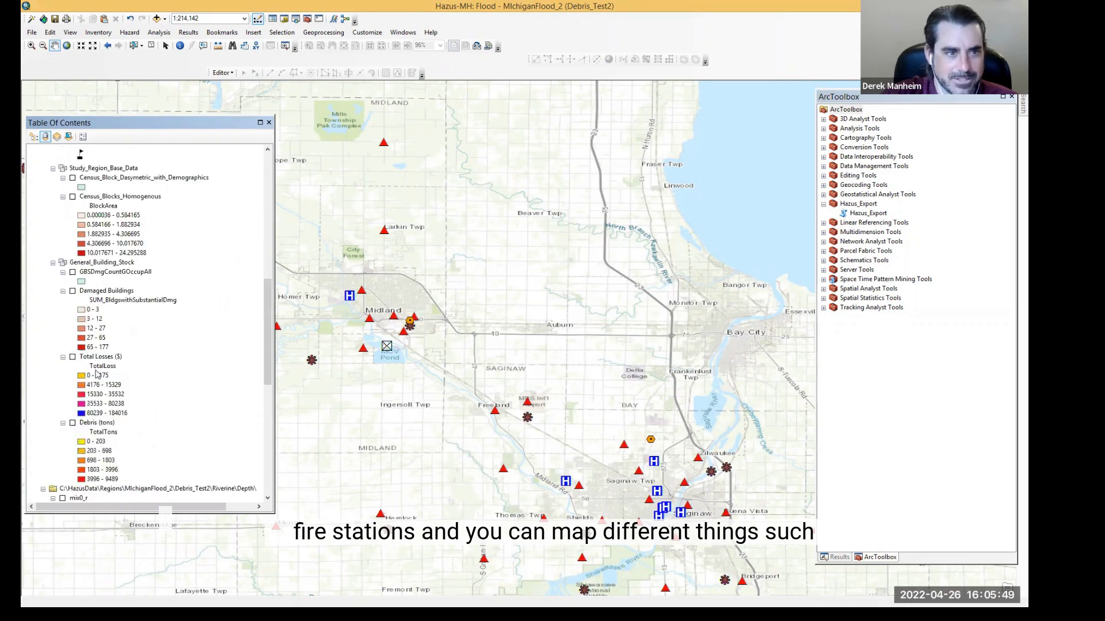
scroll(86, 362, down, 1)
click(73, 329)
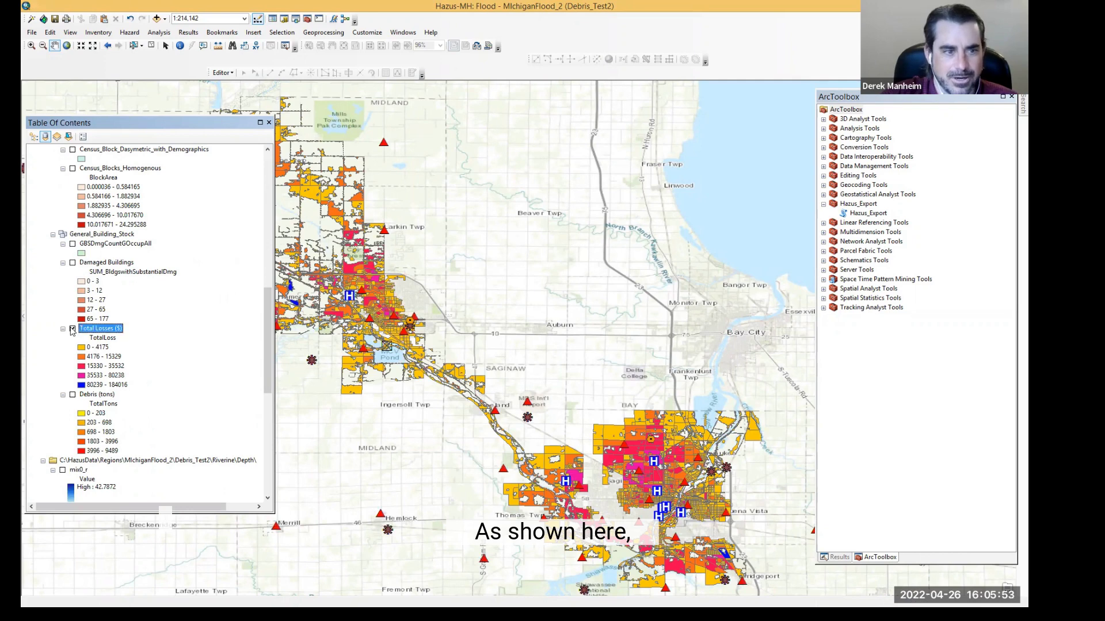
click(72, 328)
click(73, 394)
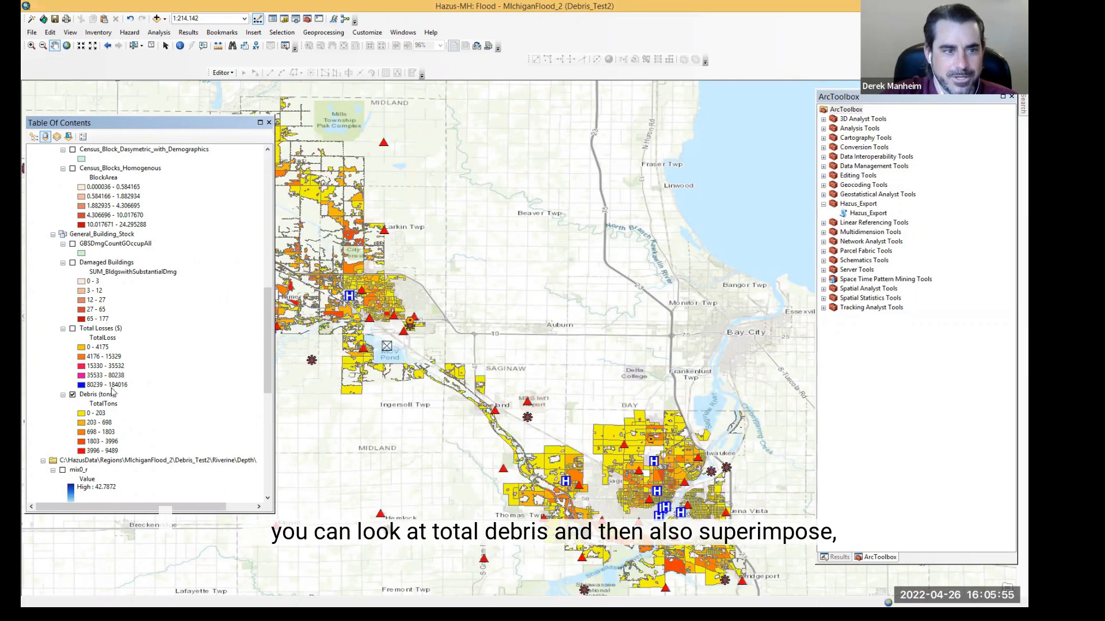
Step: Show the mio0_r flood depth grid over the debris layer and scroll through the remaining layers
scroll(102, 397, down, 3)
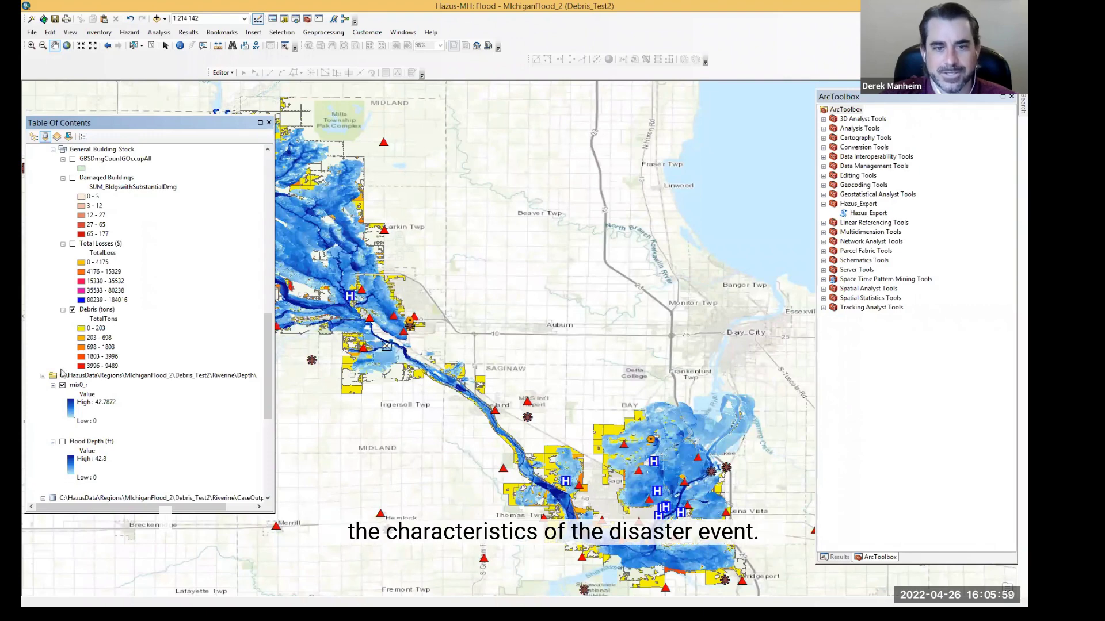
scroll(63, 380, down, 3)
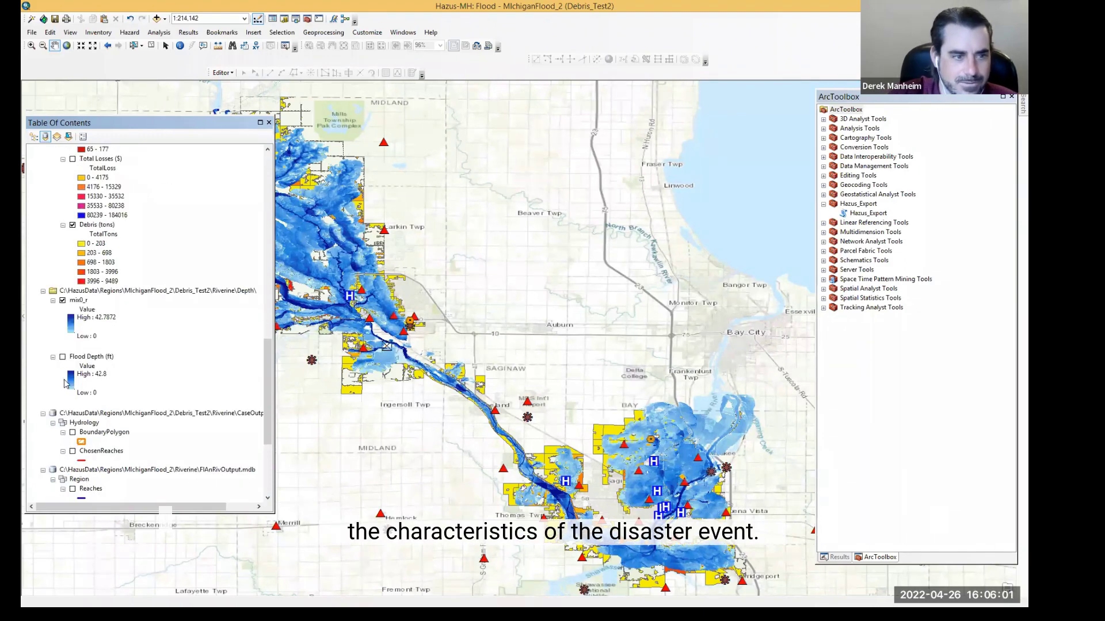
scroll(68, 383, up, 20)
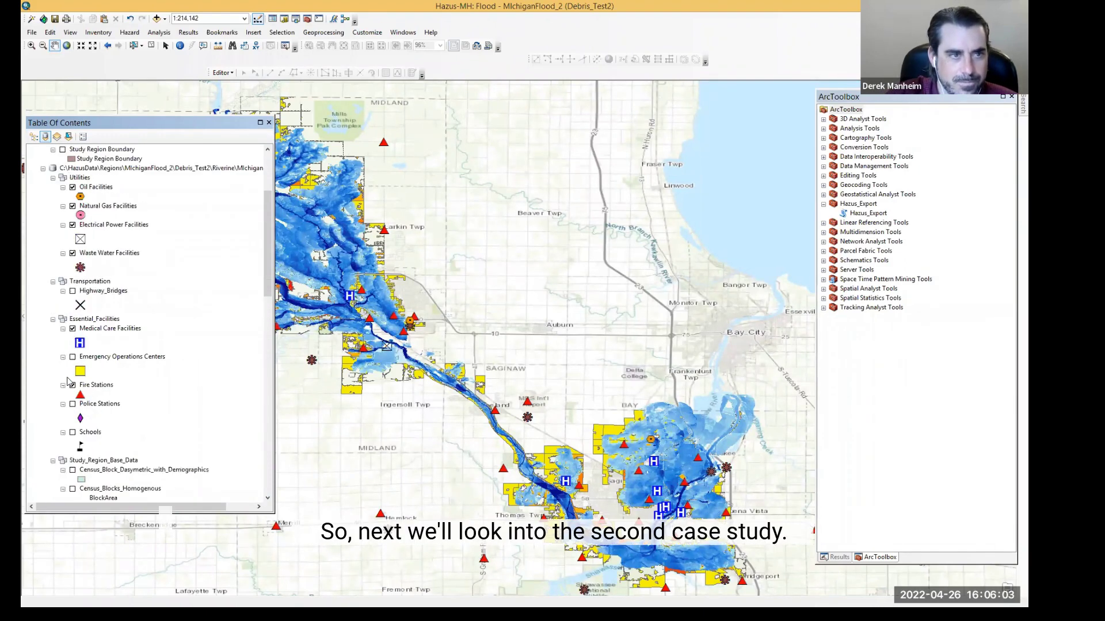
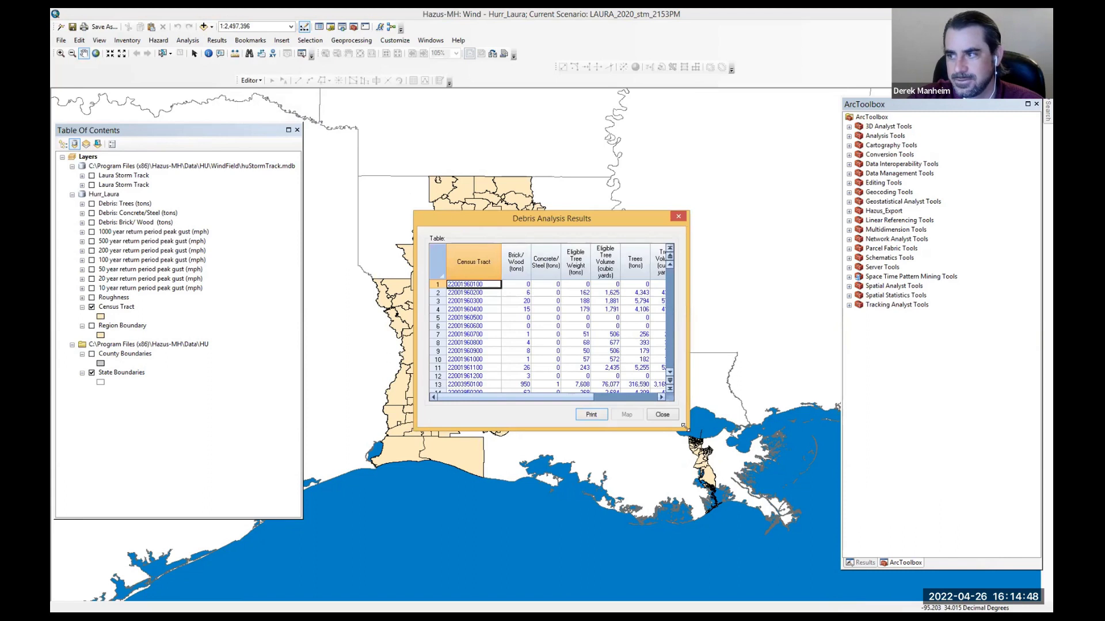
Step: Enlarge the Debris Analysis Results table, examine its brick/wood, concrete/steel and tree debris columns, then close it
drag(684, 427, 914, 518)
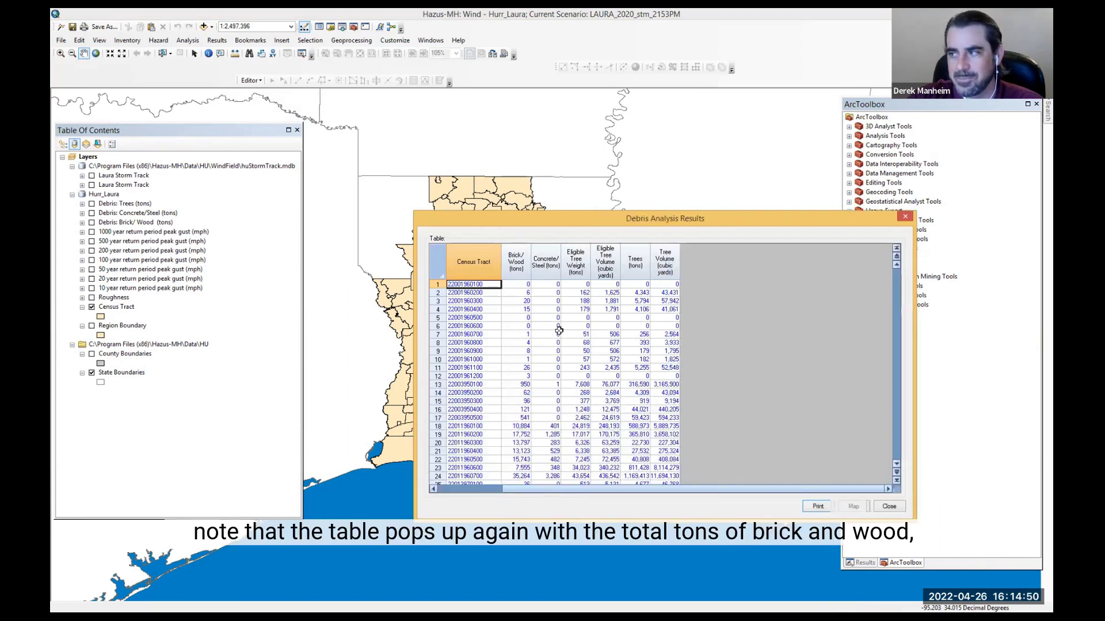
click(527, 267)
click(541, 263)
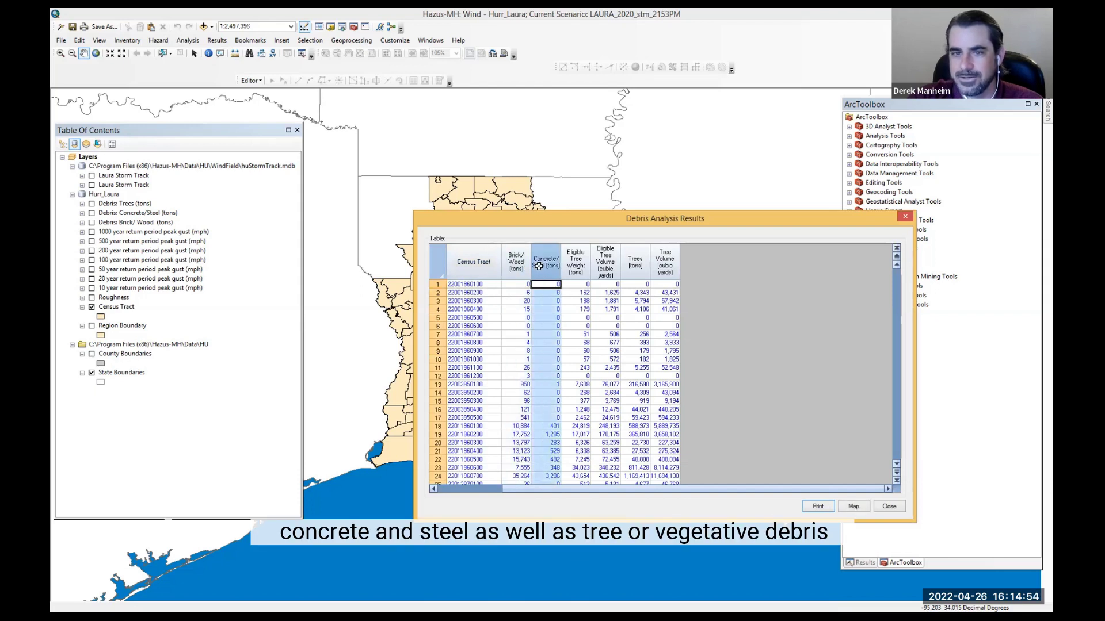
click(639, 265)
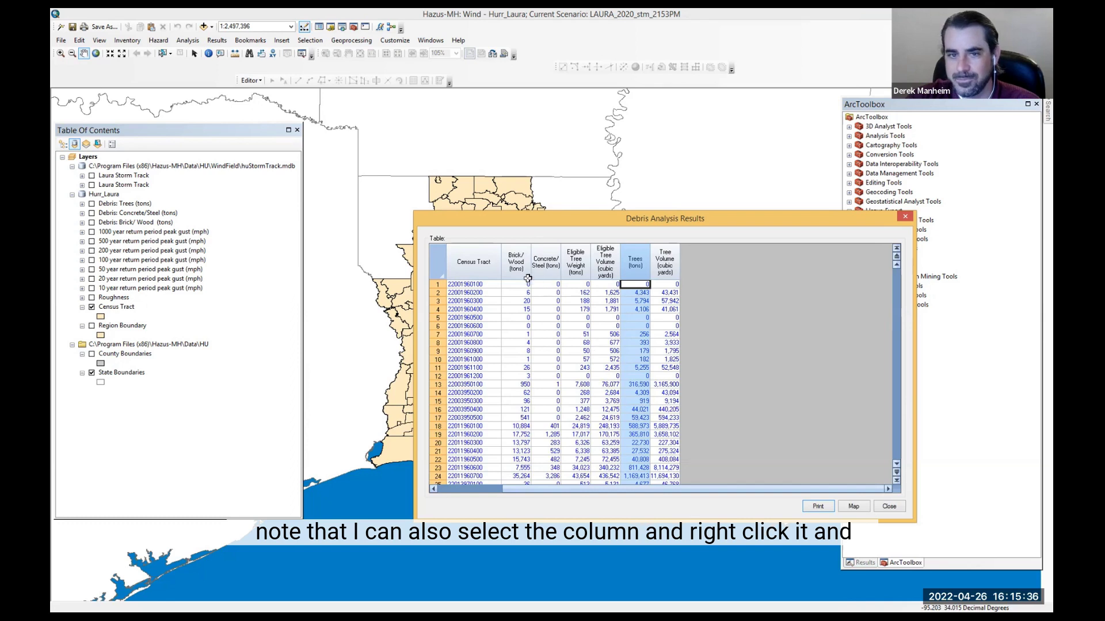
click(511, 260)
right_click(518, 309)
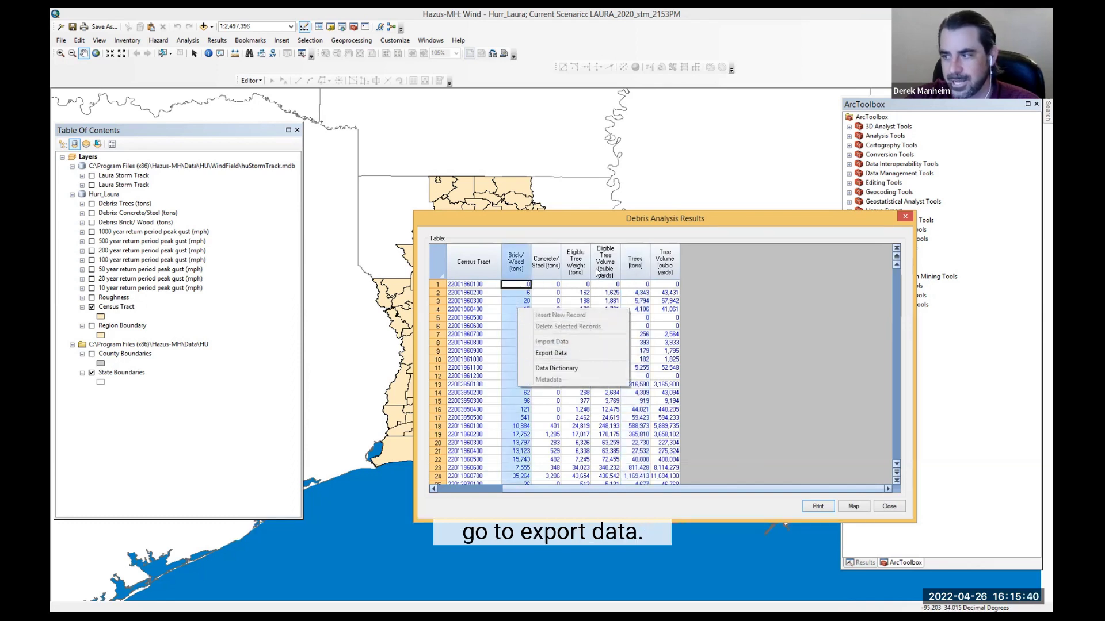
click(570, 230)
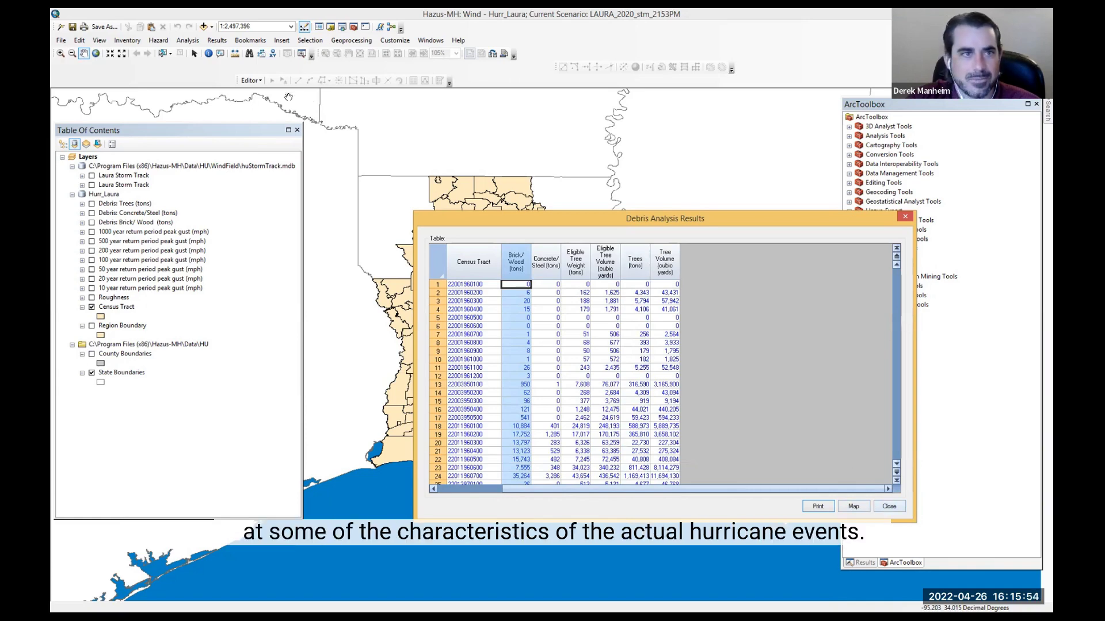
click(889, 507)
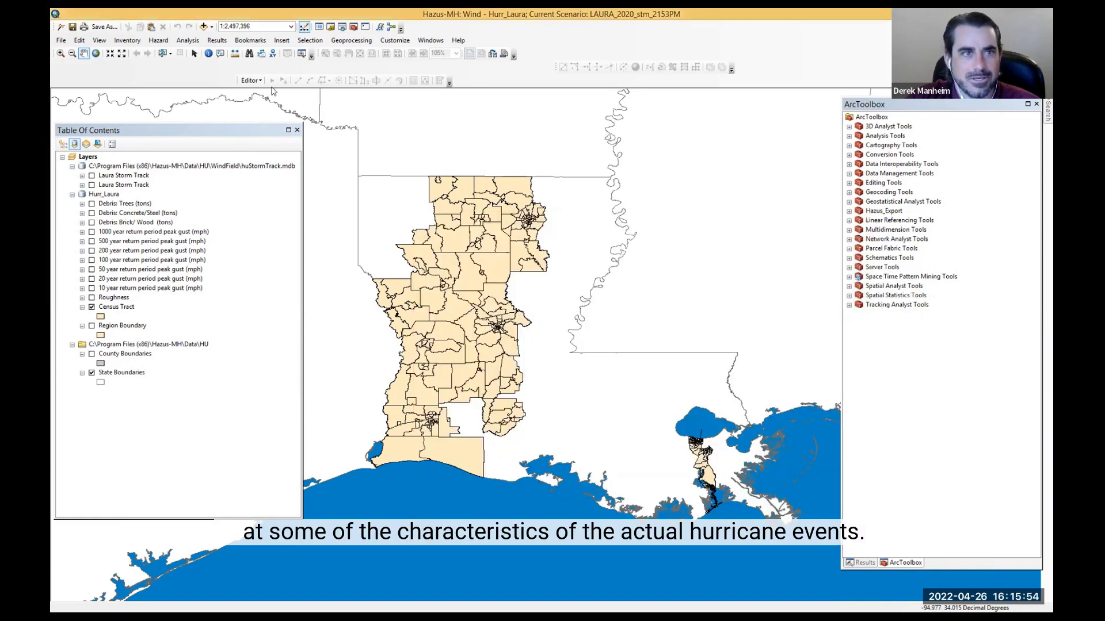
Step: Add the LAURA_2020_stm_2153PM storm track layer to the map from the results
click(217, 41)
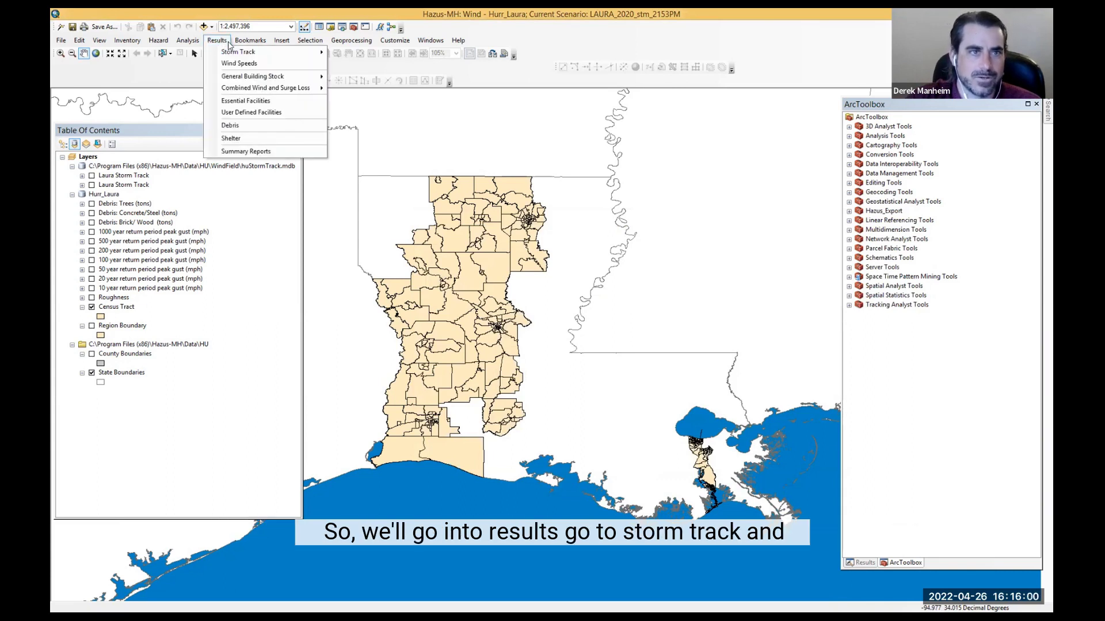
mouse_move(229, 53)
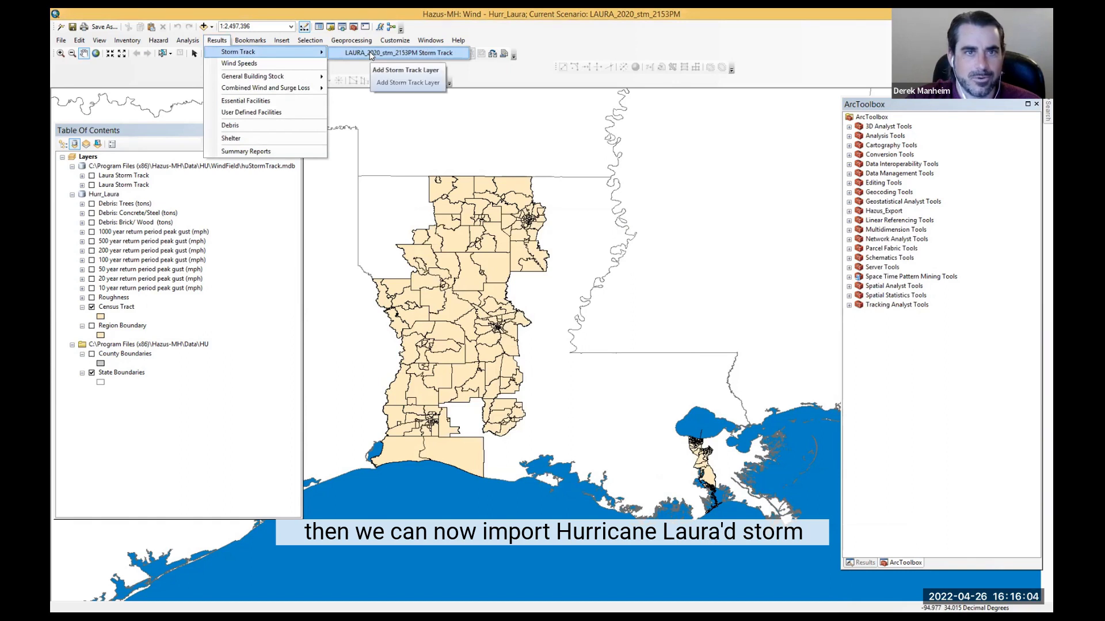
click(369, 51)
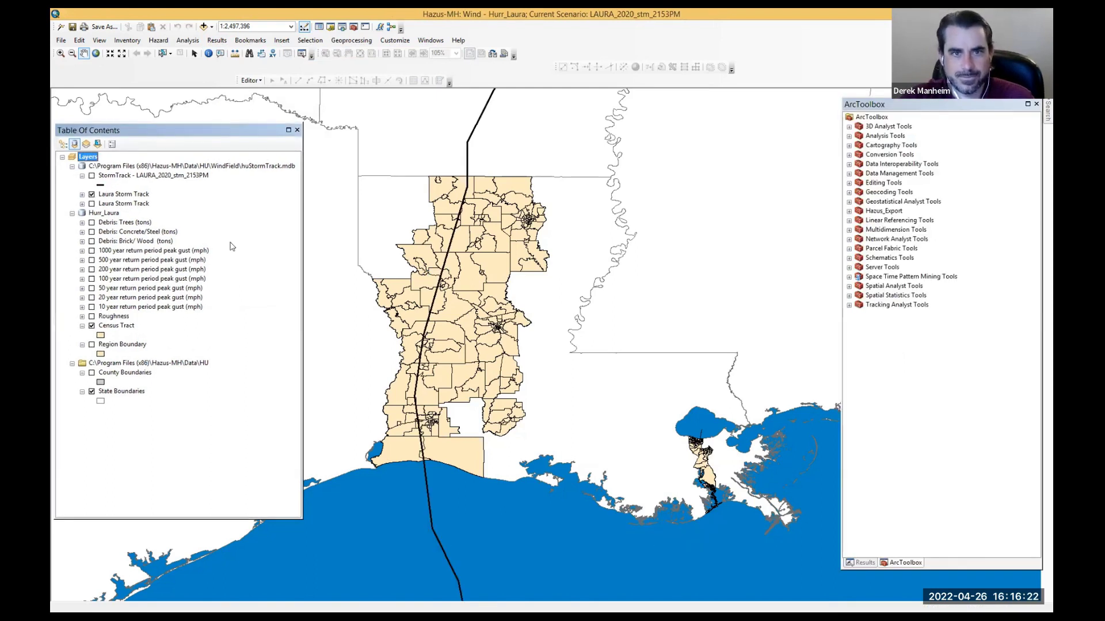
Step: Open the wind speeds by census tract results table, review it and close it
click(221, 43)
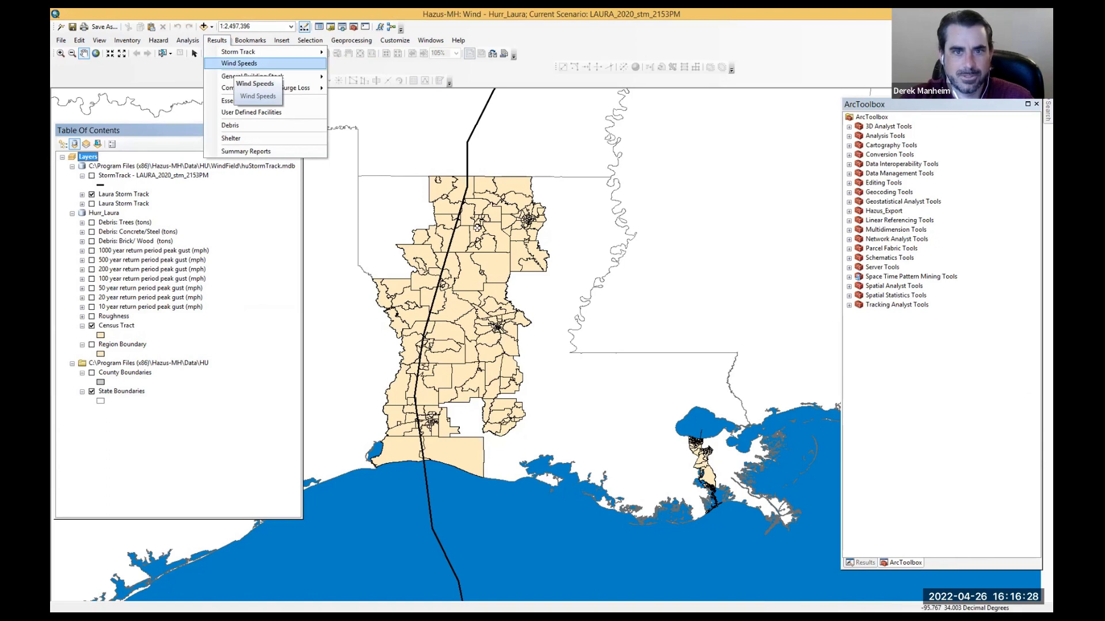
click(239, 64)
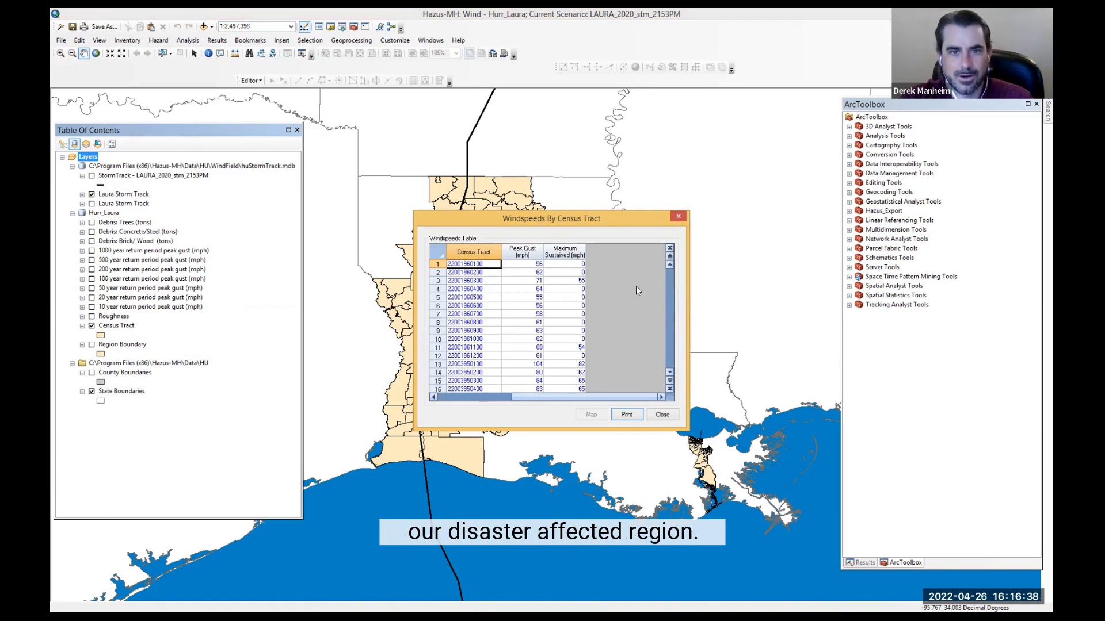
click(661, 414)
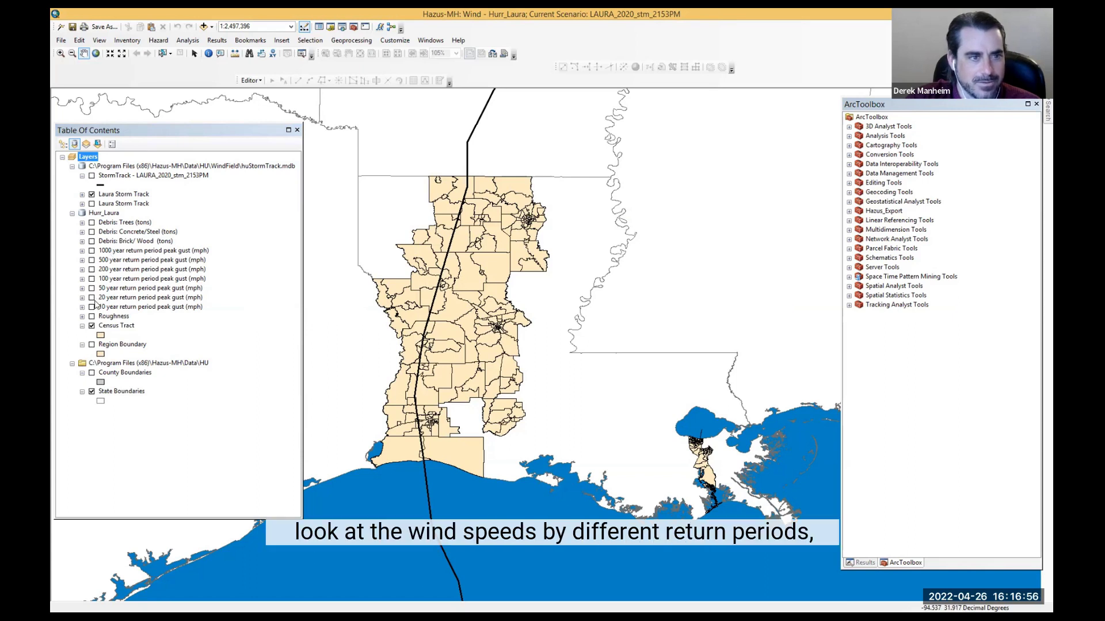
Step: Display the 1000, 500, 200, 100 and 50 year peak gust layers in turn, then hide them all again
click(91, 252)
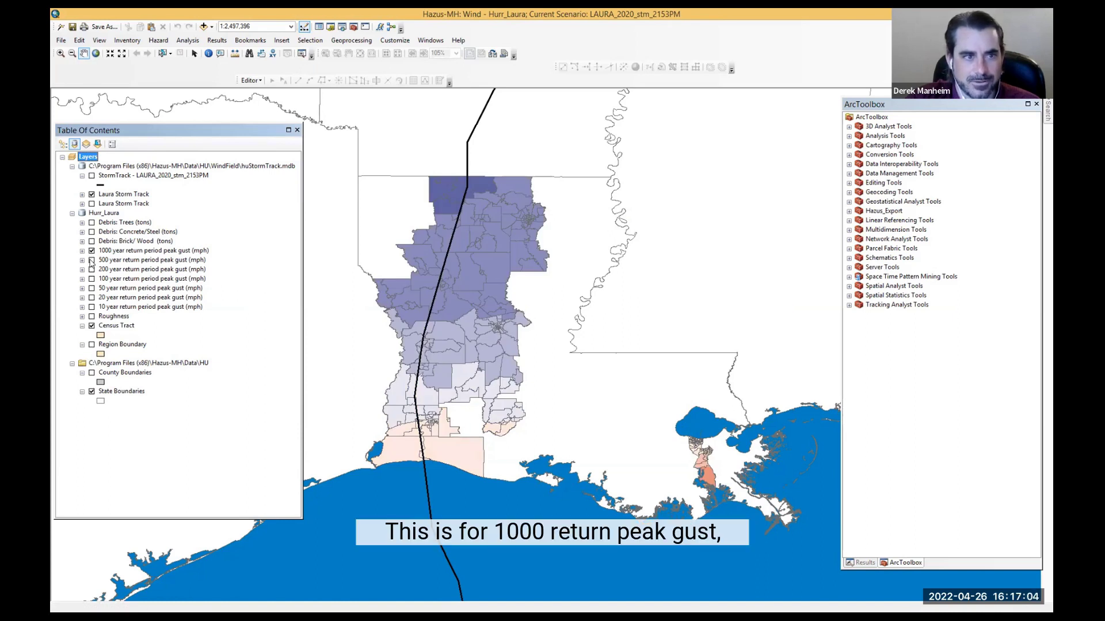
click(91, 260)
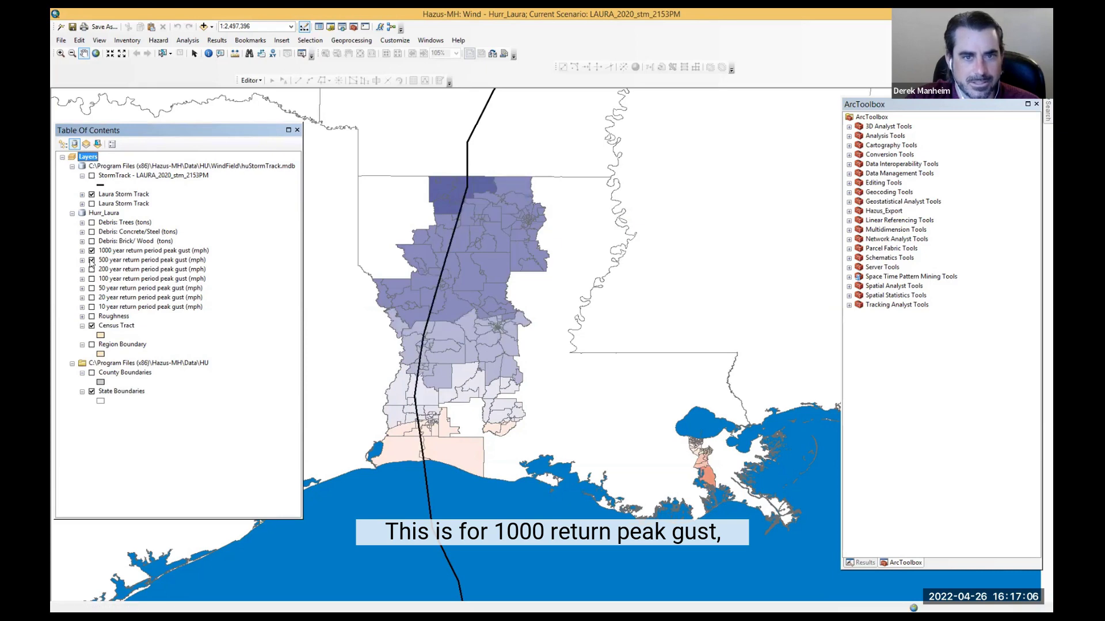
click(91, 269)
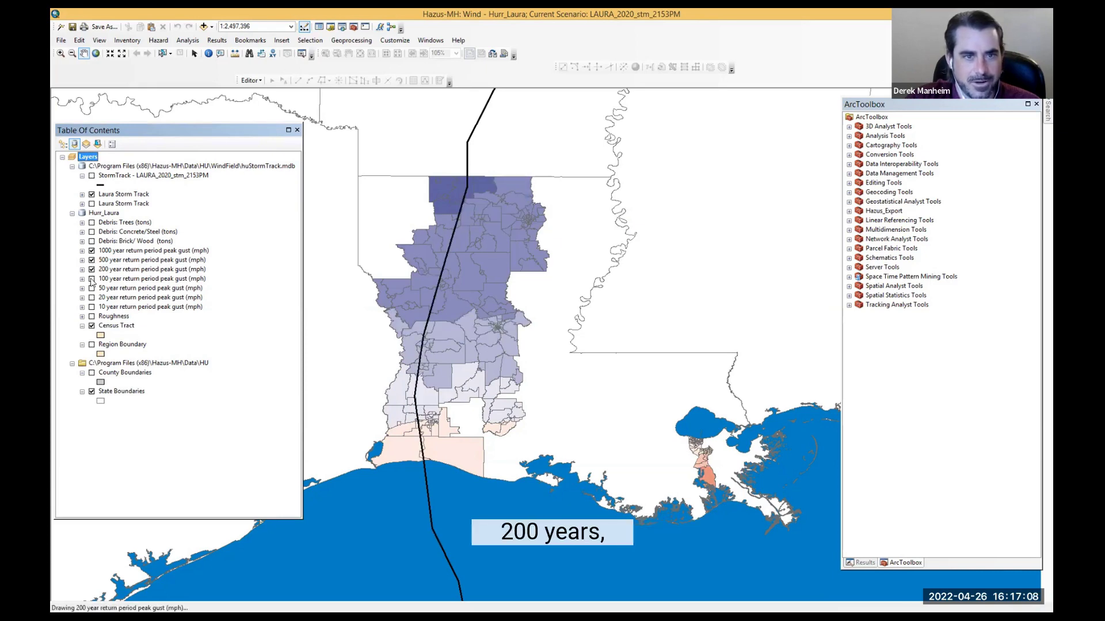
click(92, 279)
click(91, 288)
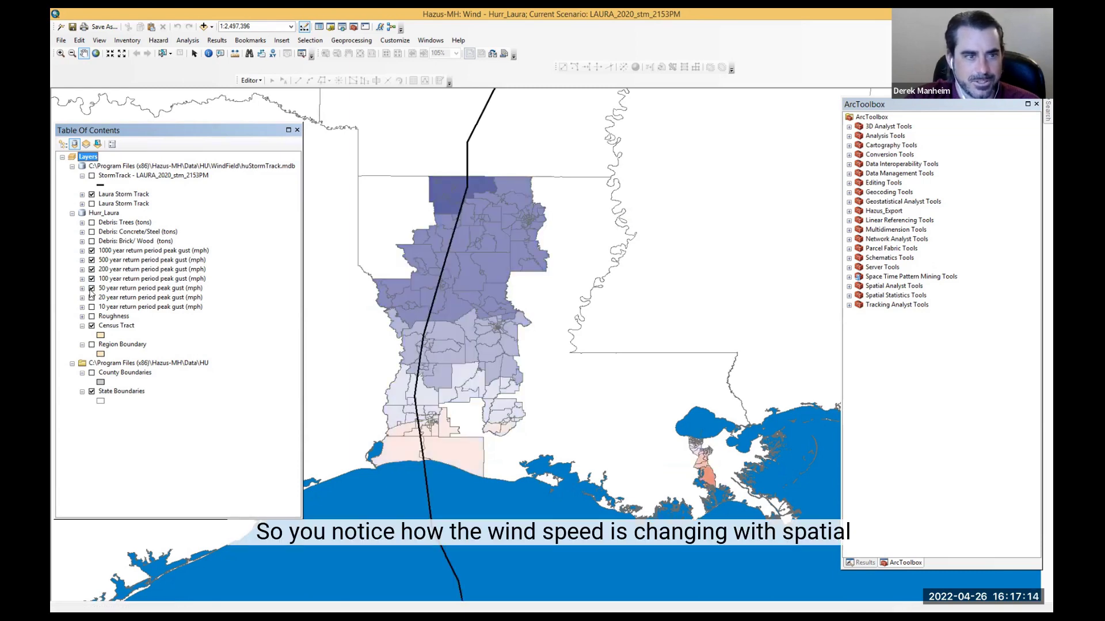
click(91, 288)
click(92, 278)
click(91, 269)
click(91, 260)
click(91, 250)
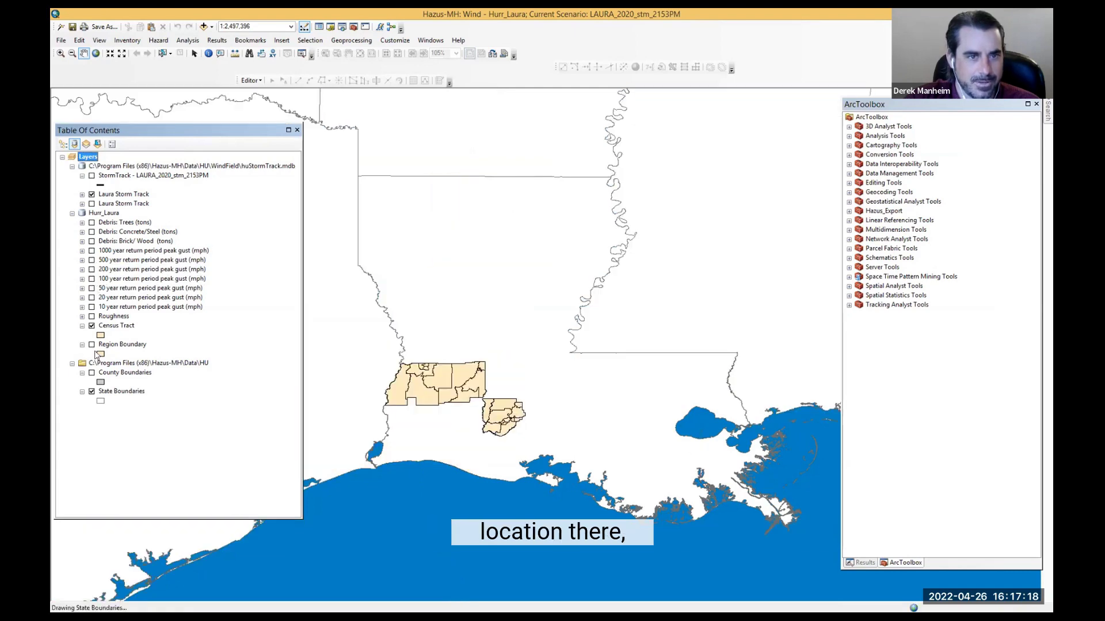
Step: Display the Roughness layer and expand it to show its surface roughness classes
click(92, 316)
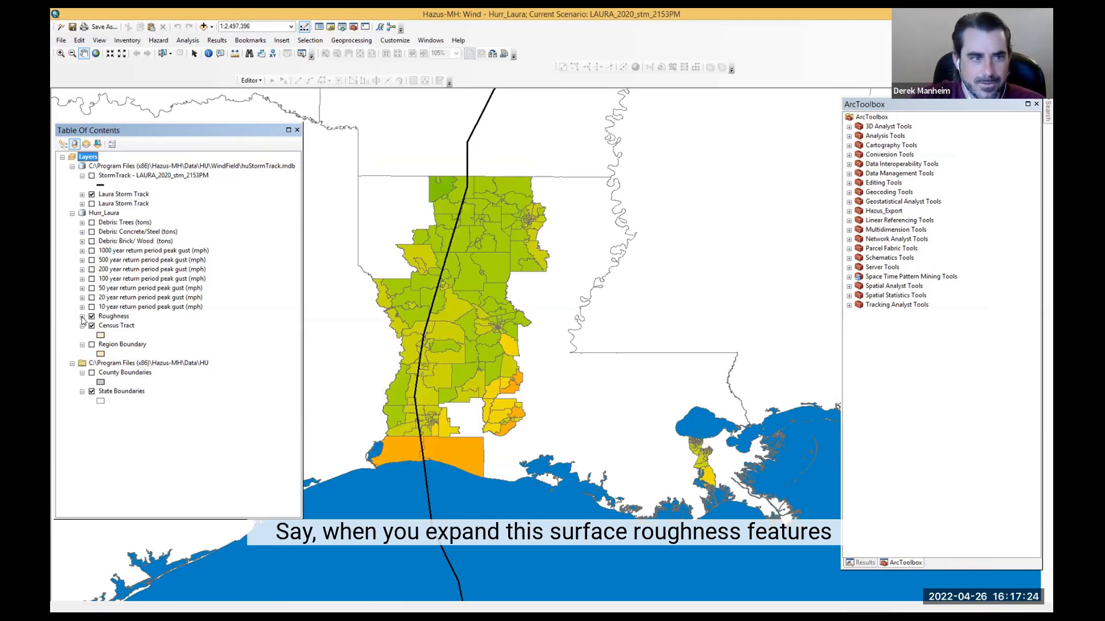
click(82, 317)
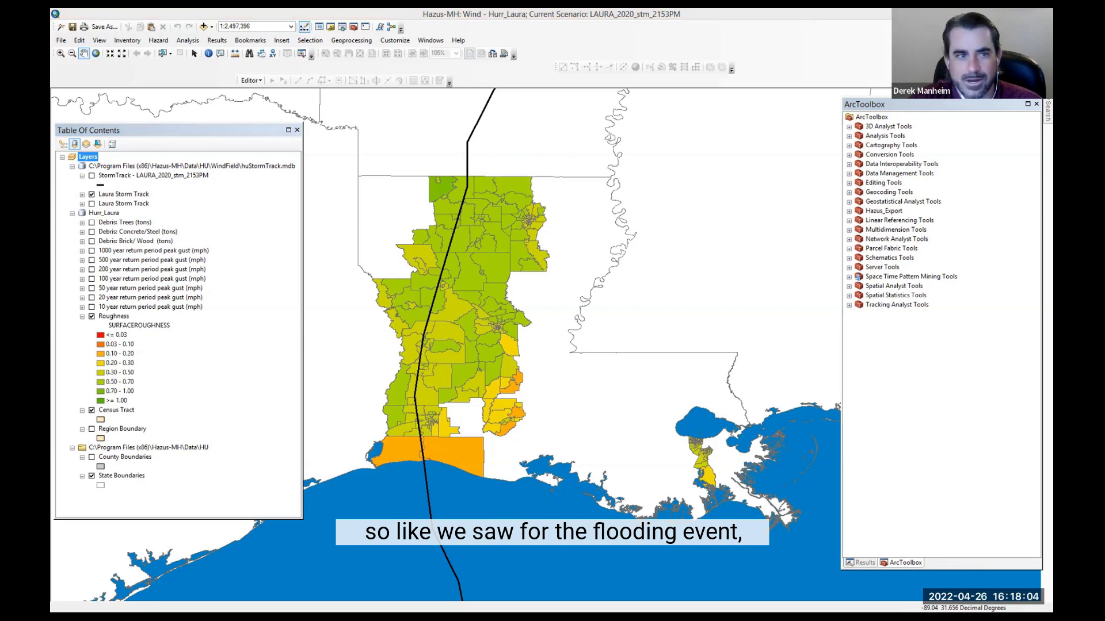
Step: Hide the Laura storm track and Roughness layers, and display and expand the Debris: Concrete/Steel layer
click(92, 195)
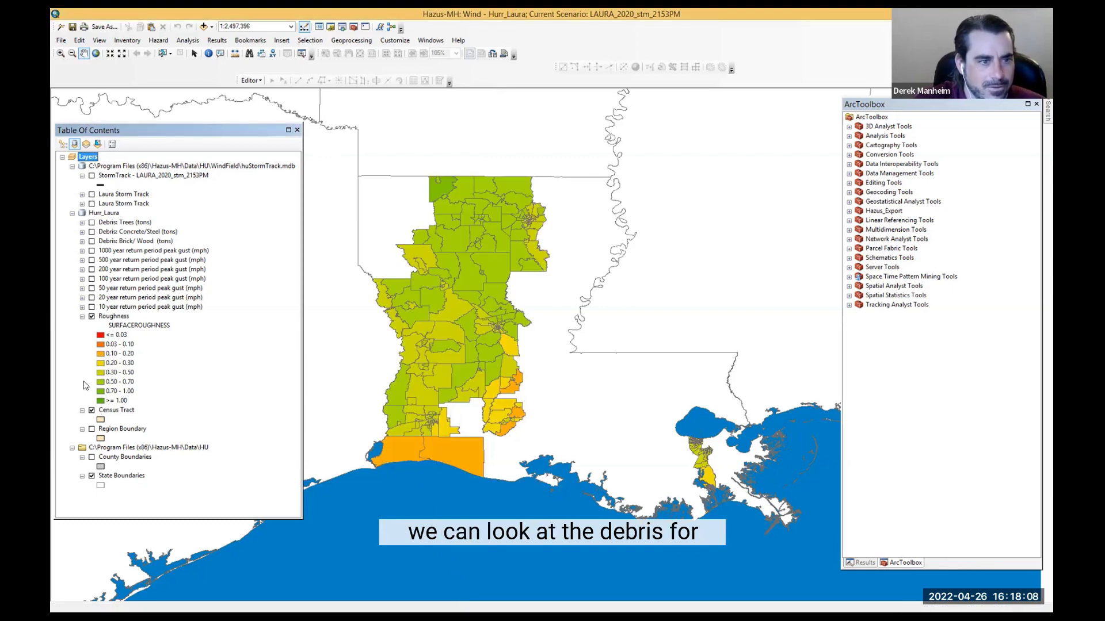
click(91, 316)
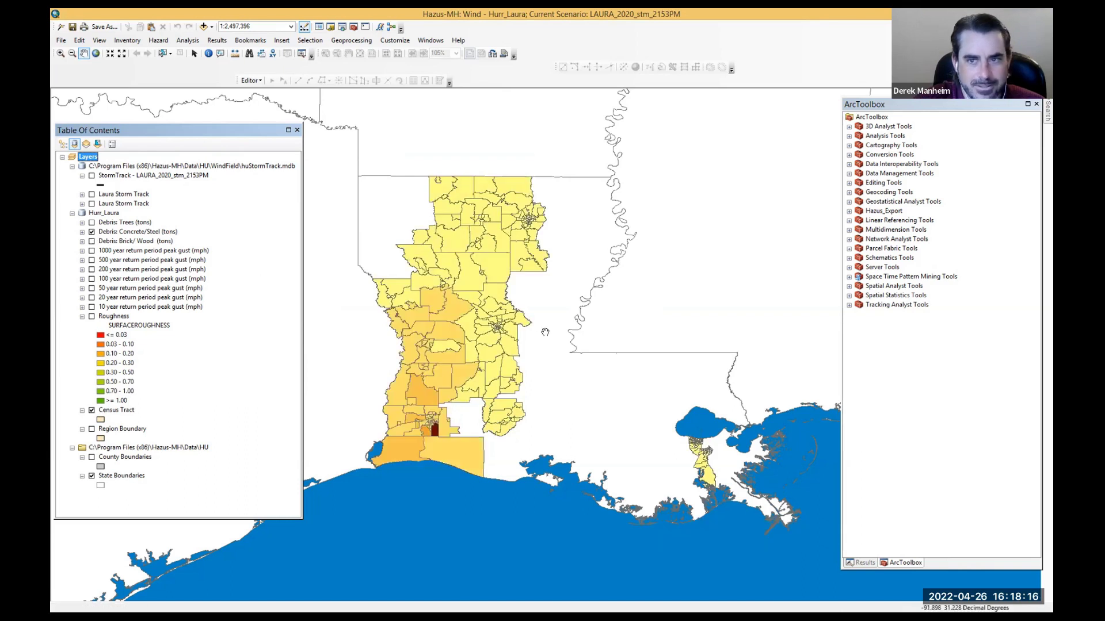
click(82, 232)
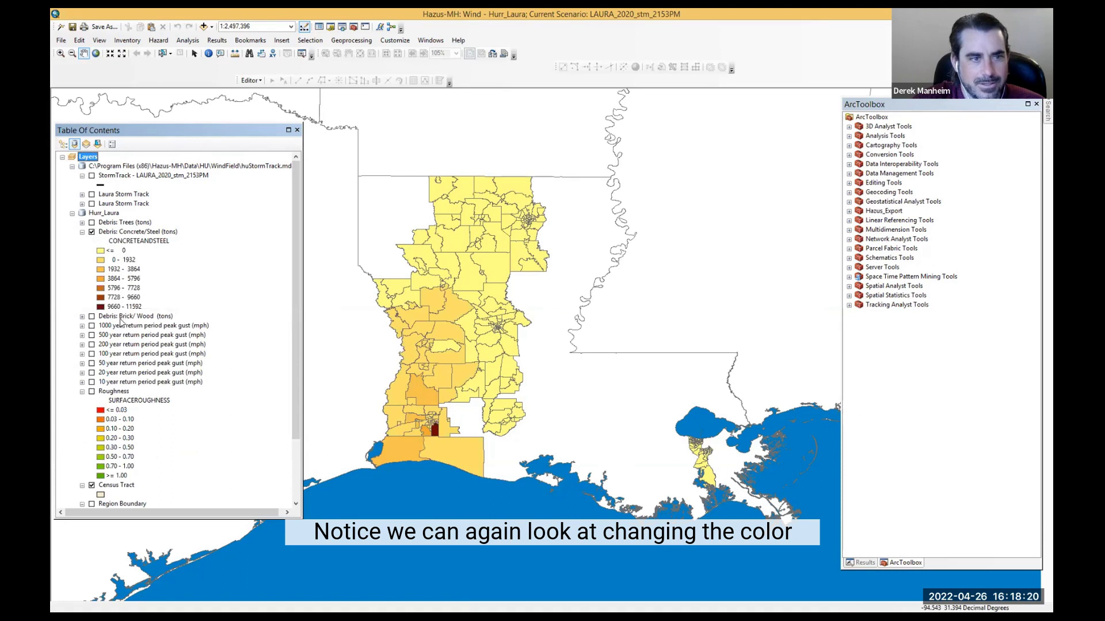
Step: Open the Debris: Concrete/Steel layer properties to review its symbology and general settings, then cancel
click(126, 230)
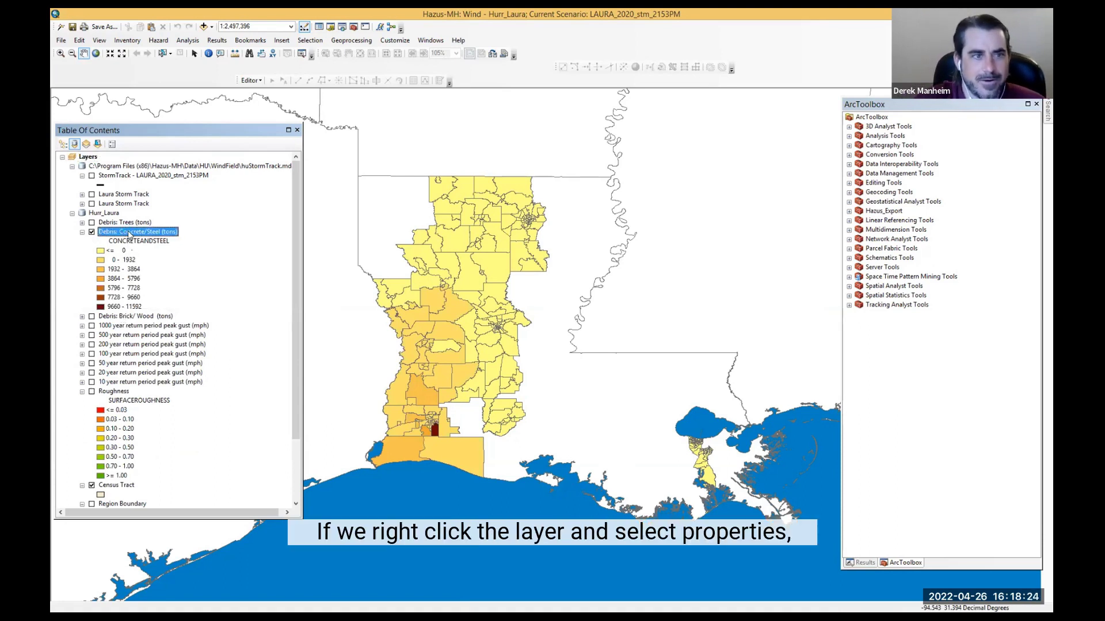
right_click(130, 232)
click(164, 449)
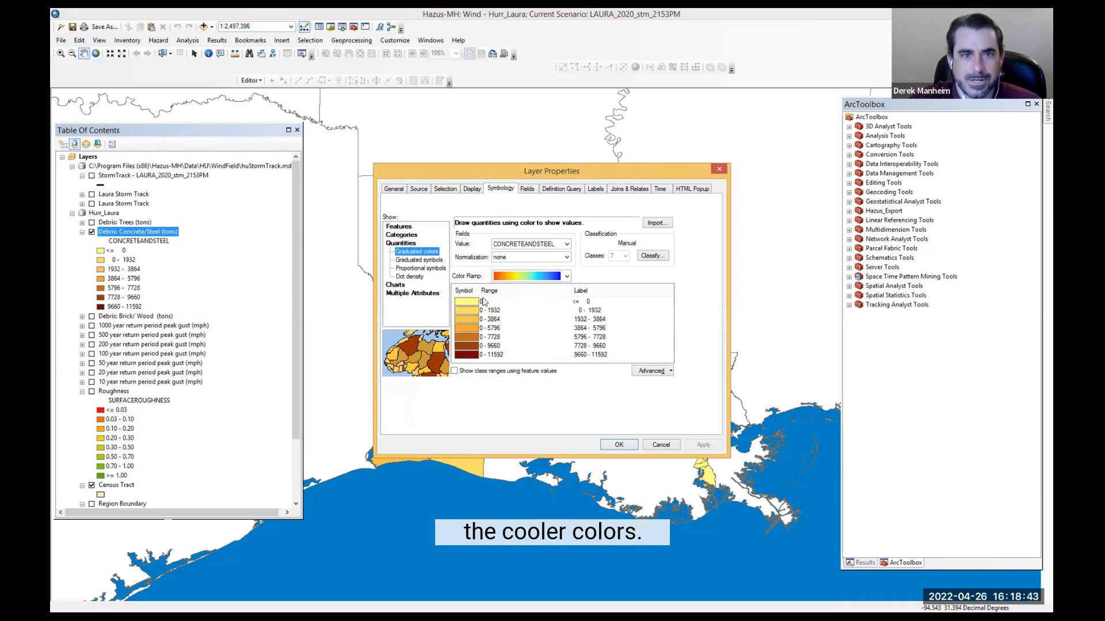
click(395, 189)
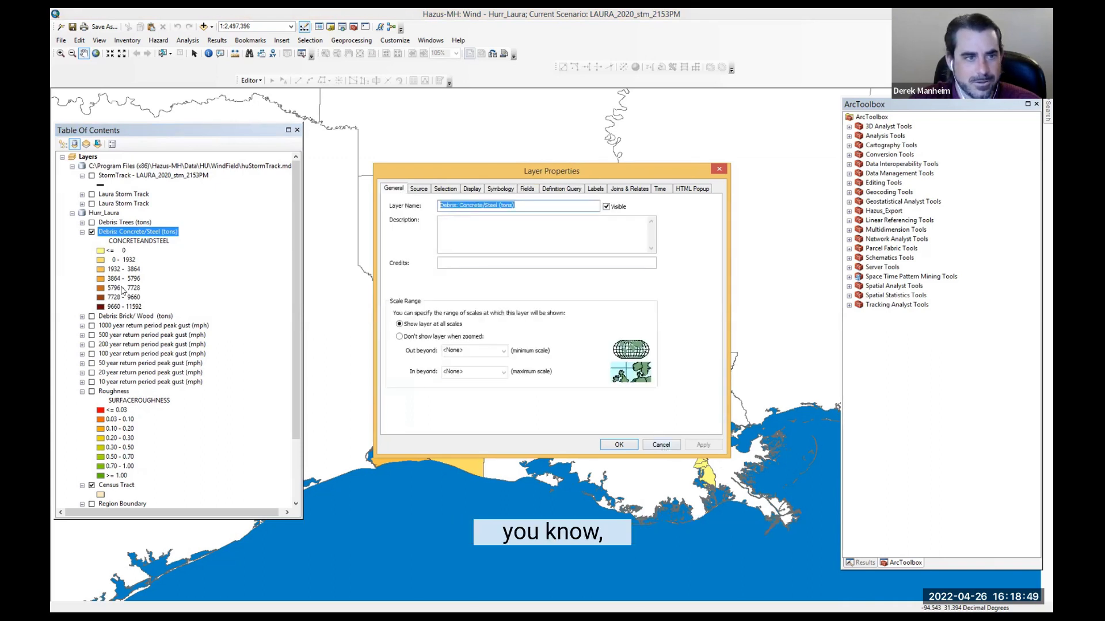
click(662, 446)
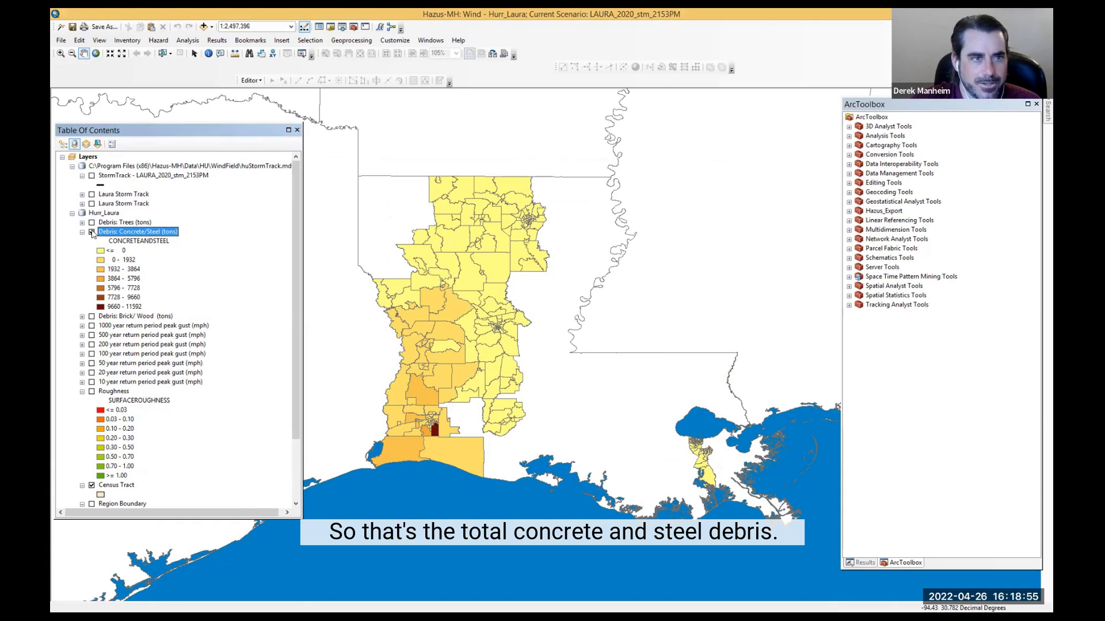
Step: Compare the Debris: Trees layer with the Debris: Concrete/Steel layer by toggling their visibility
click(92, 233)
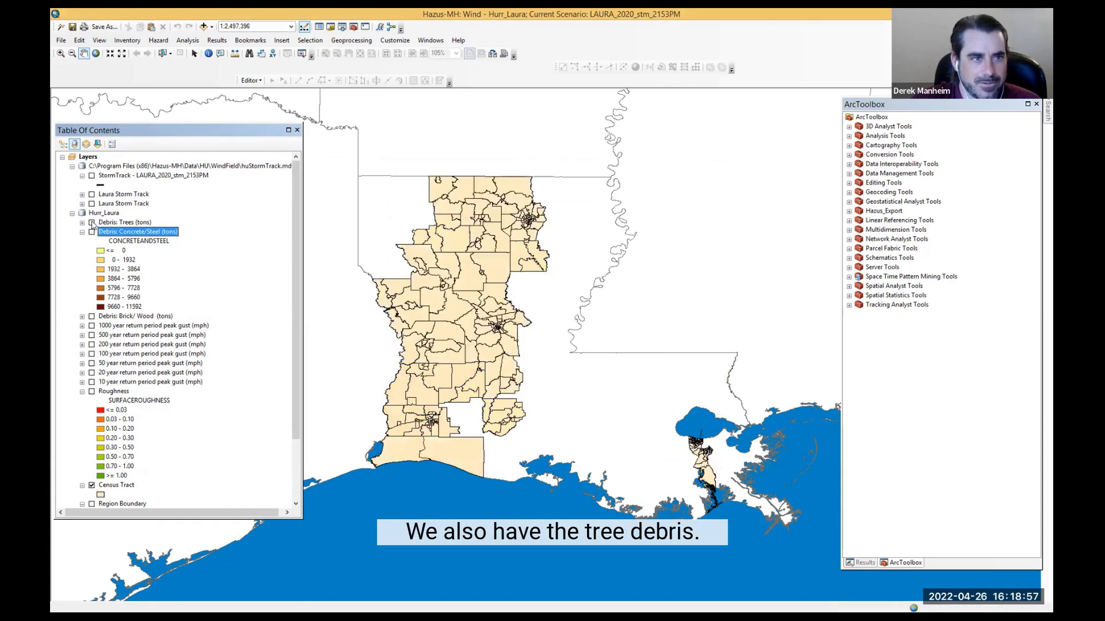
click(92, 222)
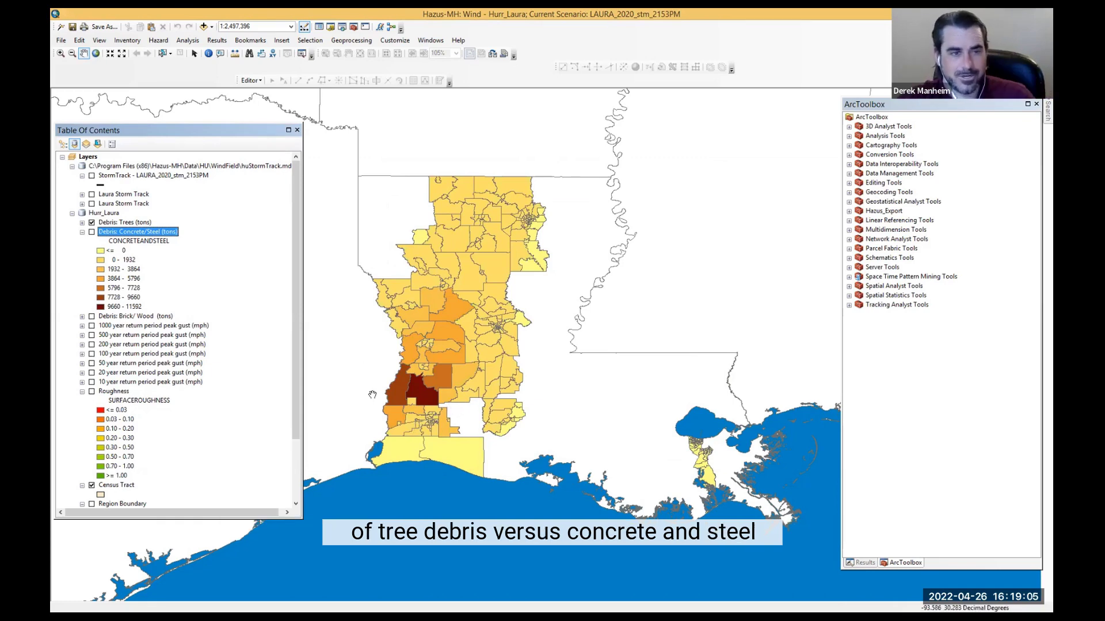
click(92, 232)
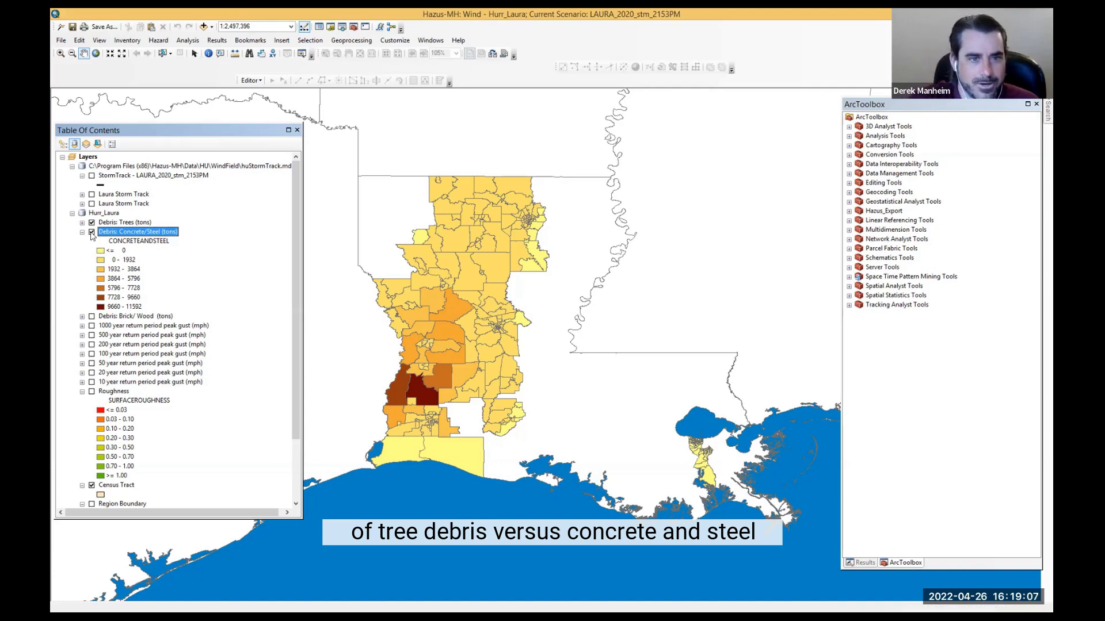
click(91, 233)
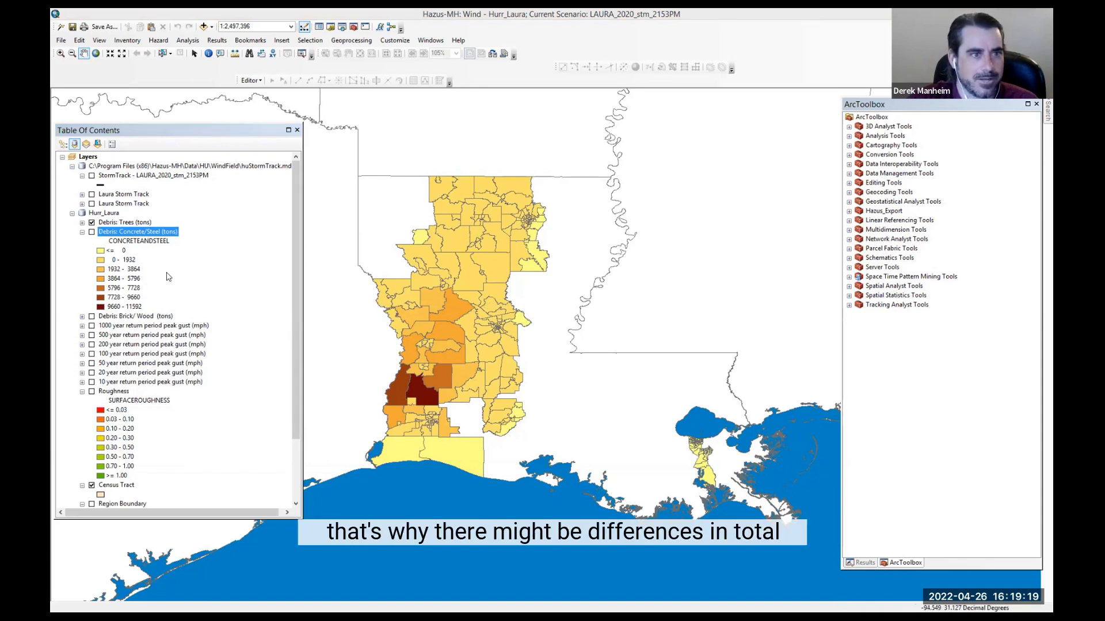
click(91, 233)
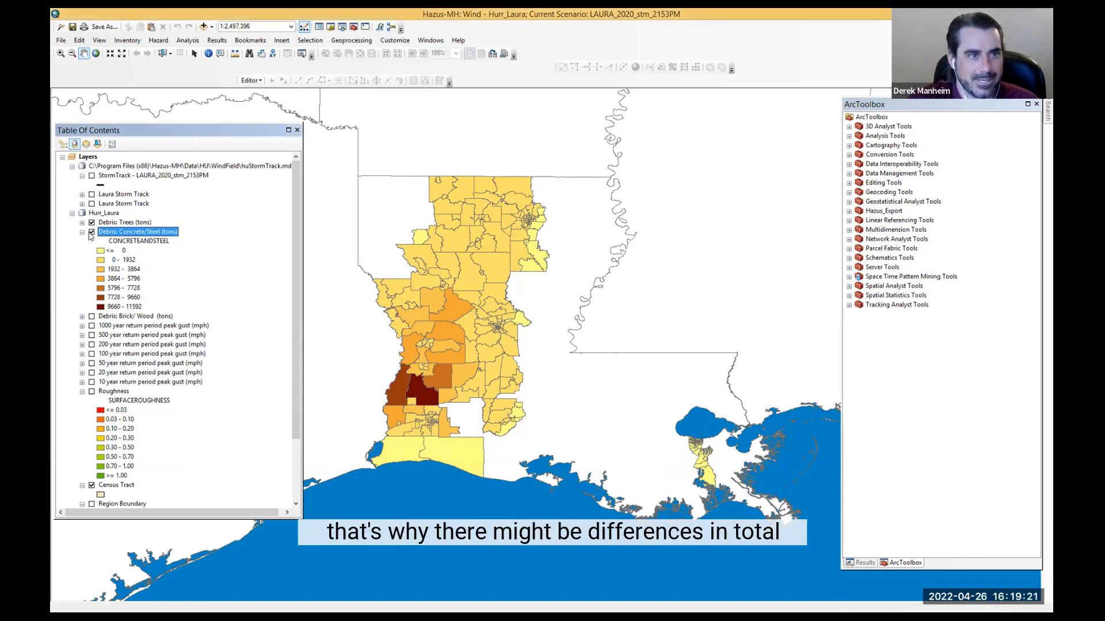
click(91, 223)
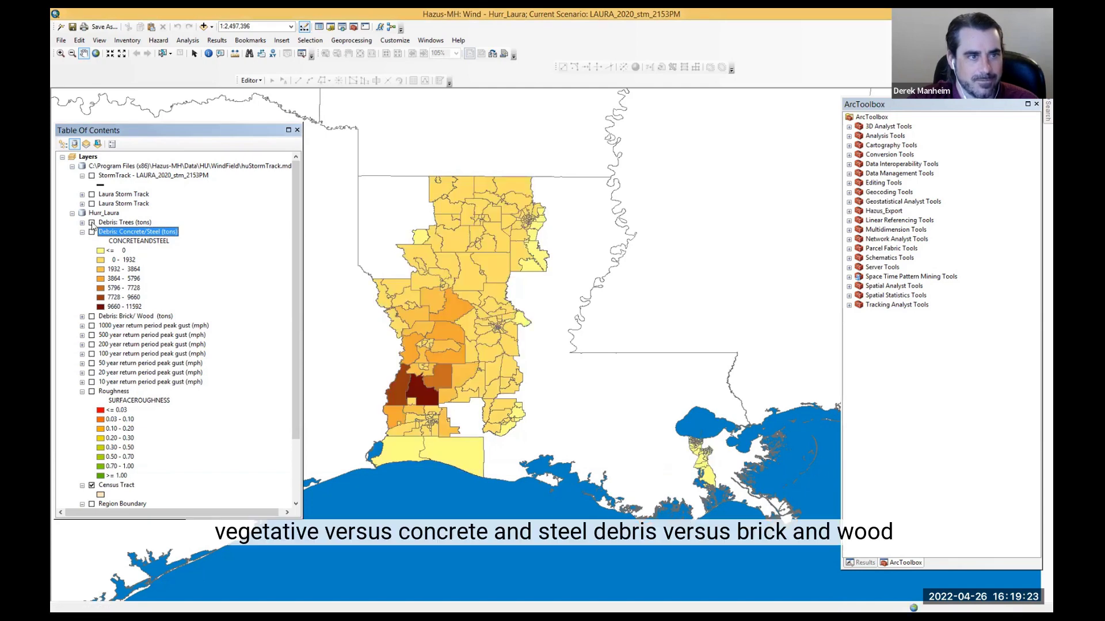
Step: Display the Debris: Brick/Wood layer and toggle the concrete/steel debris layer over it for comparison
click(91, 232)
click(92, 233)
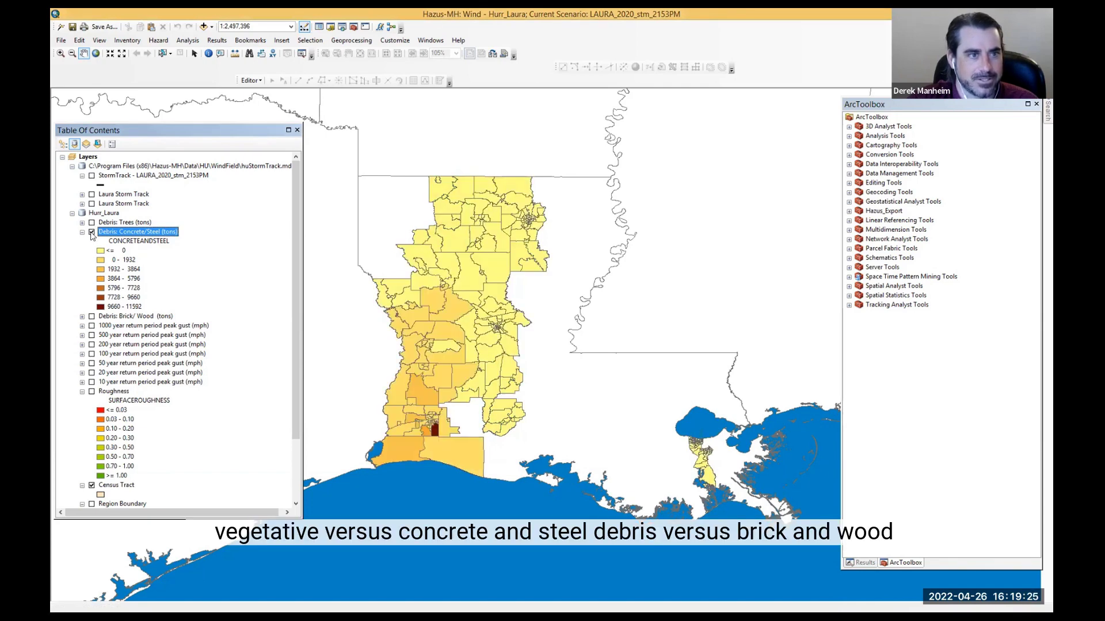
click(91, 233)
click(91, 316)
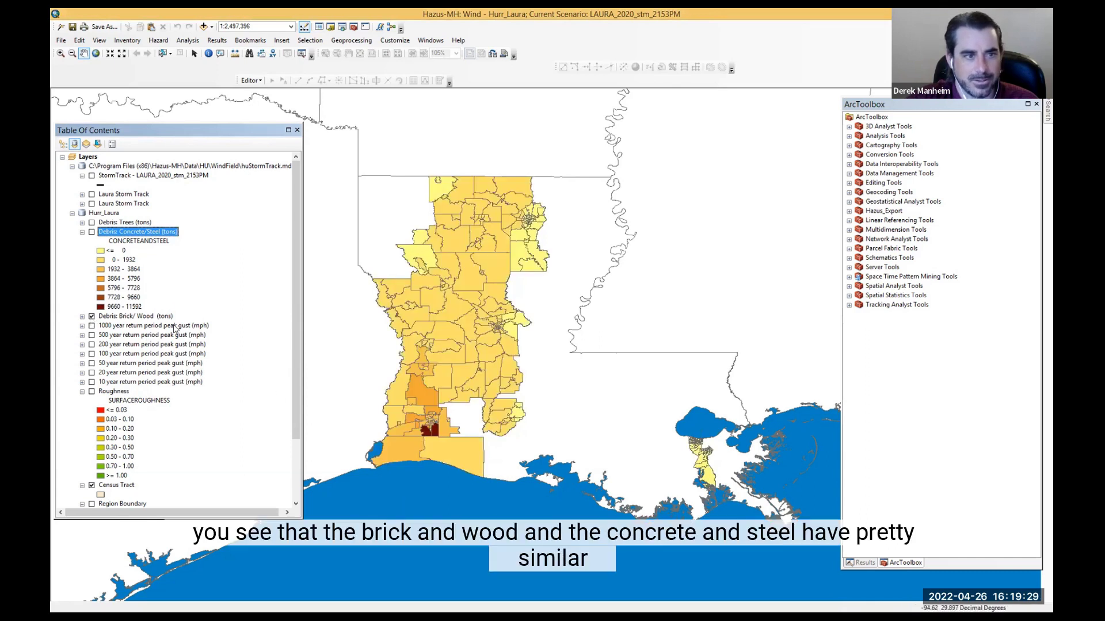
click(91, 232)
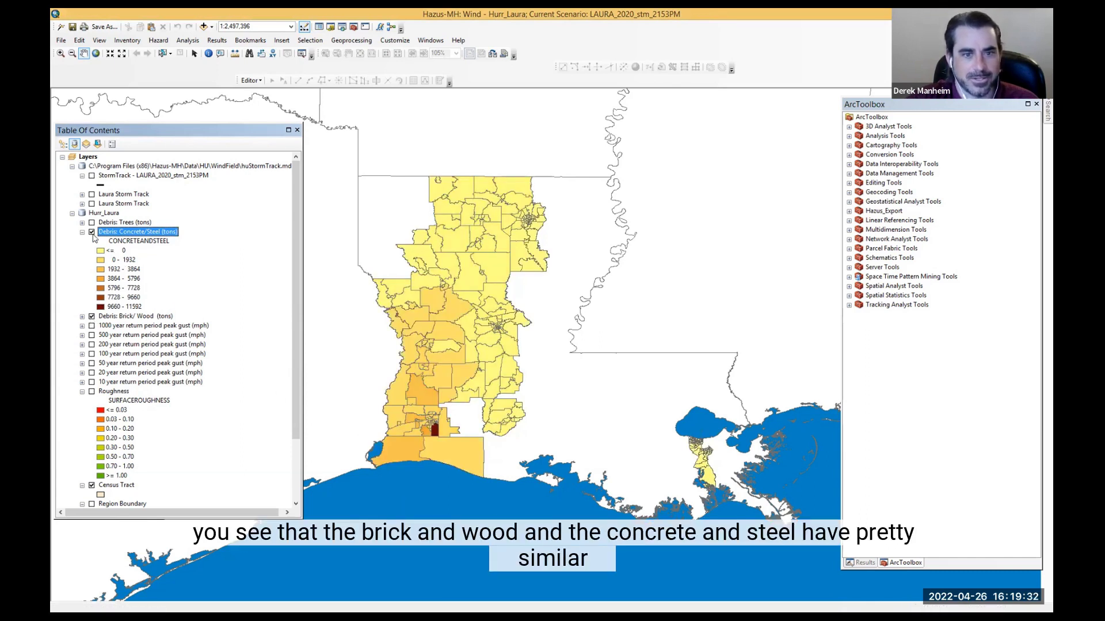
Step: Hide the Debris: Brick/Wood layer and switch the map display to layout view, selecting the legend
click(91, 316)
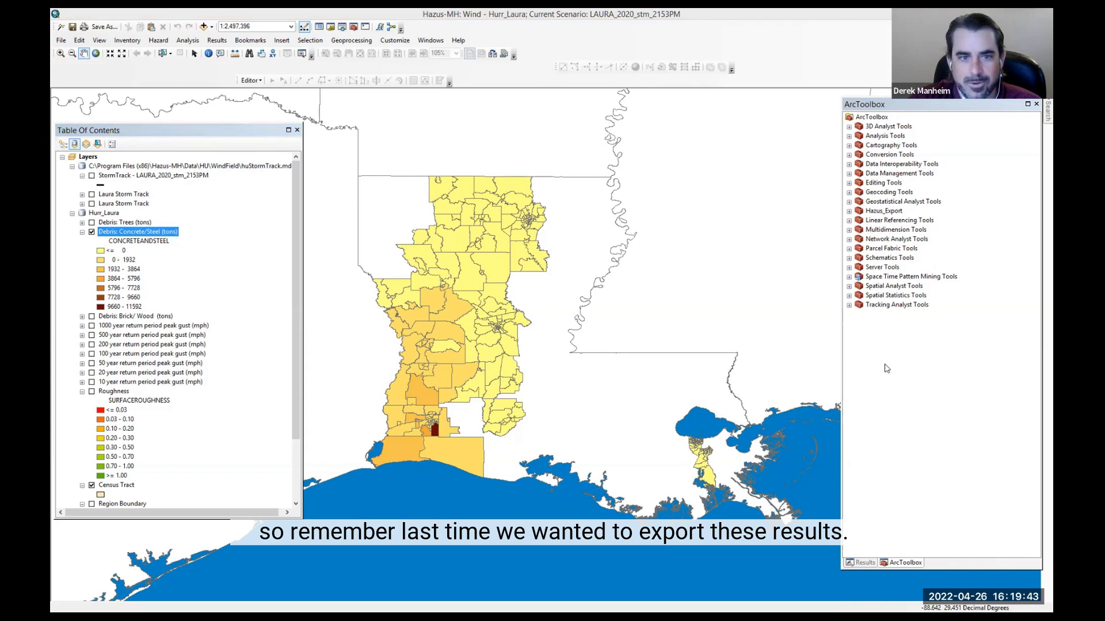
click(99, 40)
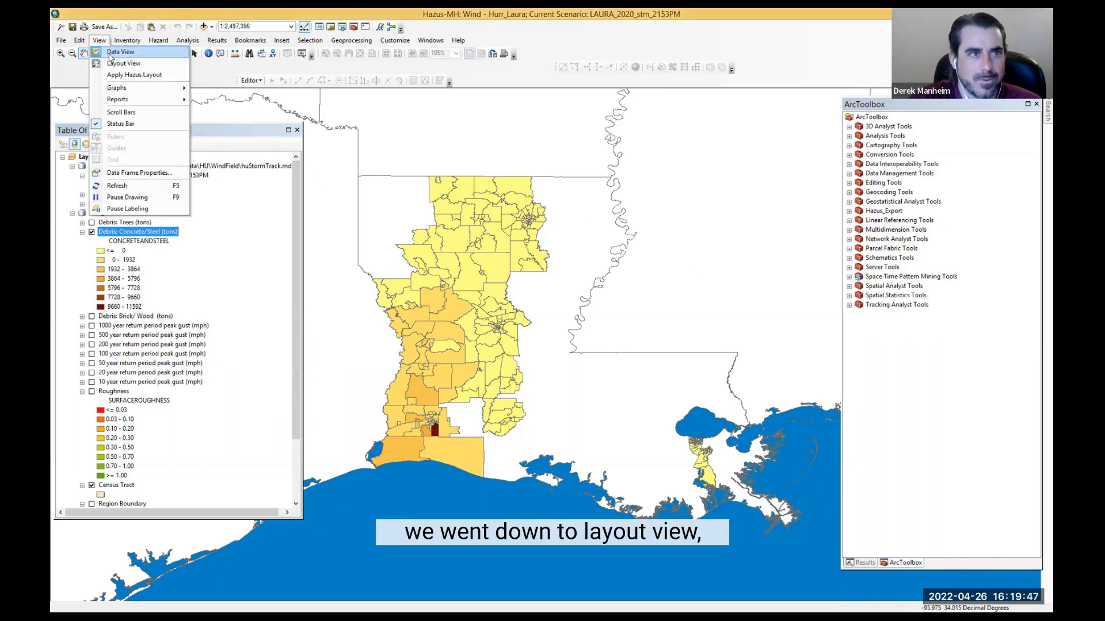
click(117, 64)
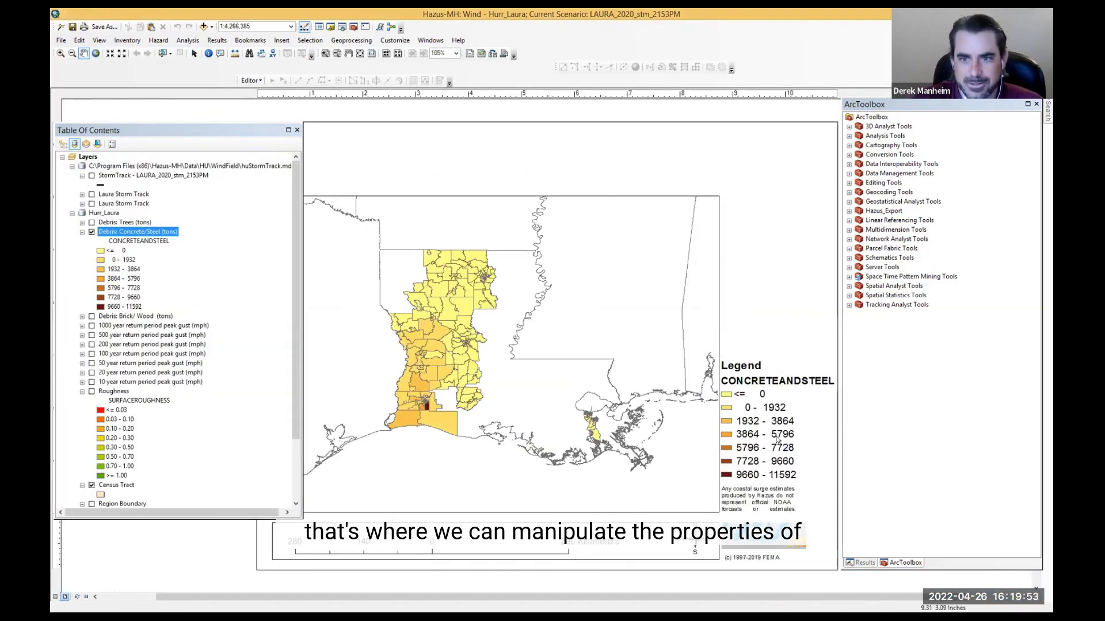
click(764, 381)
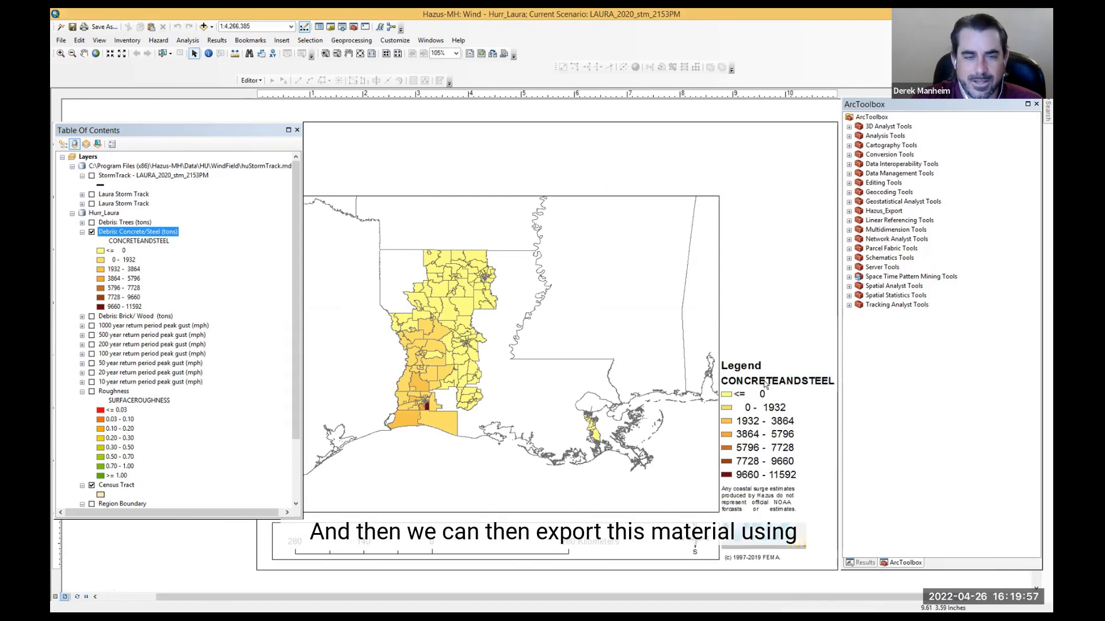
click(61, 40)
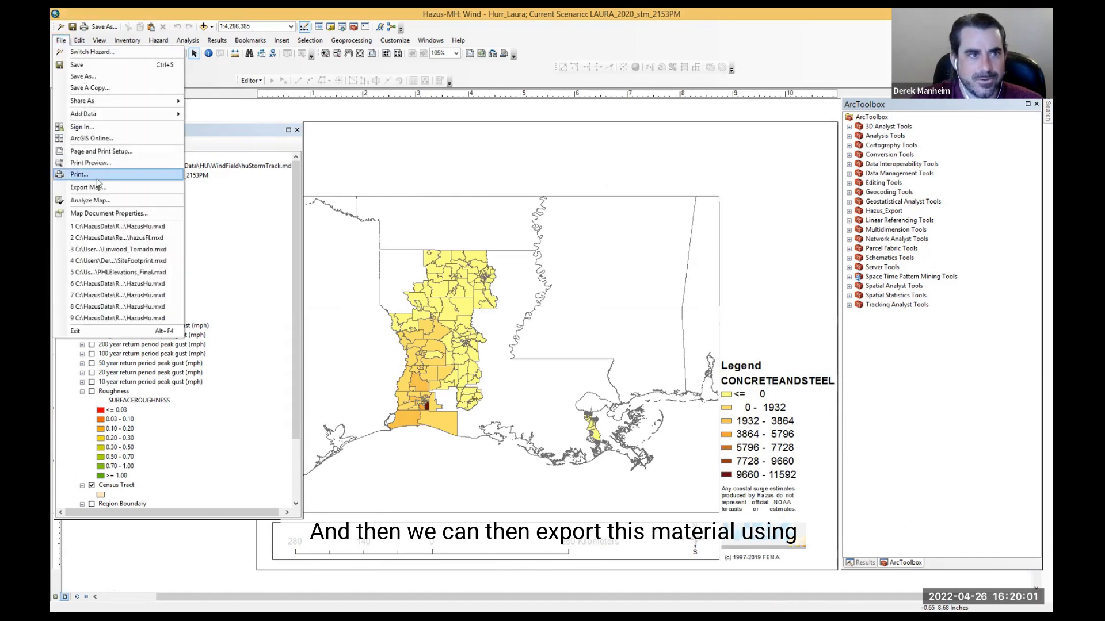
click(206, 81)
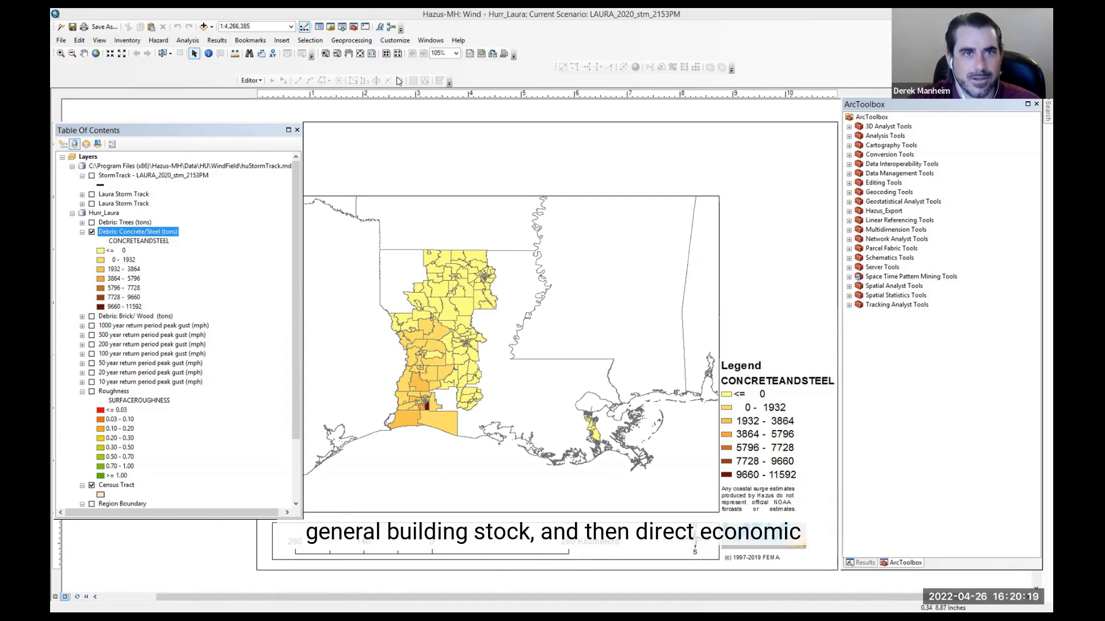
Step: Open the general building stock economic loss results by occupancy and enlarge the table to review its loss columns
click(217, 40)
mouse_move(265, 76)
mouse_move(392, 100)
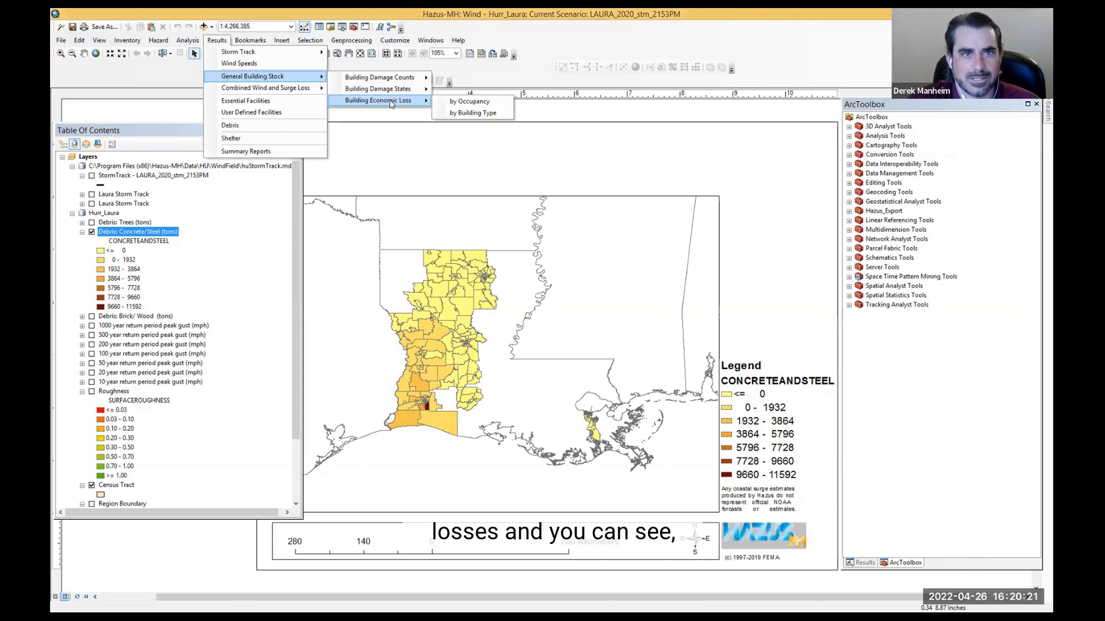
click(473, 103)
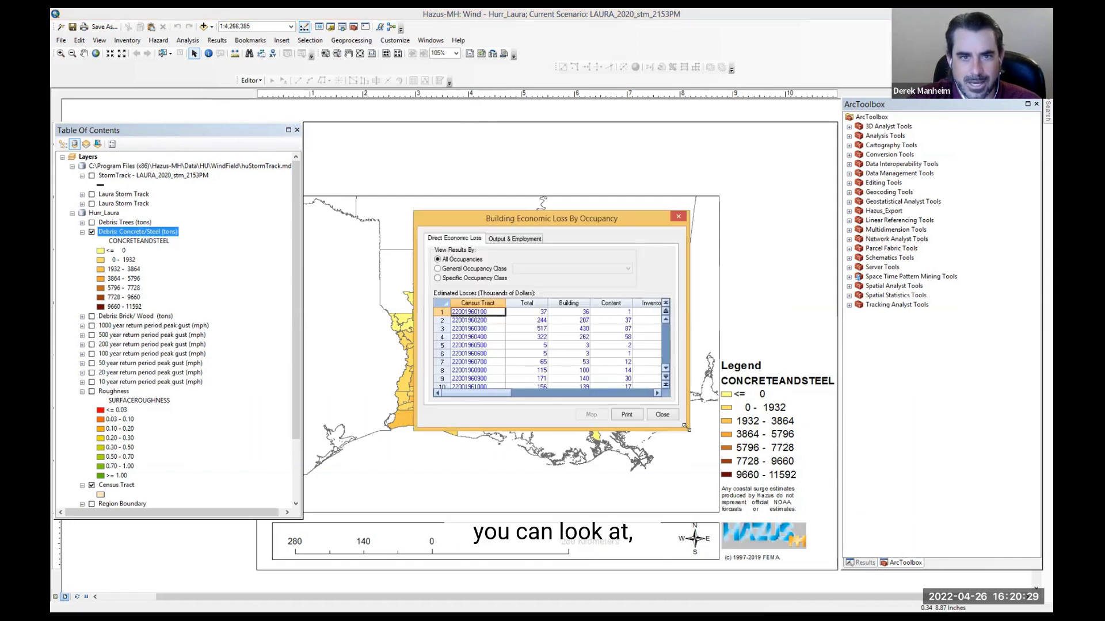
drag(684, 426, 758, 520)
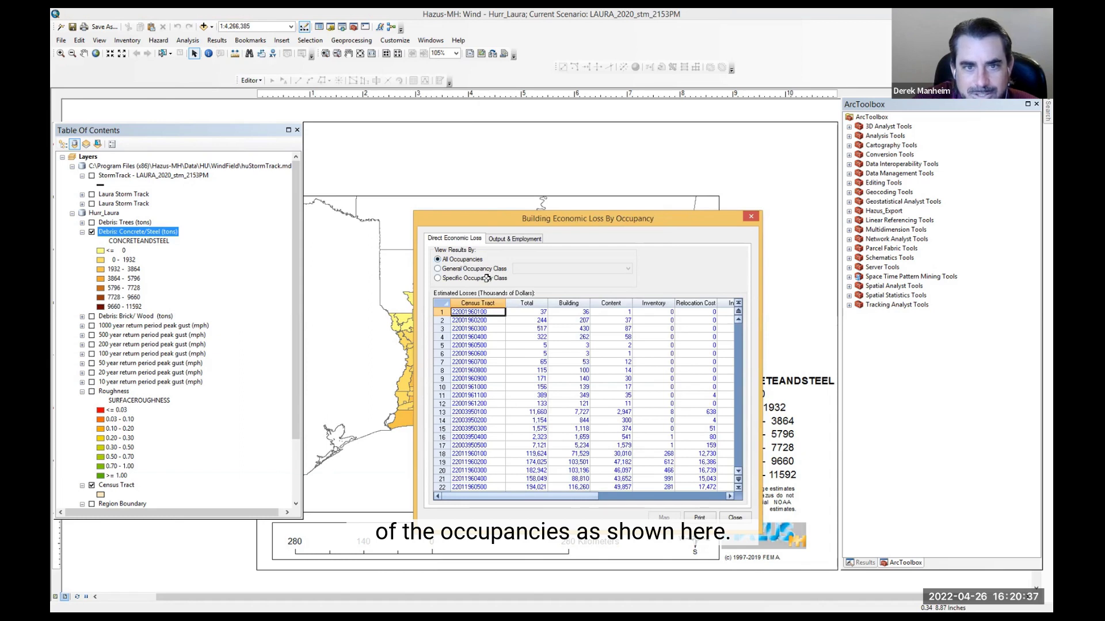
drag(581, 499, 708, 499)
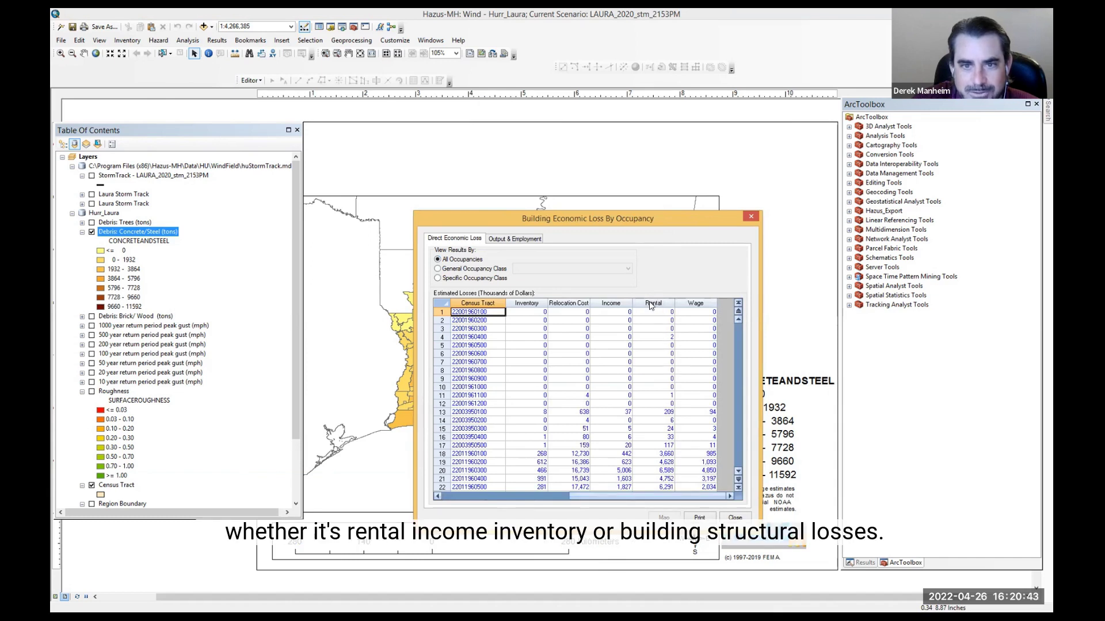
drag(653, 500, 520, 500)
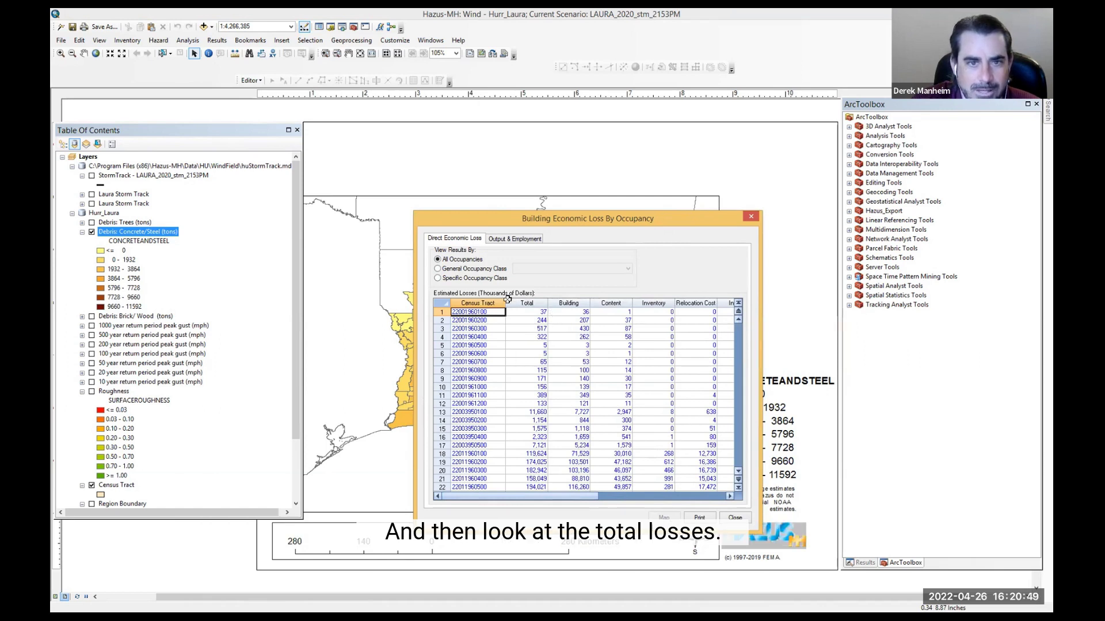
Step: Filter the economic losses by general occupancy class, viewing Residential and then Industrial
click(437, 269)
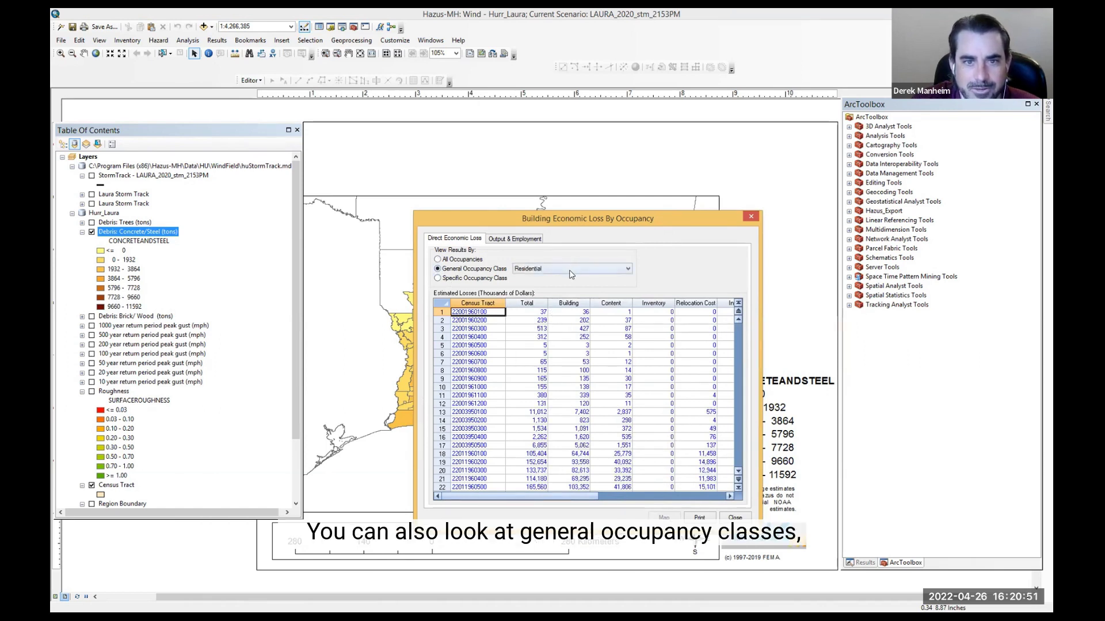
click(571, 272)
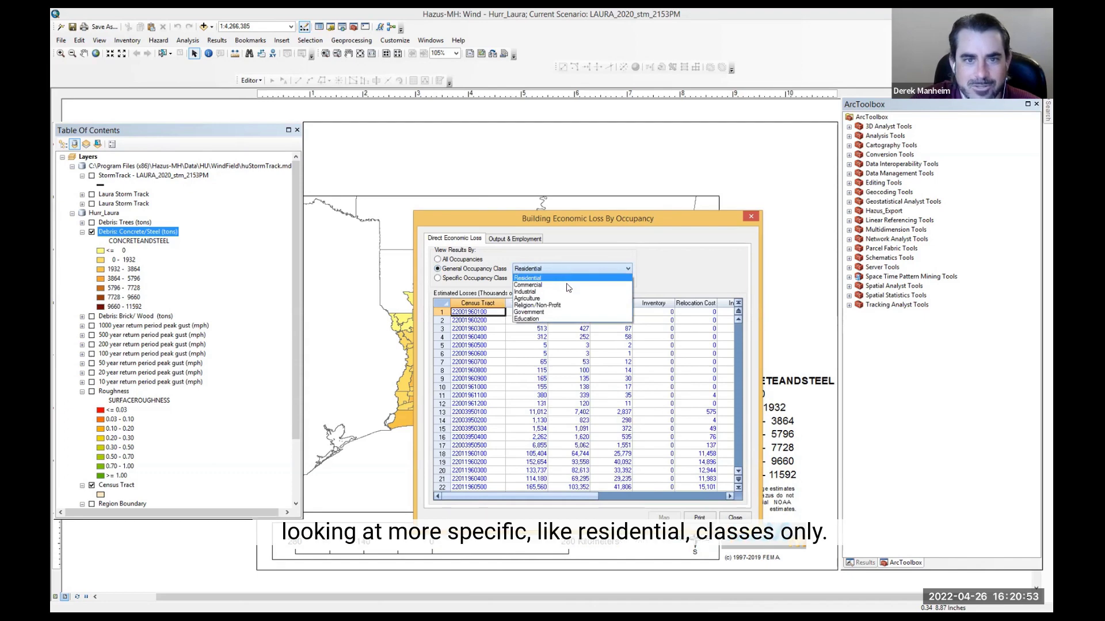
click(570, 279)
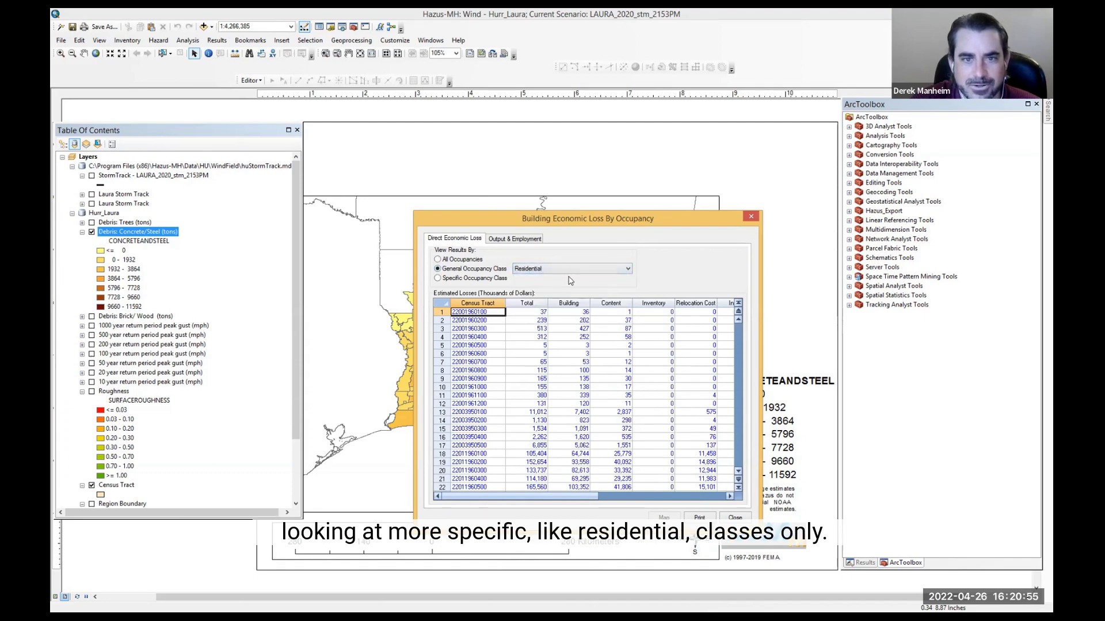
click(527, 269)
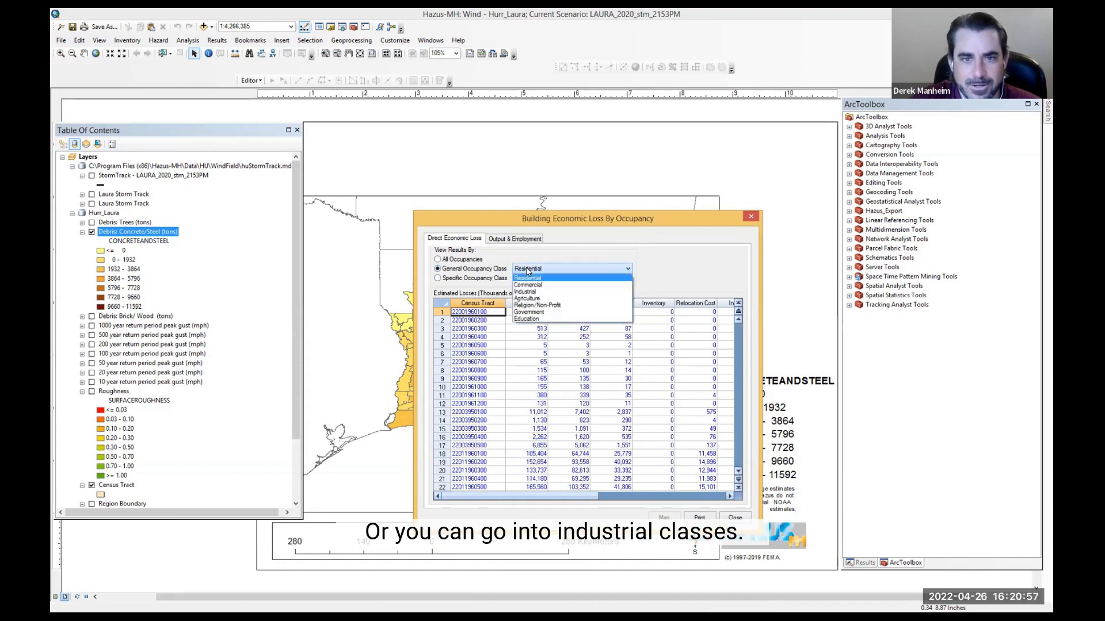
click(523, 291)
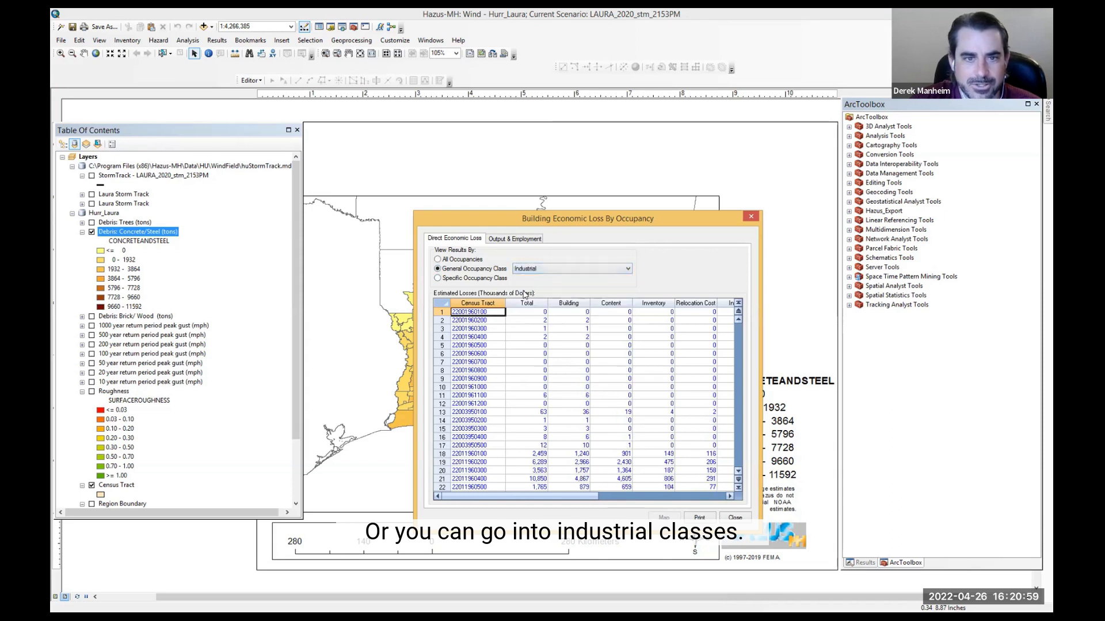
Step: View losses for specific class RES1: Single Family Dwelling and the Output & Employment tab, then close the dialog
click(436, 278)
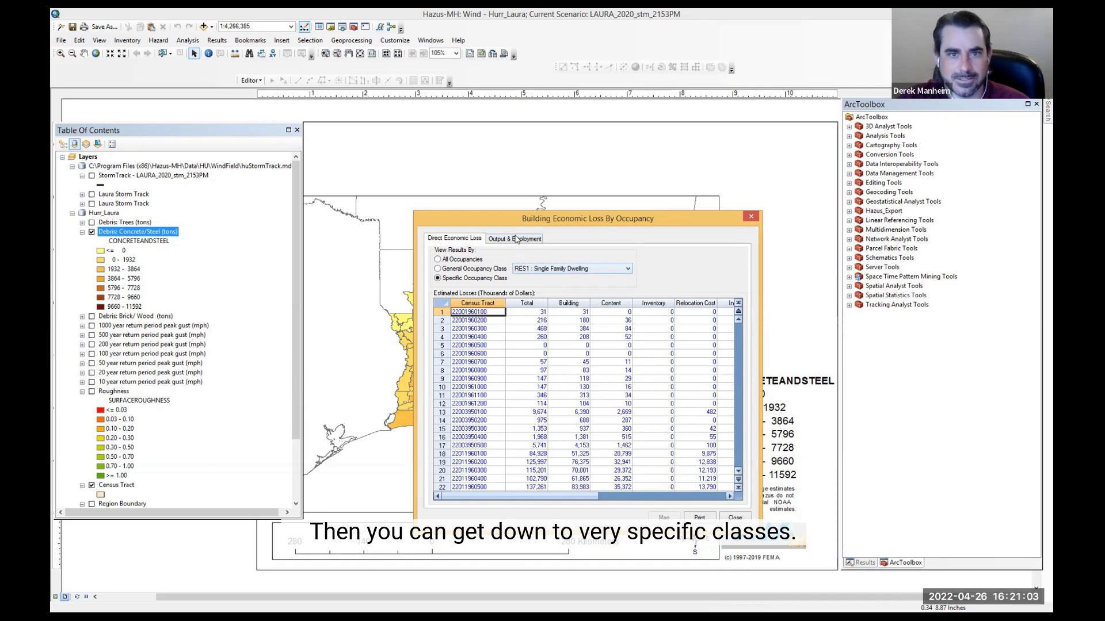
click(515, 238)
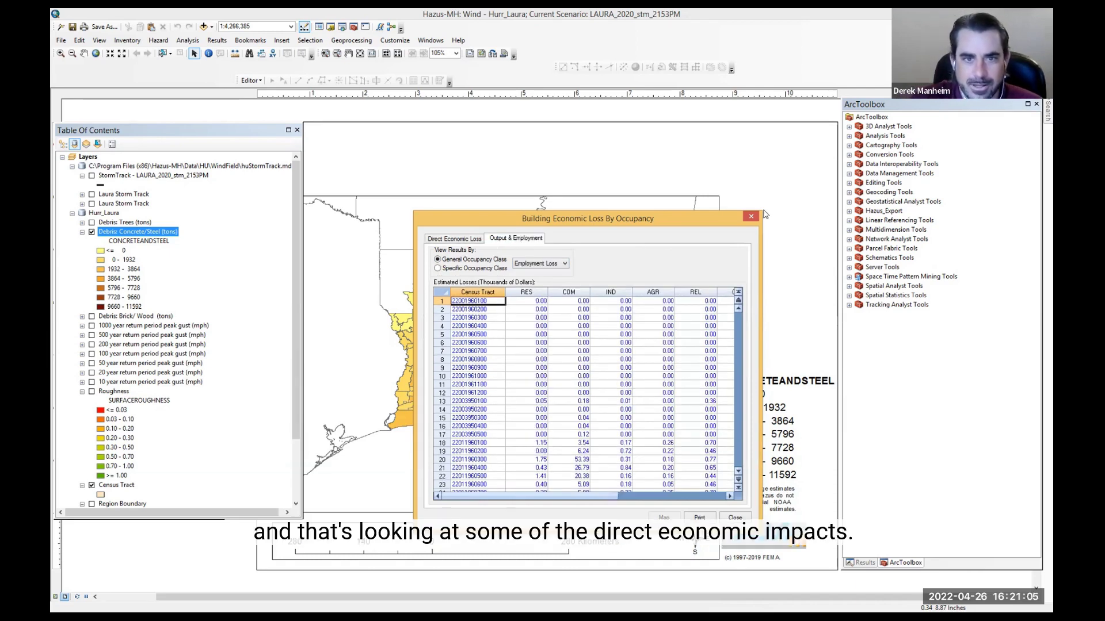
click(748, 218)
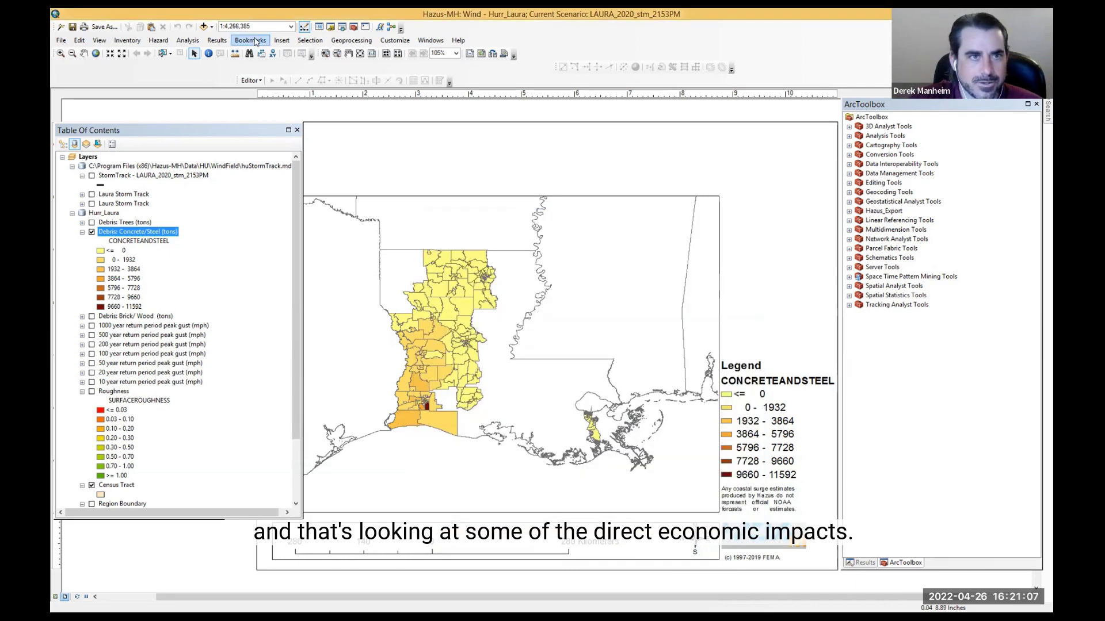
Step: Open the building damage states results by building type and enlarge the probabilities table
click(254, 41)
mouse_move(217, 40)
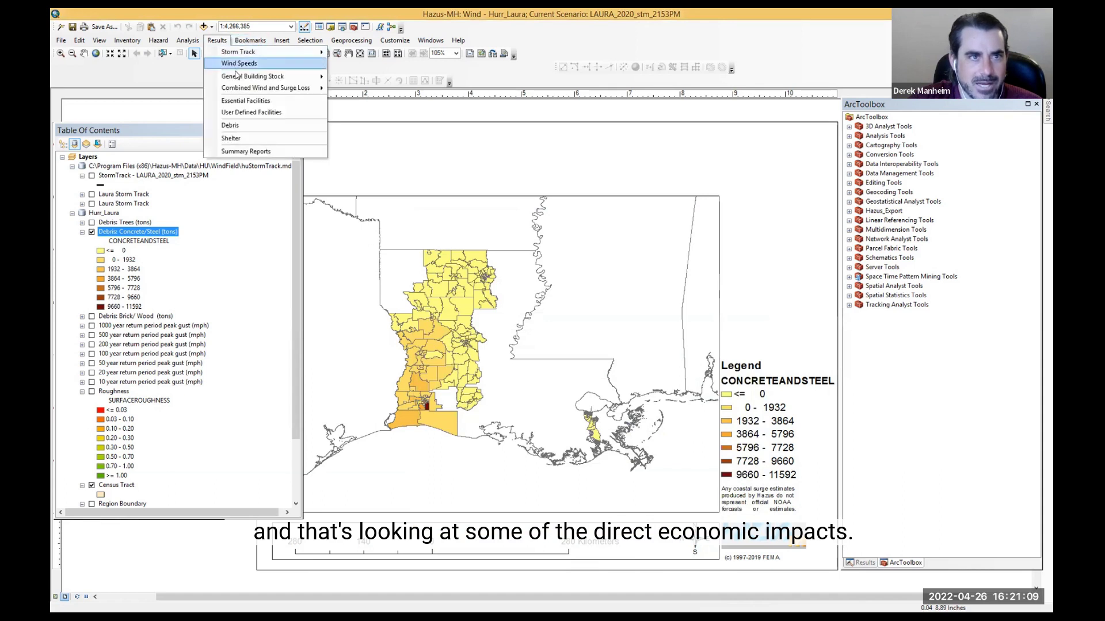
mouse_move(237, 81)
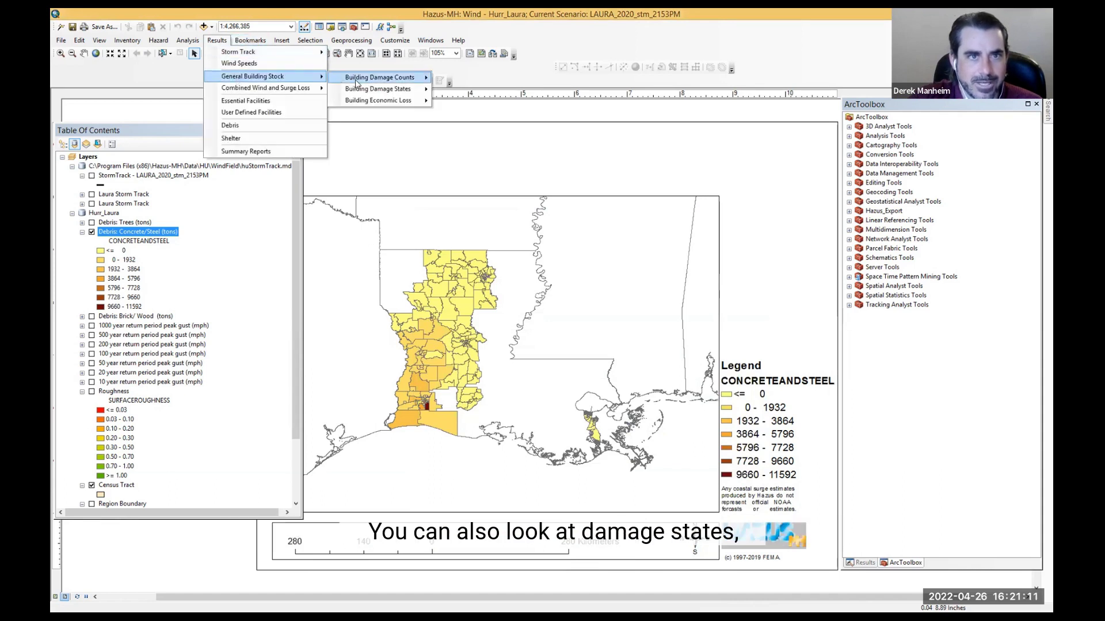
mouse_move(369, 93)
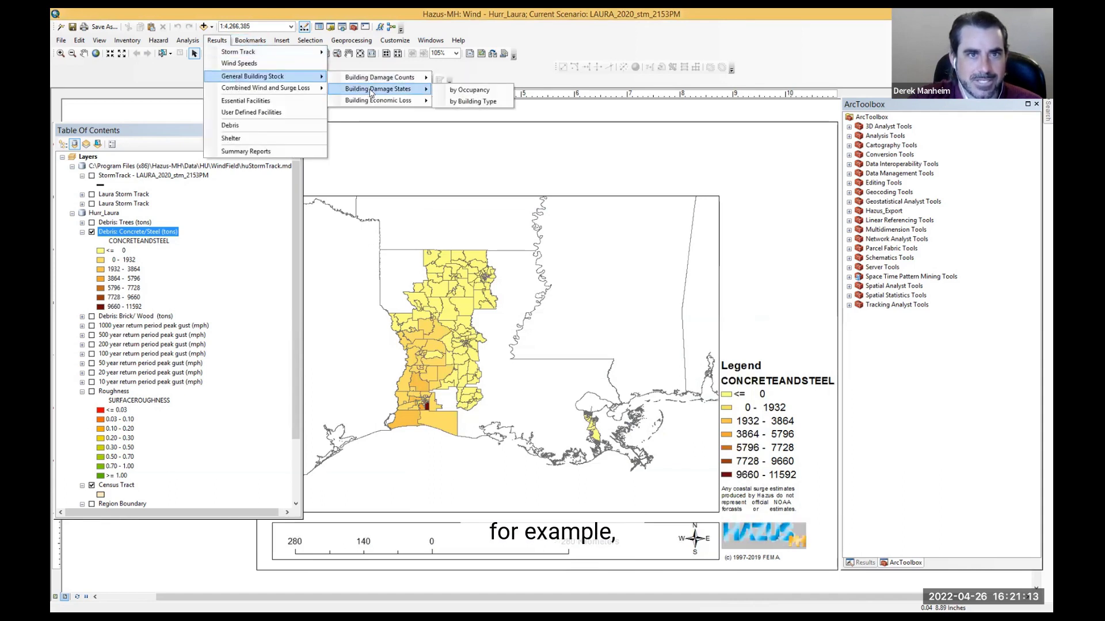
click(479, 101)
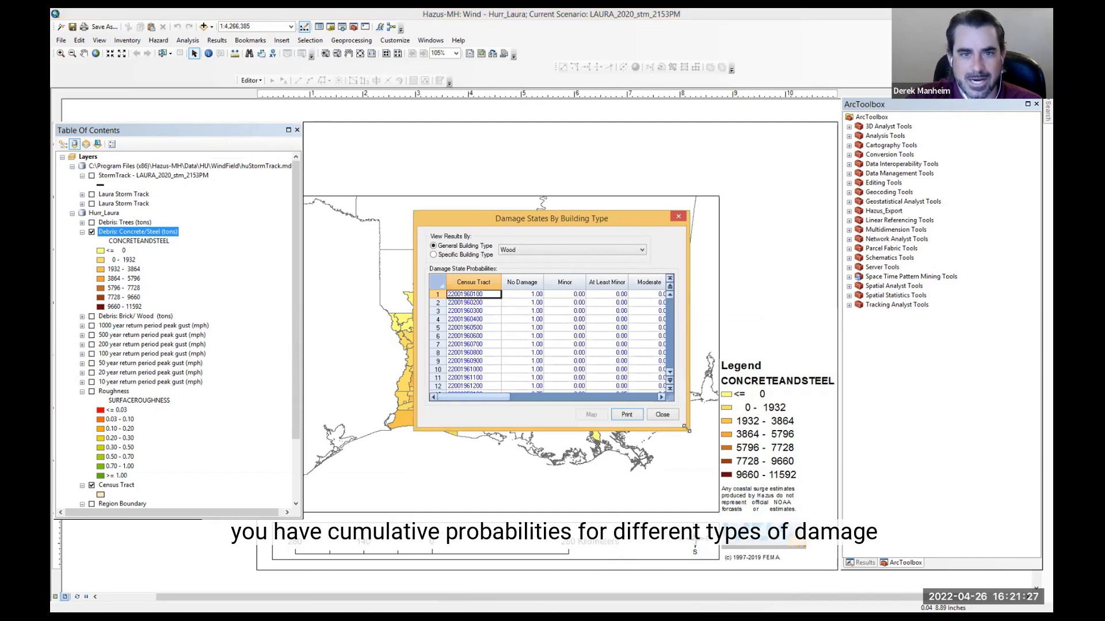
drag(688, 430, 840, 548)
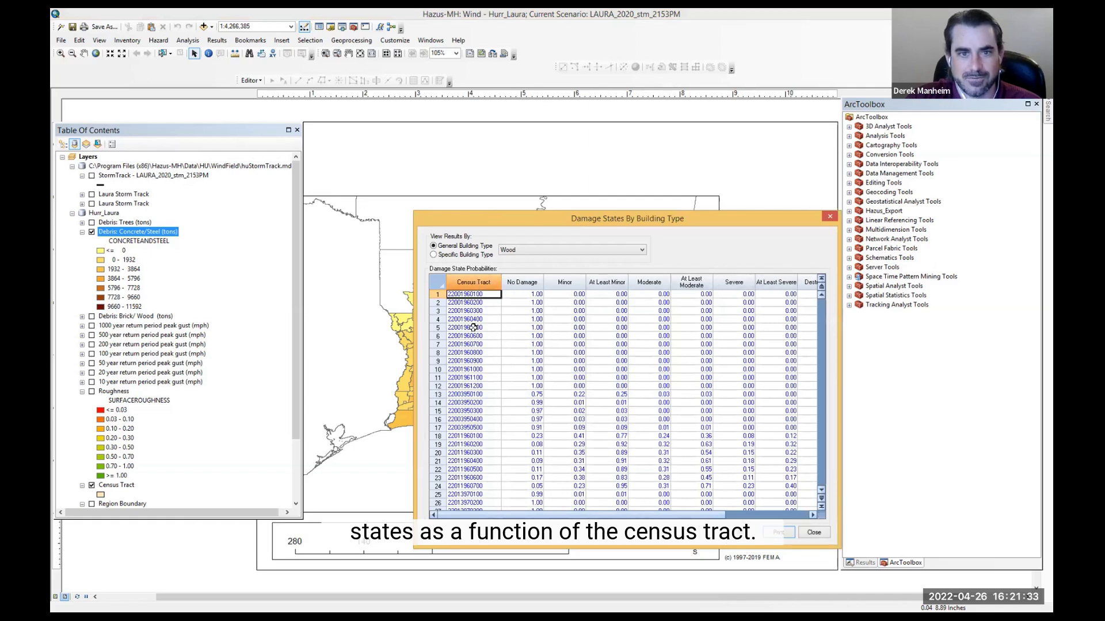
click(535, 294)
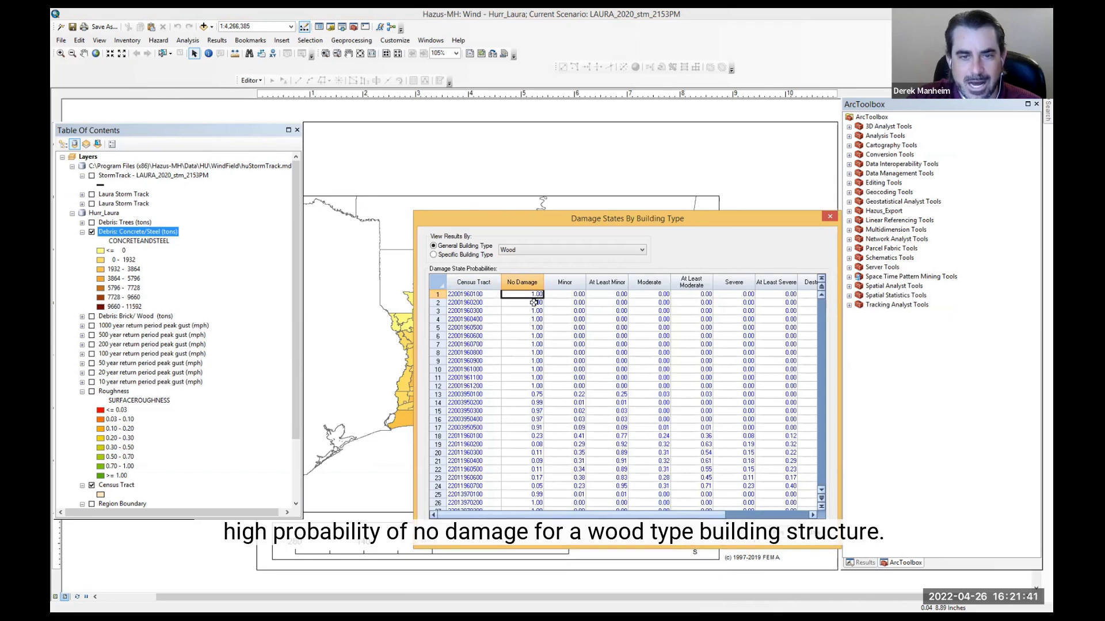
Step: Compare damage state probabilities for the Masonry and Concrete building types, return to Wood, and close the dialog
click(538, 252)
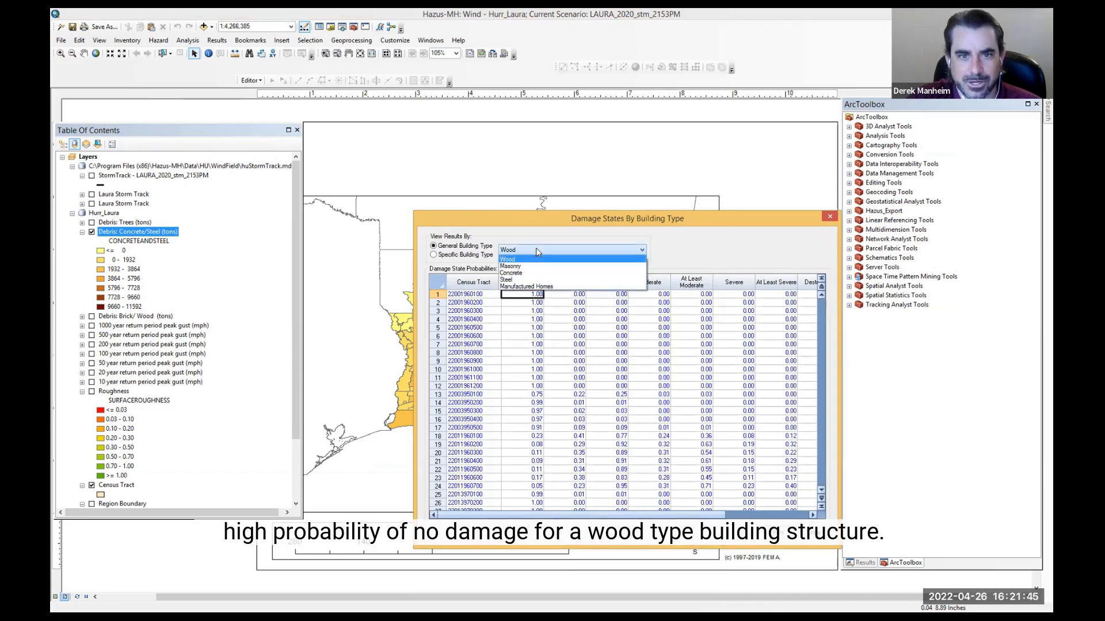
click(534, 266)
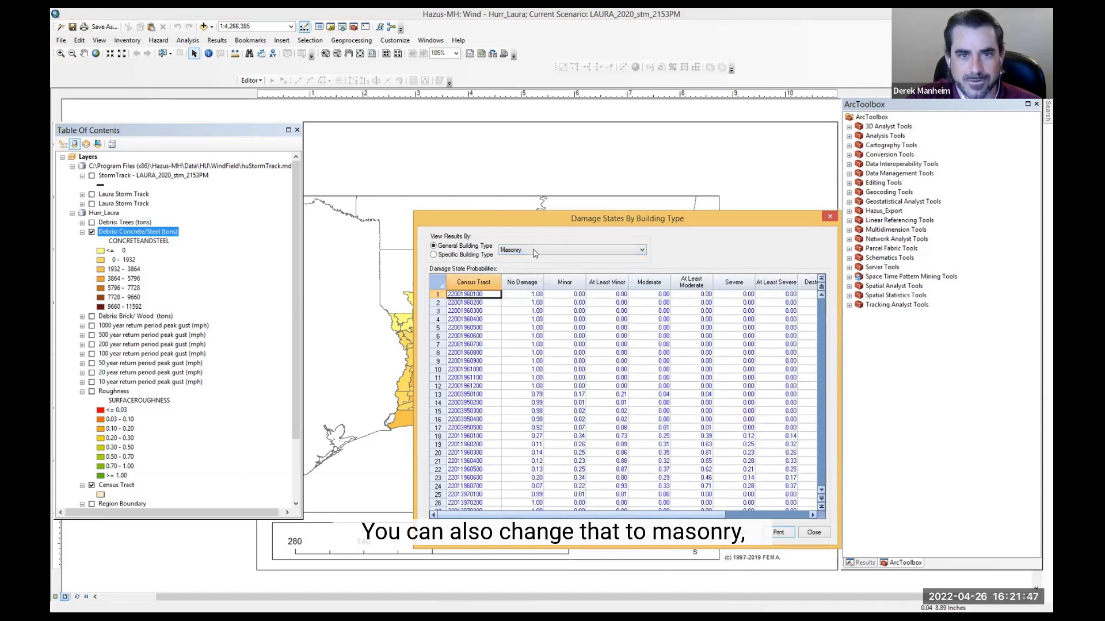
click(533, 249)
click(515, 274)
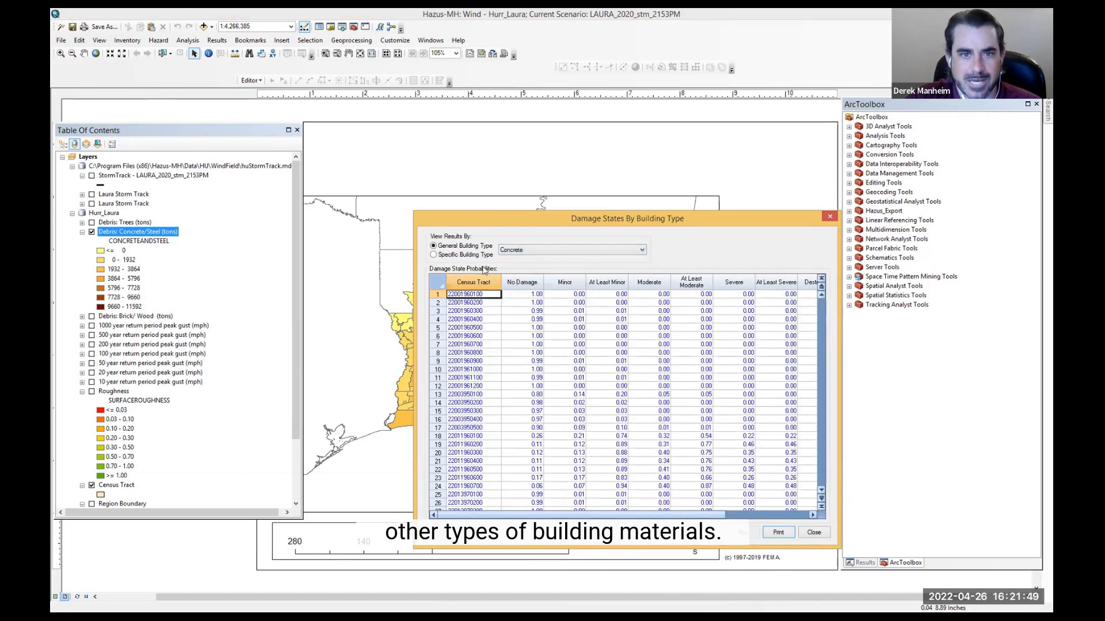
scroll(607, 352, down, 1)
scroll(621, 371, up, 3)
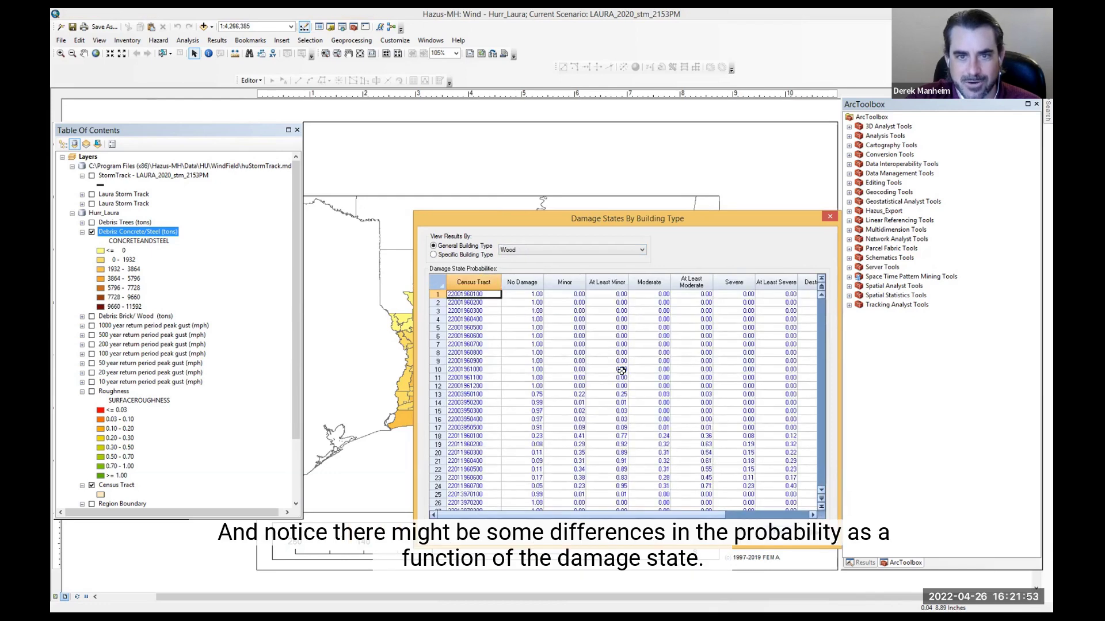
mouse_move(666, 514)
mouse_down()
mouse_move(802, 505)
mouse_move(662, 513)
mouse_up()
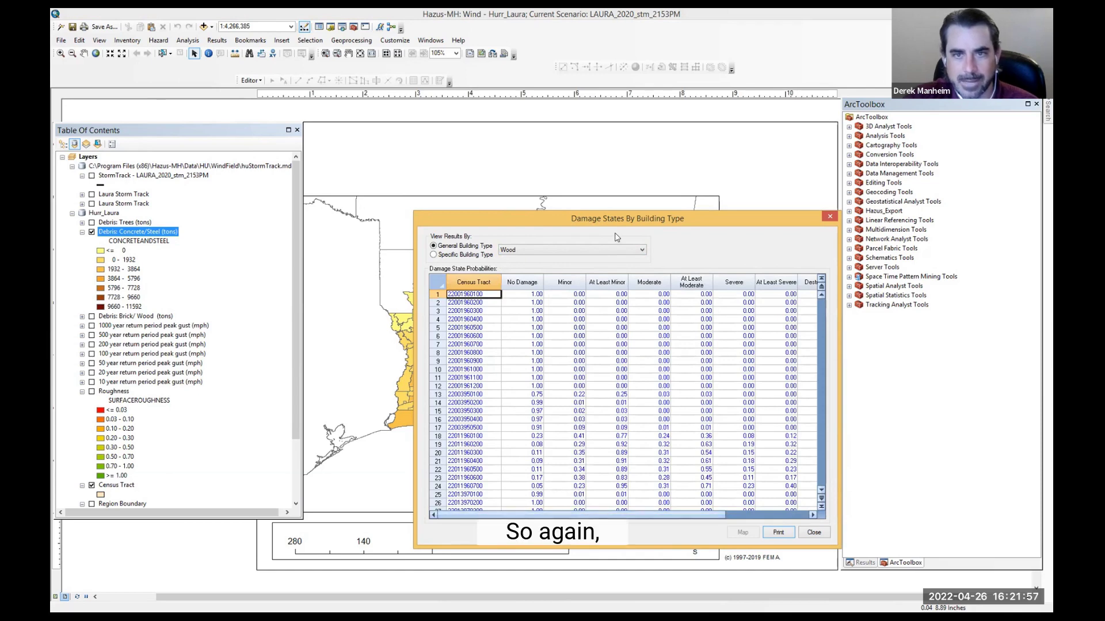
click(214, 43)
click(197, 43)
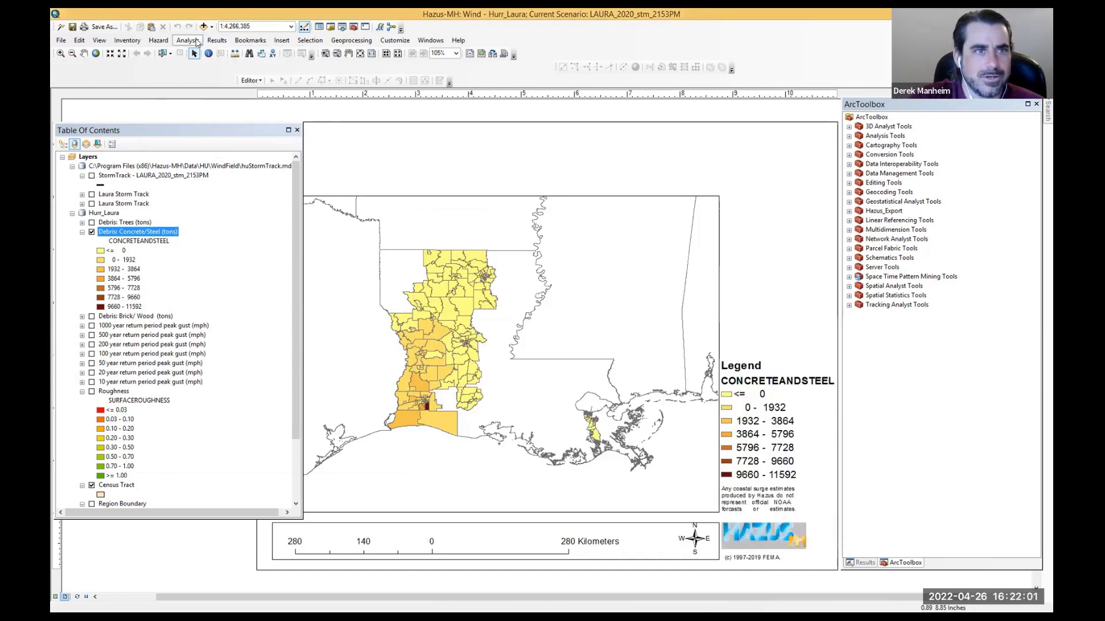
Step: Open the general building damage counts results by occupancy for all occupancies
click(217, 40)
mouse_move(220, 76)
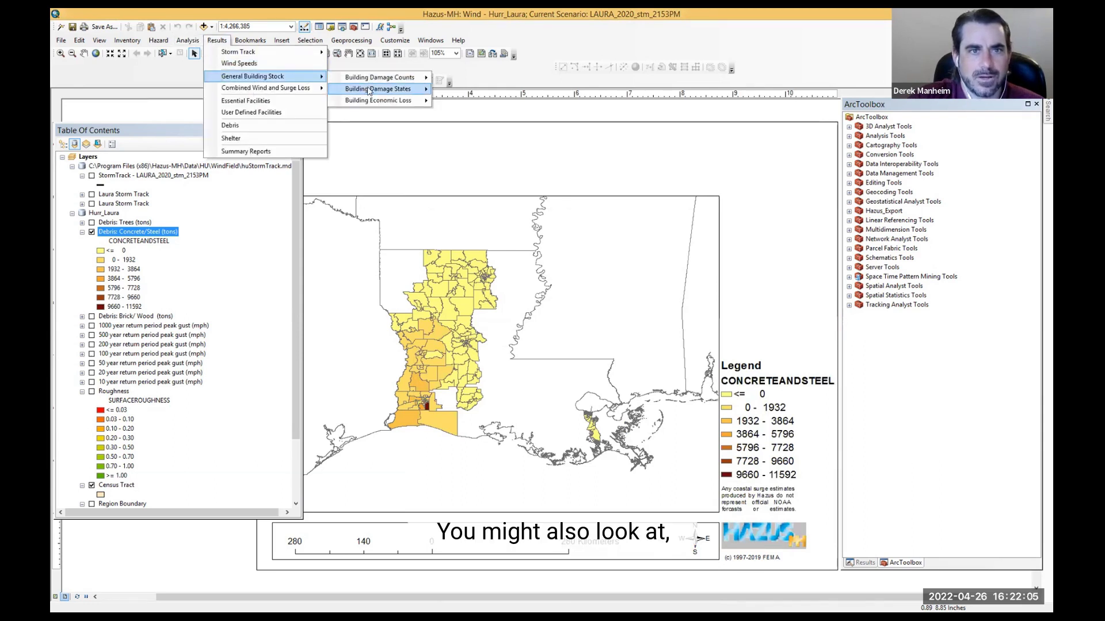
mouse_move(378, 80)
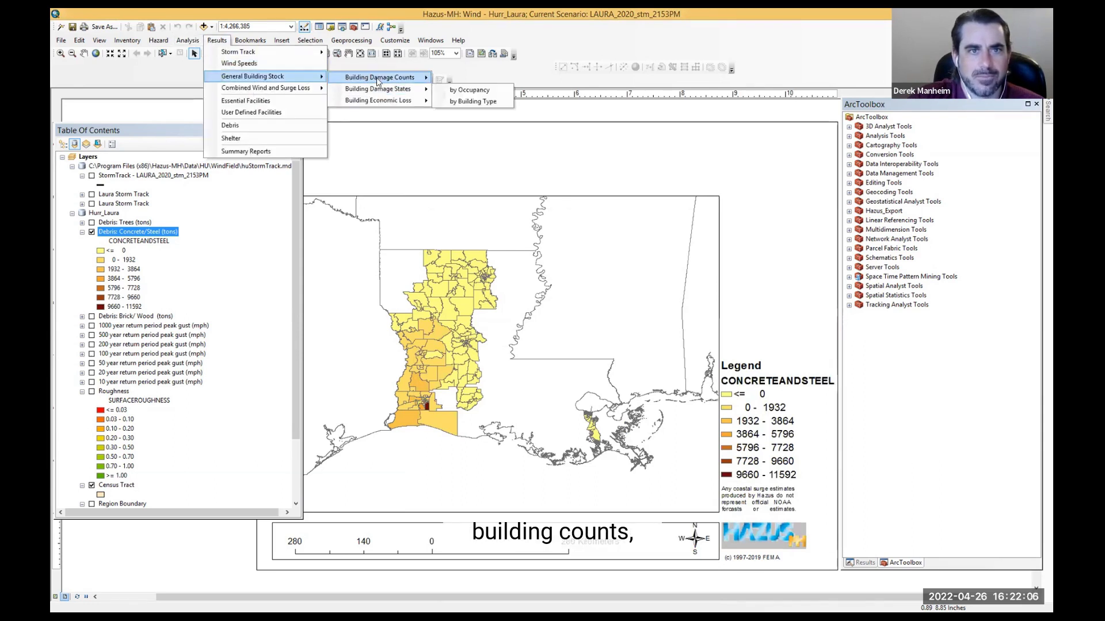
click(478, 86)
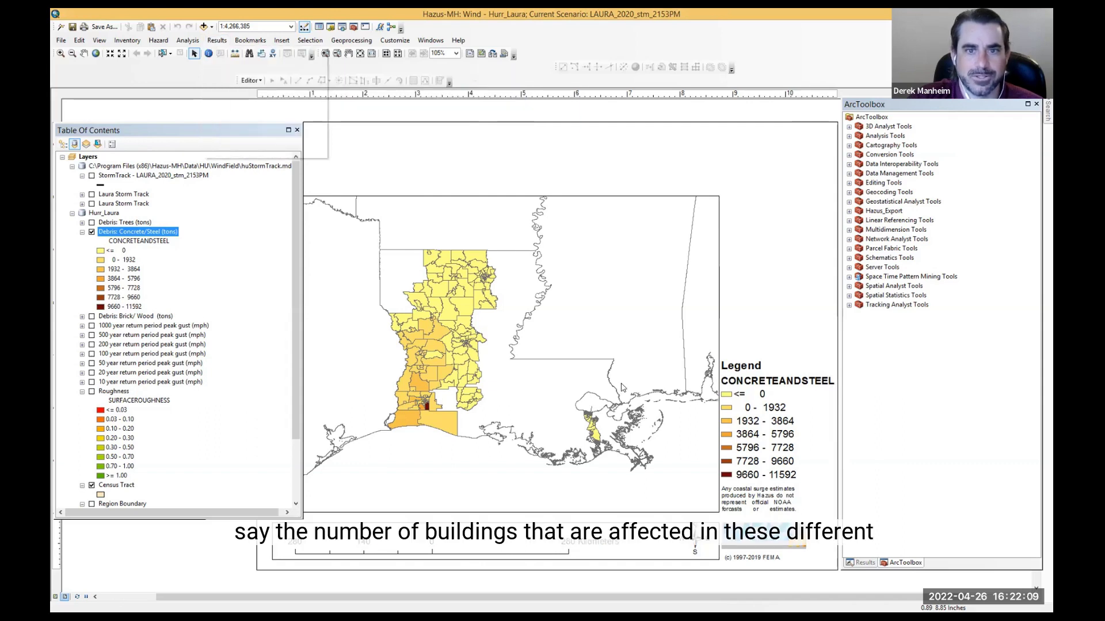
drag(475, 398, 472, 300)
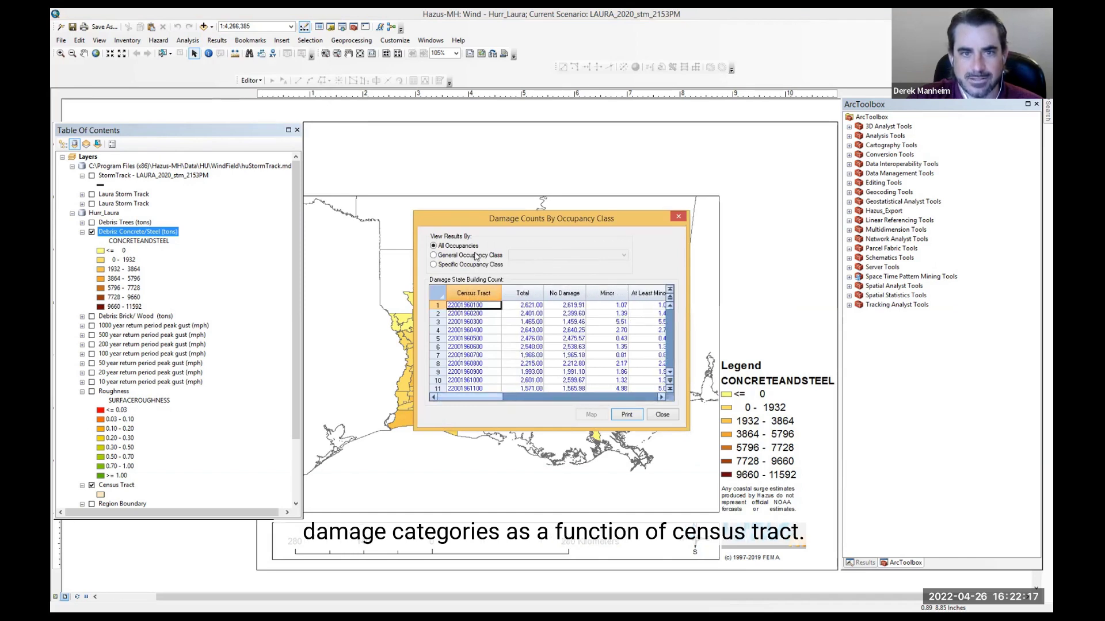
Step: Close the damage counts dialog, open the essential facilities results, and enlarge the medical care facilities table to see all damage columns
click(662, 414)
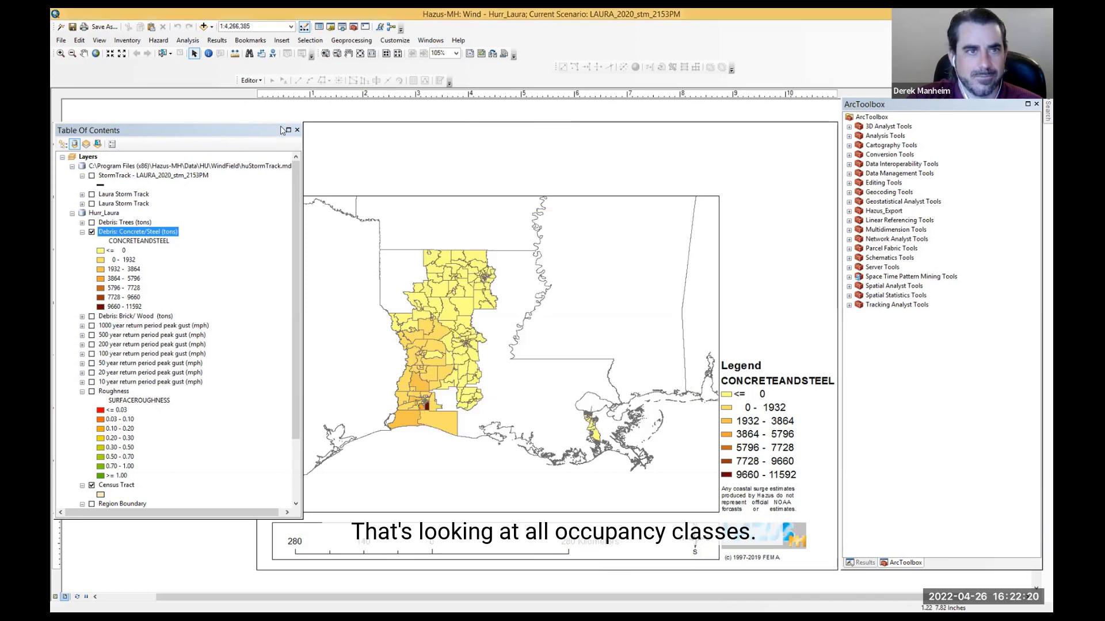
click(222, 42)
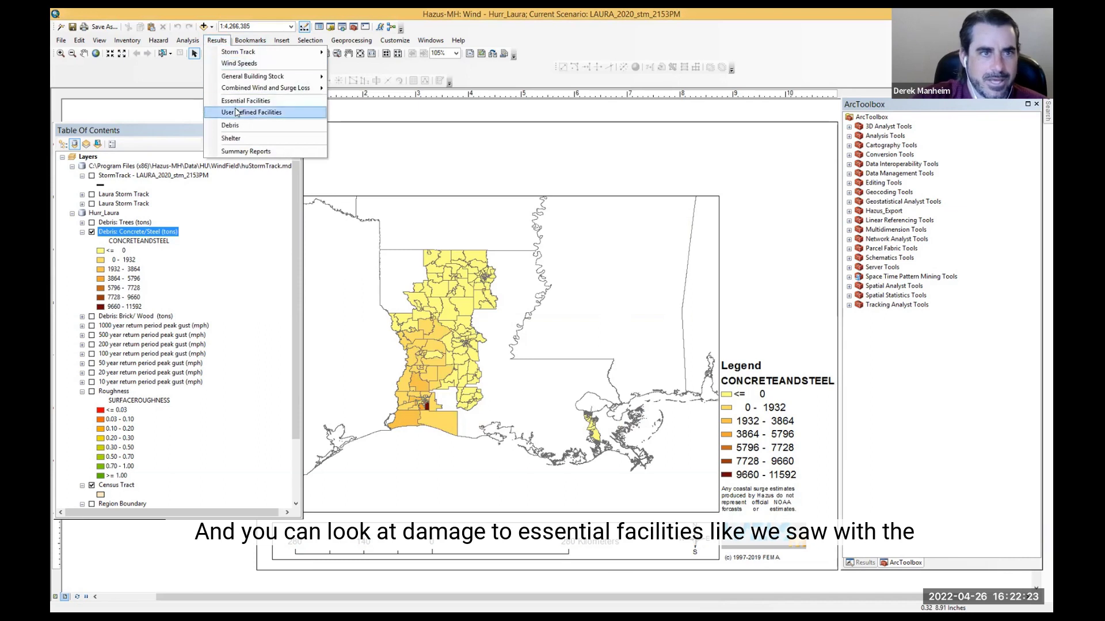
mouse_move(247, 105)
click(280, 117)
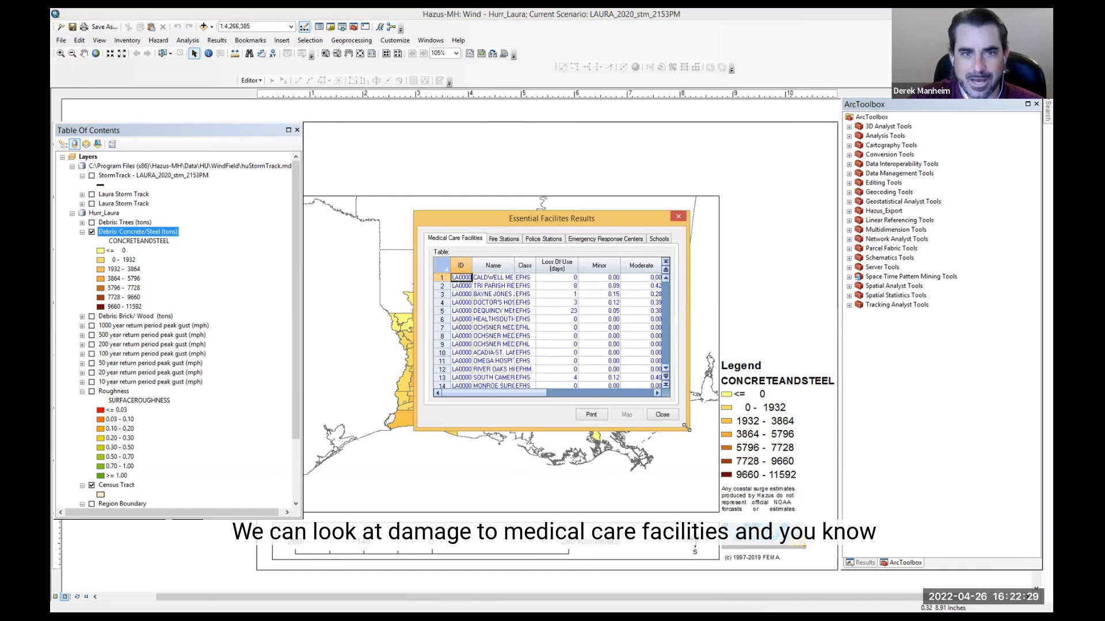
drag(687, 427, 735, 532)
drag(581, 498, 673, 498)
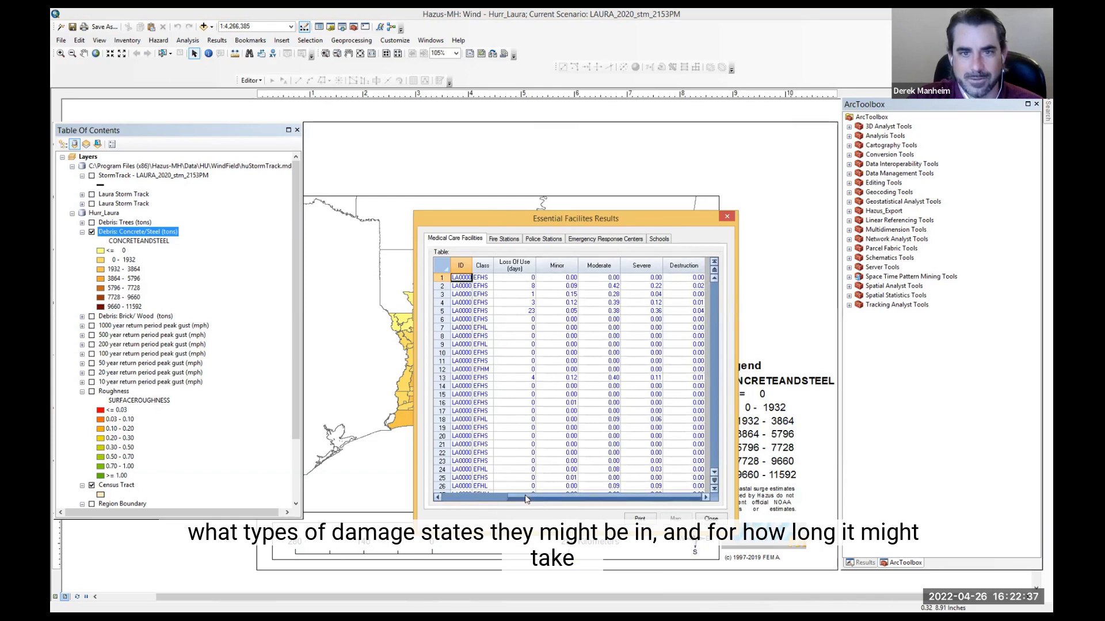
drag(527, 499, 509, 499)
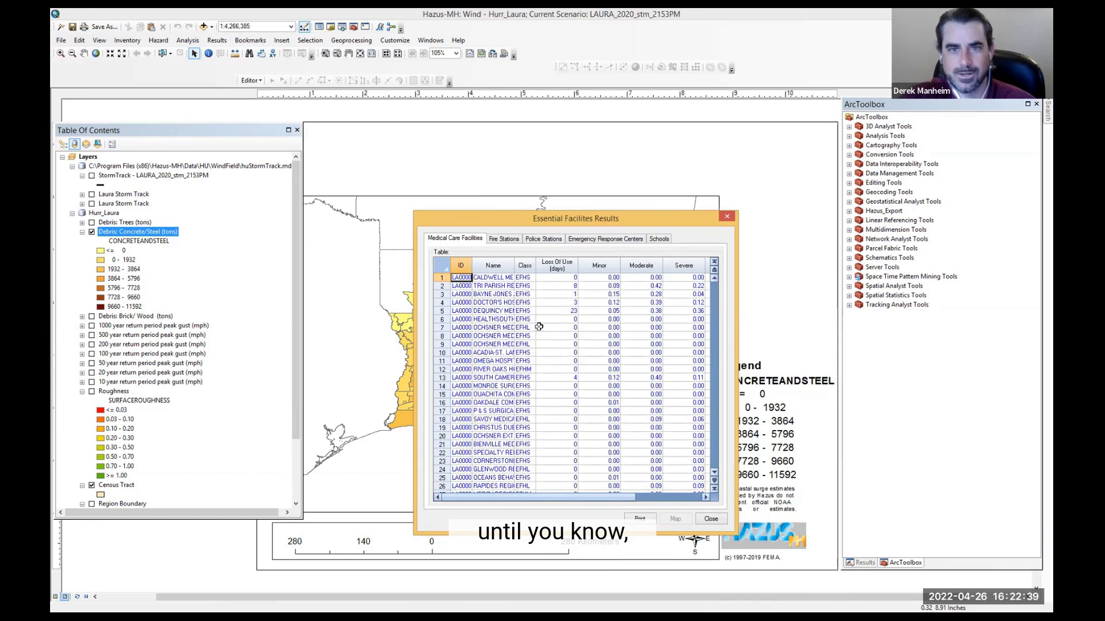
Step: Review the Fire Stations, Emergency Response Centers and Schools results, then close the essential facilities dialog
click(506, 240)
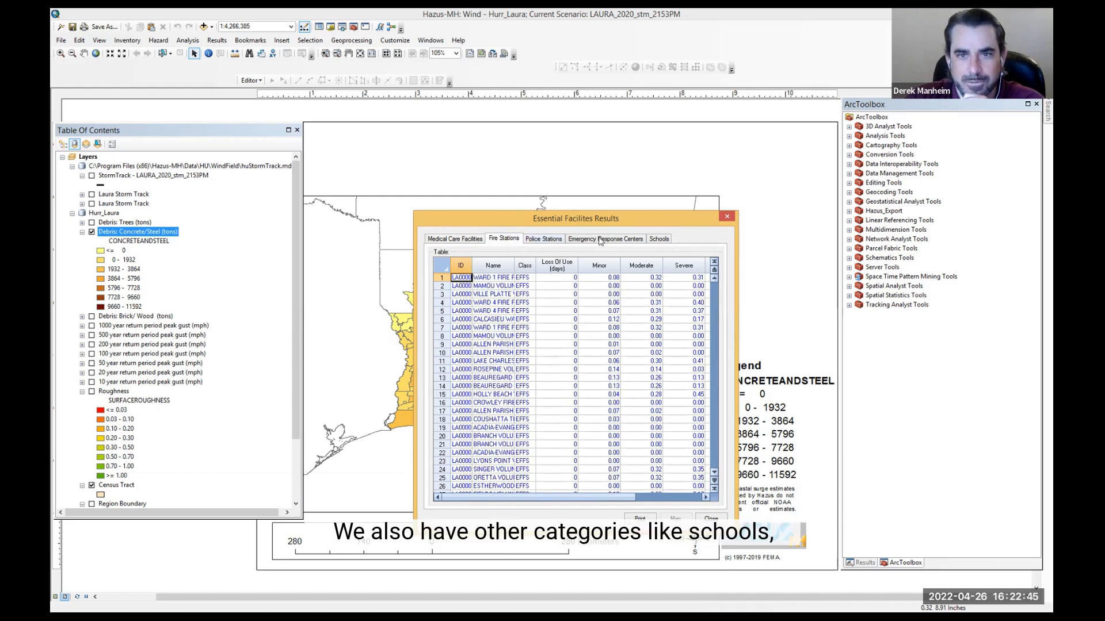
click(636, 239)
click(653, 239)
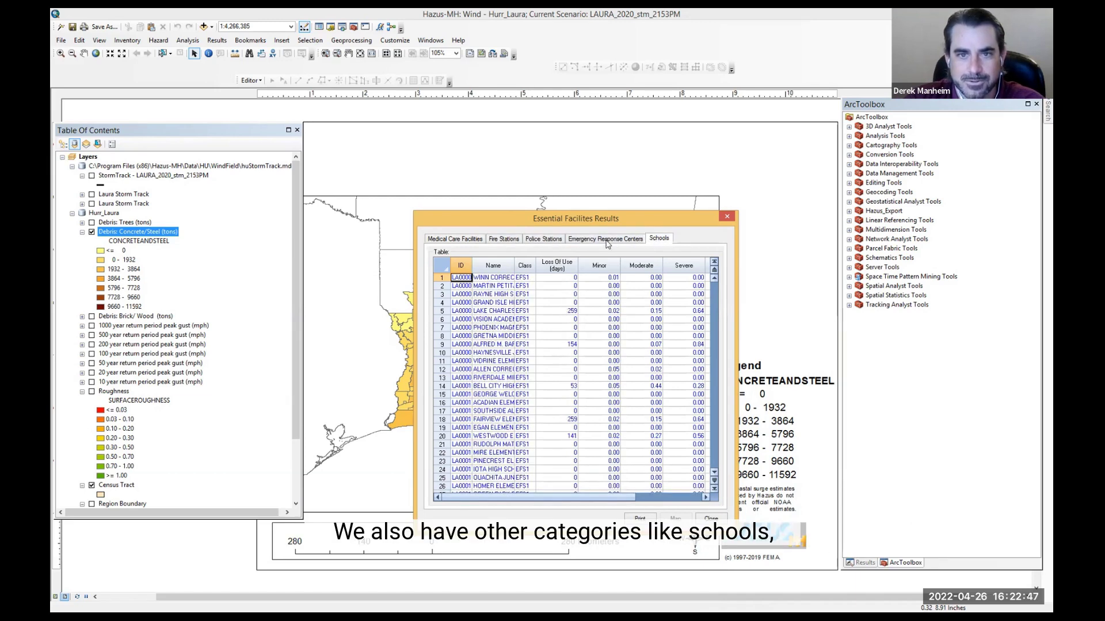
click(710, 517)
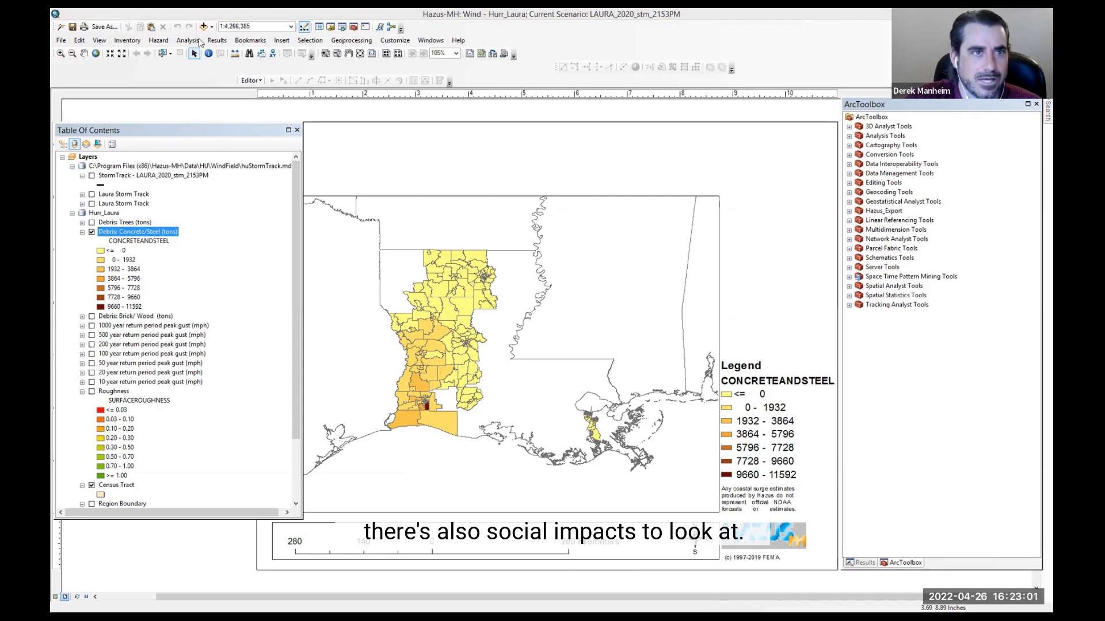
Step: Open the shelter analysis results, scroll through displaced households and short term shelter needs by census tract, and close it
click(217, 40)
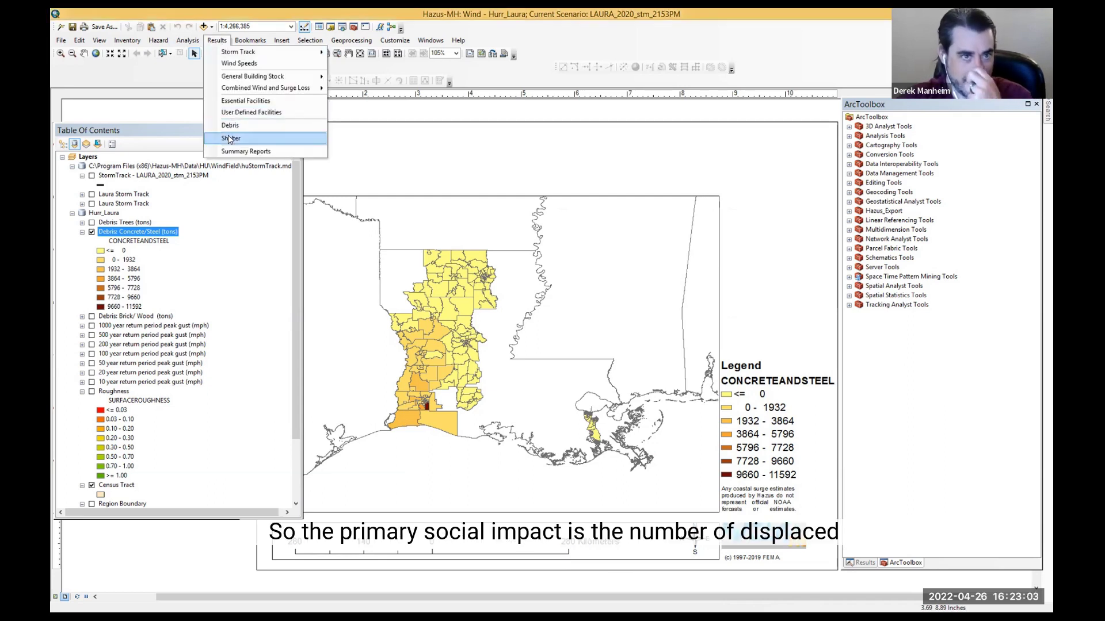
mouse_move(229, 140)
click(255, 165)
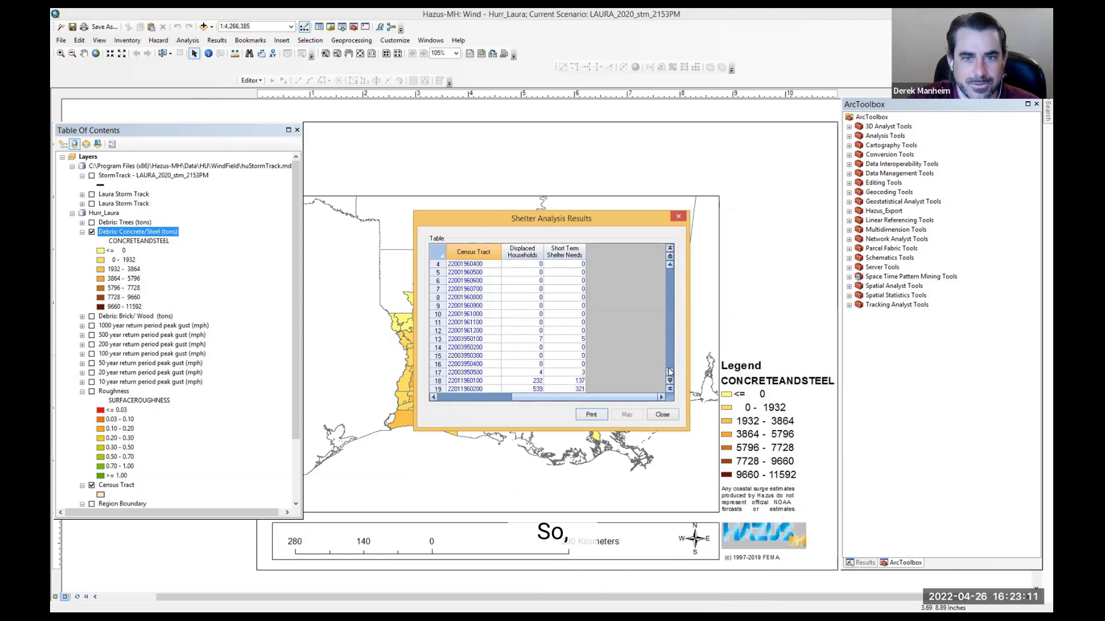
scroll(669, 372, down, 3)
scroll(549, 328, down, 1)
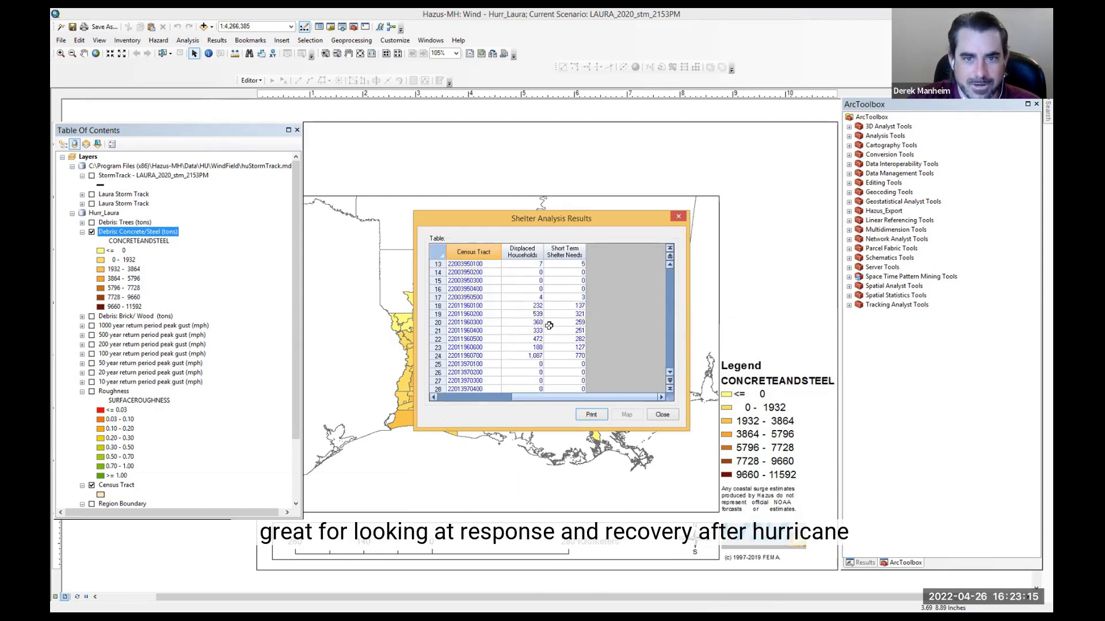
click(667, 415)
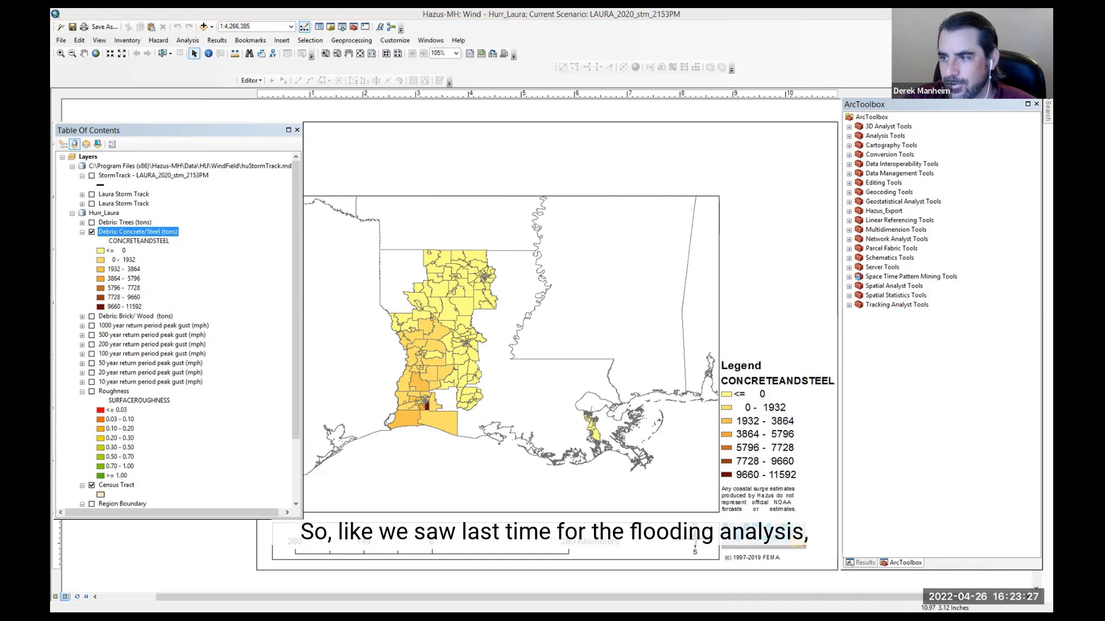
click(217, 41)
mouse_move(260, 153)
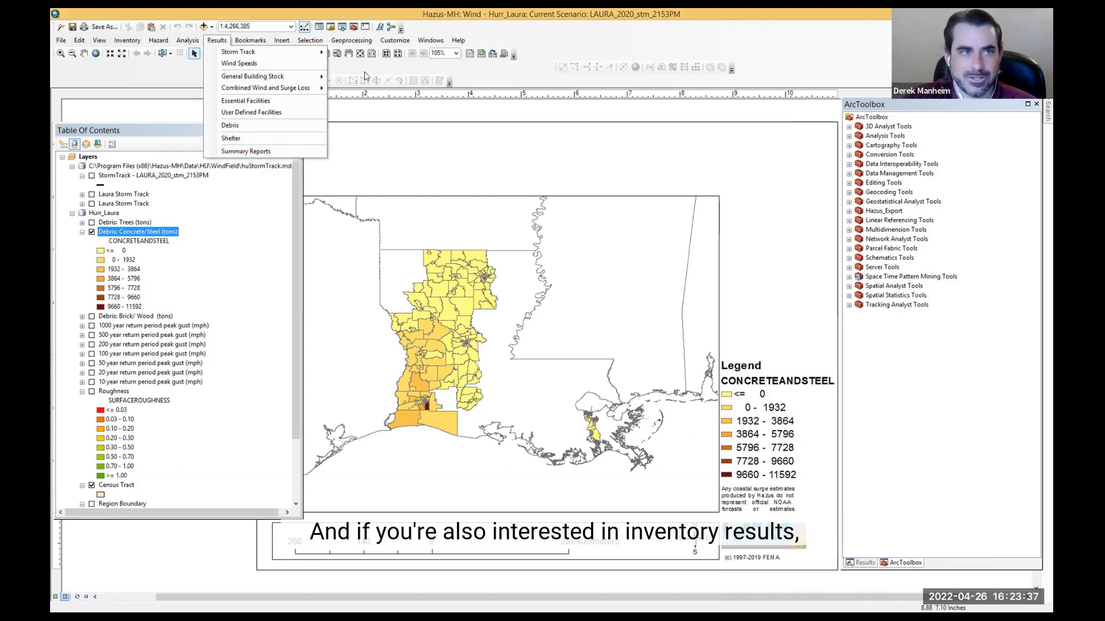
click(127, 41)
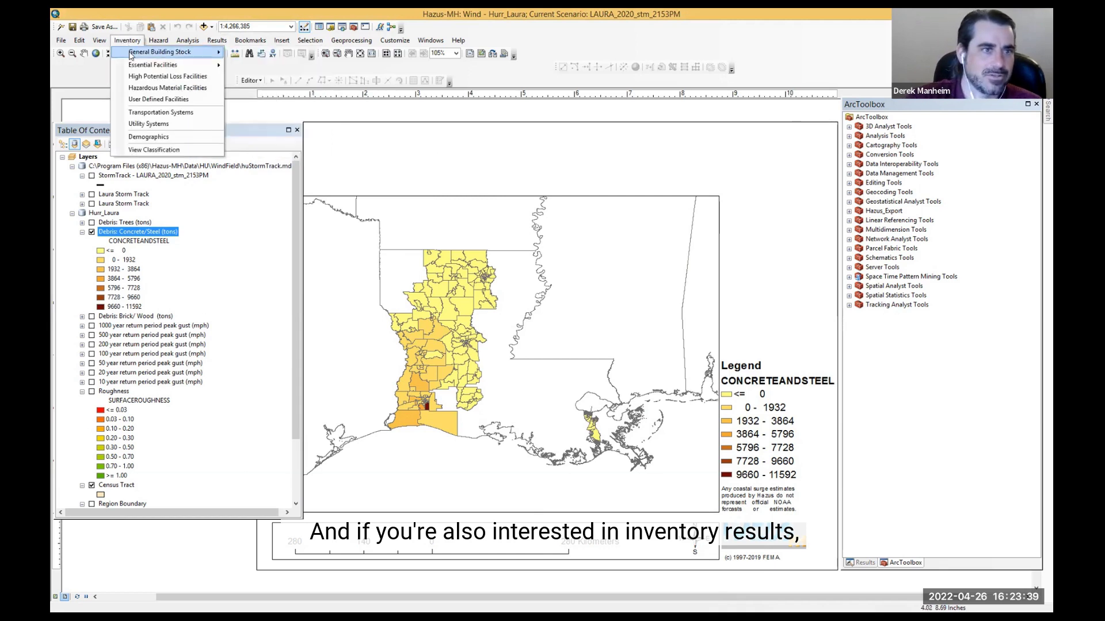
mouse_move(154, 53)
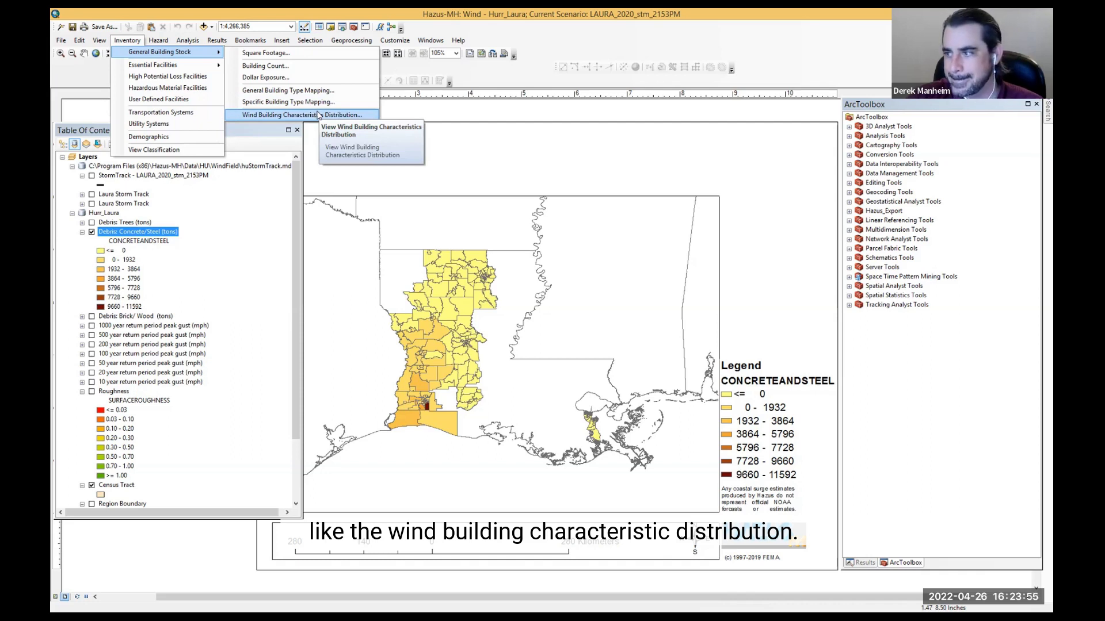
key(alt+Tab)
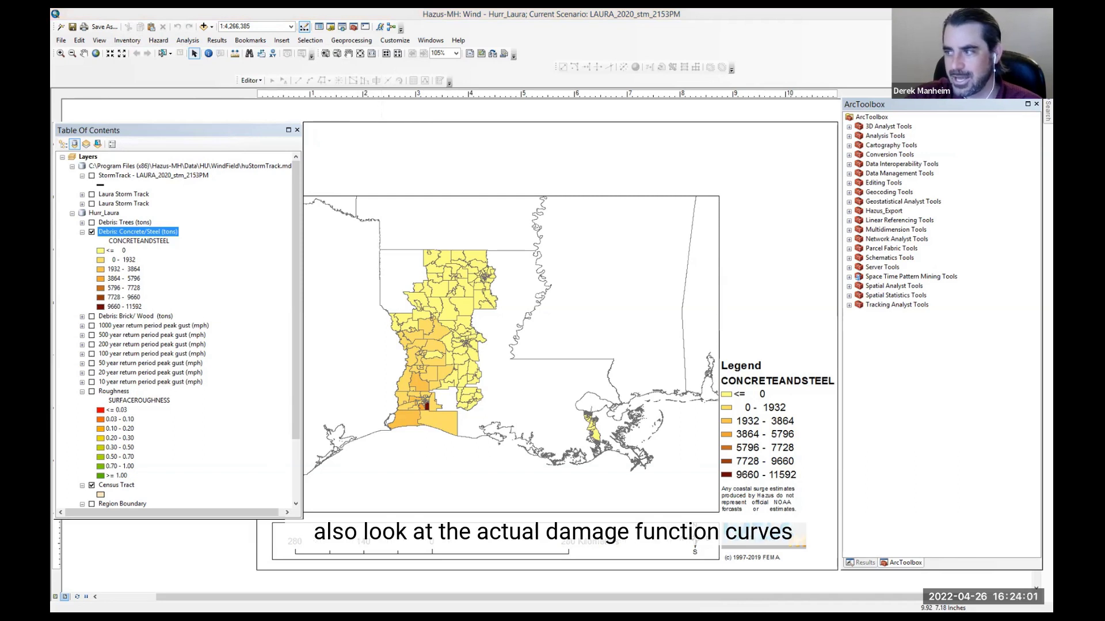
Step: View the building damage function curve for WOOD WSF1 Single Family Homes, 1 Story, review its characteristics, and close the viewer
click(188, 40)
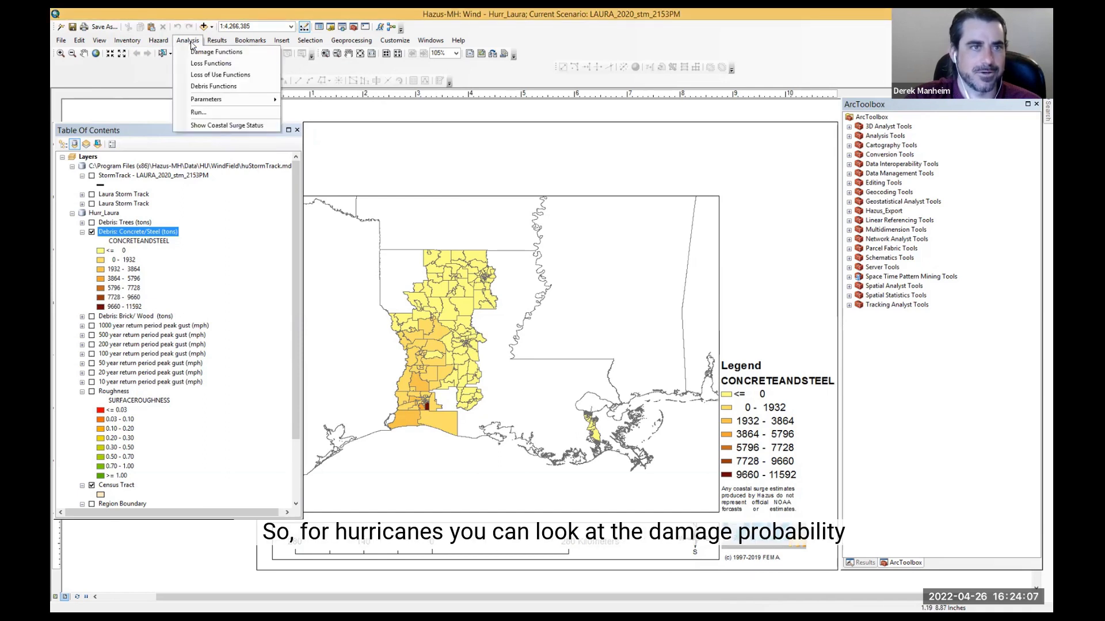
click(230, 55)
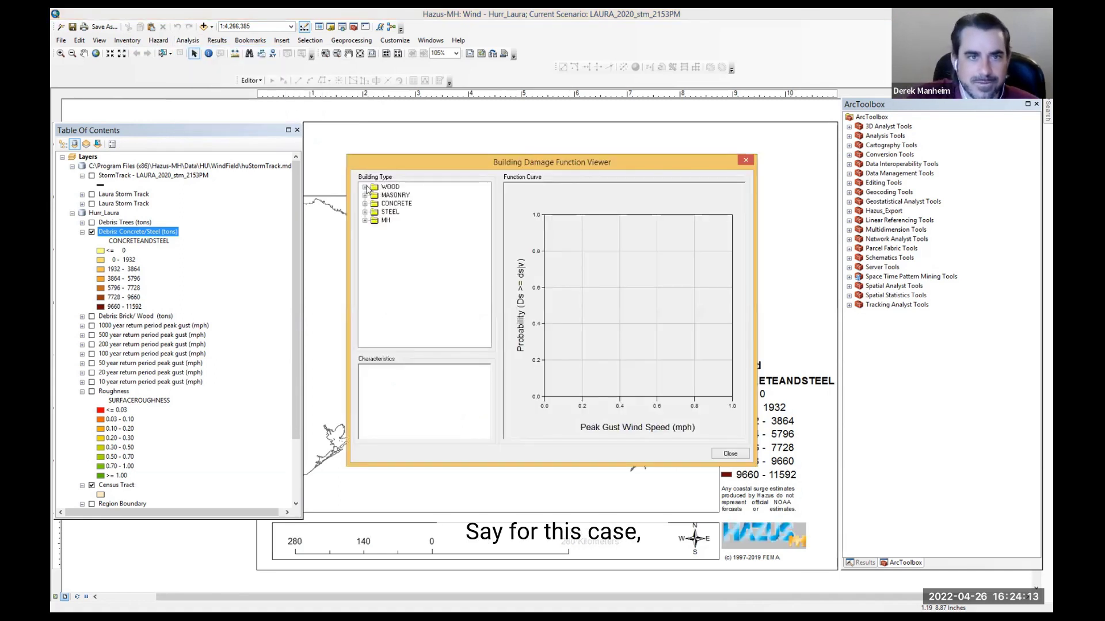
click(365, 187)
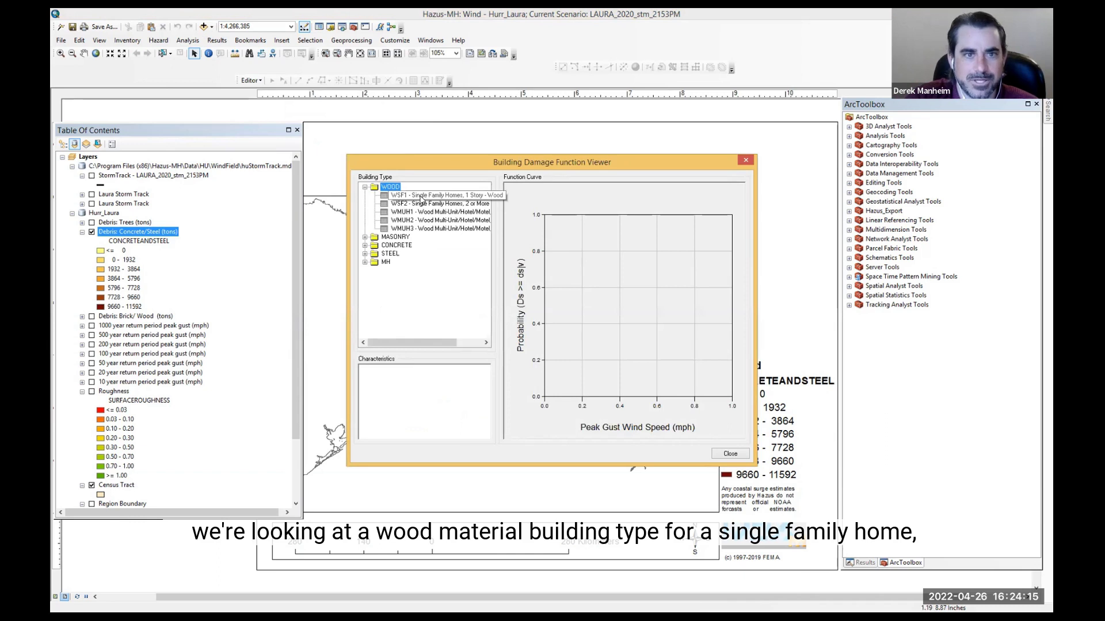
click(421, 195)
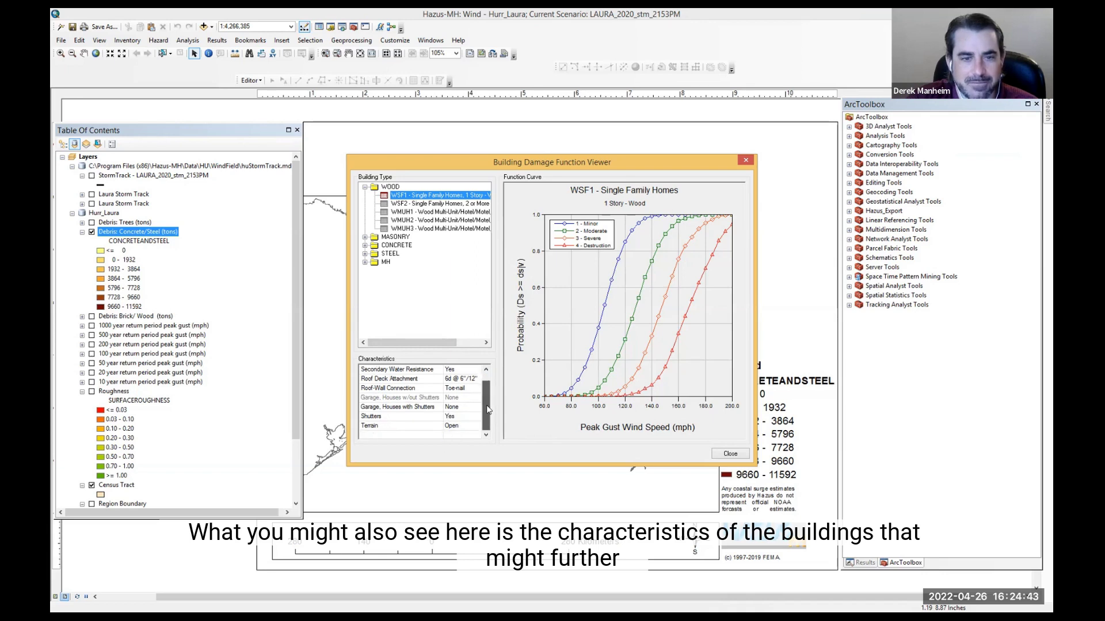
scroll(483, 403, down, 1)
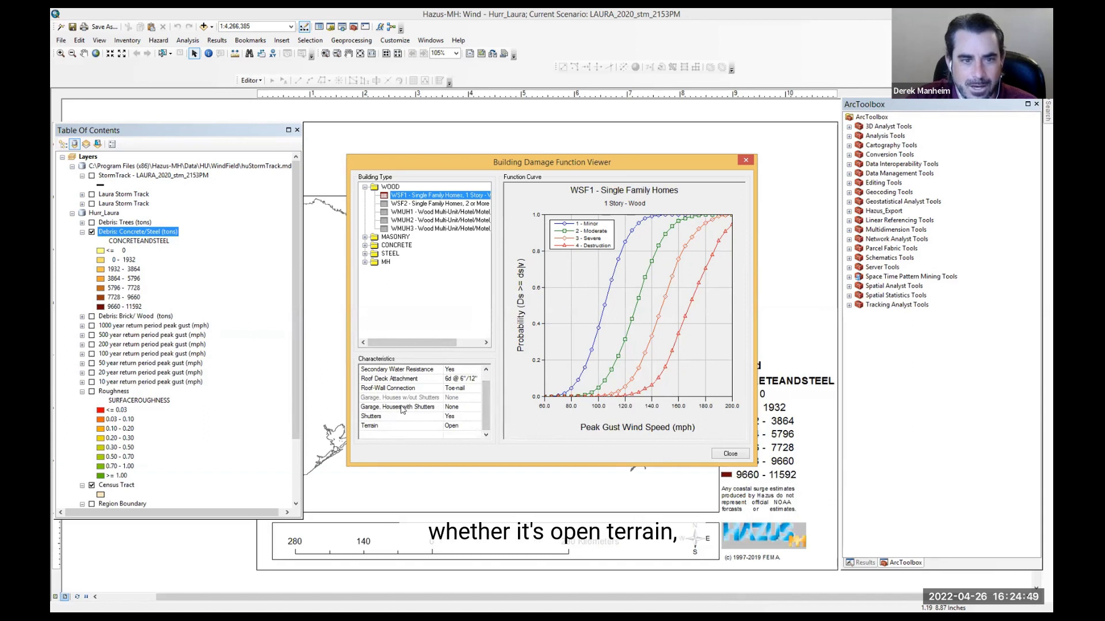
scroll(487, 403, up, 1)
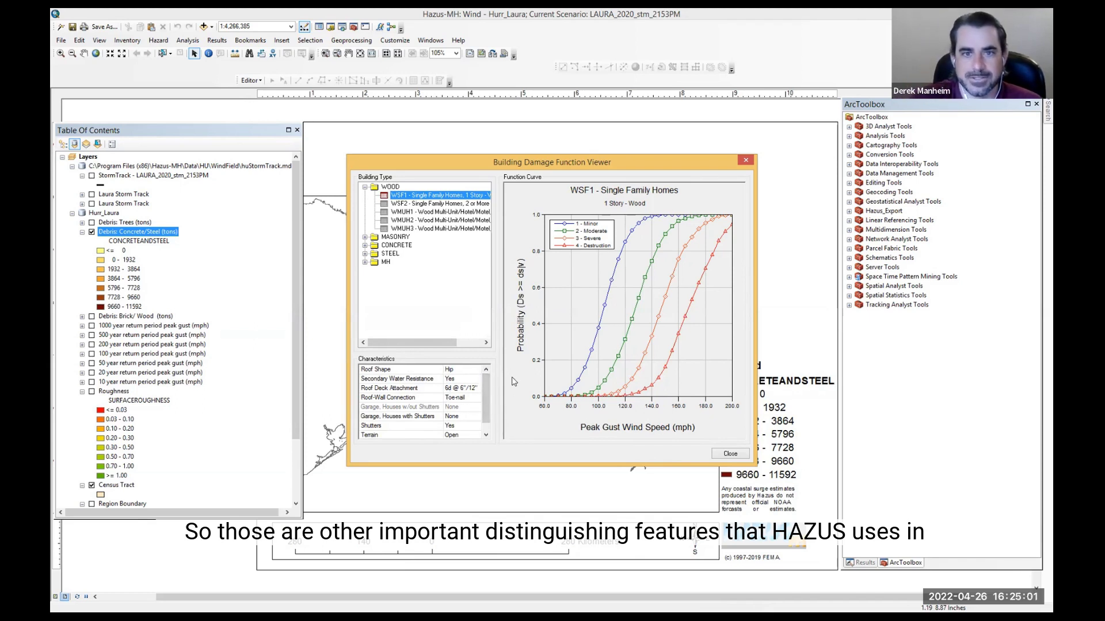
click(729, 454)
Step: Open the building debris functions and display the curve for WOOD WSF1 Single Family Homes, 1 Story
click(188, 40)
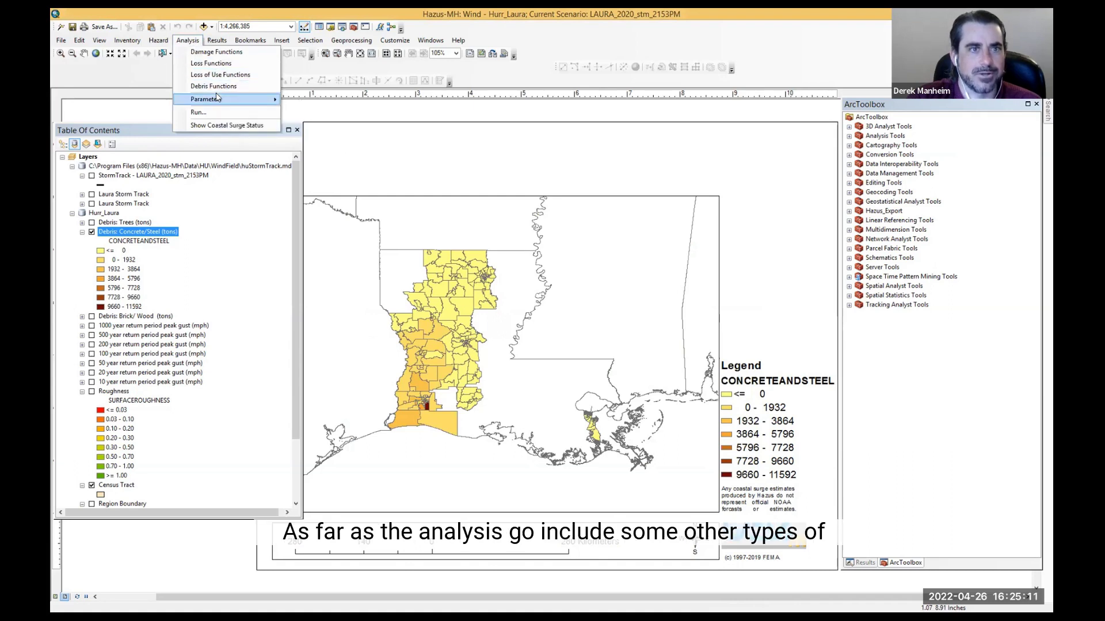
mouse_move(221, 99)
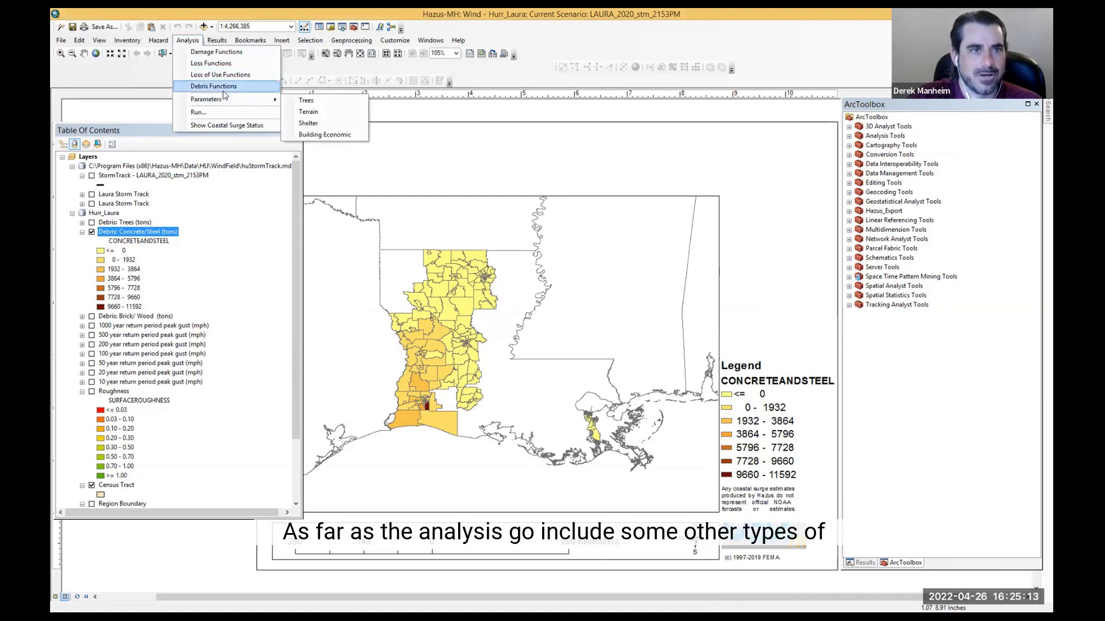
click(225, 88)
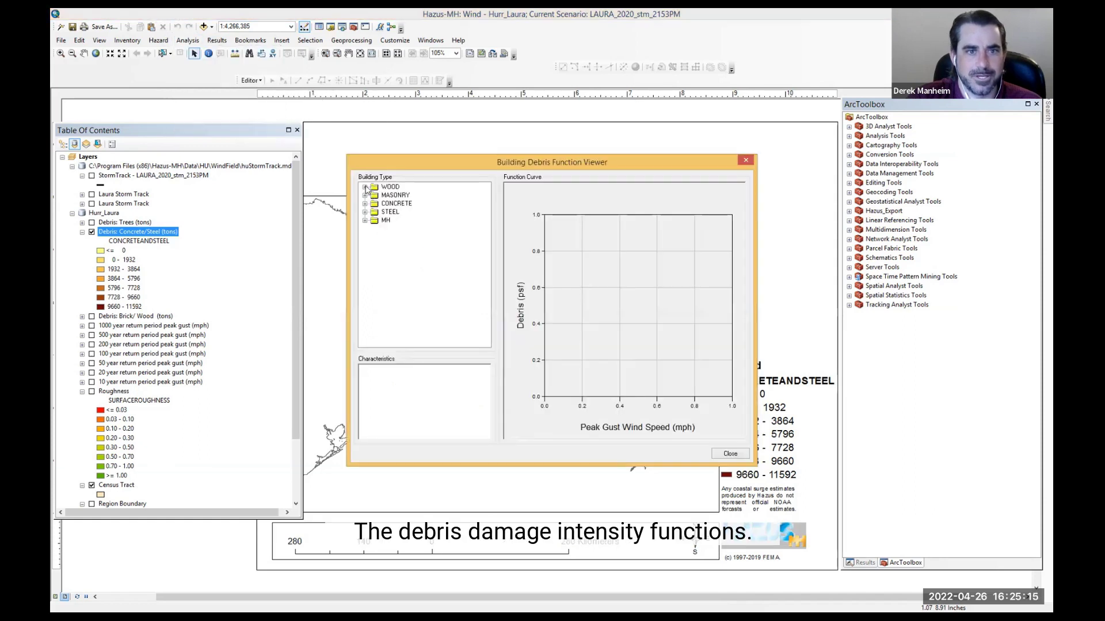
click(366, 187)
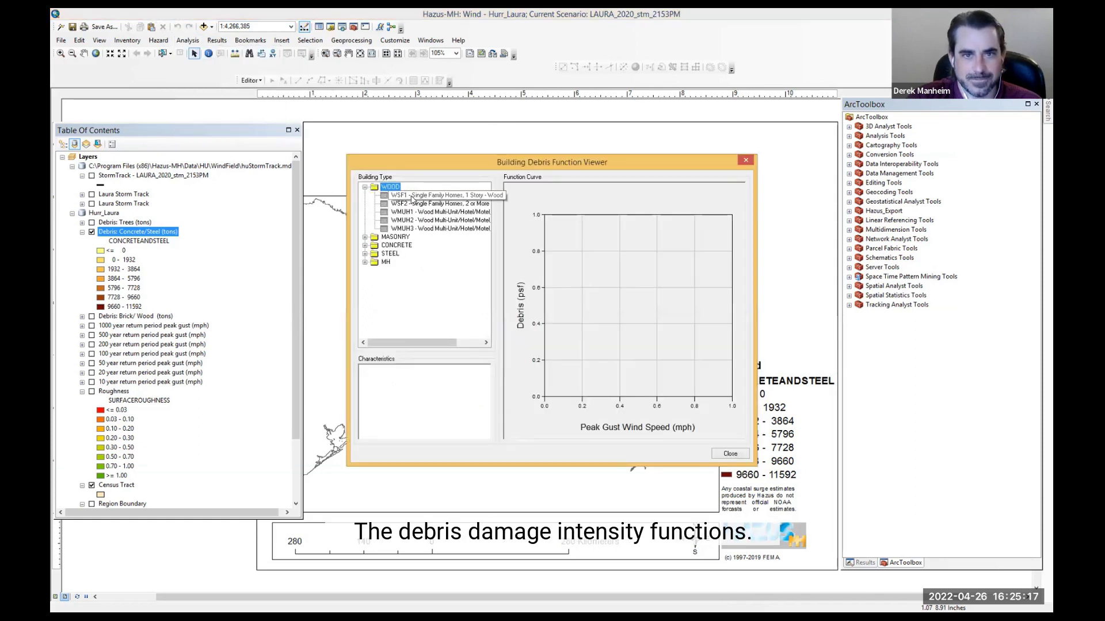
click(411, 196)
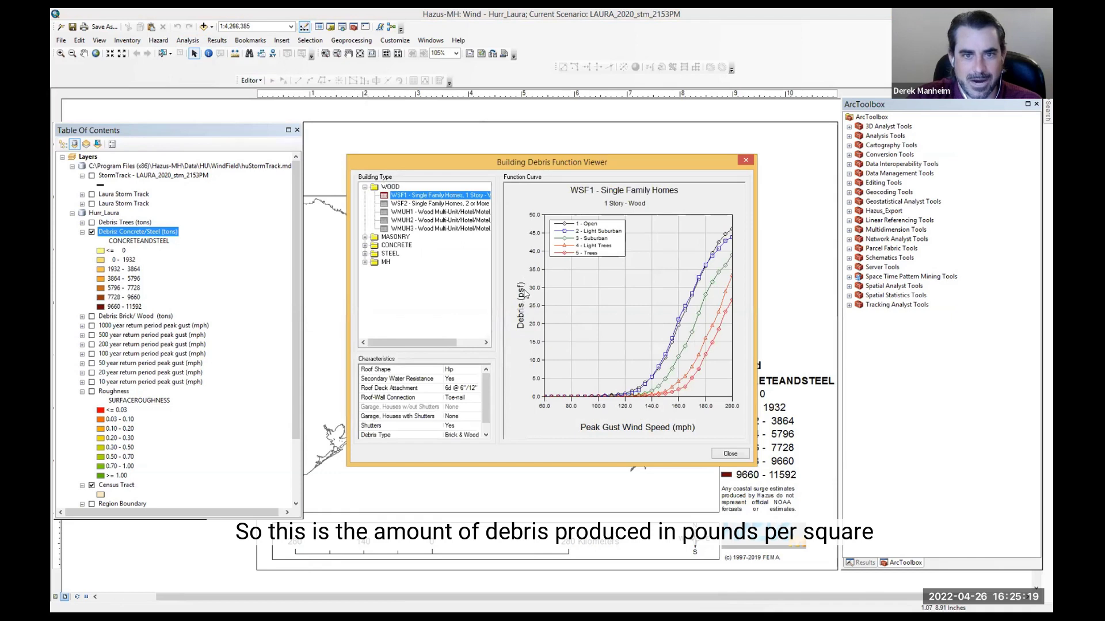